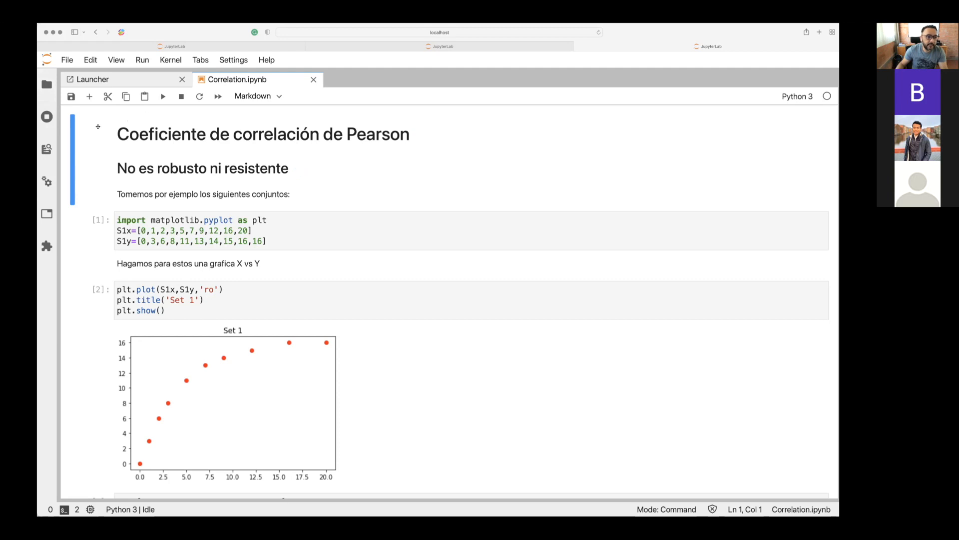
Run the introductory Markdown cell, the matplotlib import cell with the S1x and S1y lists, and the text cell below it.
double_click(172, 134)
left_click(172, 134)
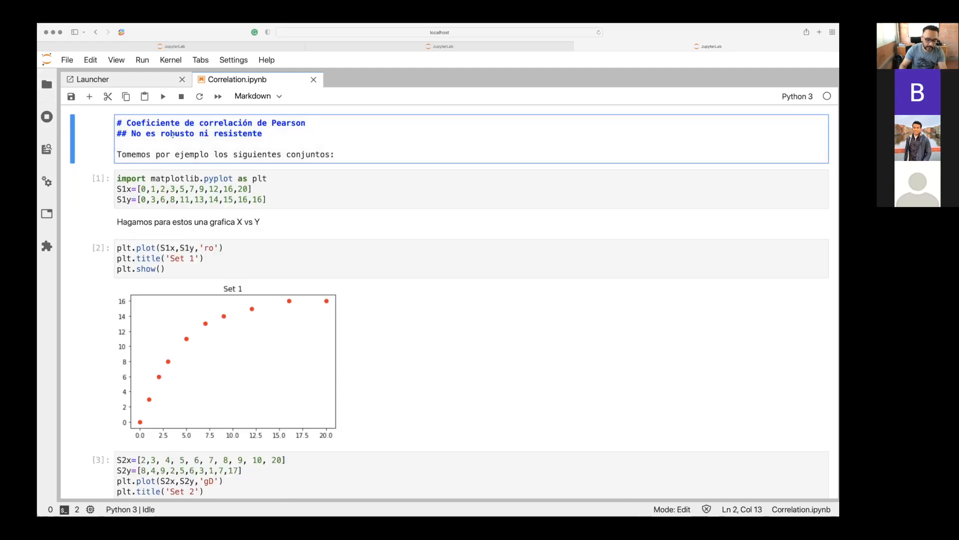
key("shift+Return")
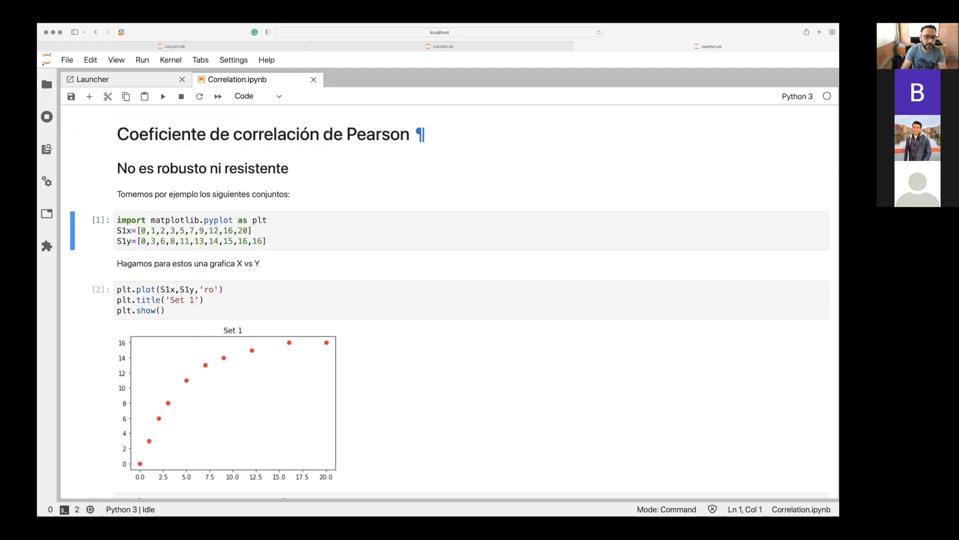
key("shift+Return")
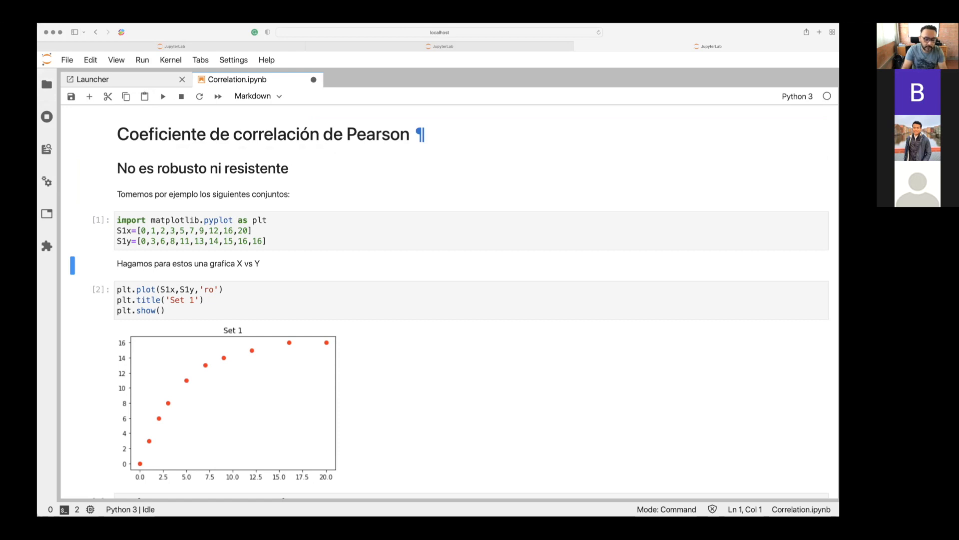
key("shift+Return")
key("Down")
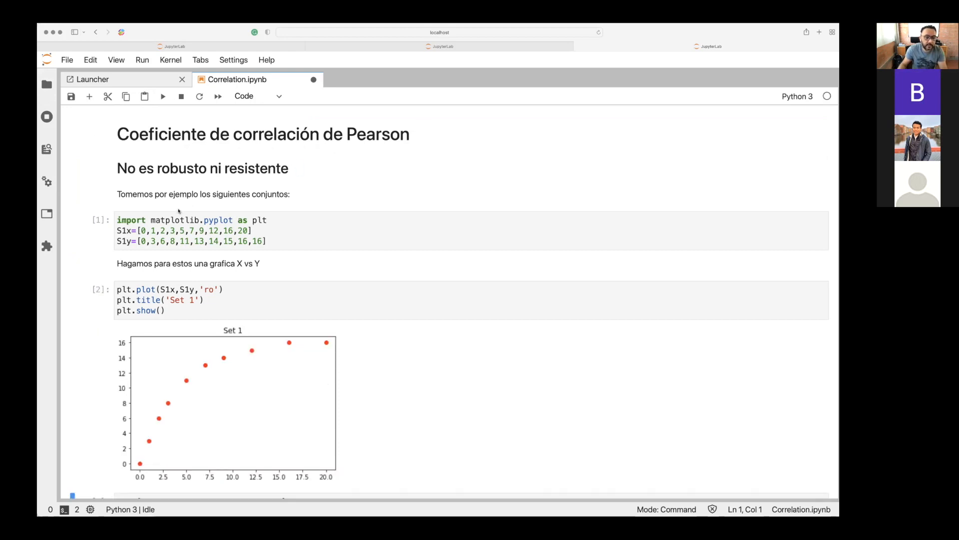
Examine the matplotlib.pyplot import and the S1x and S1y lists in the first code cell.
left_click(180, 220)
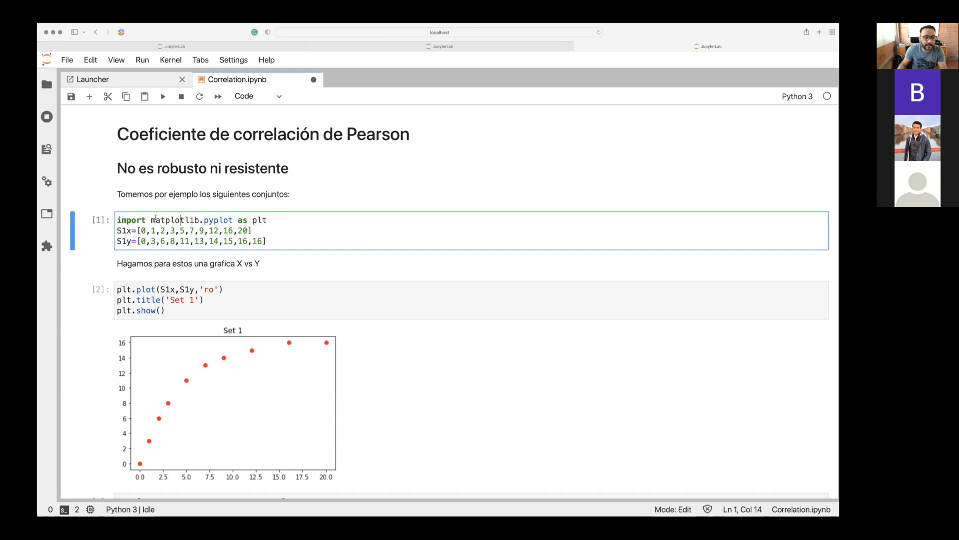
left_click_drag(155, 220, 258, 220)
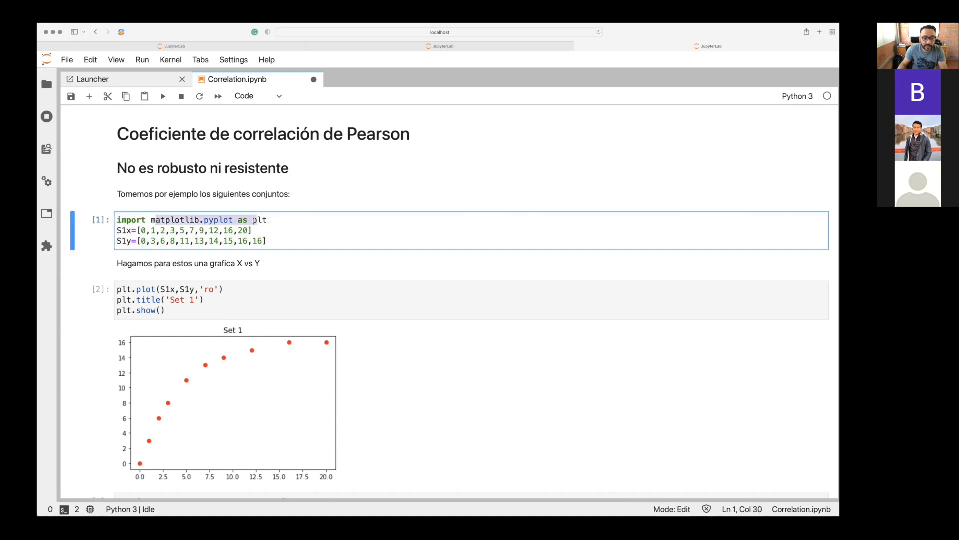
left_click(210, 220)
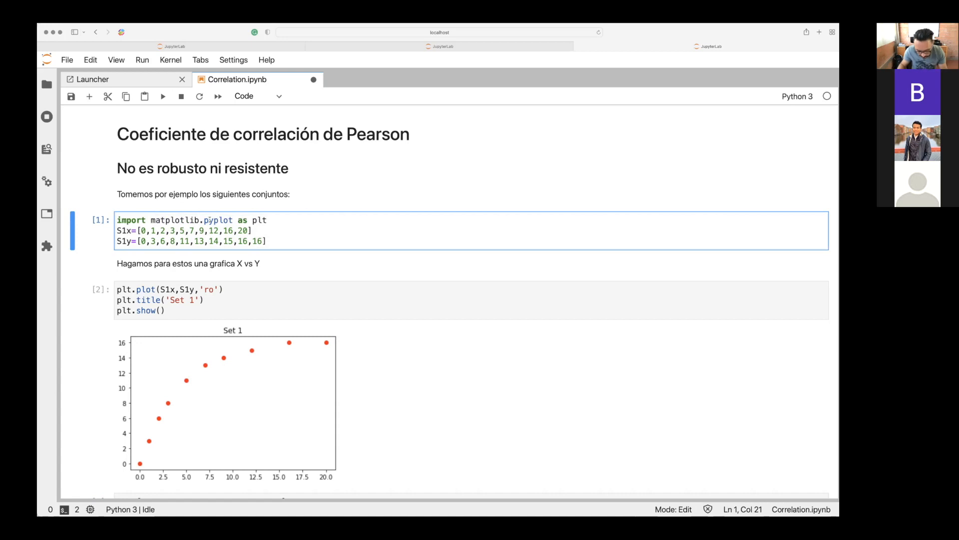
left_click(257, 220)
left_click(253, 230)
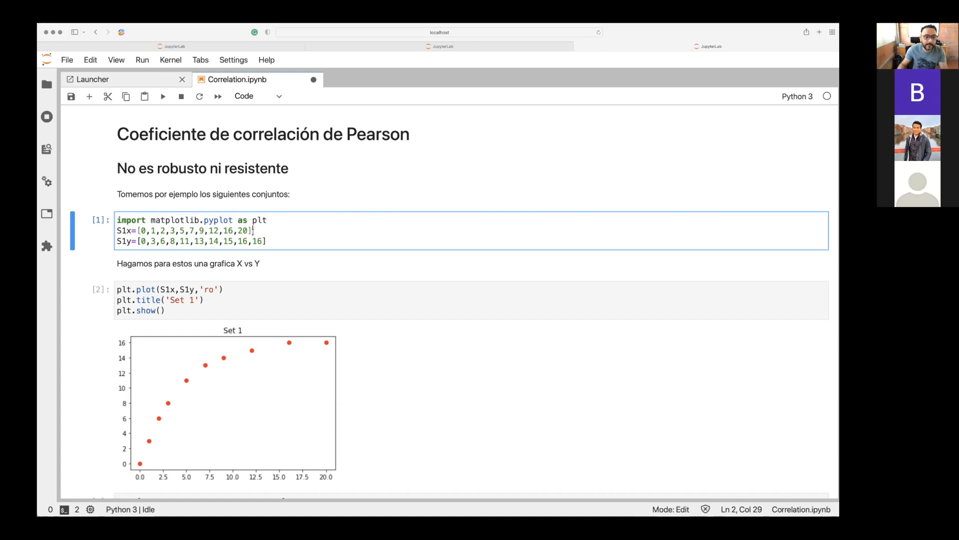
left_click_drag(267, 241, 177, 231)
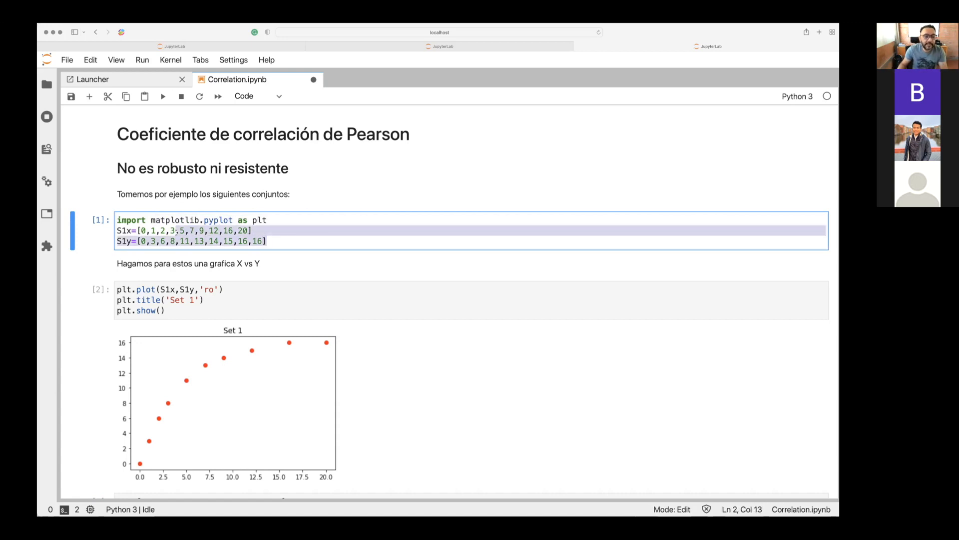
left_click(122, 241)
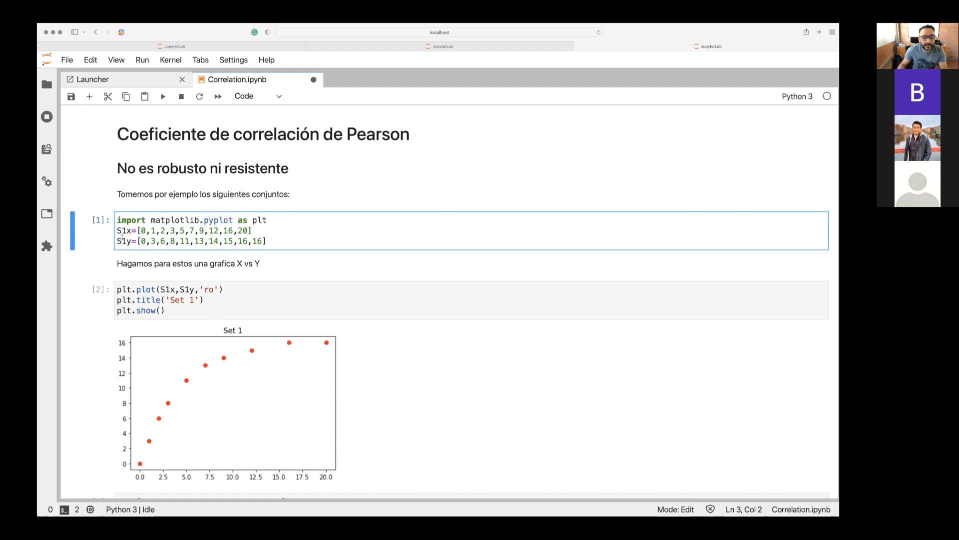
Run the cell that plots S1y against S1x with the title Set 1.
scroll(124, 238, "down", 2)
left_click(181, 264)
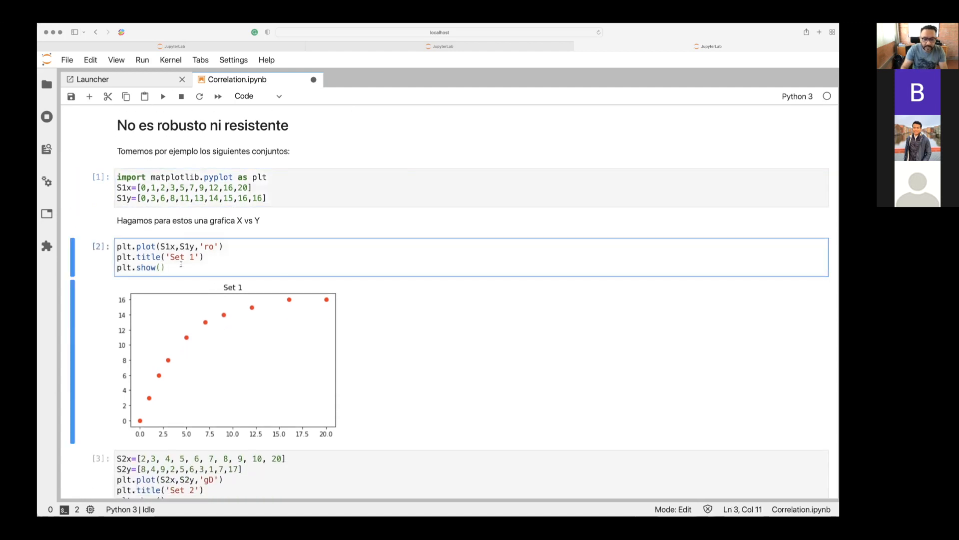
key("shift+Return")
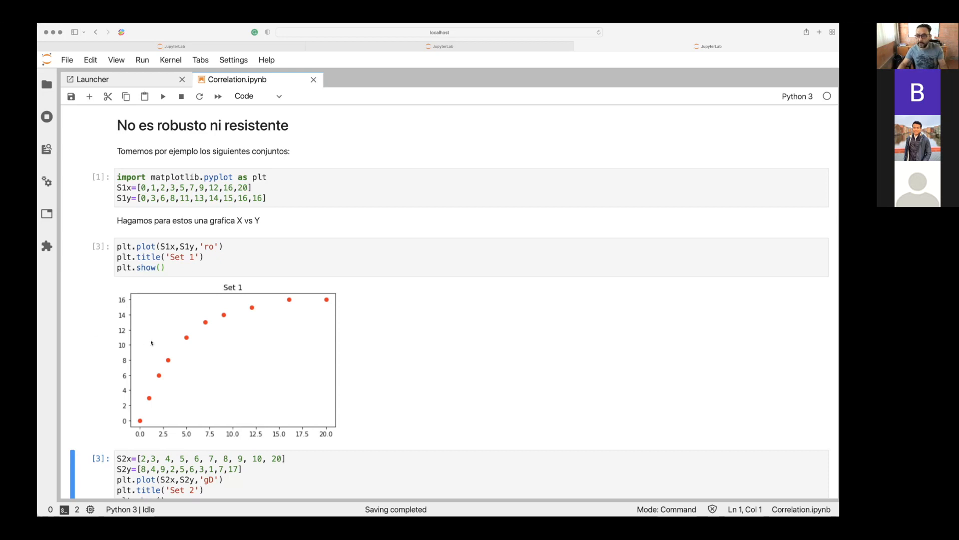
Change the marker symbol in the Set 1 plot's format string to +.
left_click(190, 269)
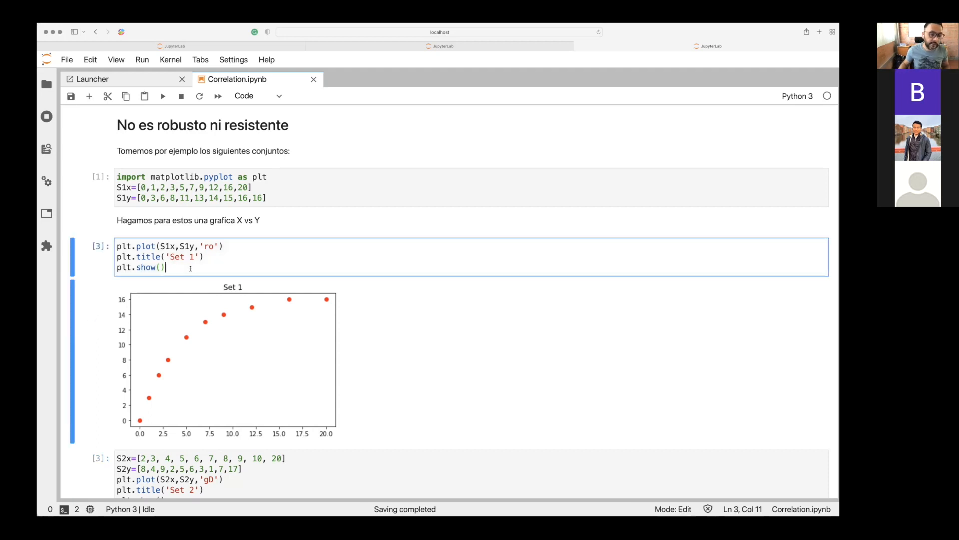
scroll(190, 269, "down", 5)
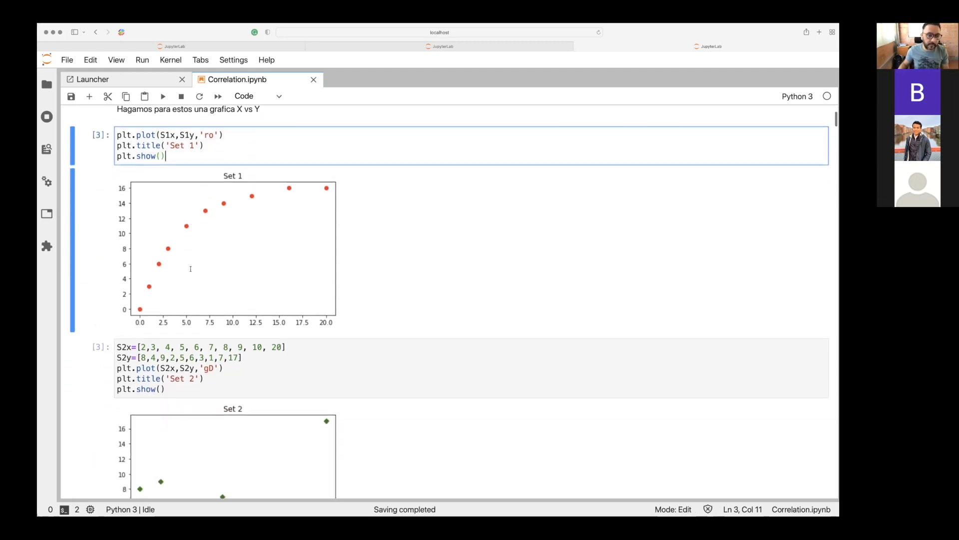
left_click(176, 124)
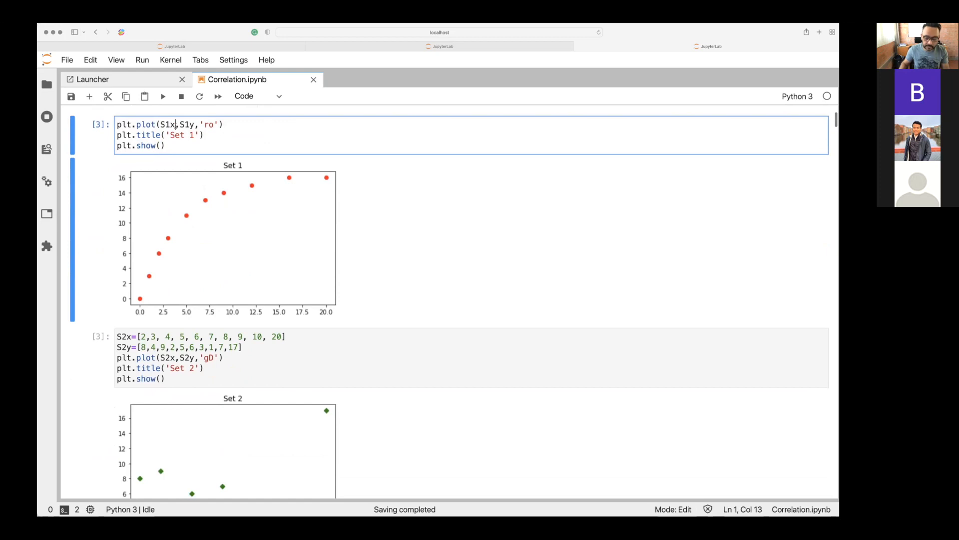
left_click(199, 125)
left_click(210, 125)
key("Right")
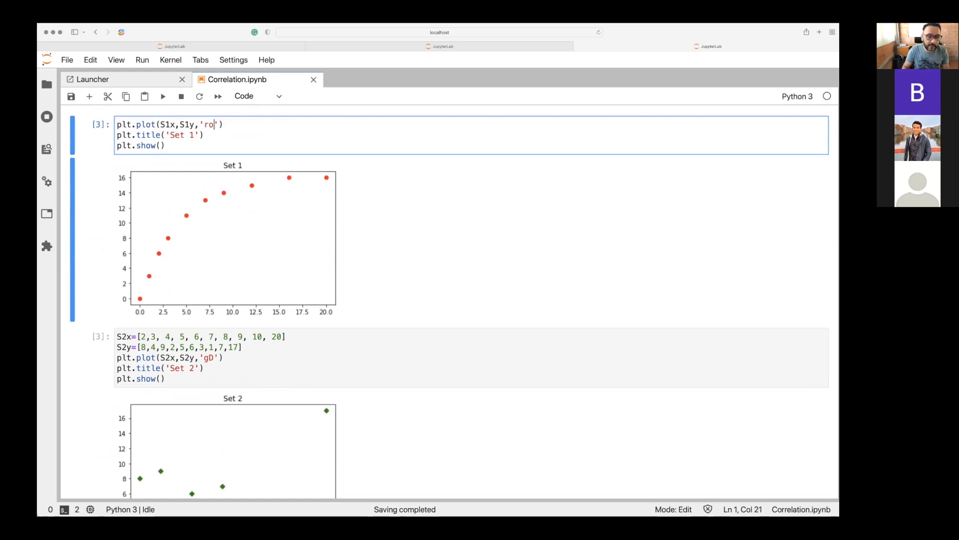
key("Left")
key("Right")
key("BackSpace")
type("+")
key("Left")
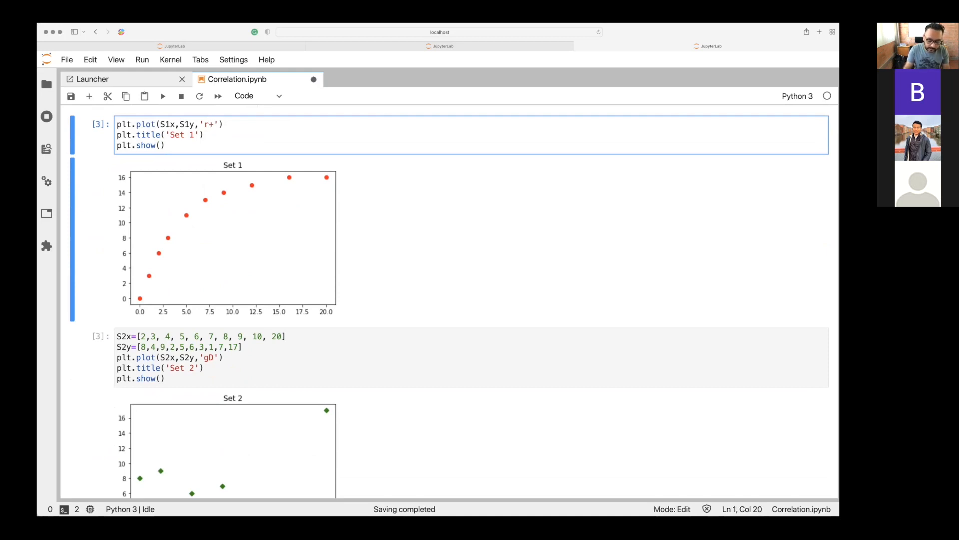
Change the color code in the Set 1 format string to b and rerun the plot cell.
type("b")
key("Left")
key("BackSpace")
key("Right")
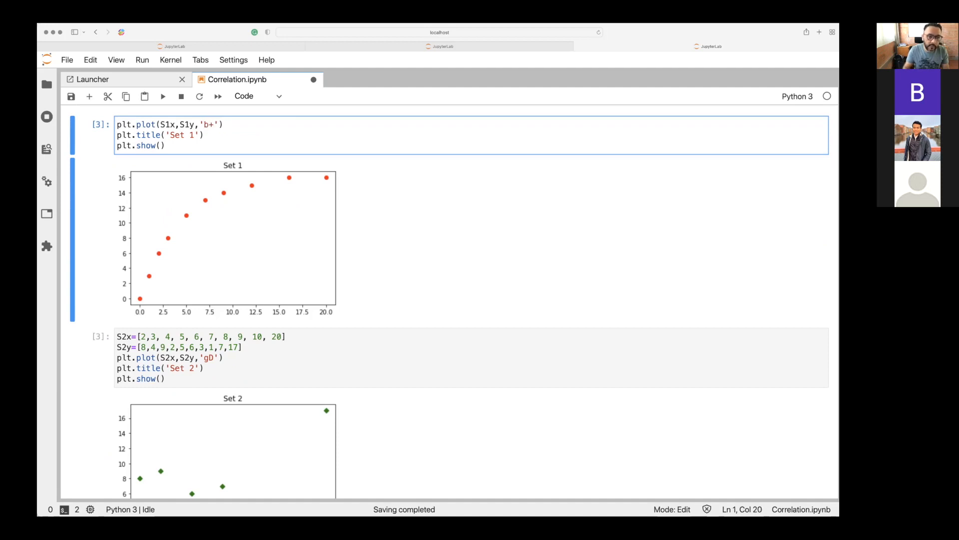
key("shift+Return")
scroll(136, 218, "down", 2)
scroll(136, 218, "up", 4)
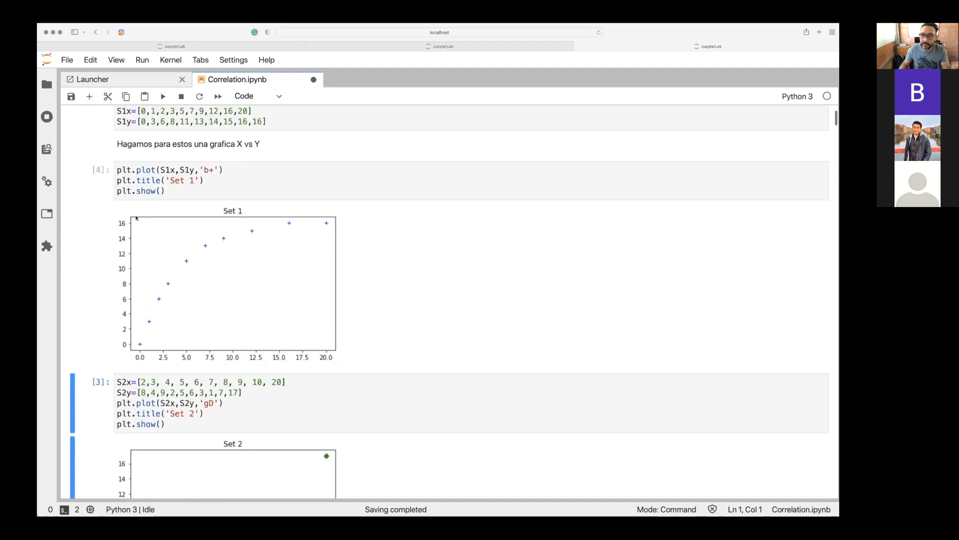
Go through the S2x and S2y lists and run the cell that plots Set 2.
scroll(136, 218, "down", 1)
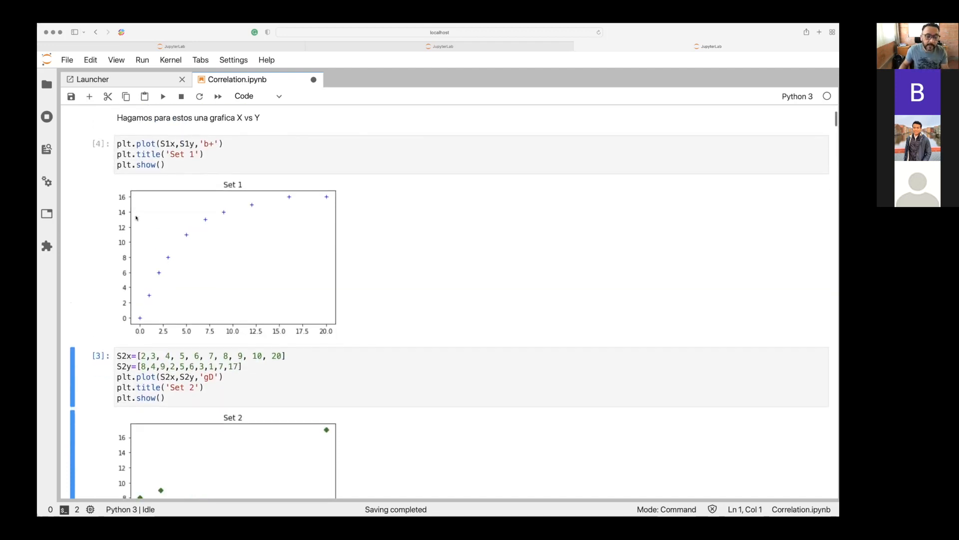
scroll(135, 218, "down", 2)
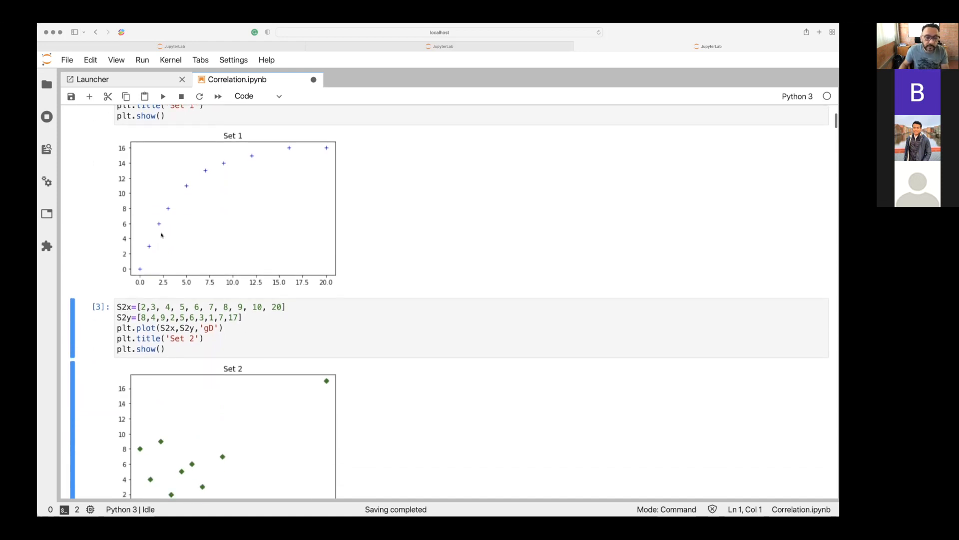
left_click(244, 329)
scroll(243, 329, "down", 1)
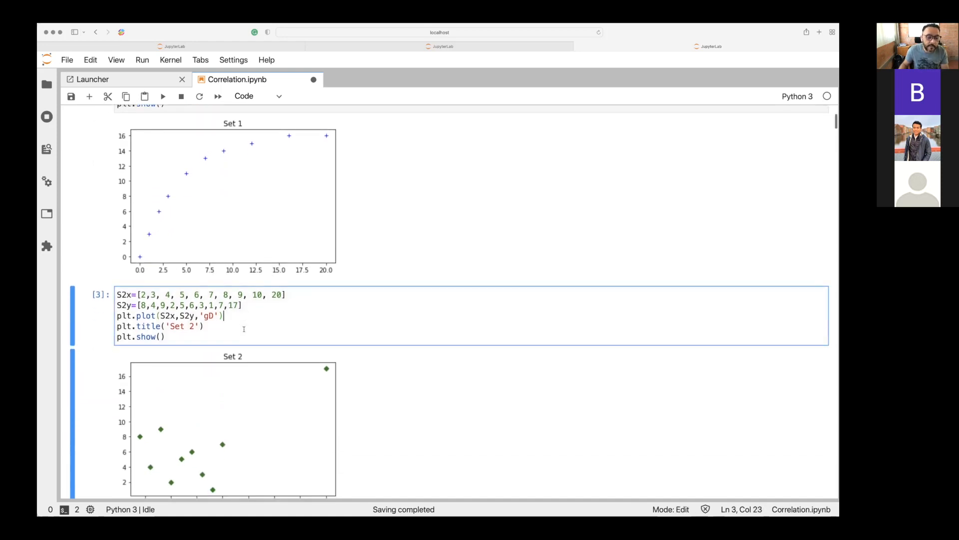
left_click(176, 290)
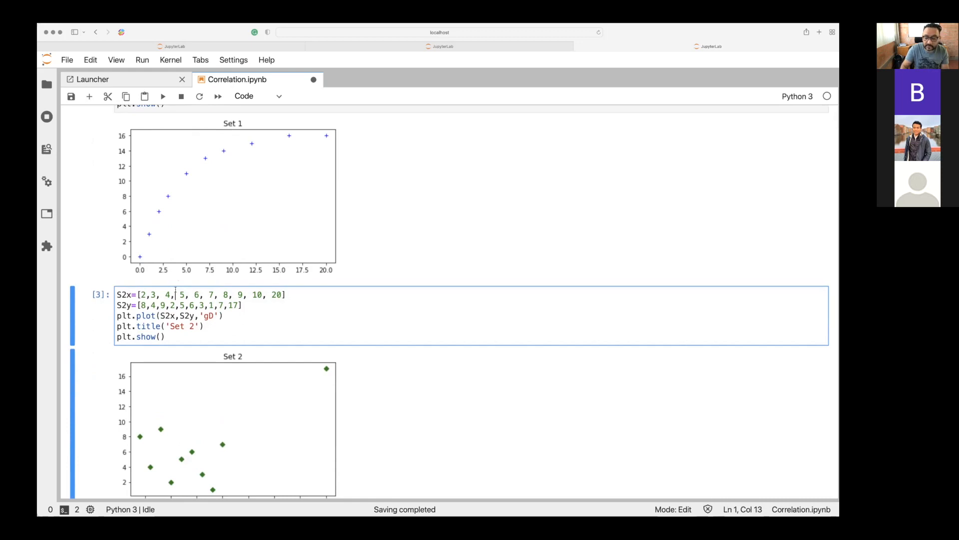
key("Left")
key("Left")
key("Left")
key("Left")
key("Left")
key("Left")
key("Left")
key("Left")
key("Left")
key("Down")
key("Down")
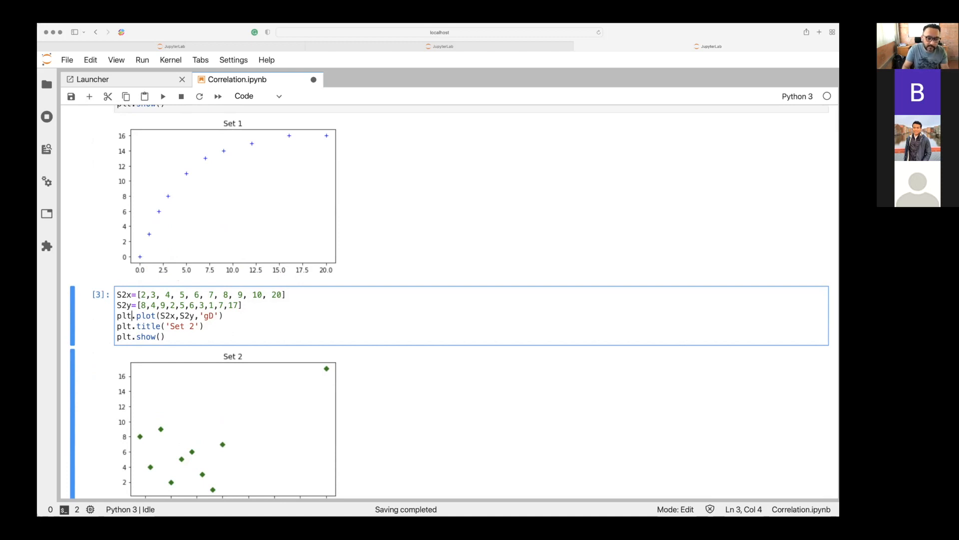
key("Up")
left_click(248, 308)
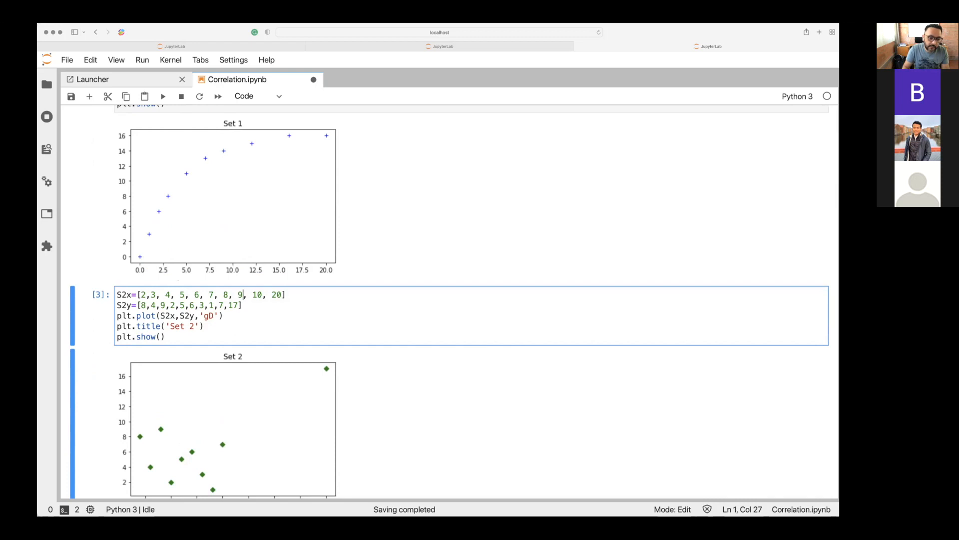
key("shift+Return")
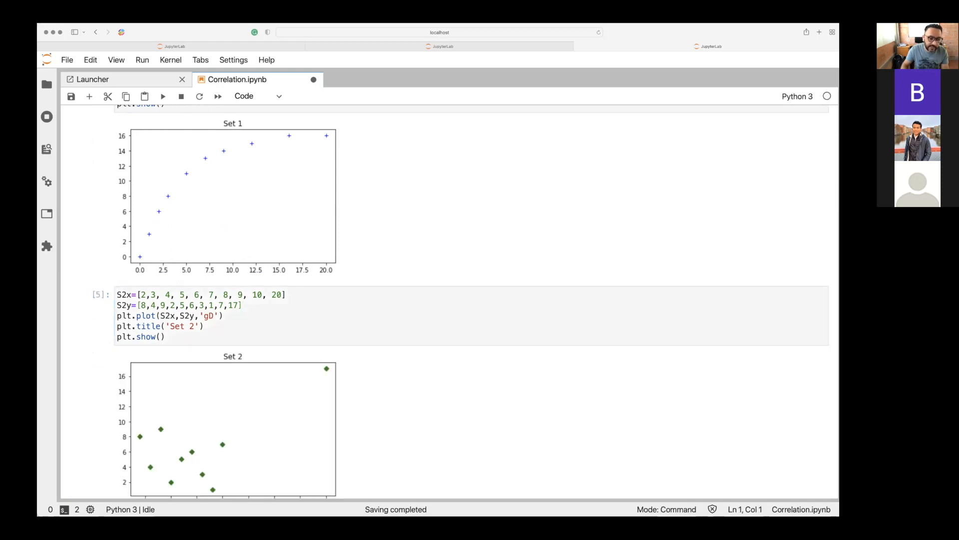
Compare the Set 1 and Set 2 plots and examine the cell importing scipy, pearsonr and spearmanr.
scroll(223, 203, "up", 3)
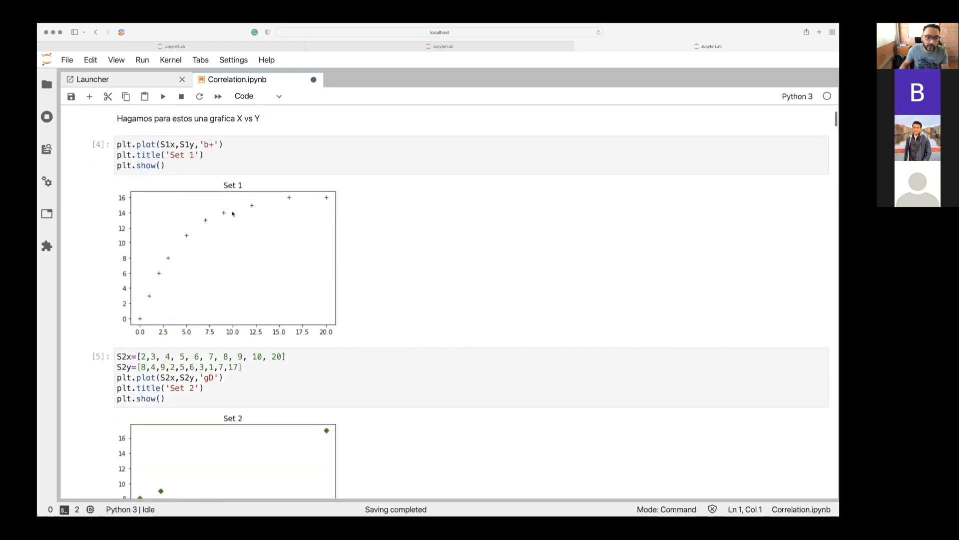
scroll(230, 420, "down", 1)
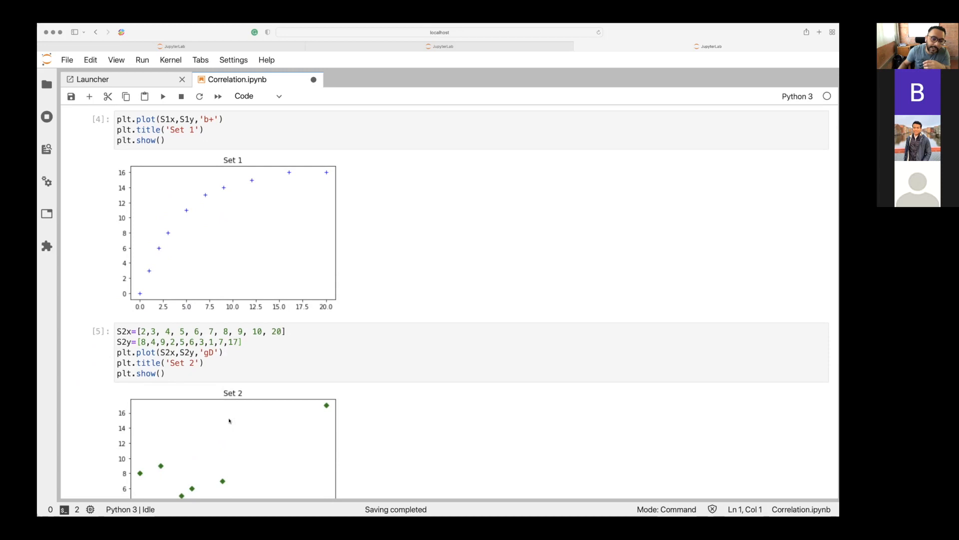
scroll(230, 420, "down", 4)
scroll(230, 421, "down", 2)
left_click(197, 398)
left_click(185, 418)
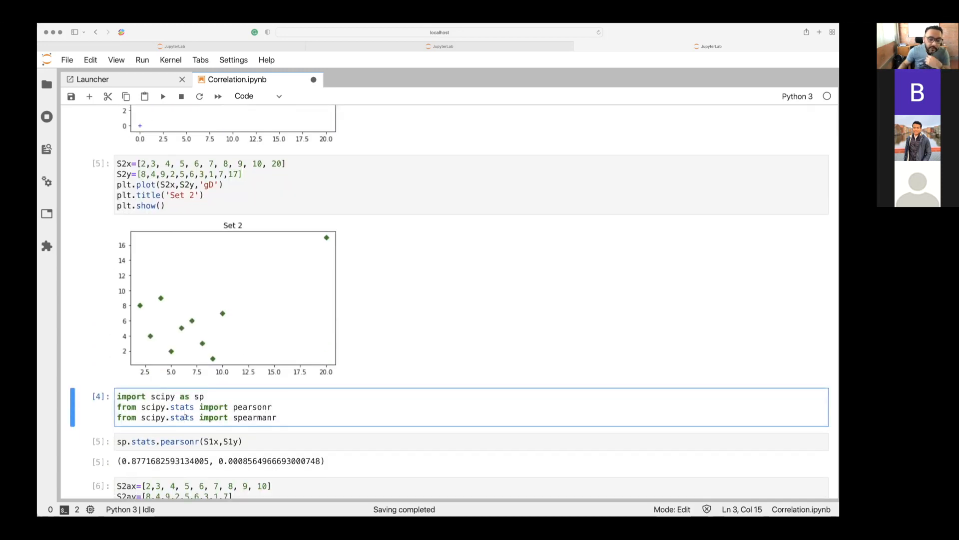
scroll(185, 417, "down", 5)
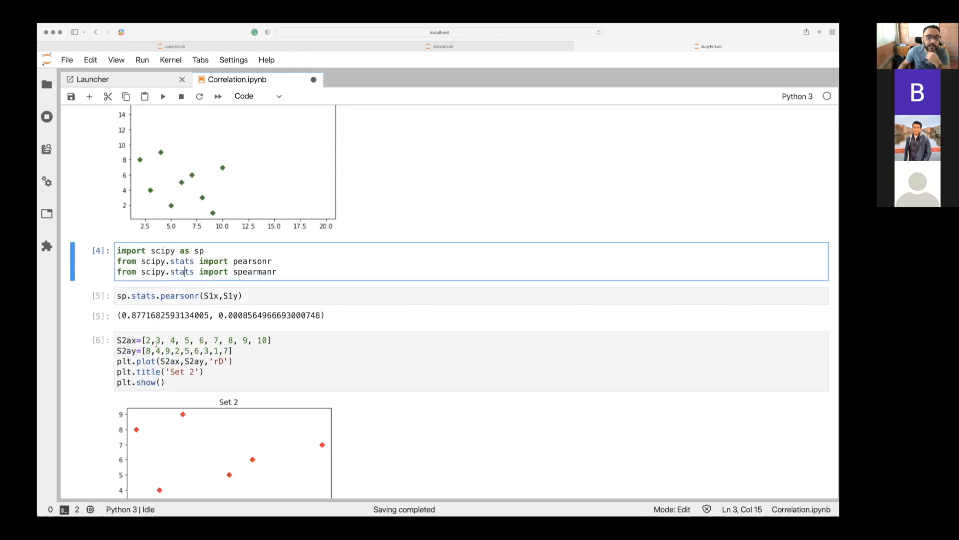
Examine the S1x and S1y arguments of the Set 1 plot call and where both lists are defined.
scroll(157, 344, "up", 15)
scroll(157, 344, "up", 3)
left_click_drag(165, 241, 187, 240)
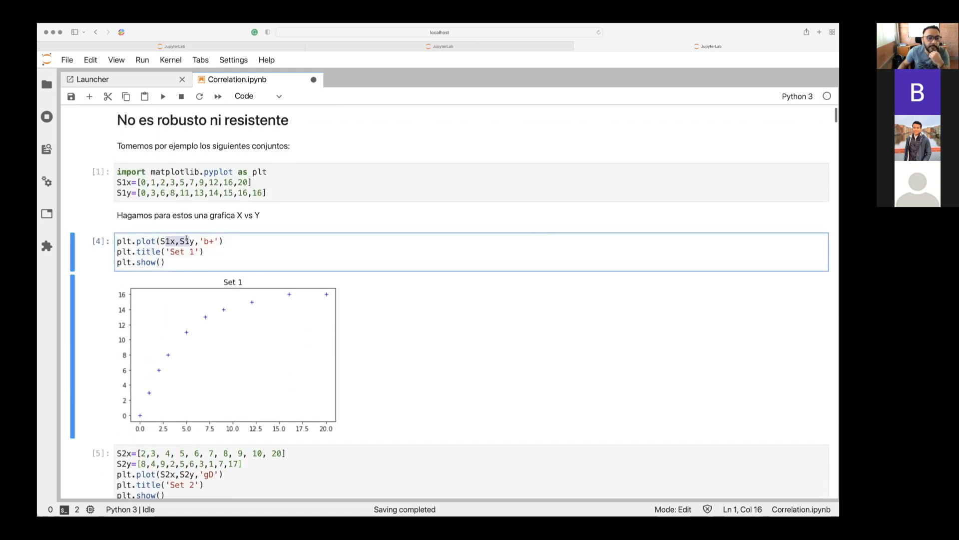
left_click(155, 240)
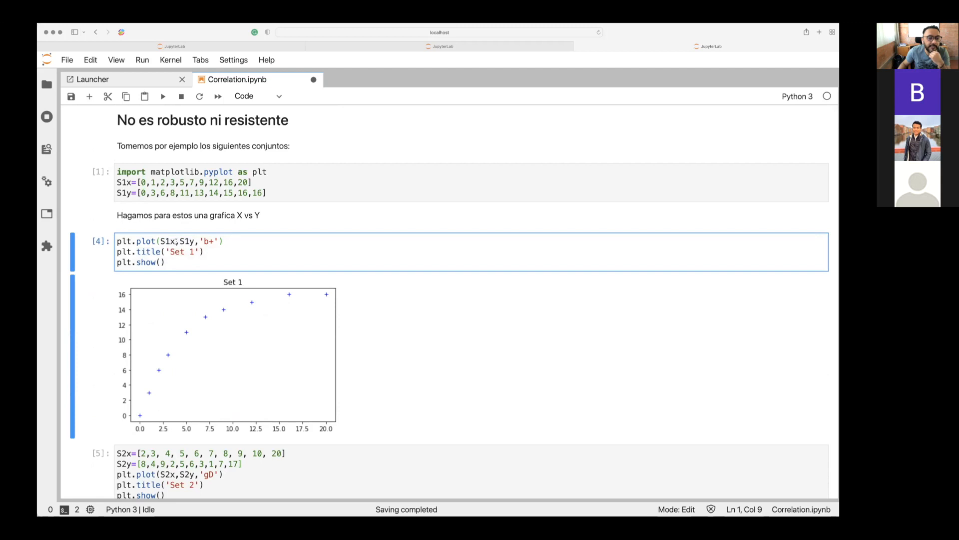
left_click_drag(175, 241, 195, 241)
left_click(122, 182)
left_click_drag(122, 193, 131, 192)
Run the scipy import cell and compute the Pearson correlation of S1x and S1y with sp.stats.pearsonr.
scroll(128, 189, "down", 2)
scroll(128, 189, "down", 10)
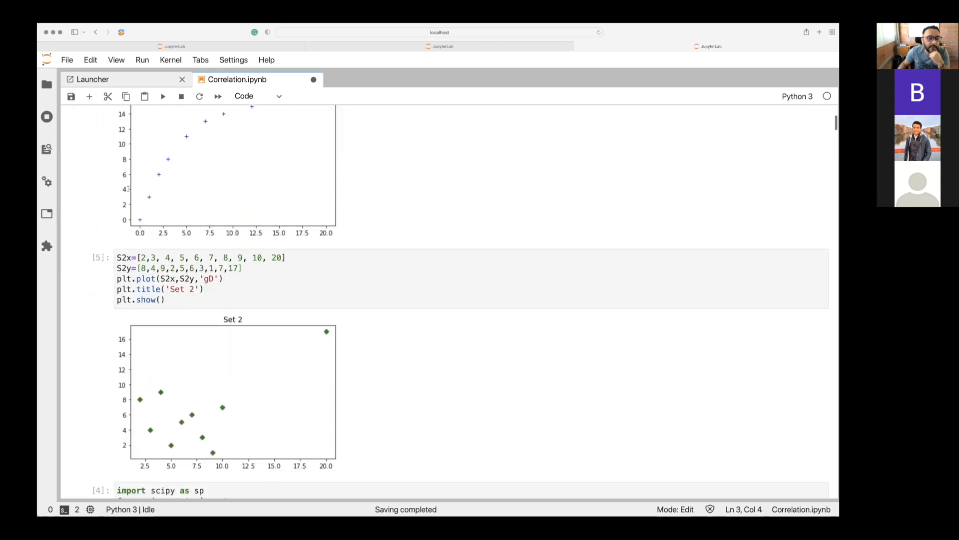
left_click(326, 304)
key("shift+Return")
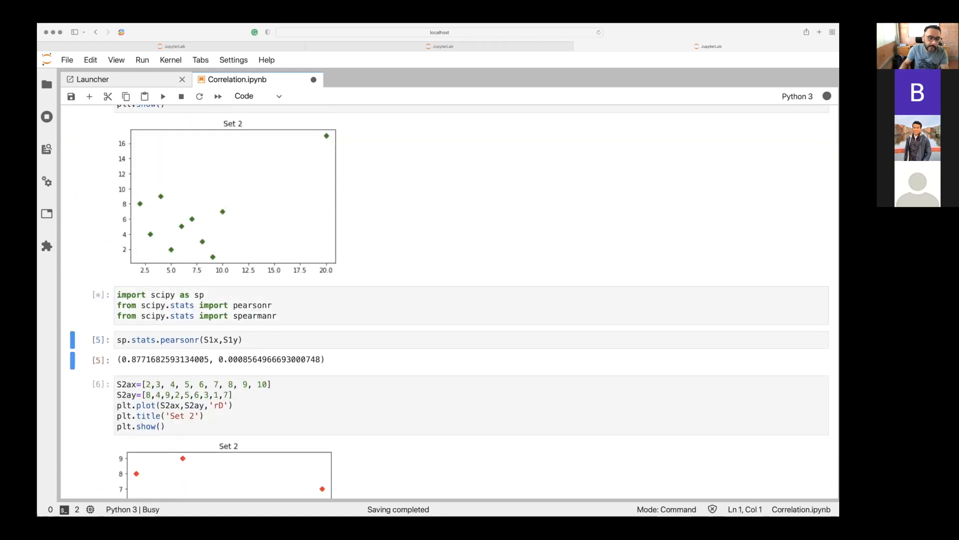
key("shift+Return")
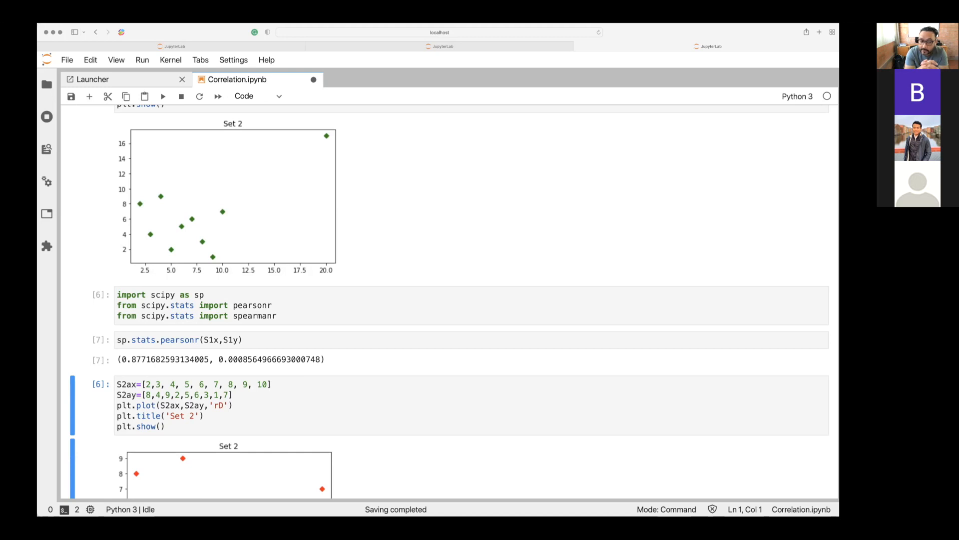
Review the Set 1 lists and plot, the Set 2 plot with its outlying point, and the Pearson cell for S1x and S1y.
scroll(449, 302, "up", 3)
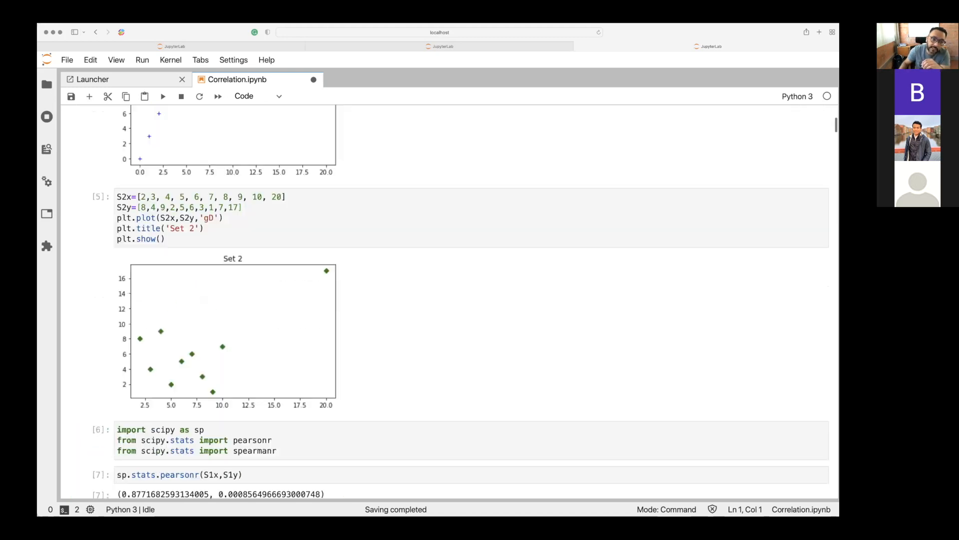
scroll(445, 301, "up", 3)
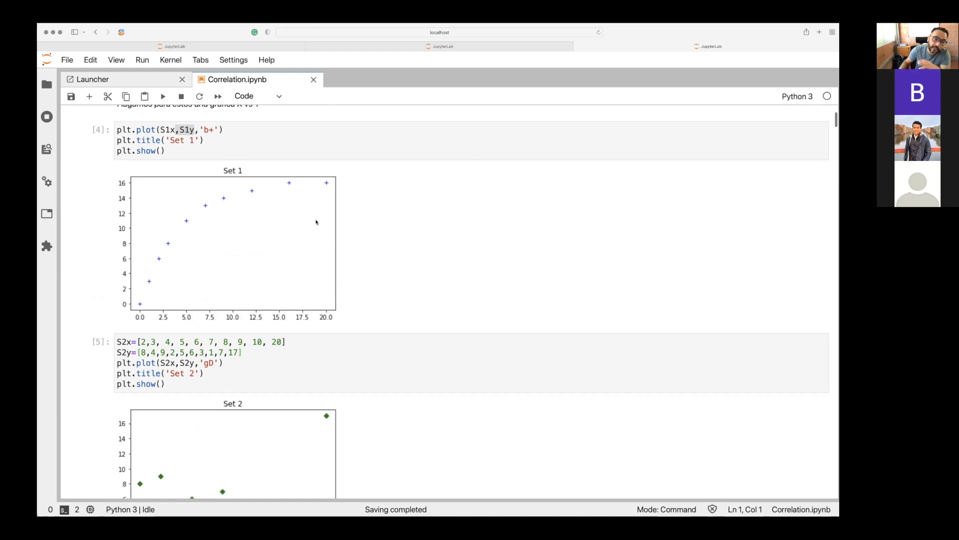
scroll(315, 222, "up", 3)
scroll(316, 219, "up", 4)
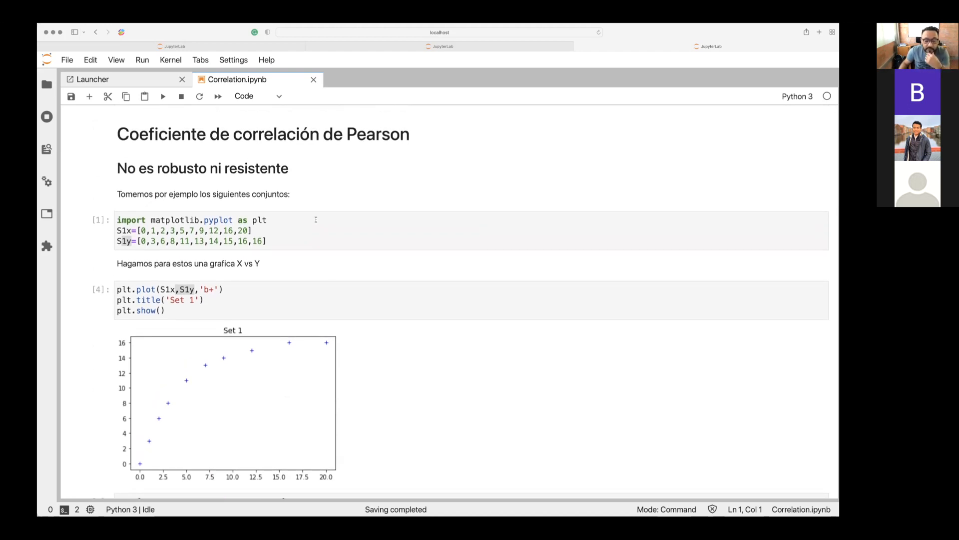
scroll(316, 219, "down", 1)
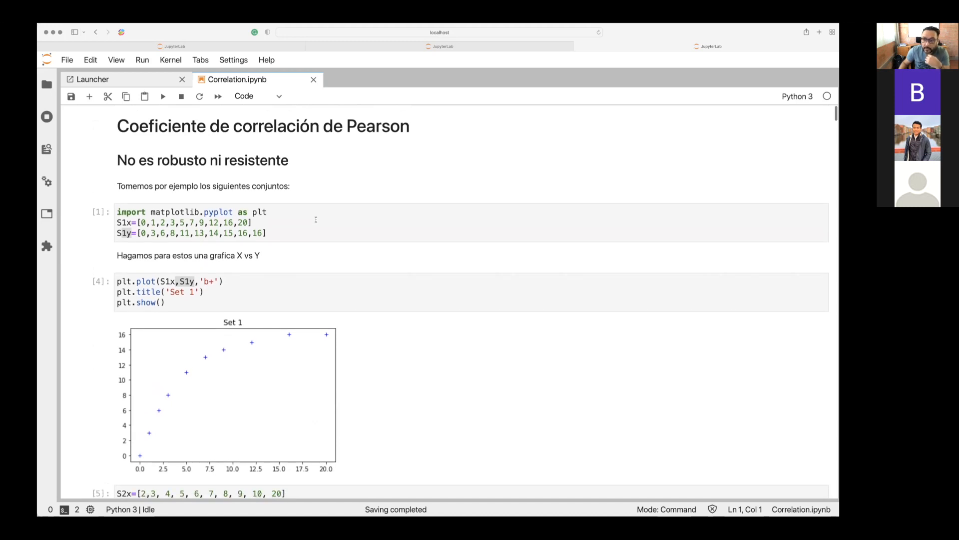
scroll(316, 220, "down", 10)
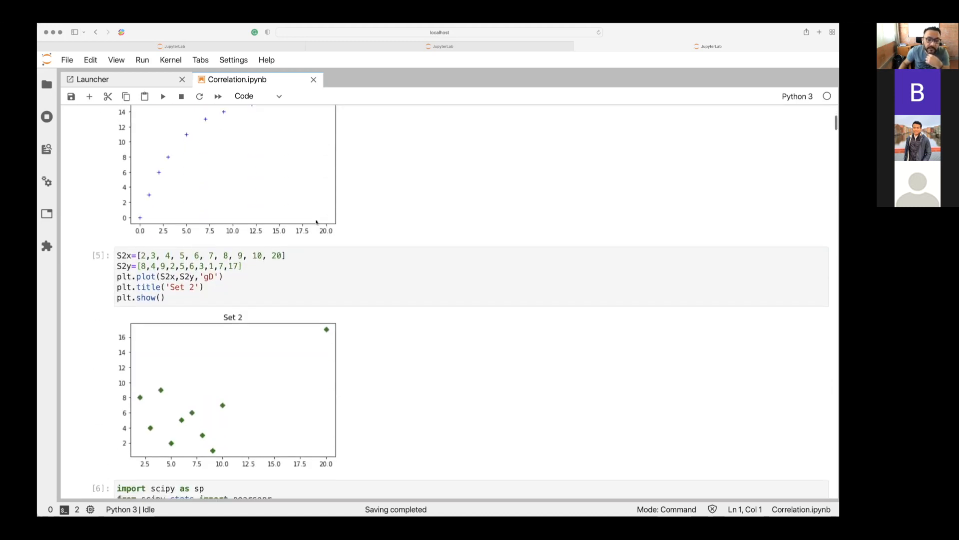
scroll(282, 312, "down", 5)
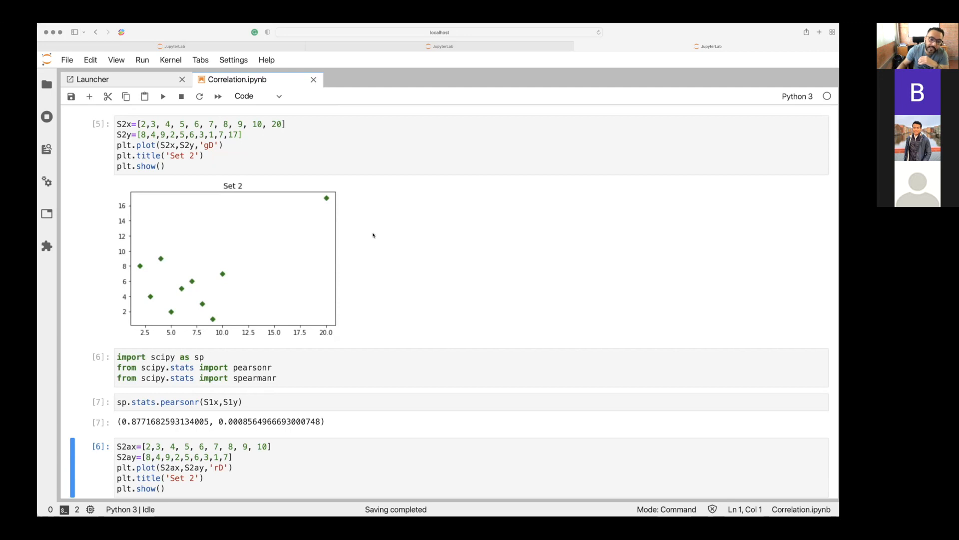
scroll(323, 201, "down", 2)
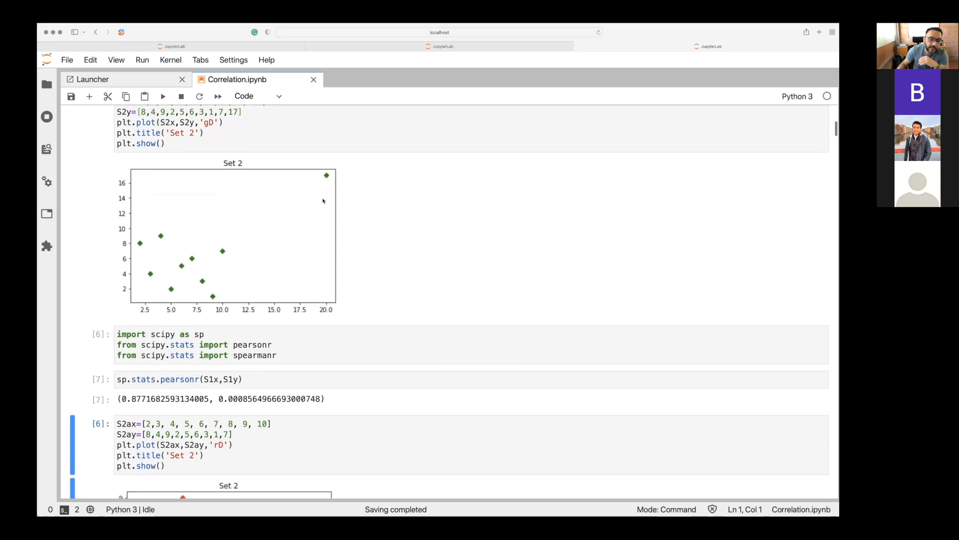
Compare the S2x and S2y lists with S2ax and S2ay, highlighting the final values 20 and 17.
scroll(323, 200, "up", 5)
scroll(323, 200, "down", 2)
scroll(323, 200, "down", 5)
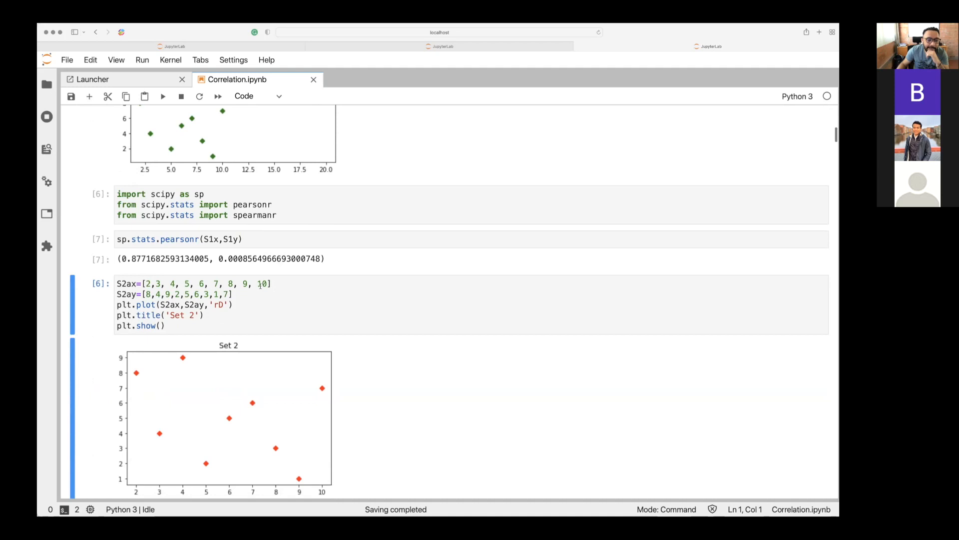
scroll(260, 285, "up", 3)
scroll(260, 286, "up", 2)
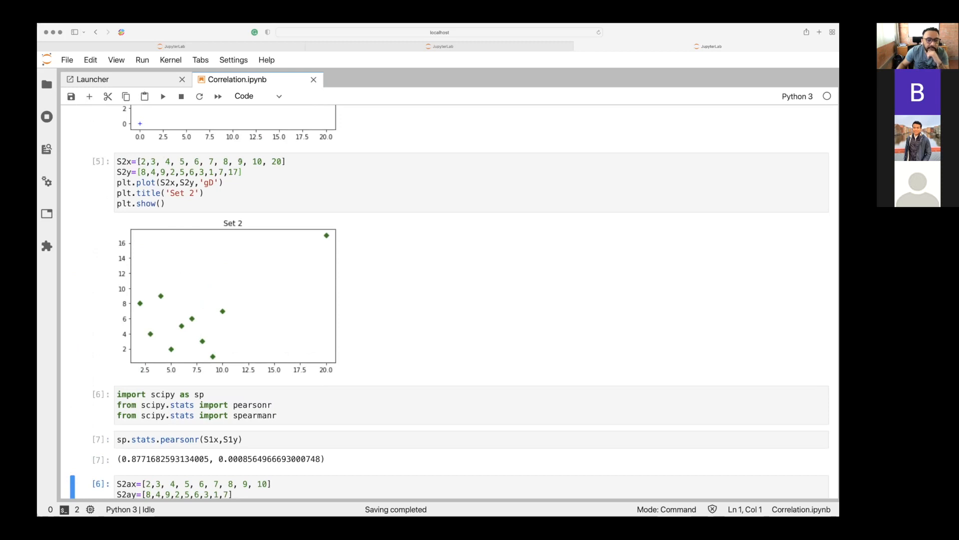
double_click(276, 161)
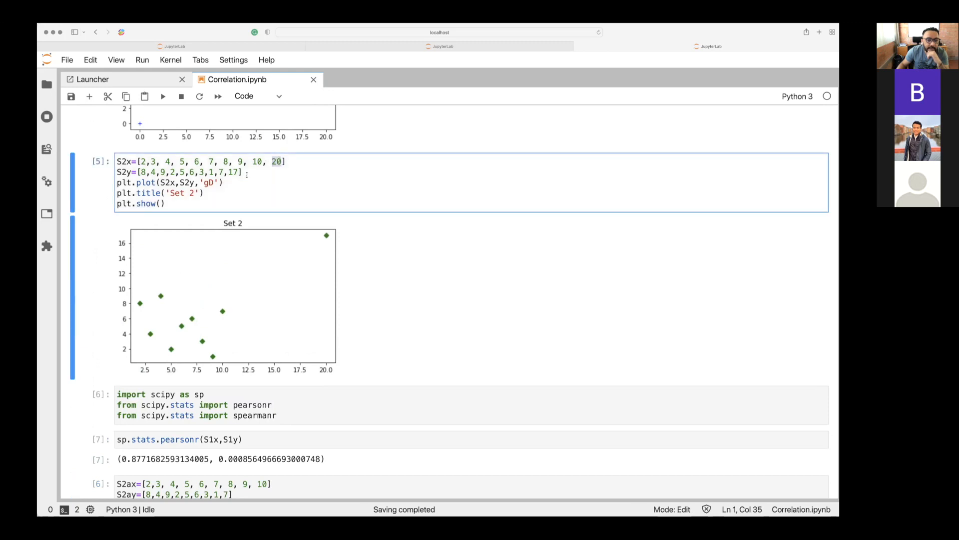
left_click(143, 172)
left_click(235, 172)
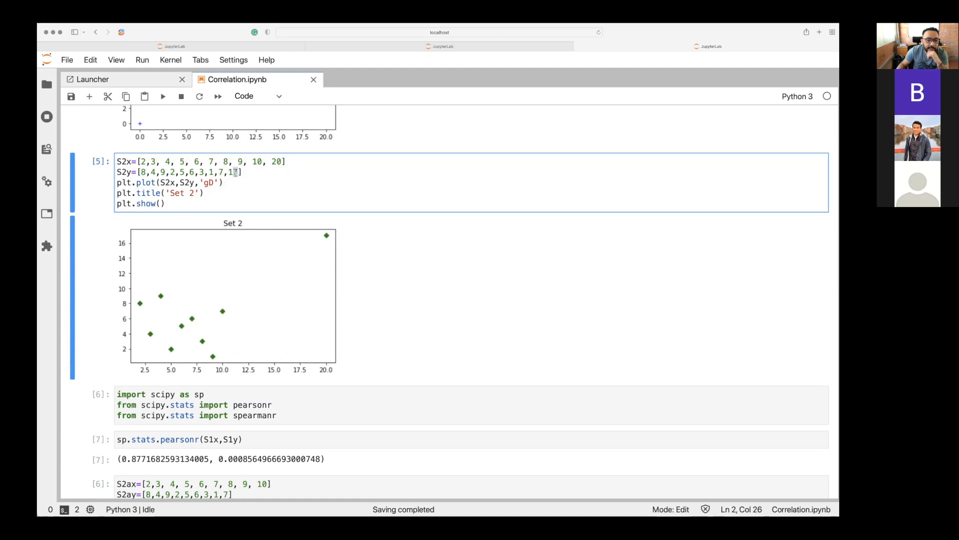
scroll(235, 172, "down", 3)
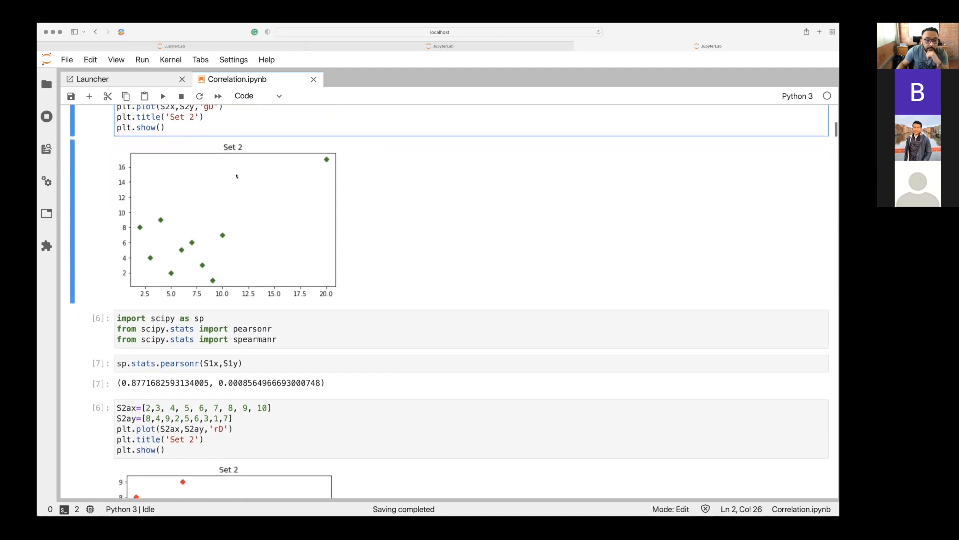
scroll(236, 176, "up", 2)
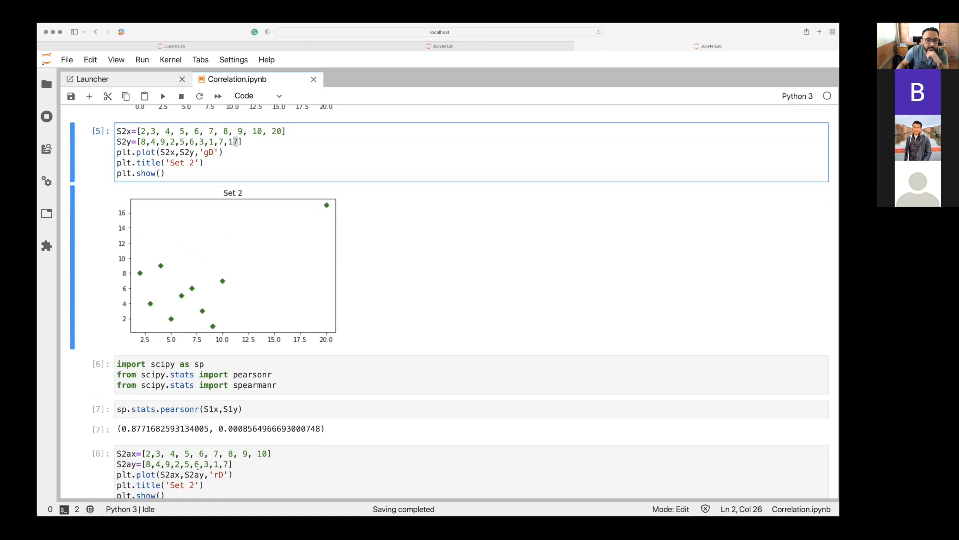
left_click_drag(227, 142, 240, 142)
scroll(241, 142, "down", 1)
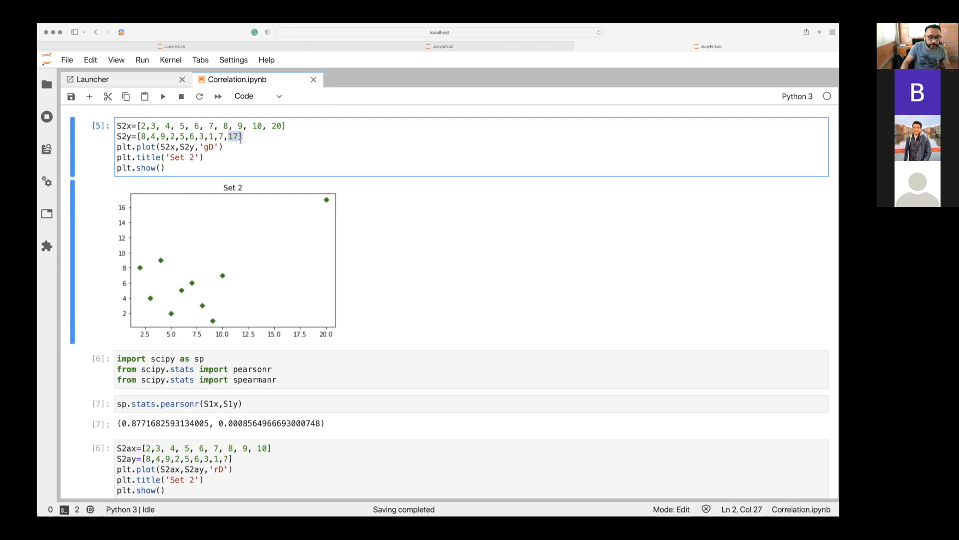
Examine the S2ax and S2ay lists and where both are used in the plot call of their cell.
scroll(241, 140, "down", 1)
scroll(241, 140, "down", 5)
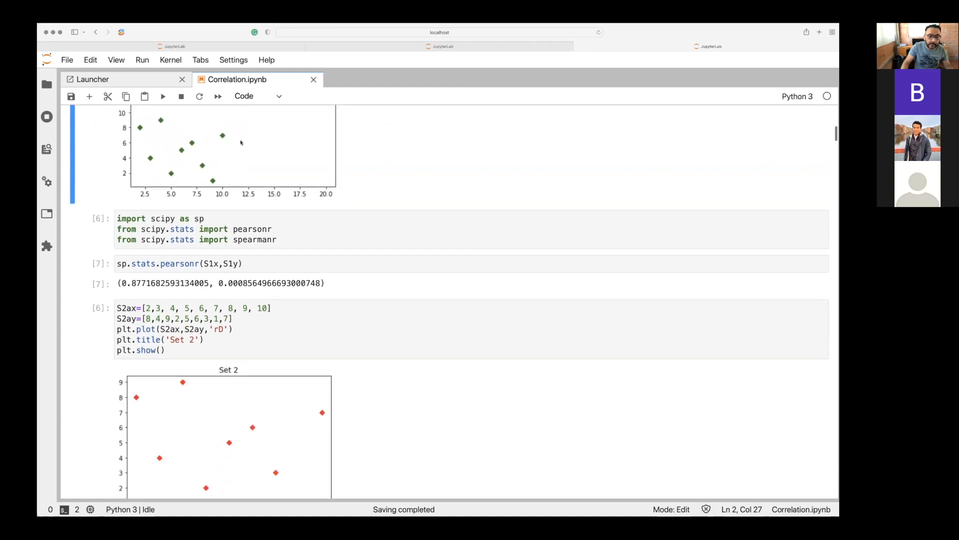
scroll(241, 143, "down", 2)
scroll(241, 142, "down", 2)
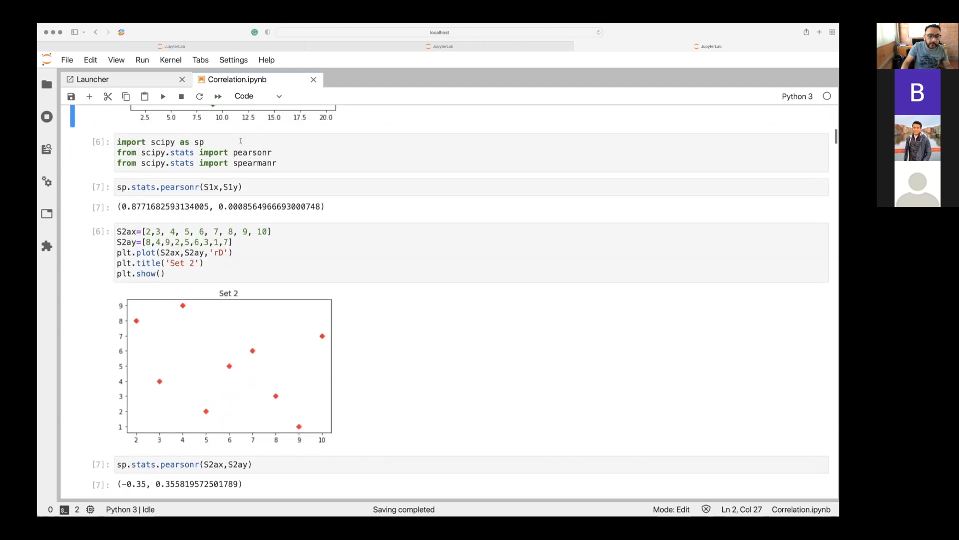
left_click(268, 231)
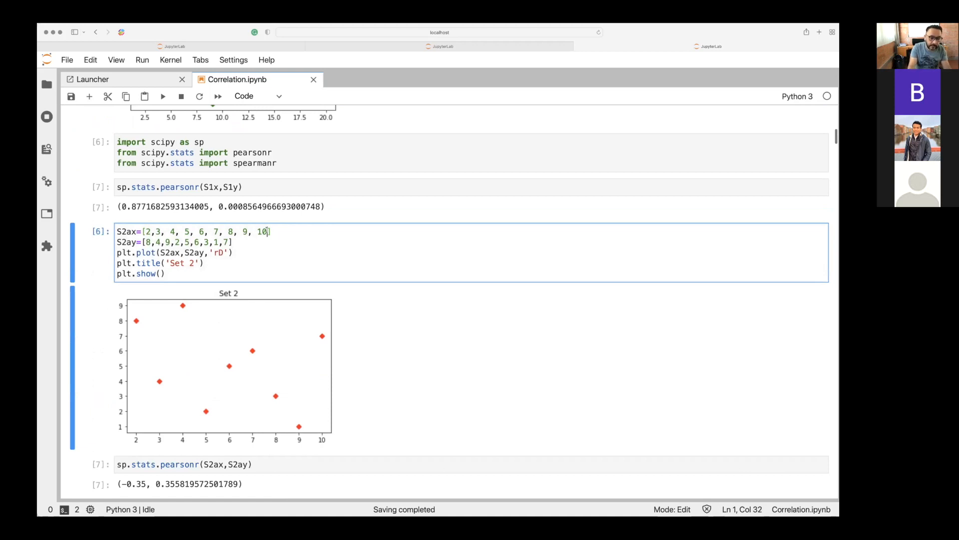
left_click(230, 253)
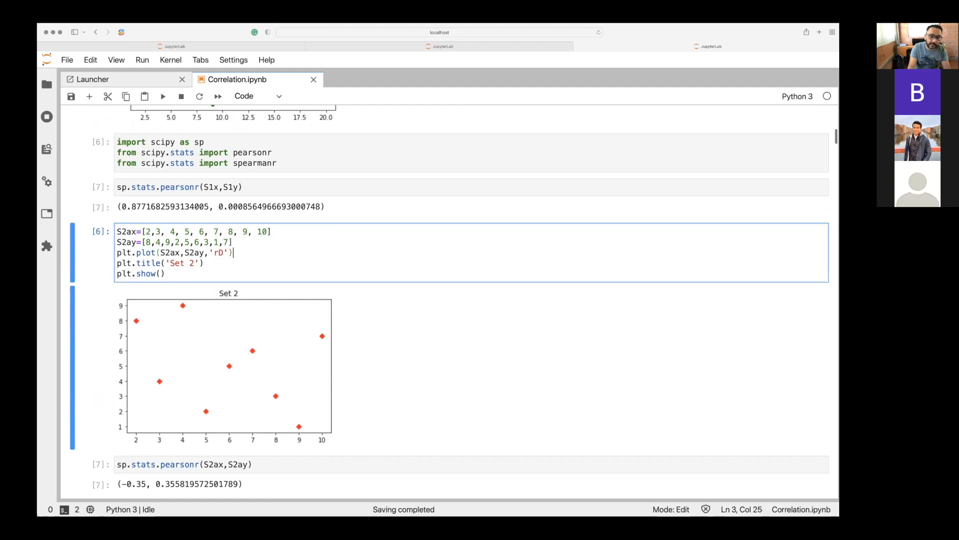
key("Left")
key("Left")
key("Left")
key("Left")
key("Left")
key("Left")
key("Left")
key("Left")
key("Left")
key("Left")
key("Left")
key("Left")
key("Left")
key("Left")
key("Left")
key("Left")
key("Left")
key("Left")
key("Left")
key("Left")
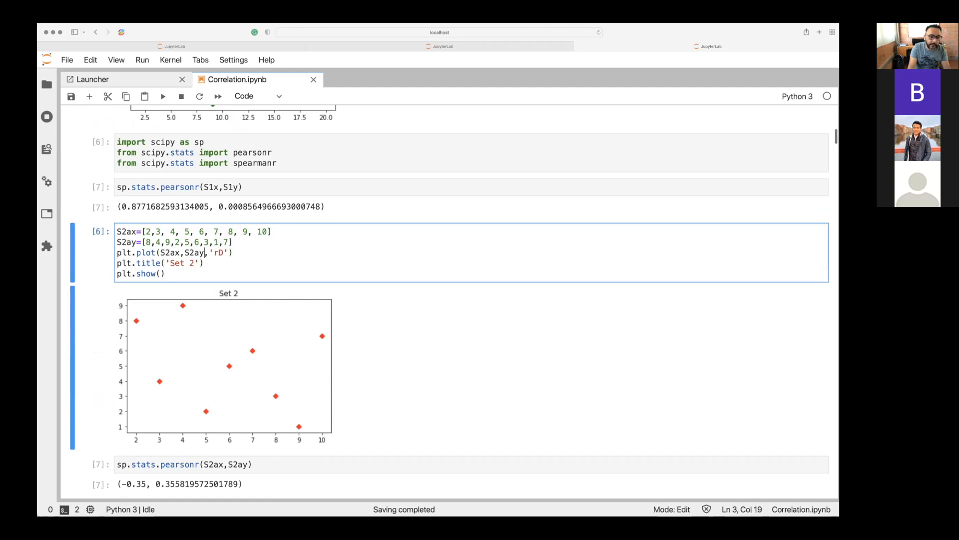
key("Up")
key("Right")
key("Right")
key("Right")
key("Right")
key("Right")
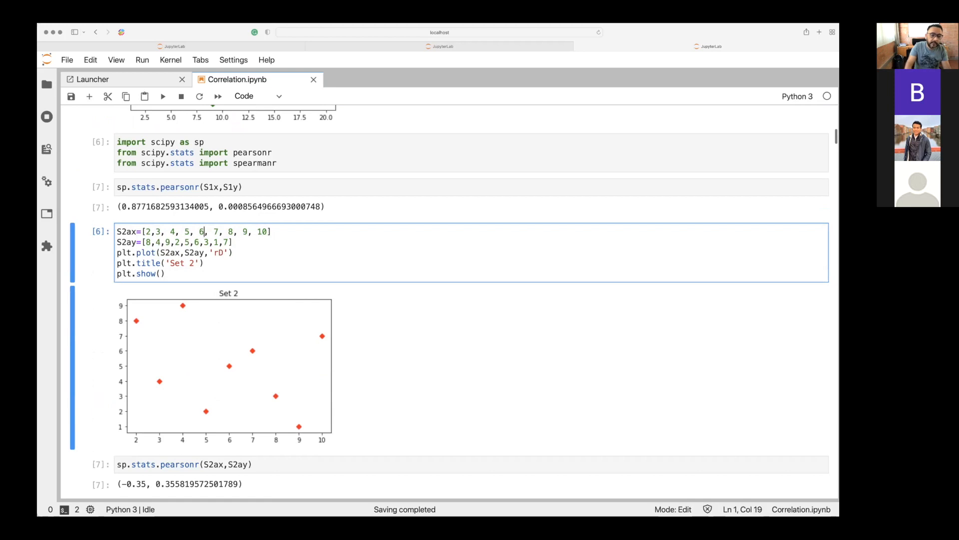
Check the 'rD' marker format and the 'Set 2' title, and run the cell that plots S2ax against S2ay.
left_click(230, 252)
left_click(220, 252)
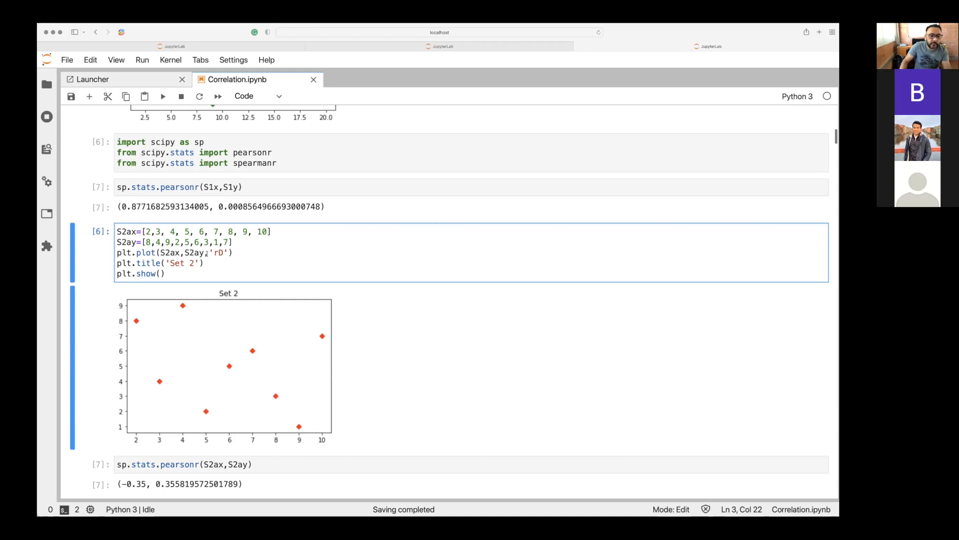
key("Left")
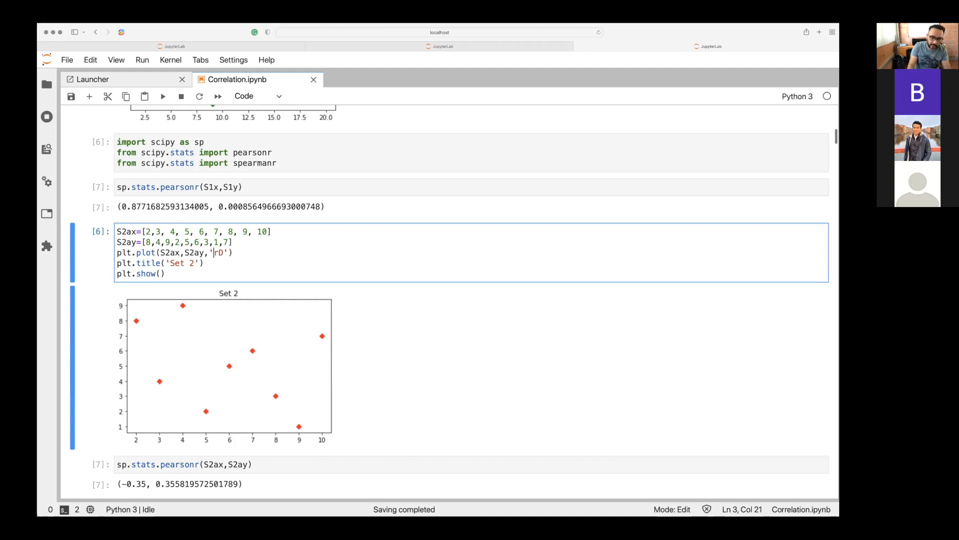
key("Right")
key("Down")
key("Left")
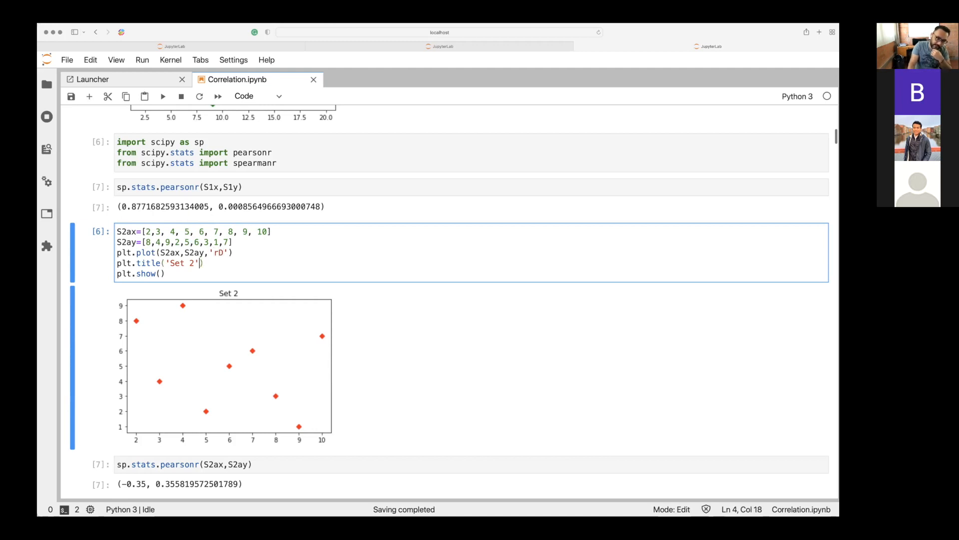
key("Down")
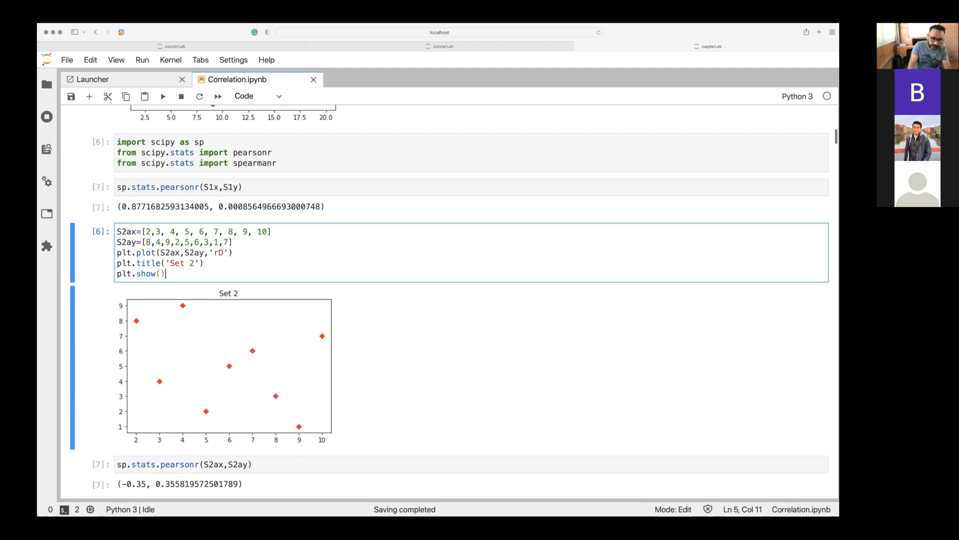
key("shift+Return")
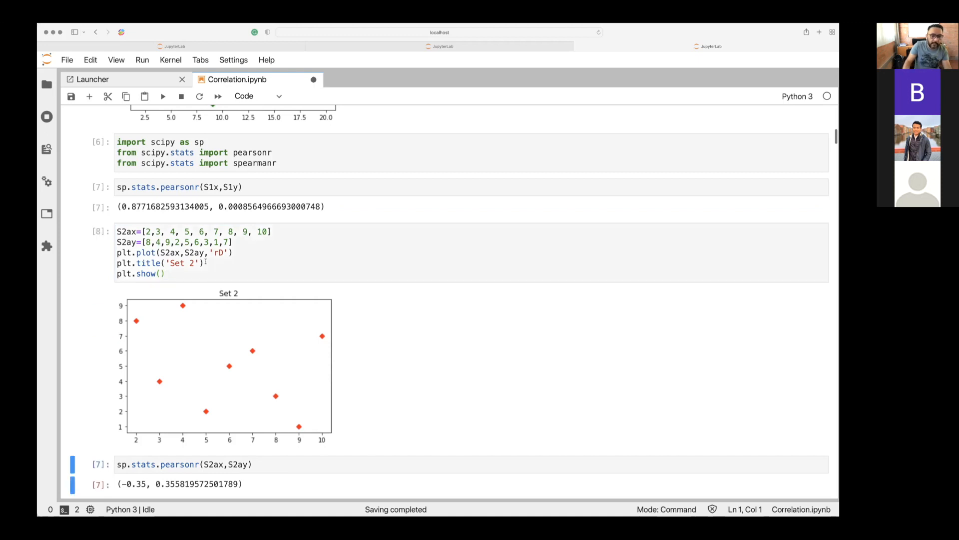
Compare the green and red Set 2 plots and compute the Pearson correlation of S2ax and S2ay with sp.stats.pearsonr.
scroll(232, 260, "up", 1)
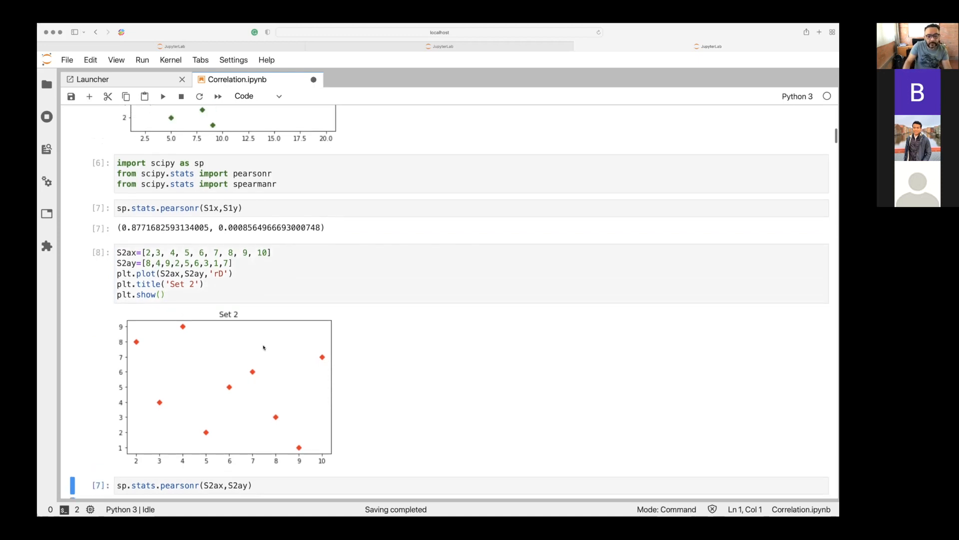
scroll(264, 348, "up", 6)
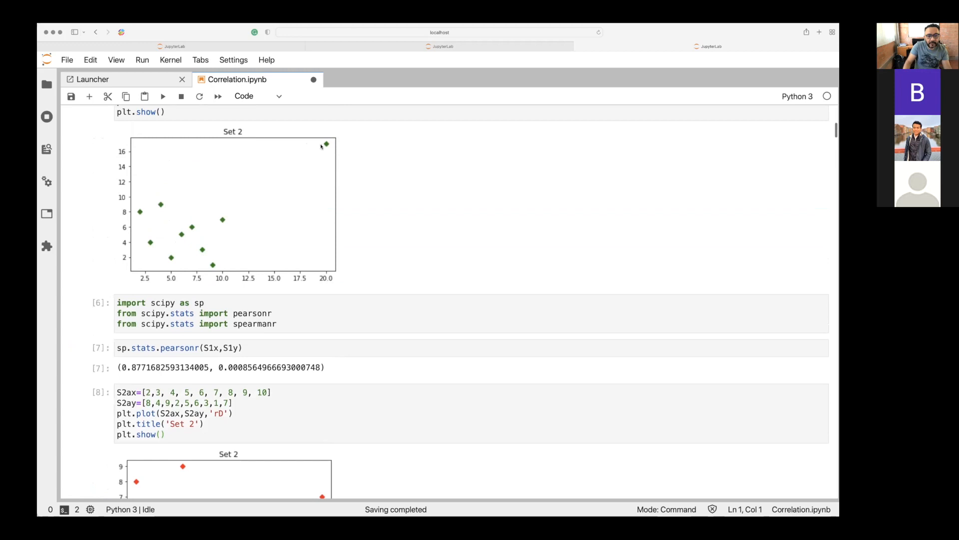
scroll(258, 250, "down", 10)
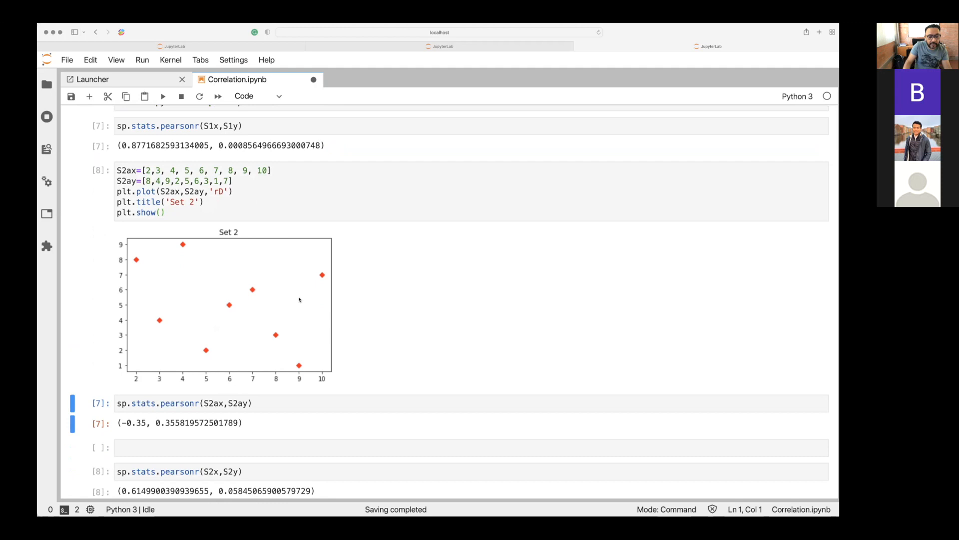
scroll(298, 299, "down", 4)
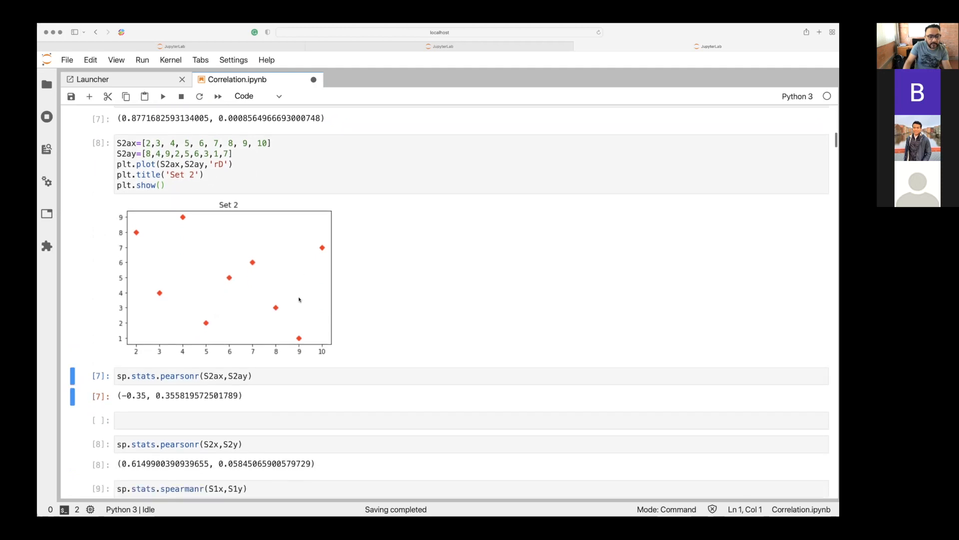
scroll(300, 299, "down", 1)
key("shift+Return")
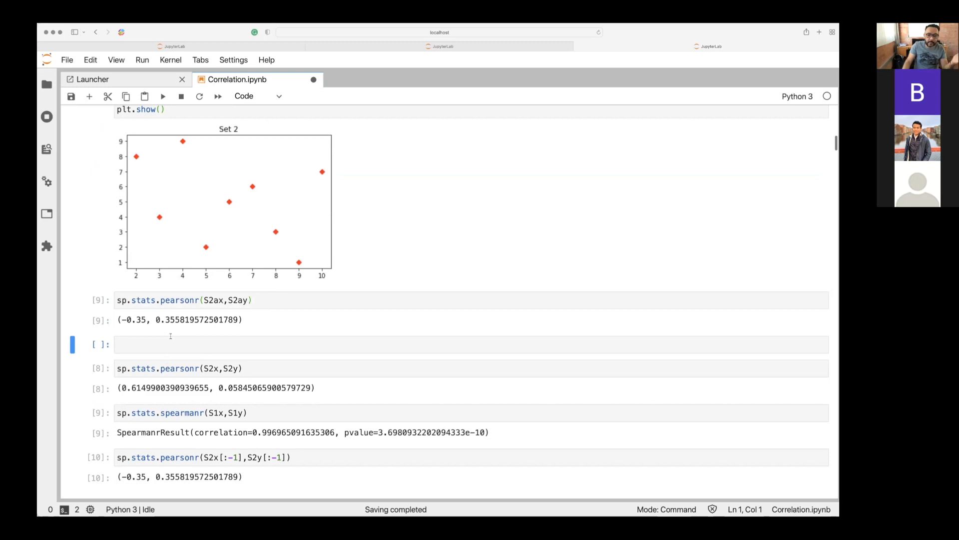
Compute the Pearson correlation of S2x and S2y with sp.stats.pearsonr and compare its coefficient with the green Set 2 plot.
left_click(234, 346)
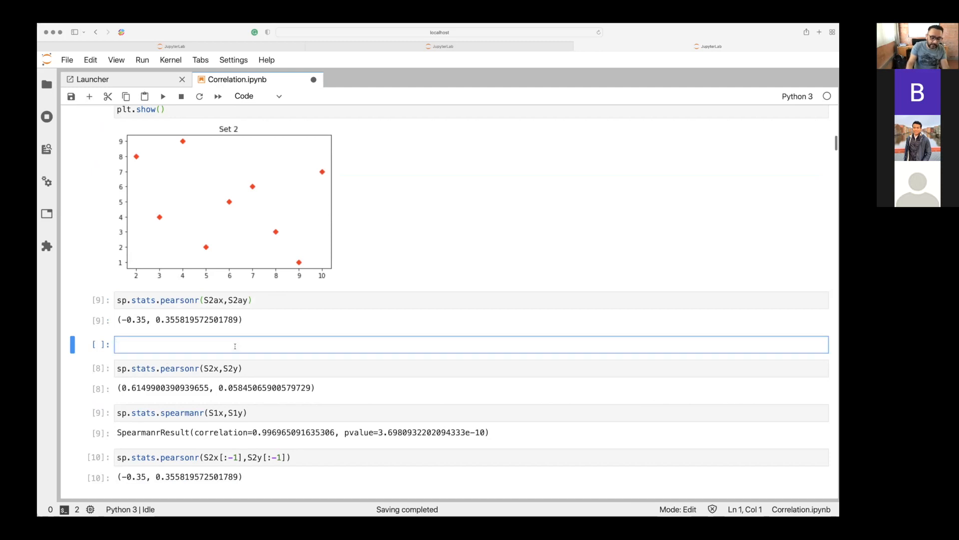
key("shift+Return")
key("shift+Return")
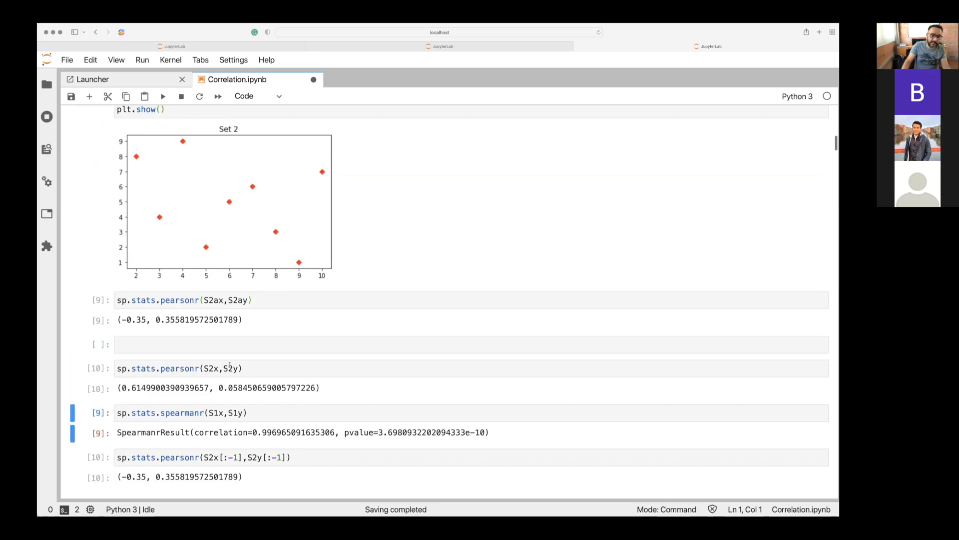
left_click_drag(195, 389, 174, 390)
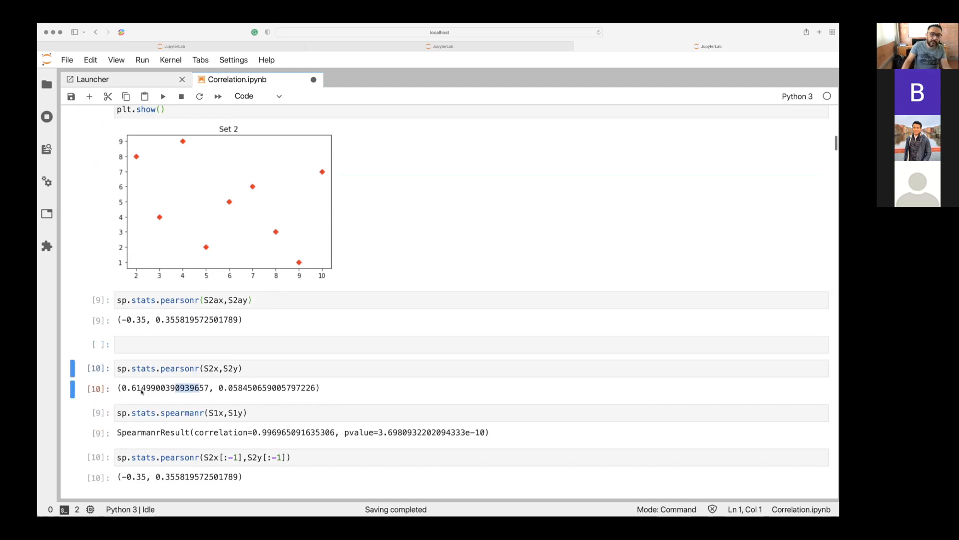
scroll(142, 392, "up", 15)
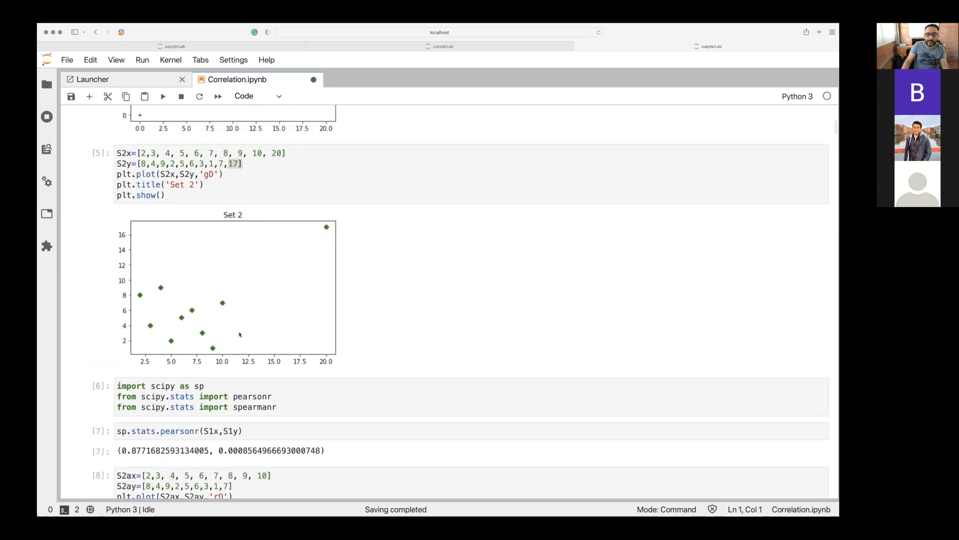
scroll(239, 333, "down", 2)
scroll(240, 334, "down", 8)
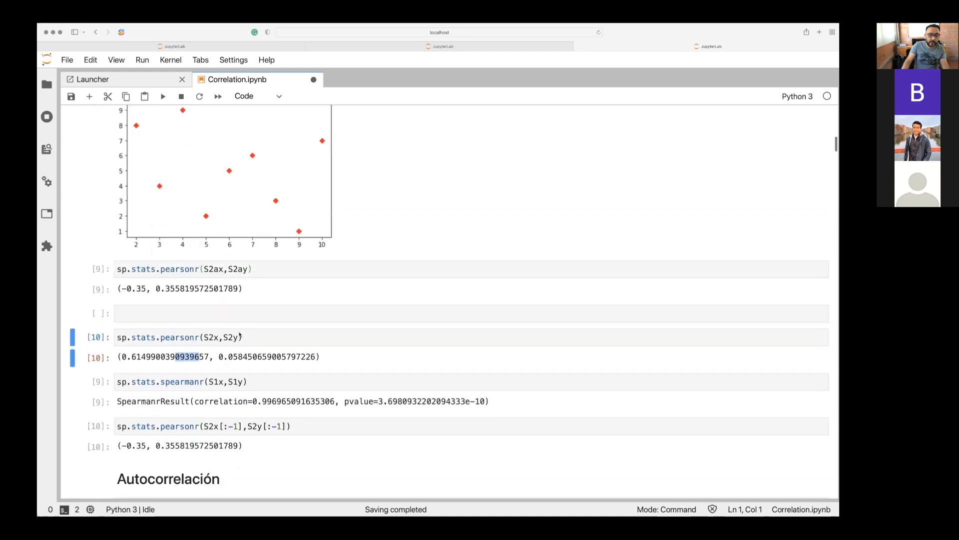
Compare the green and red Set 2 plots with the Pearson coefficients computed for S2x, S2y and S2ax, S2ay.
left_click(144, 306)
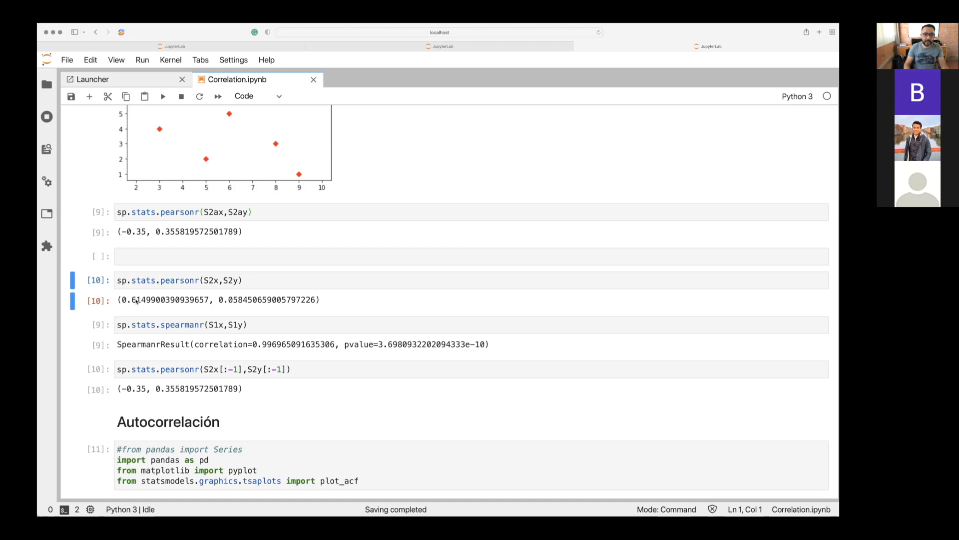
scroll(137, 300, "up", 15)
scroll(137, 300, "up", 3)
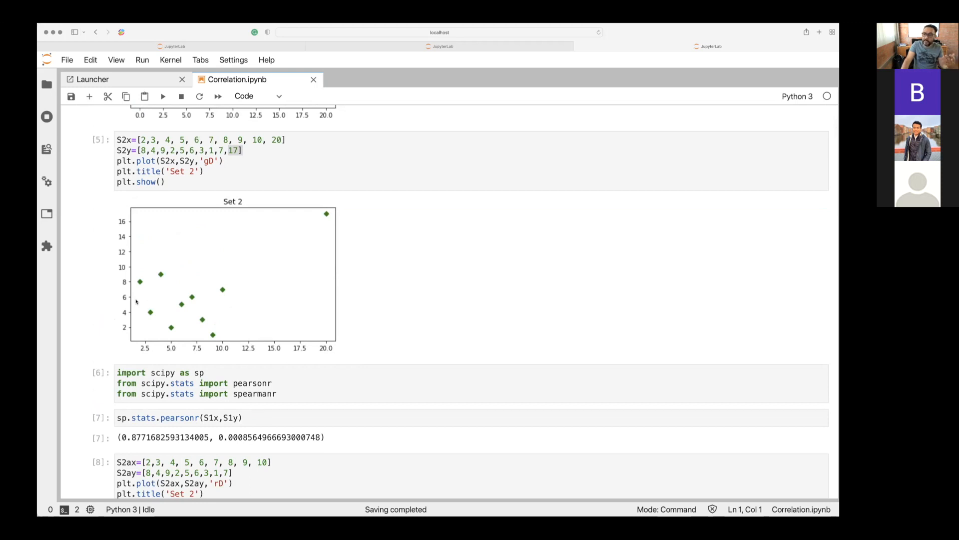
scroll(136, 301, "down", 5)
scroll(136, 301, "down", 3)
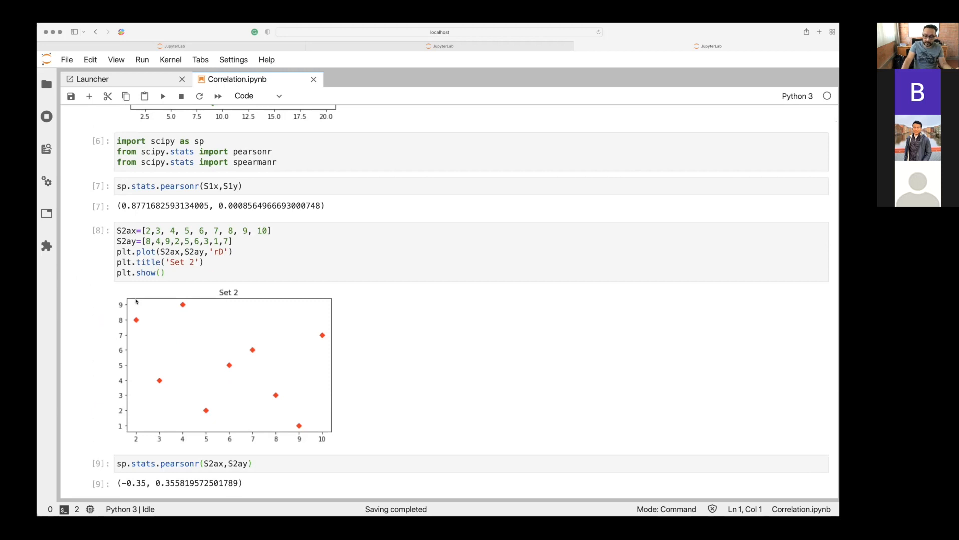
scroll(136, 301, "down", 10)
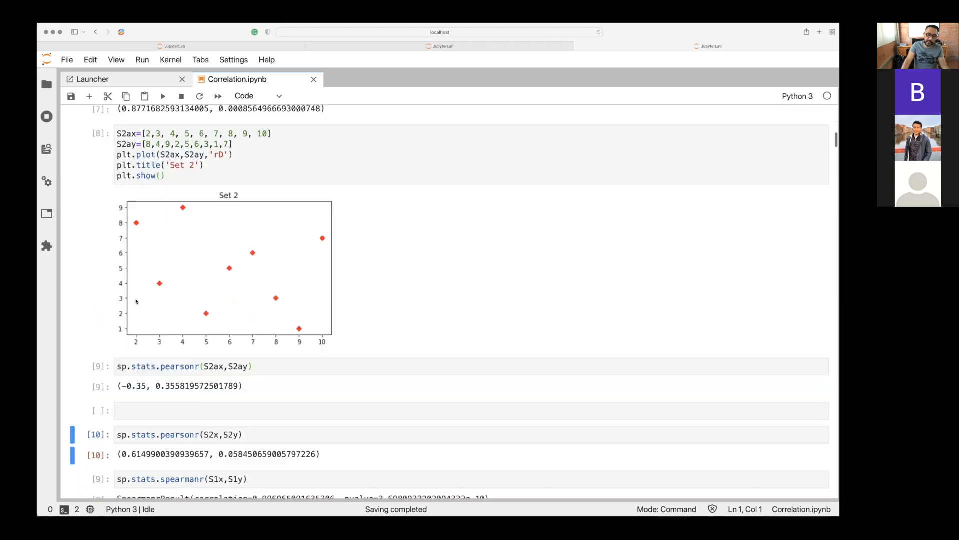
scroll(136, 301, "down", 1)
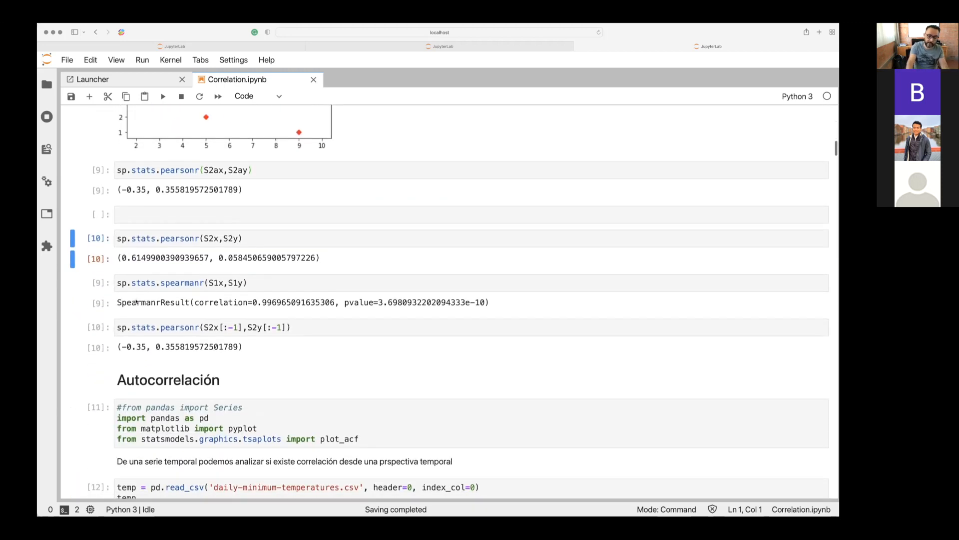
Rerun pearsonr(S2x,S2y), run spearmanr(S1x,S1y) and pearsonr(S2x[:-1],S2y[:-1]), and continue to the Autocorrelación section.
left_click(241, 237)
key("shift+Return")
key("shift+Return")
key("shift+Return")
scroll(449, 300, "down", 5)
scroll(450, 300, "down", 4)
scroll(450, 300, "down", 3)
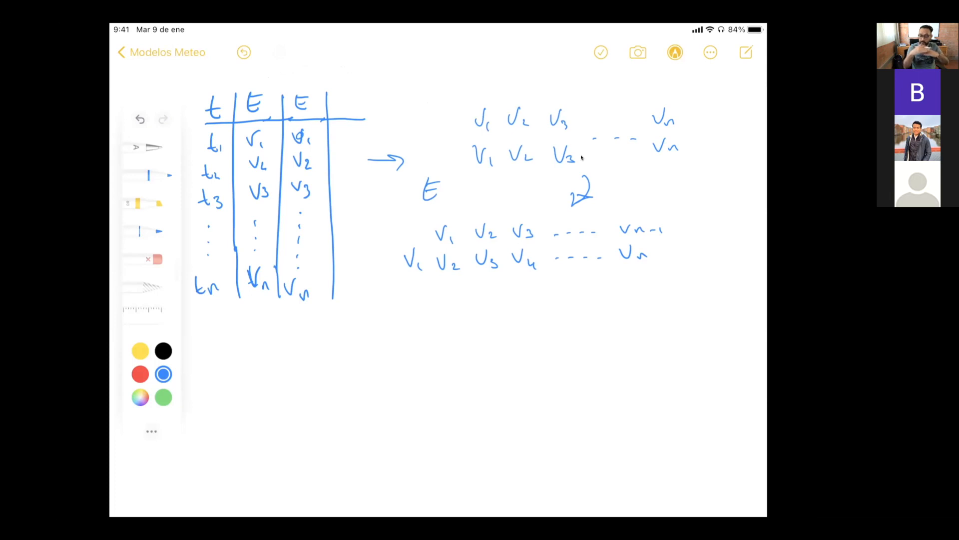
In the handwritten note, draw an arrow below the shifted series, write V1 V2 in a box, and box the leading V1 above.
mouse_move(530, 287)
left_mouse_down()
mouse_move(494, 326)
mouse_move(510, 329)
left_mouse_up()
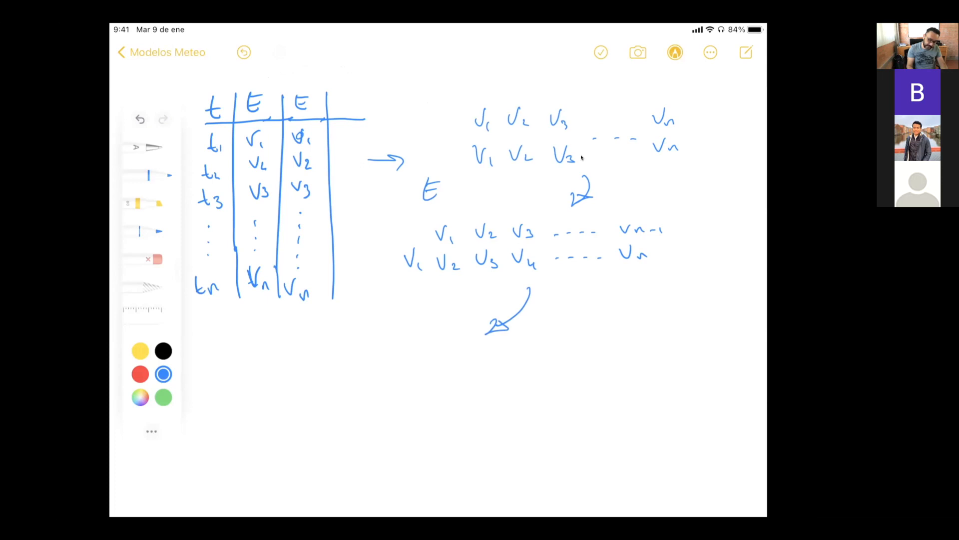
left_click_drag(372, 373, 415, 373)
left_click_drag(420, 379, 432, 387)
mouse_move(395, 256)
left_mouse_down()
mouse_move(393, 278)
mouse_move(428, 279)
mouse_move(390, 246)
left_mouse_up()
mouse_move(357, 369)
left_mouse_down()
mouse_move(360, 400)
mouse_move(438, 360)
left_mouse_up()
mouse_move(354, 408)
left_mouse_down()
mouse_move(437, 365)
mouse_move(437, 380)
left_mouse_up()
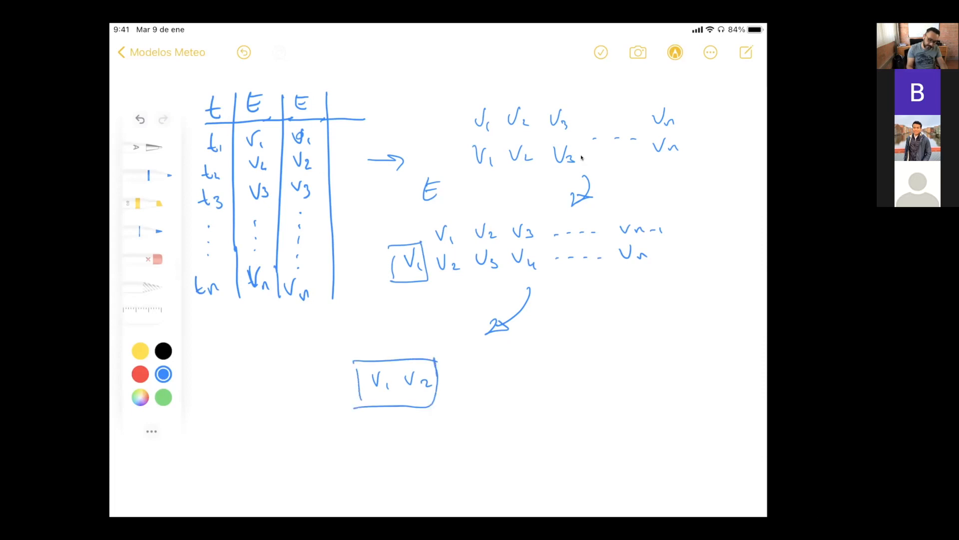
Continue the new lower row with V3, V4, V5, dots and Vn-2, and write V1 above V3.
left_click_drag(450, 375, 465, 389)
mouse_move(452, 356)
left_mouse_down()
mouse_move(458, 366)
mouse_move(462, 352)
mouse_move(512, 387)
mouse_move(539, 371)
mouse_move(546, 394)
left_mouse_up()
left_click(543, 382)
left_click_drag(628, 366, 661, 379)
left_click_drag(663, 375, 669, 380)
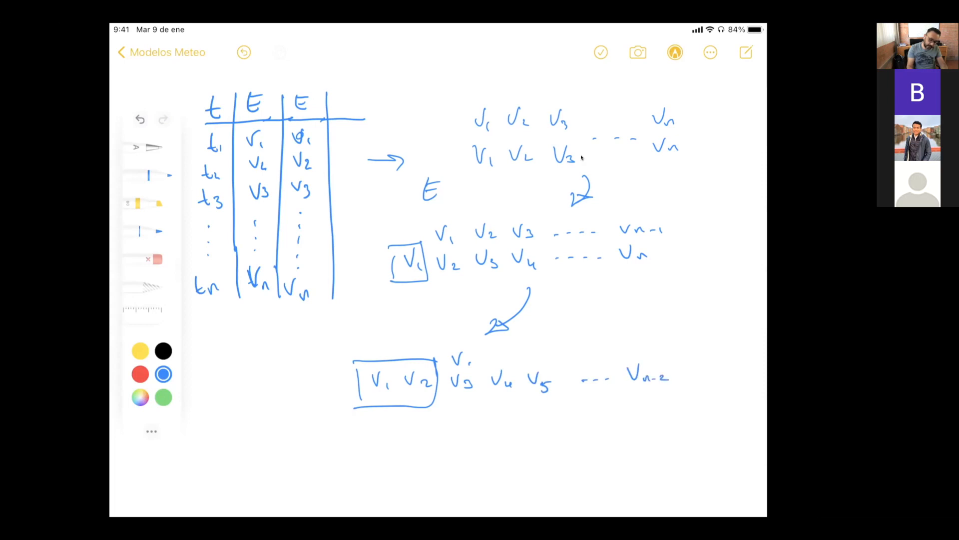
Extend the upper row with V2, V3, dots and an end term, and strike out the -2 in the lower row's last term.
left_click_drag(494, 352, 502, 352)
mouse_move(507, 355)
left_mouse_down()
mouse_move(539, 358)
mouse_move(542, 342)
left_mouse_up()
left_click_drag(546, 352, 554, 361)
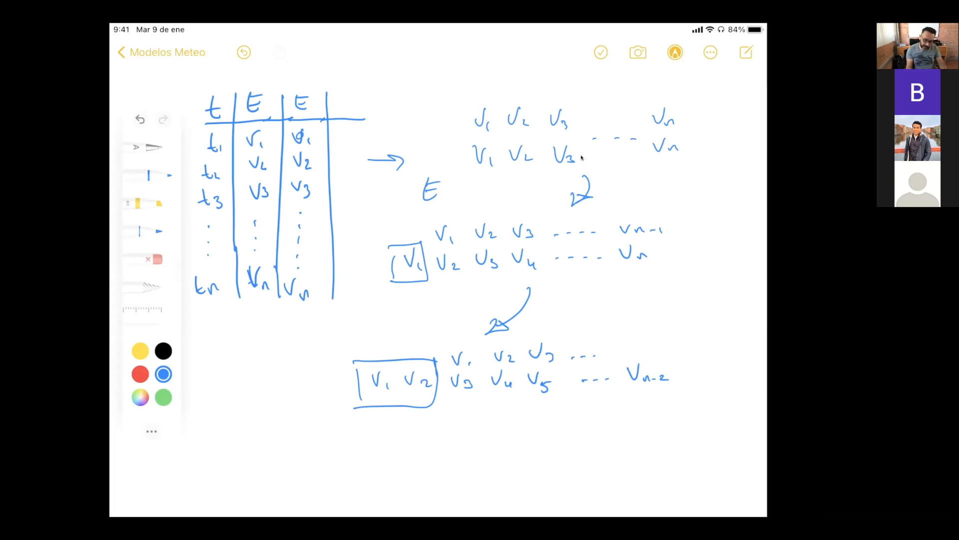
left_click_drag(662, 373, 651, 382)
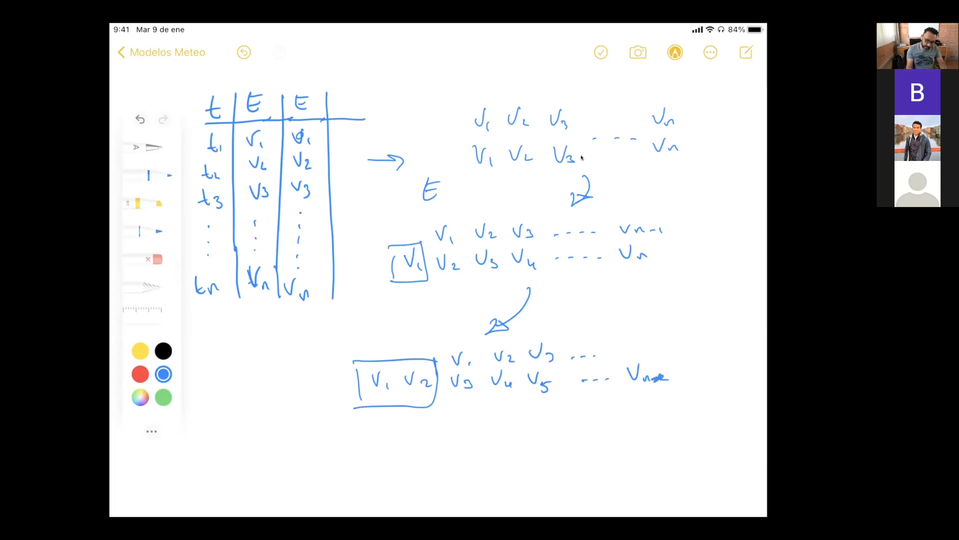
left_click_drag(620, 343, 629, 356)
left_click_drag(631, 355, 649, 351)
left_click_drag(651, 346, 662, 353)
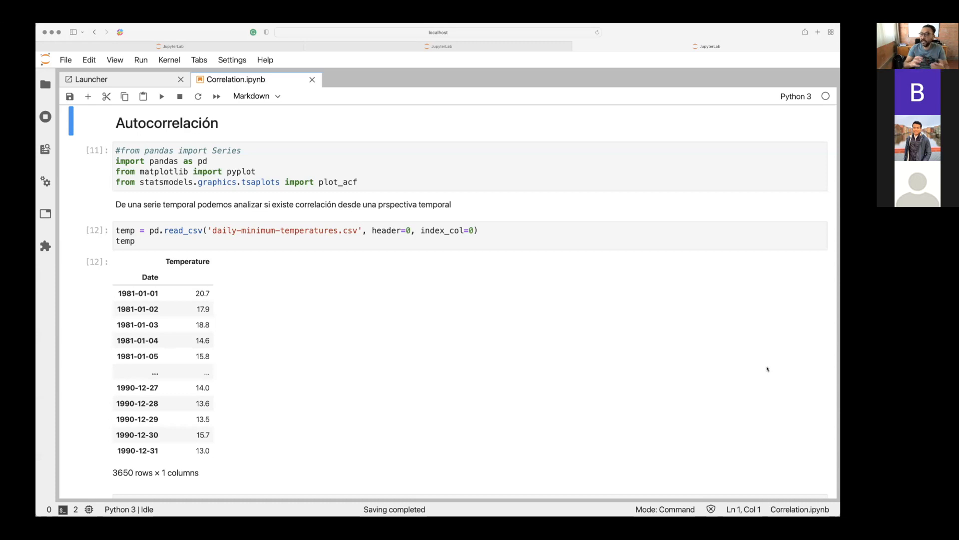
Switch back to JupyterLab and run the import cell under the Autocorrelación heading.
scroll(767, 369, "down", 2)
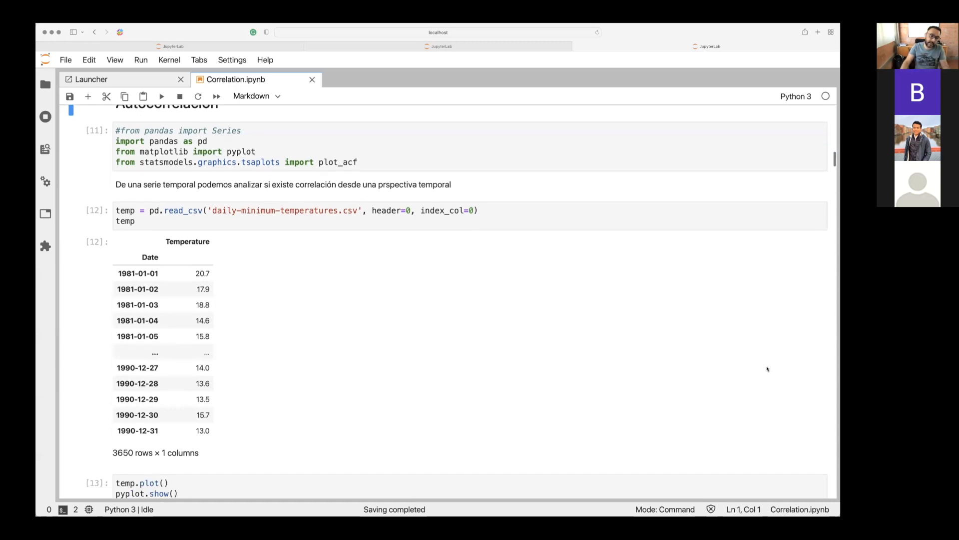
scroll(767, 369, "down", 5)
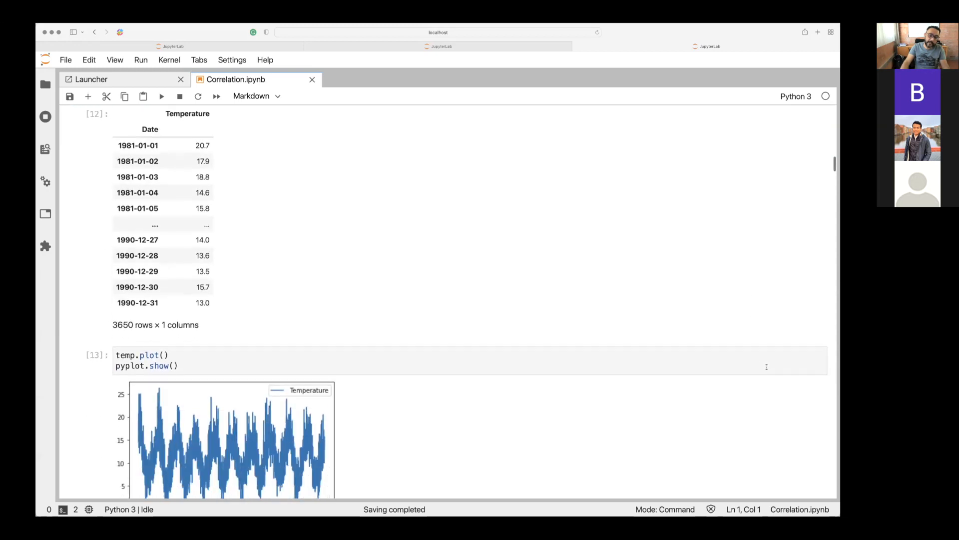
scroll(767, 368, "up", 8)
scroll(767, 367, "up", 1)
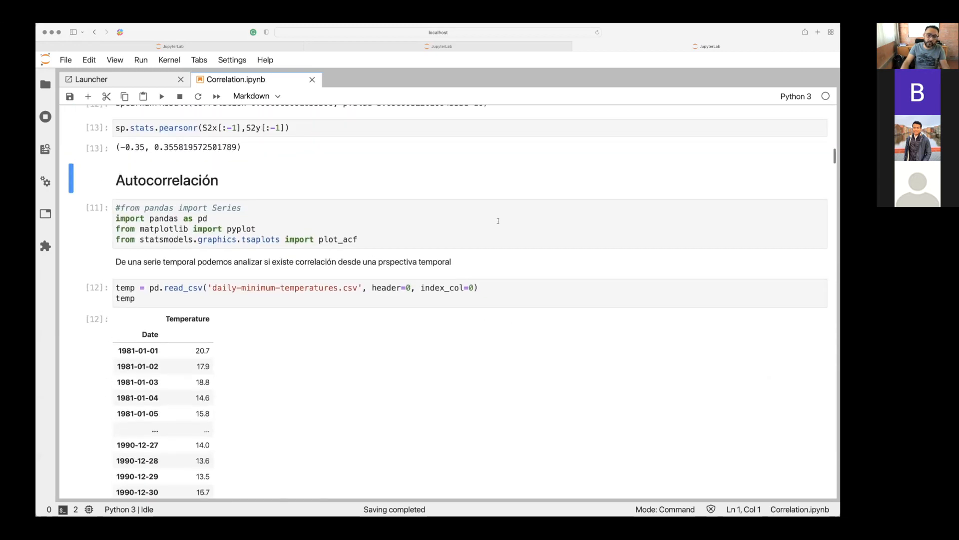
left_click(498, 220)
key("shift+Return")
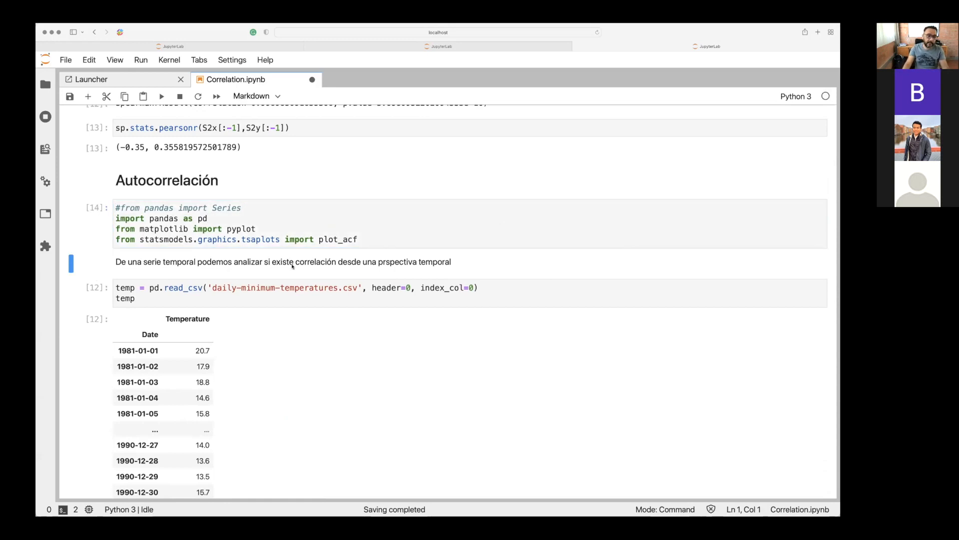
Check the pyplot and statsmodels import lines, rerun the import cell, and run the cell that reads daily-minimum-temperatures.csv.
left_click(169, 229)
left_click(169, 239)
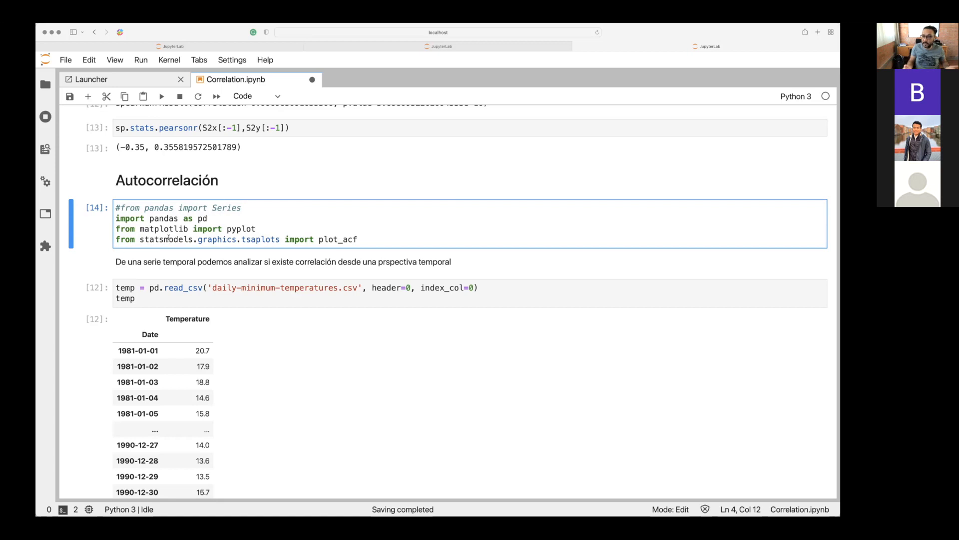
scroll(168, 238, "down", 2)
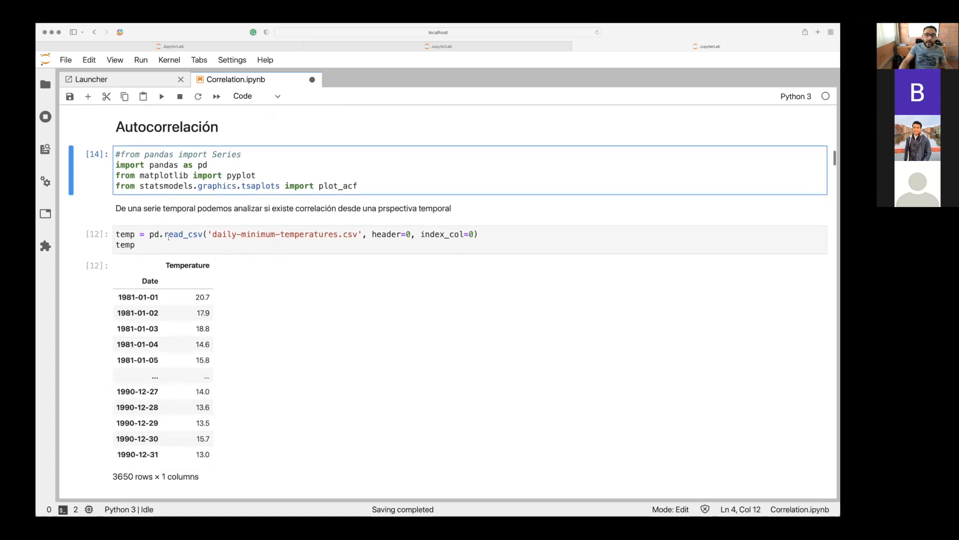
left_click(169, 236)
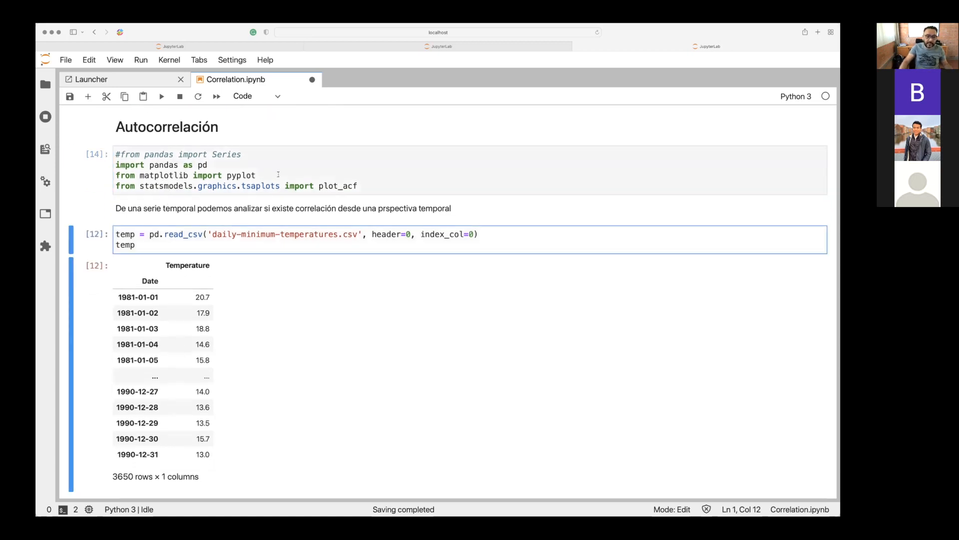
left_click(256, 175)
key("shift+Return")
key("shift+Return")
key("shift+Return")
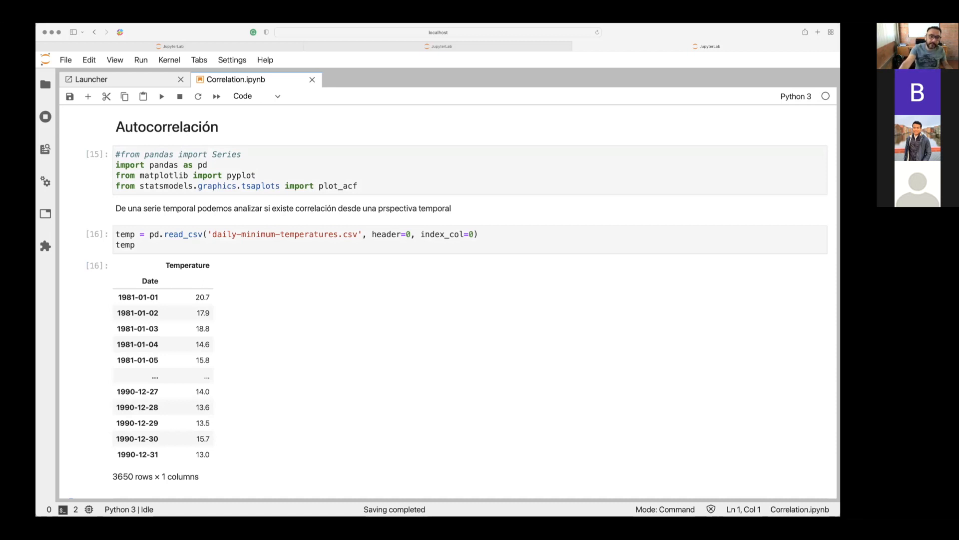
Go through the pandas, pyplot and plot_acf import lines one by one and rerun the import cell.
left_click(313, 173)
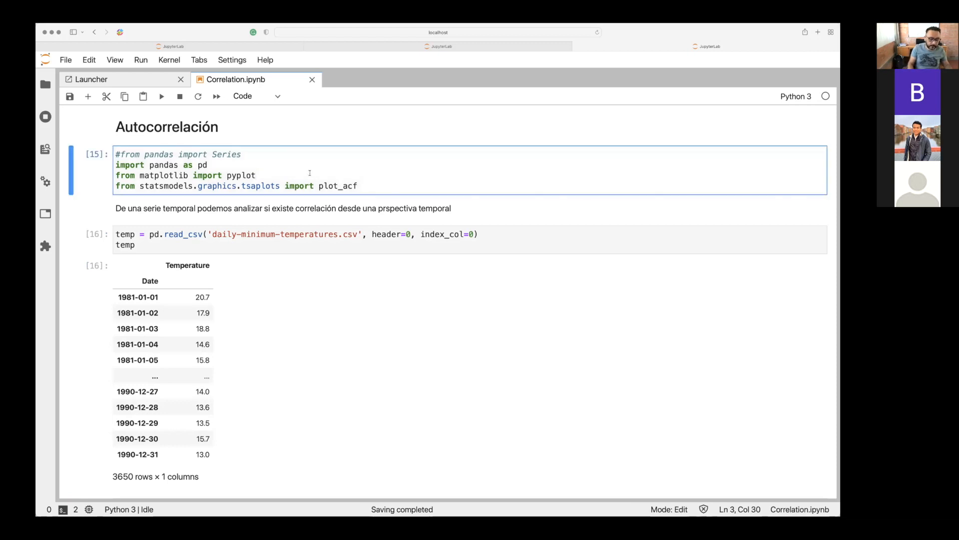
key("Up")
key("Up")
key("Down")
key("Down")
key("Up")
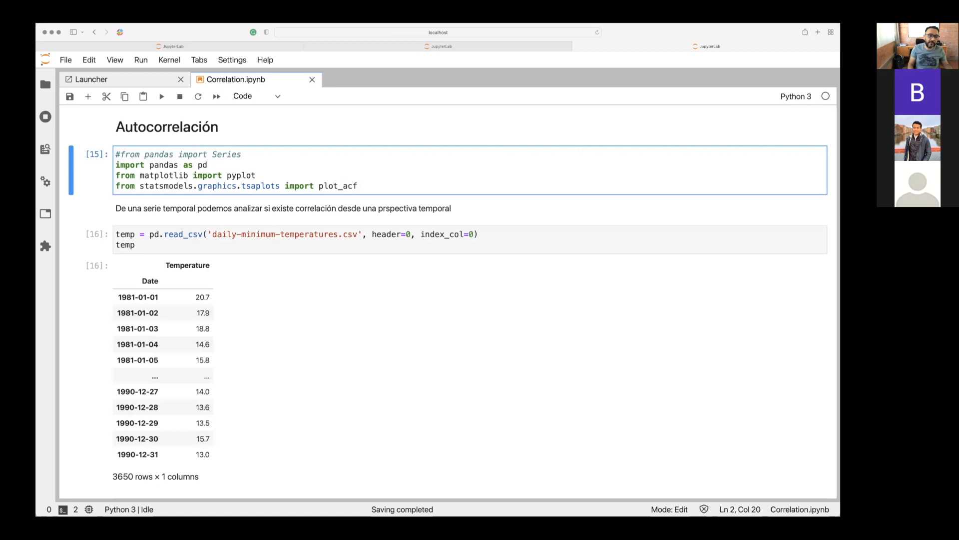
key("Down")
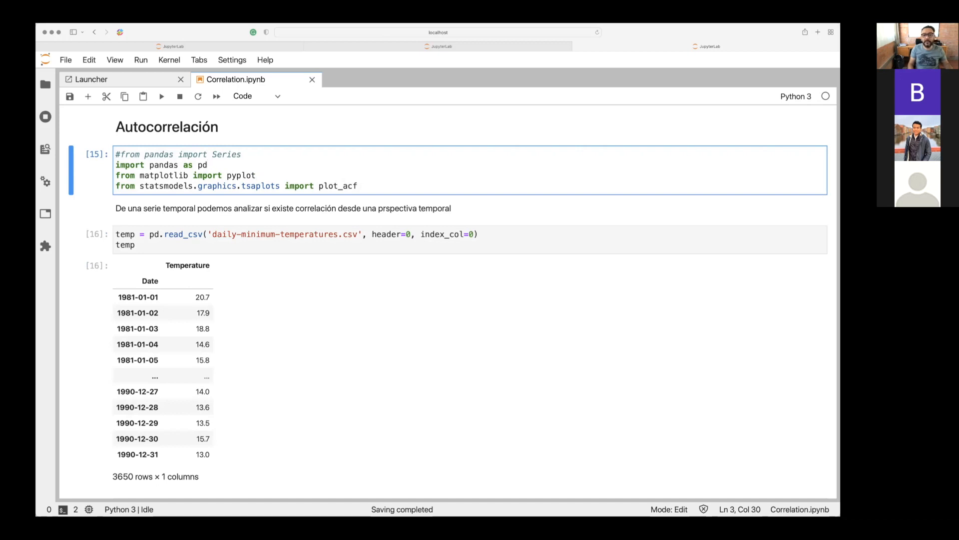
key("Down")
key("Up")
key("Up")
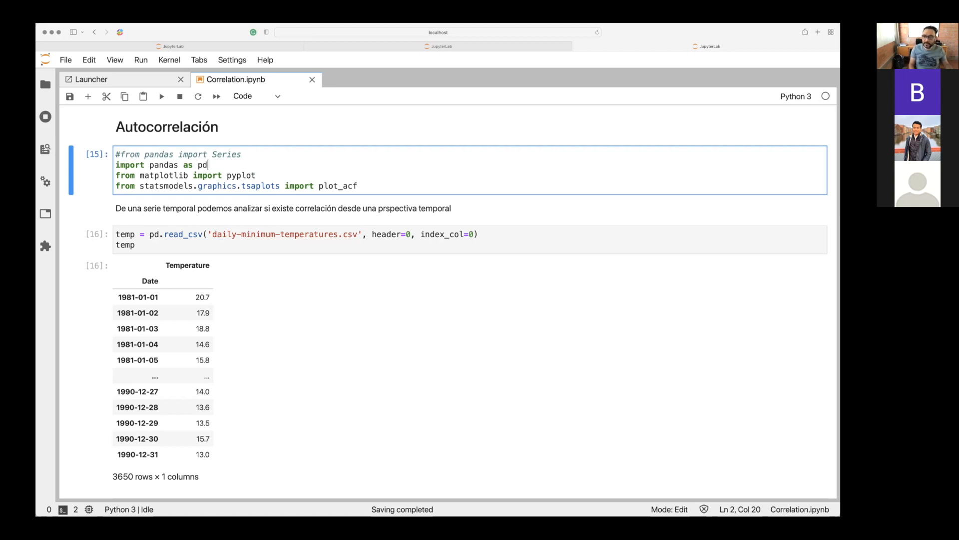
key("Down")
key("Down")
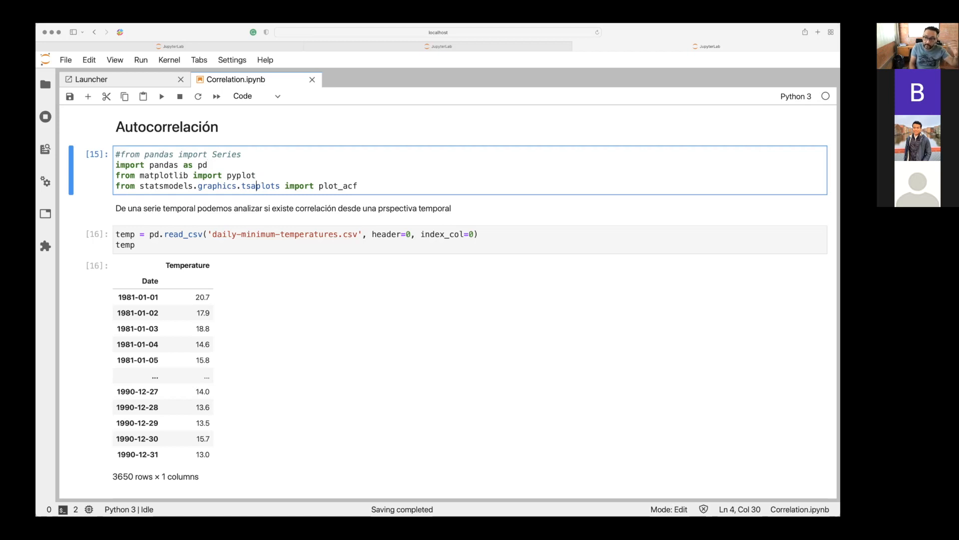
key("Down")
key("shift+Return")
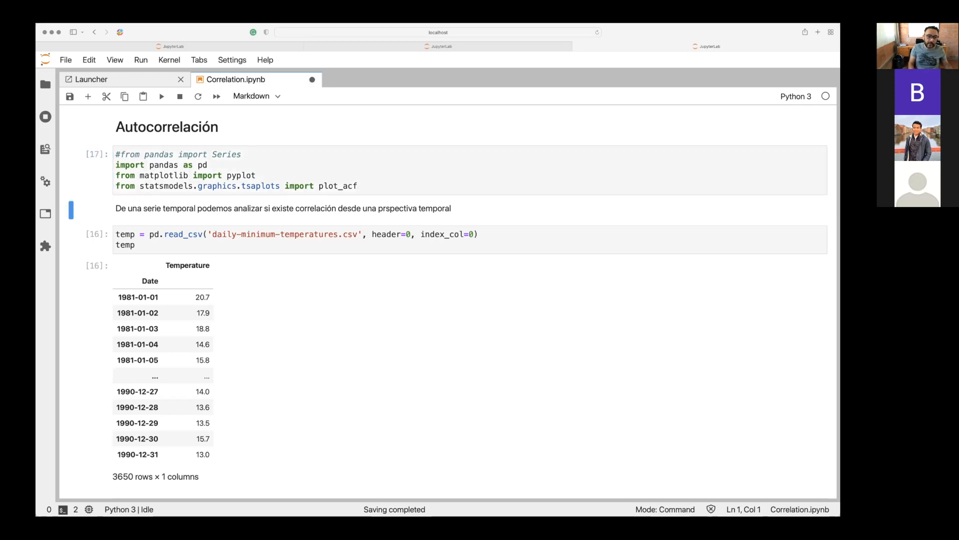
key("shift+Return")
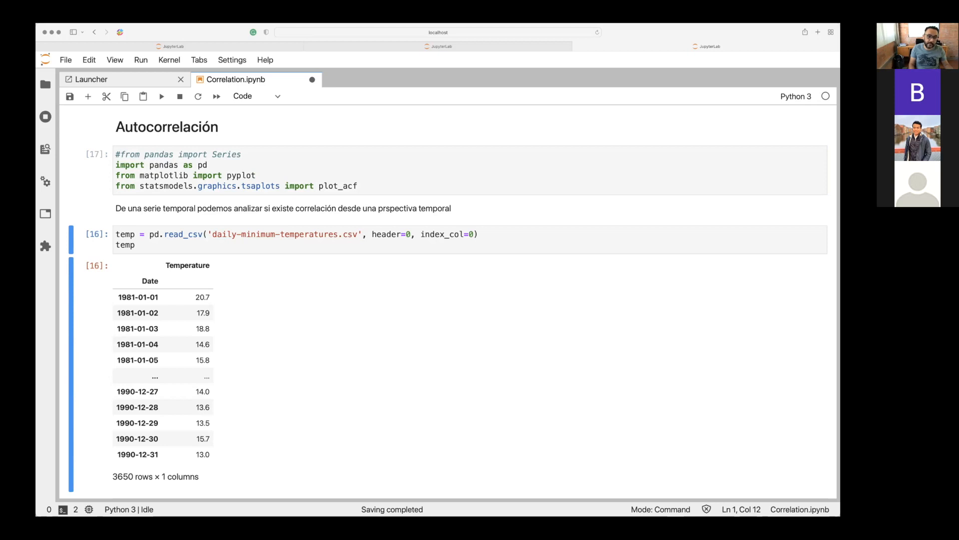
Inspect the header=0 and index_col=0 arguments of pd.read_csv and rerun the cell that loads temp.
left_click(374, 234)
key("Right")
key("Right")
key("Right")
key("Right")
key("Right")
key("Right")
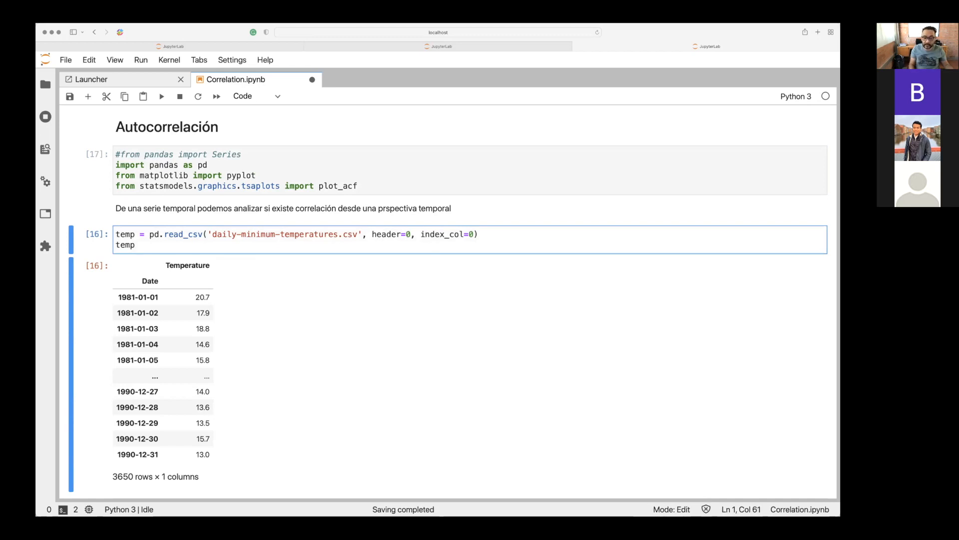
key("Right")
key("Right")
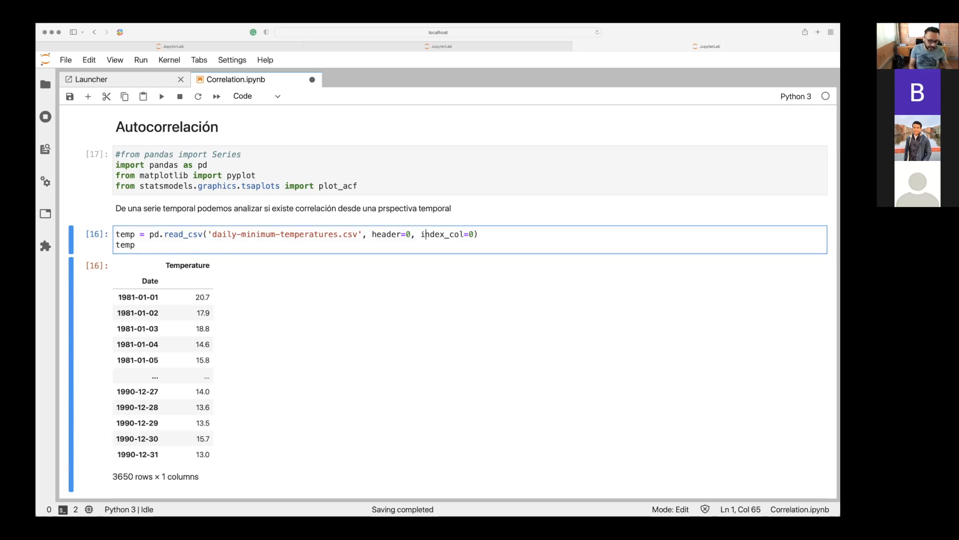
key("shift+Return")
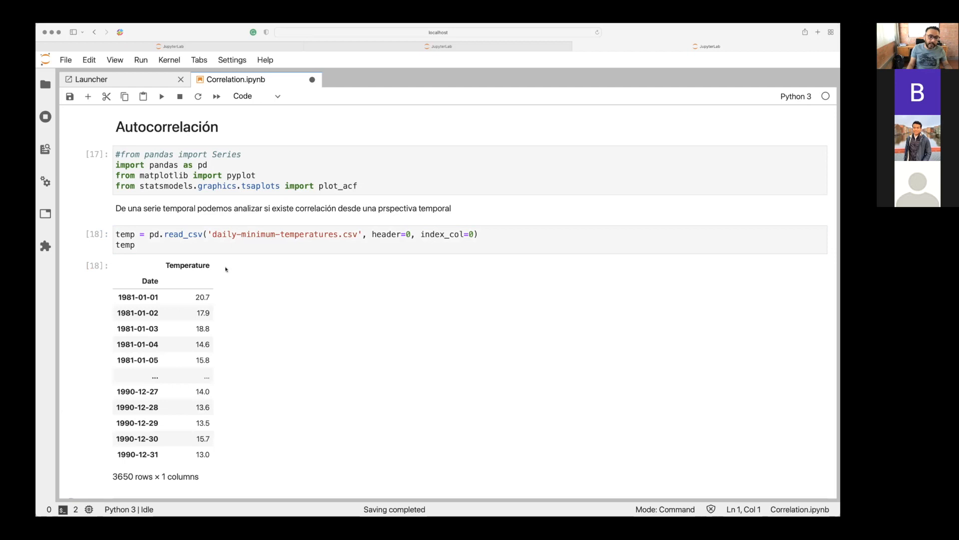
Review the temp table and the file name in the read_csv call, and locate daily-minimum-temperatures.csv in the file browser.
left_click(134, 244)
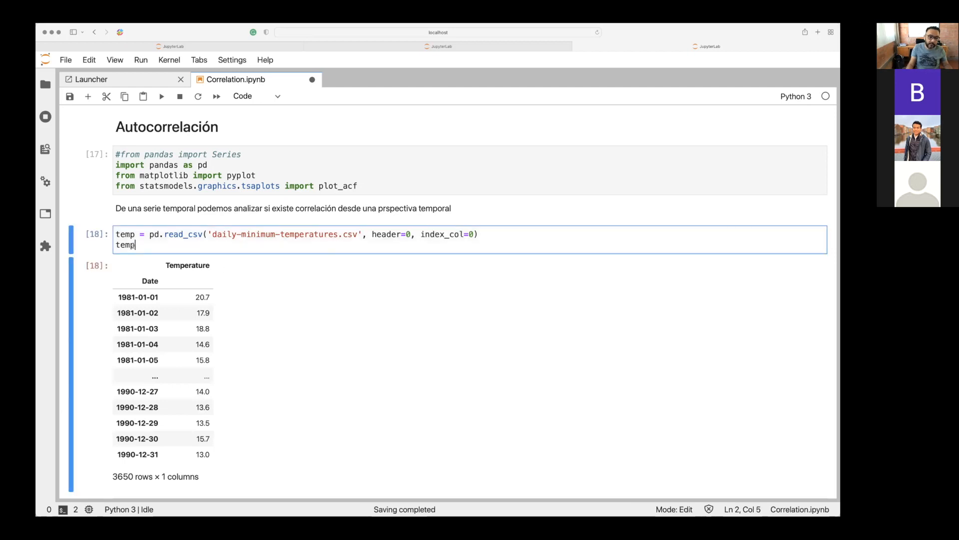
scroll(133, 245, "down", 2)
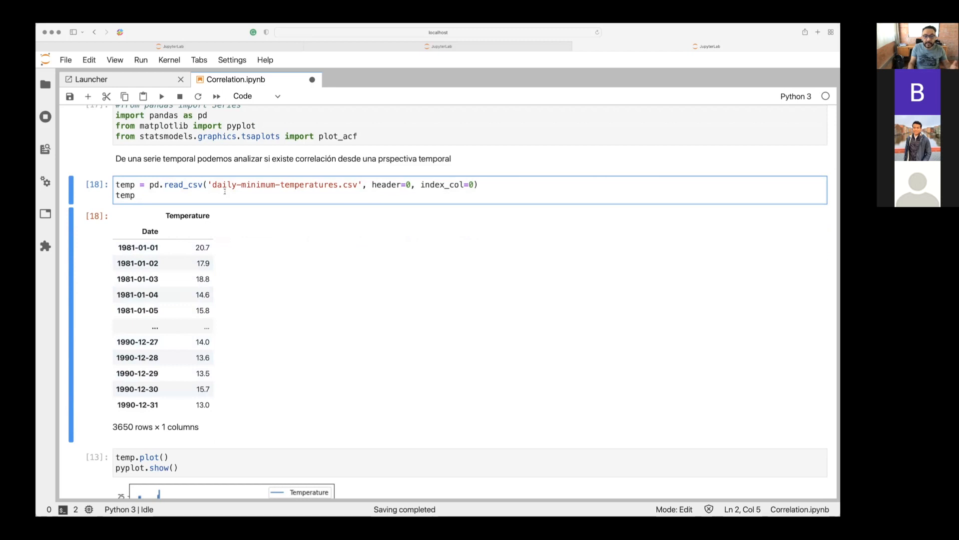
left_click(231, 185)
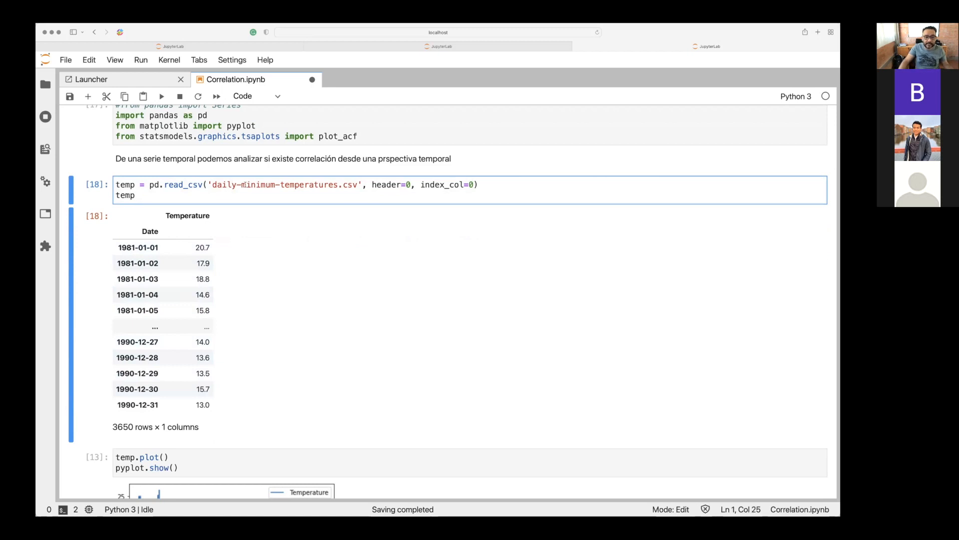
left_click(286, 184)
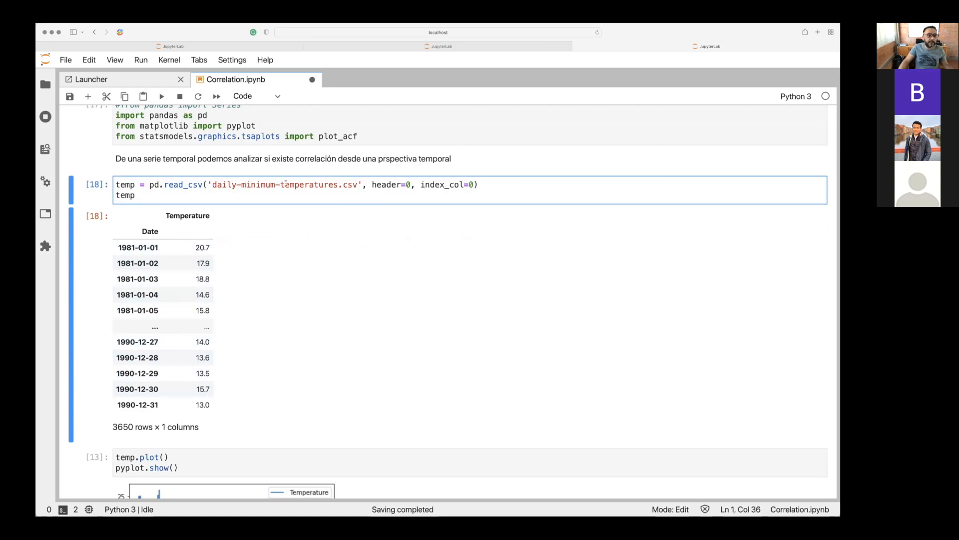
left_click(45, 84)
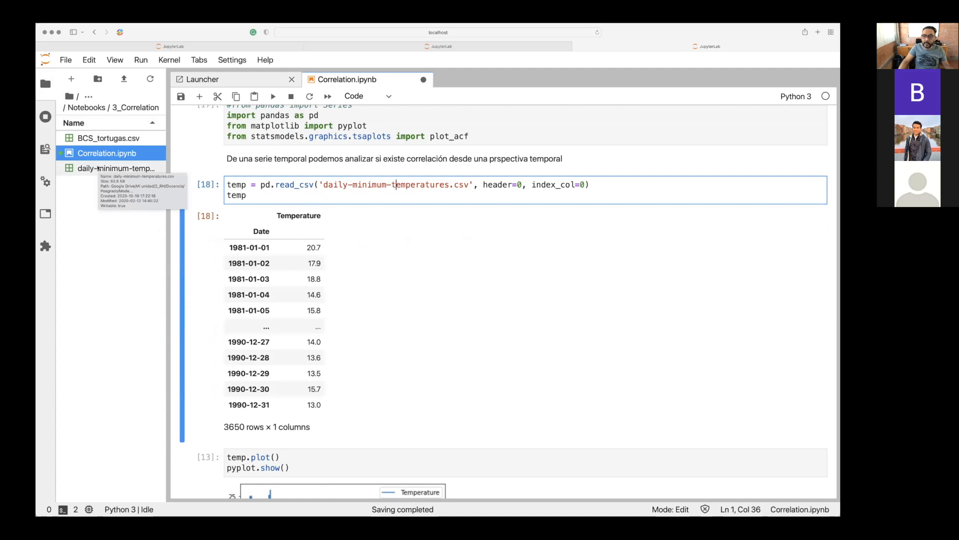
Open daily-minimum-temperatures.csv from the file browser and look through its Date and Temperature rows from 1981 into 1982.
double_click(98, 167)
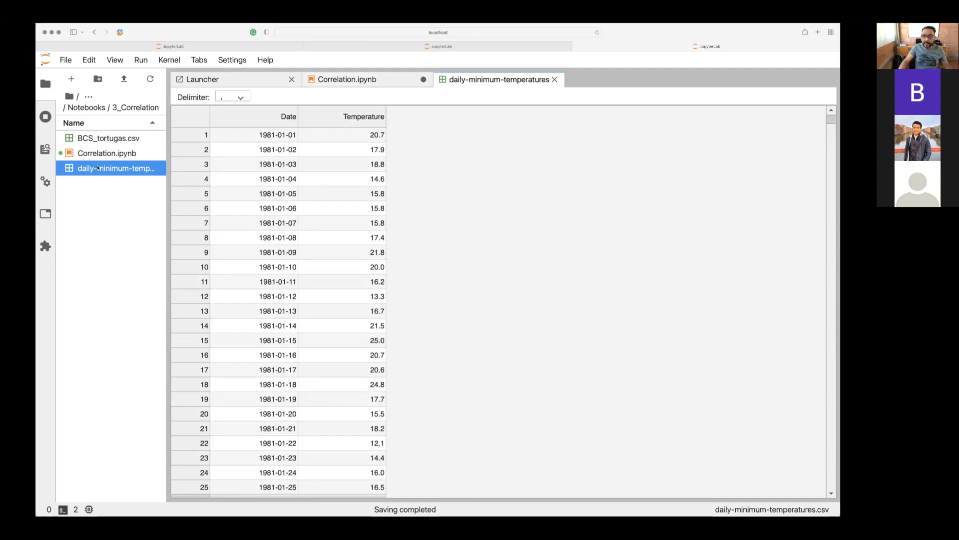
scroll(336, 172, "down", 15)
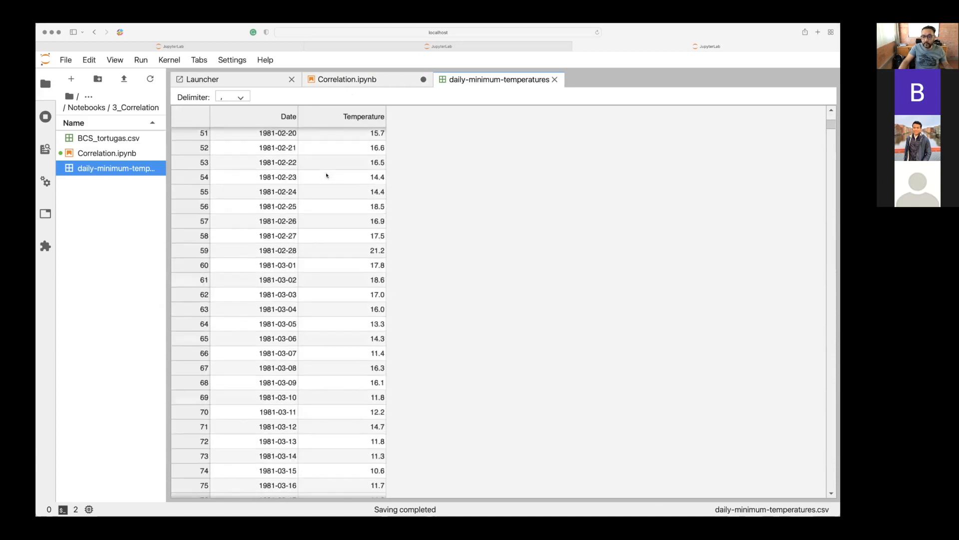
scroll(327, 175, "down", 18)
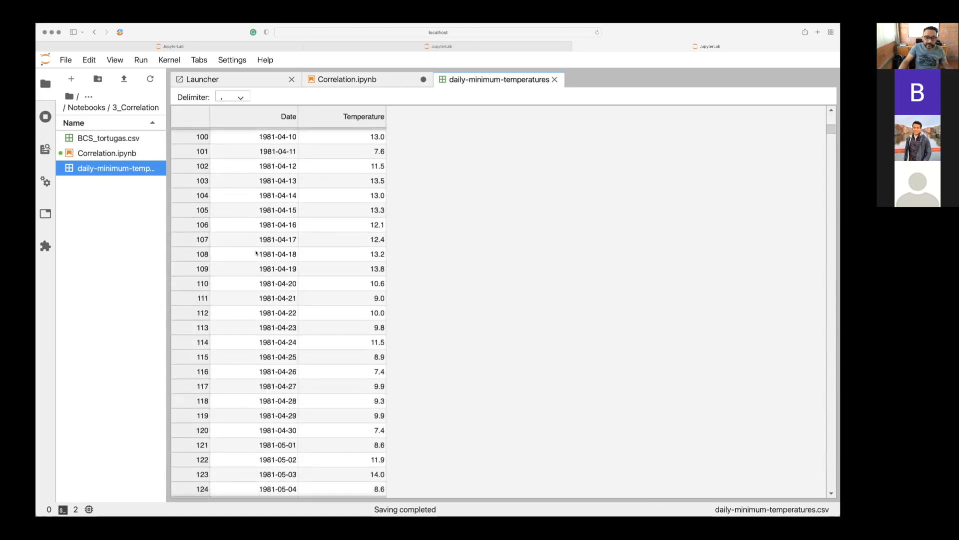
scroll(320, 264, "down", 20)
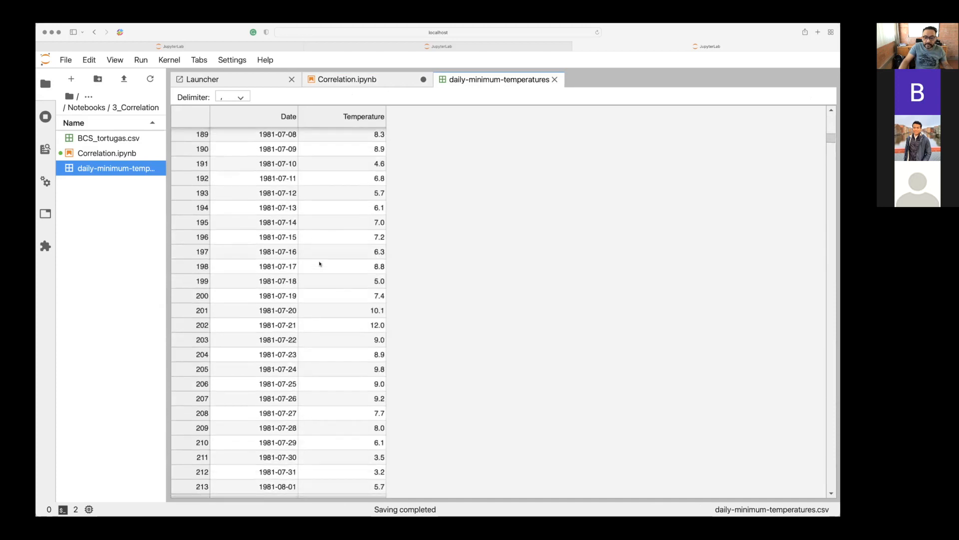
scroll(320, 264, "down", 20)
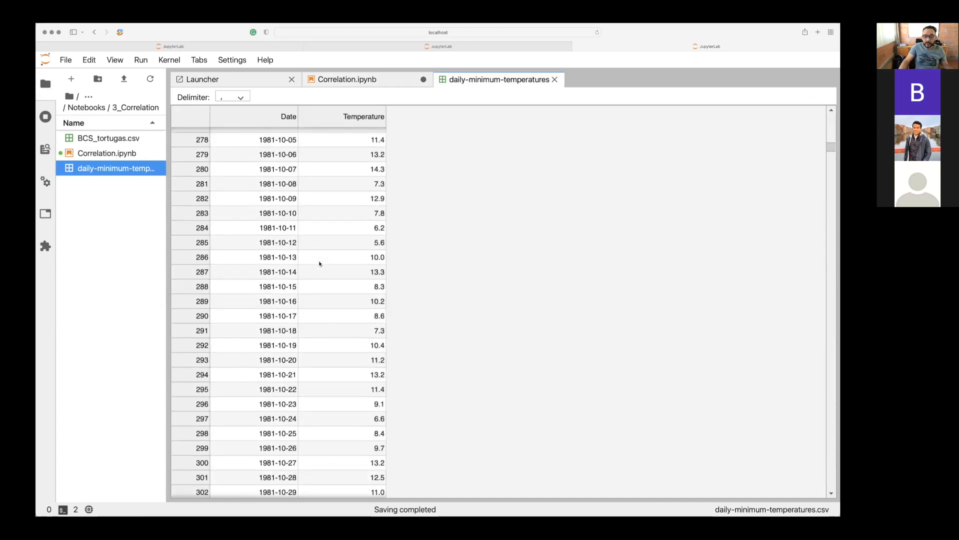
scroll(319, 264, "down", 20)
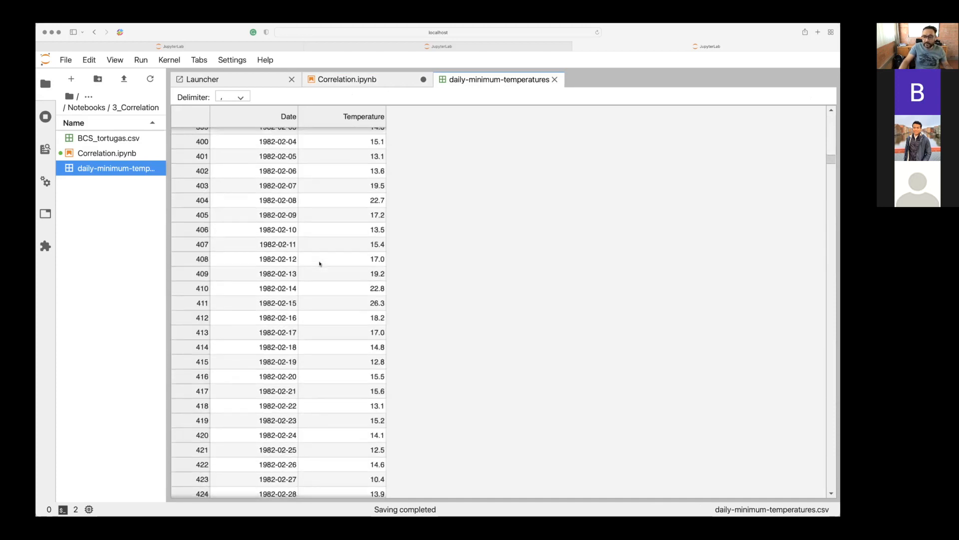
scroll(320, 264, "down", 19)
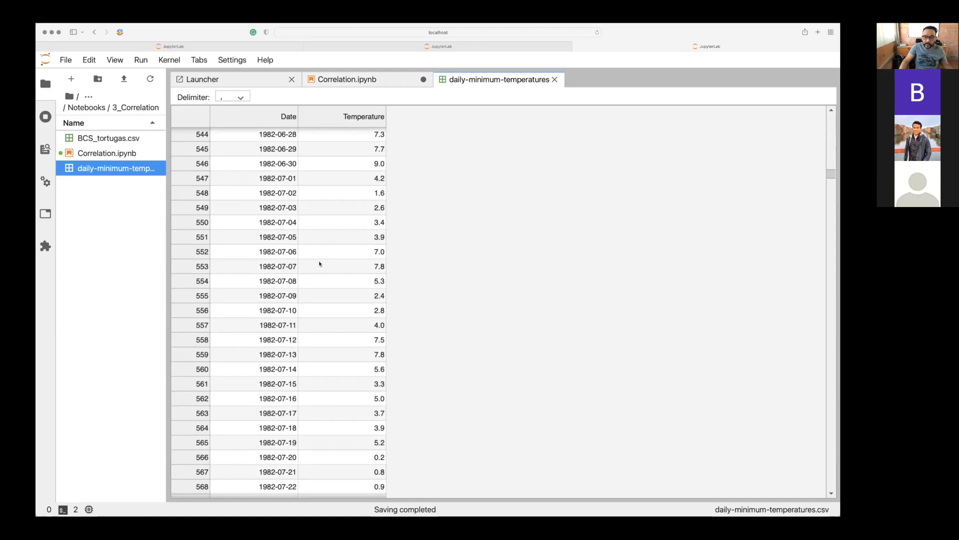
scroll(320, 263, "down", 13)
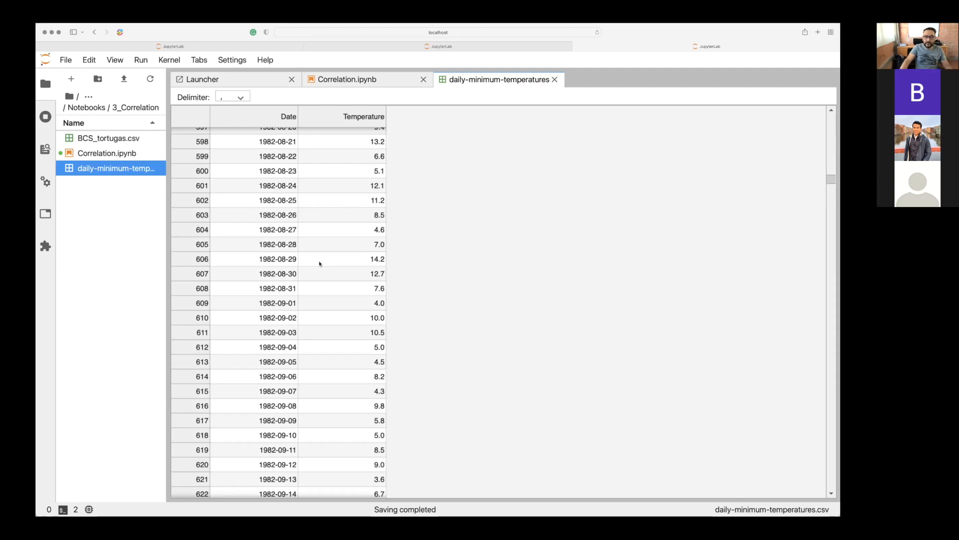
Return to the Correlation.ipynb notebook and go over the file name passed to pd.read_csv.
left_click(111, 154)
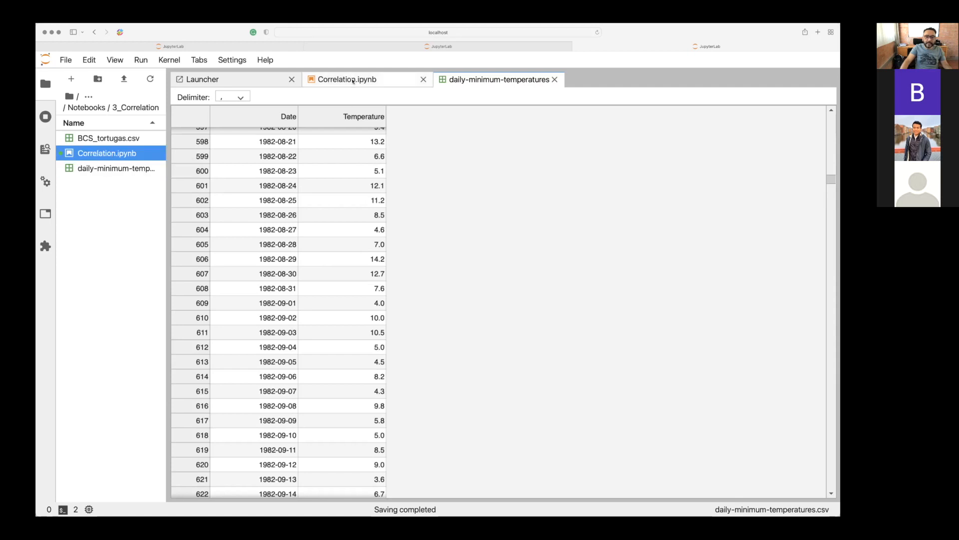
left_click(349, 79)
left_click(393, 183)
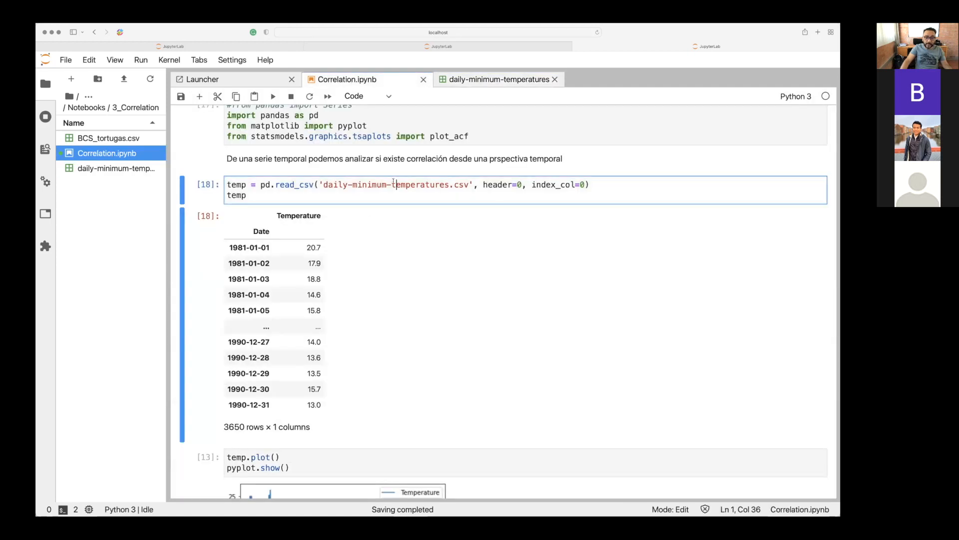
left_click(327, 184)
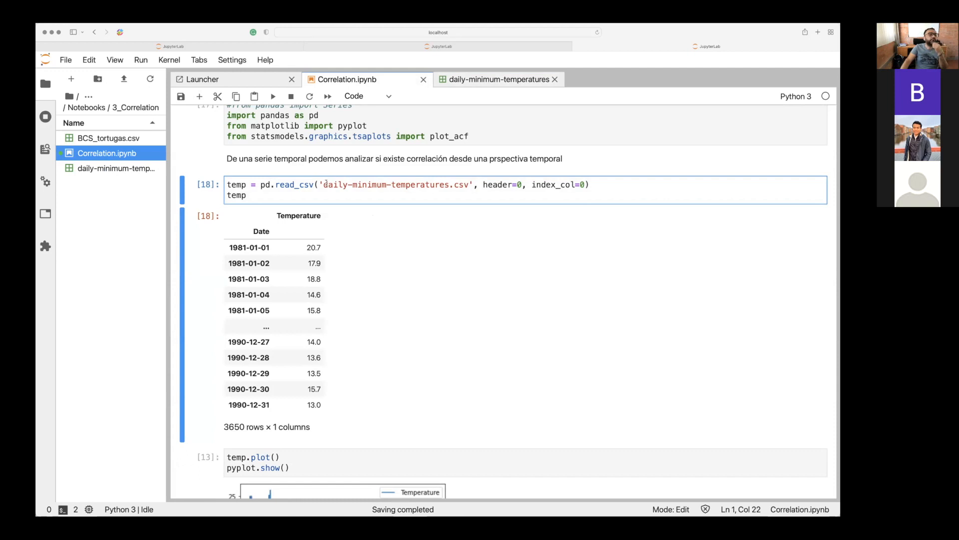
left_click(390, 184)
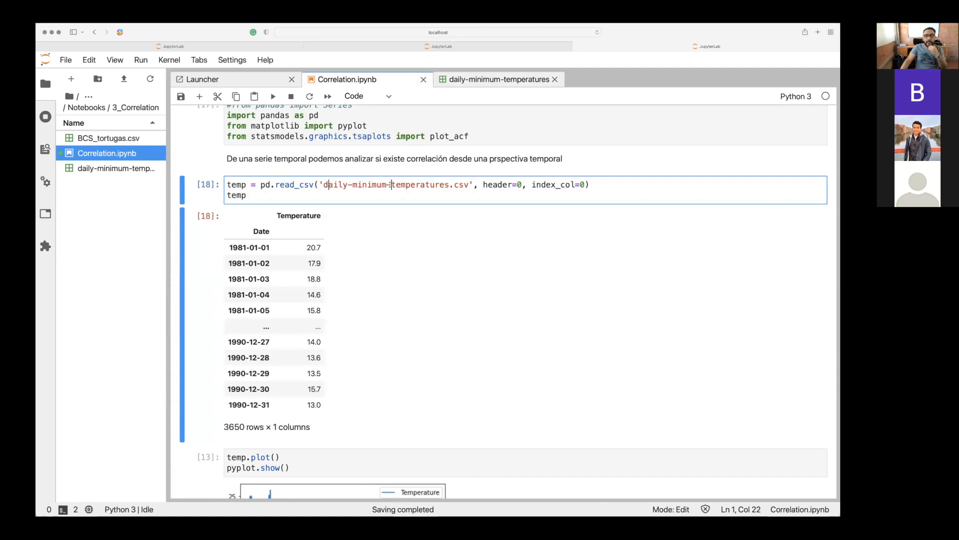
left_click(458, 185)
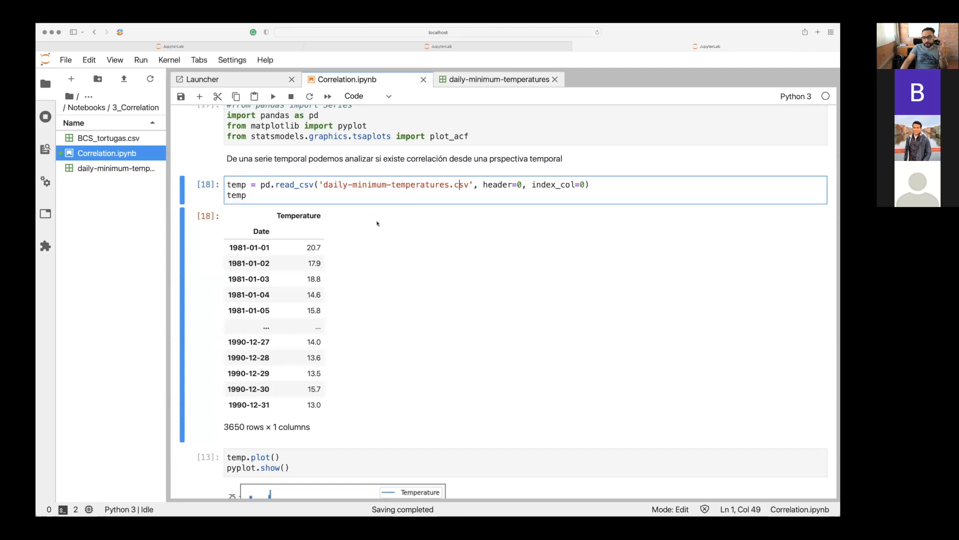
Examine the temperature time series chart and the temp.plot() call that draws it.
scroll(377, 223, "down", 3)
scroll(377, 223, "down", 2)
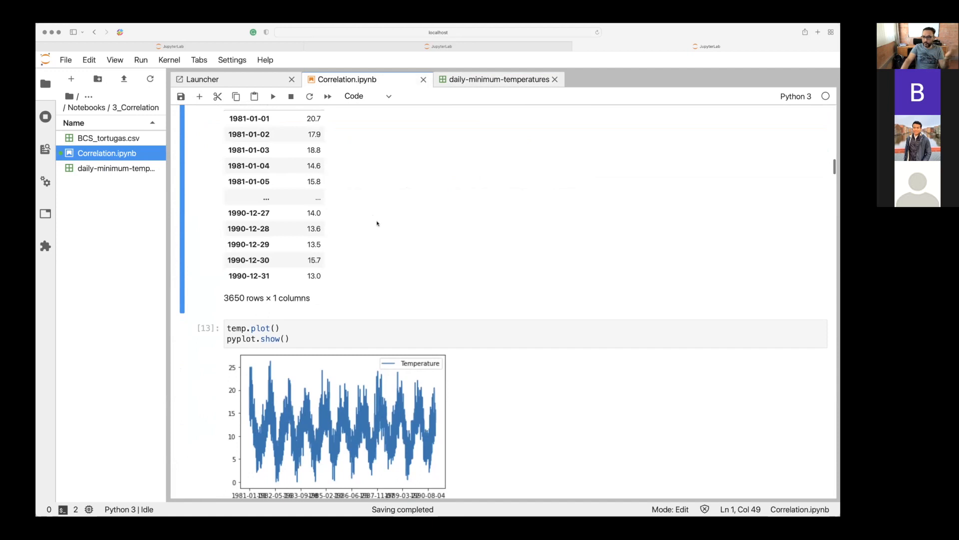
scroll(378, 223, "down", 1)
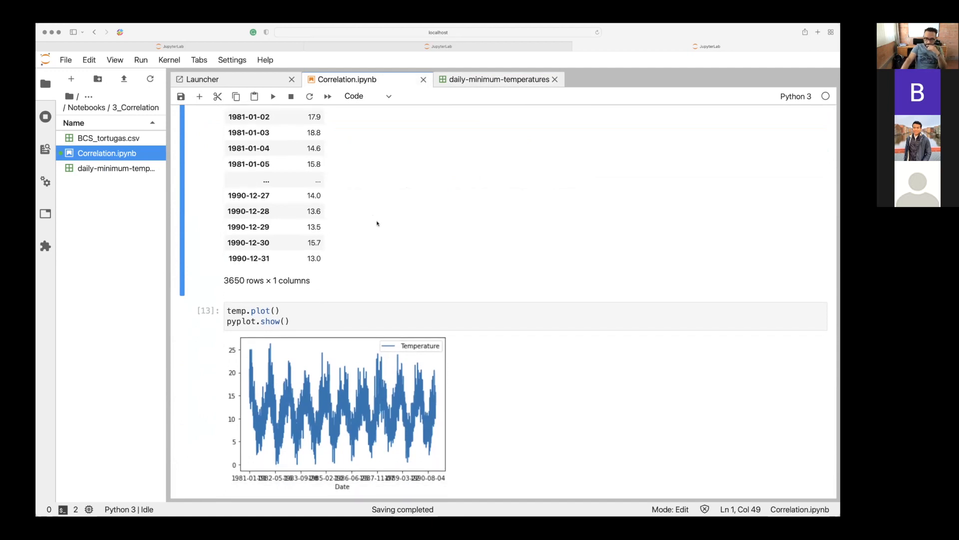
scroll(378, 223, "down", 2)
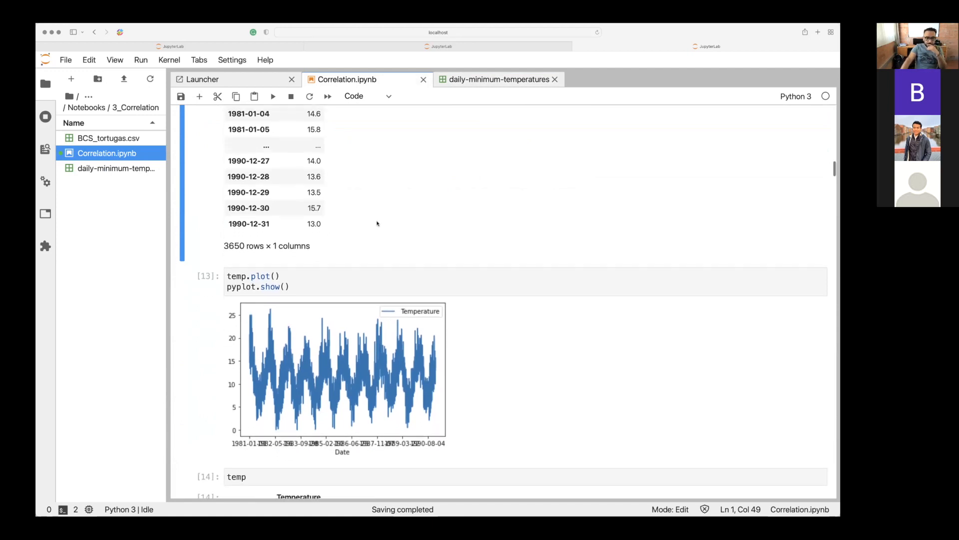
scroll(377, 223, "down", 4)
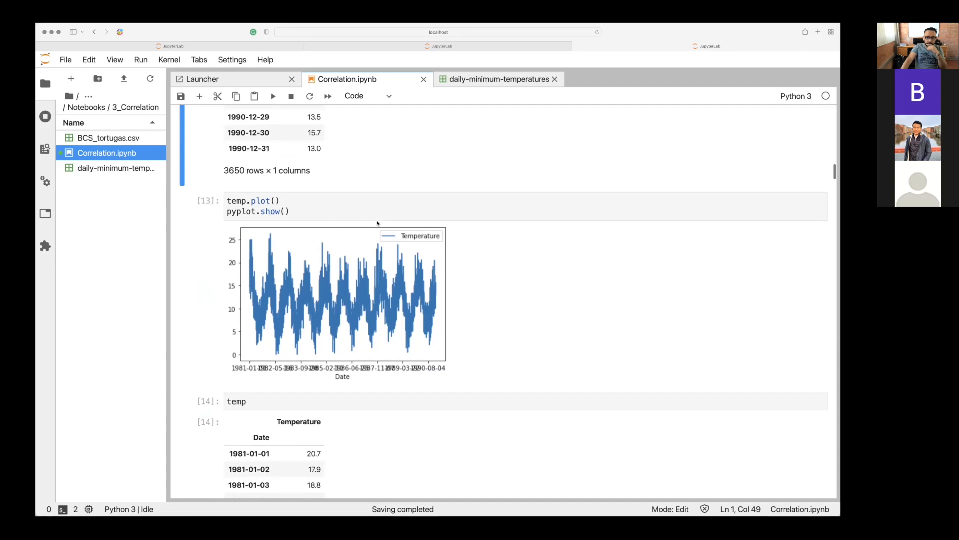
scroll(378, 224, "down", 1)
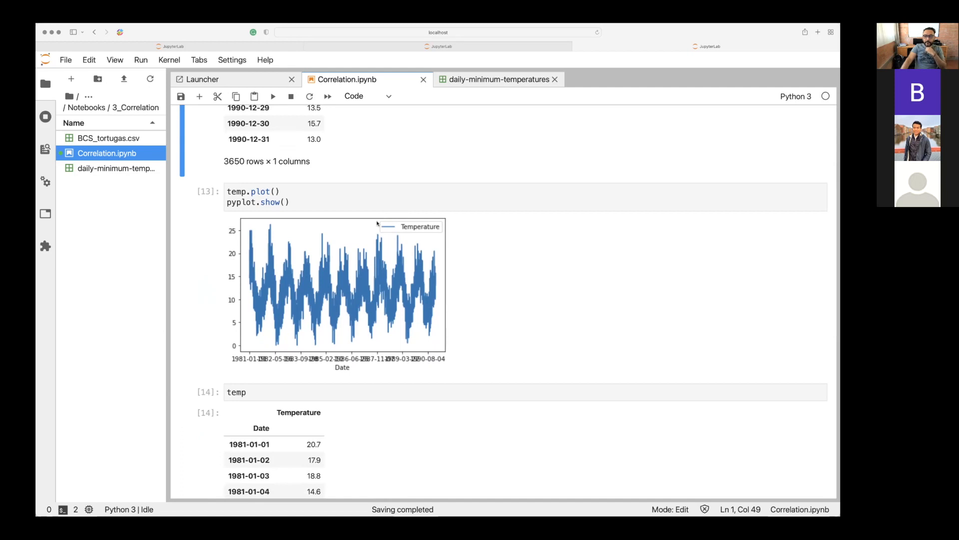
left_click(331, 186)
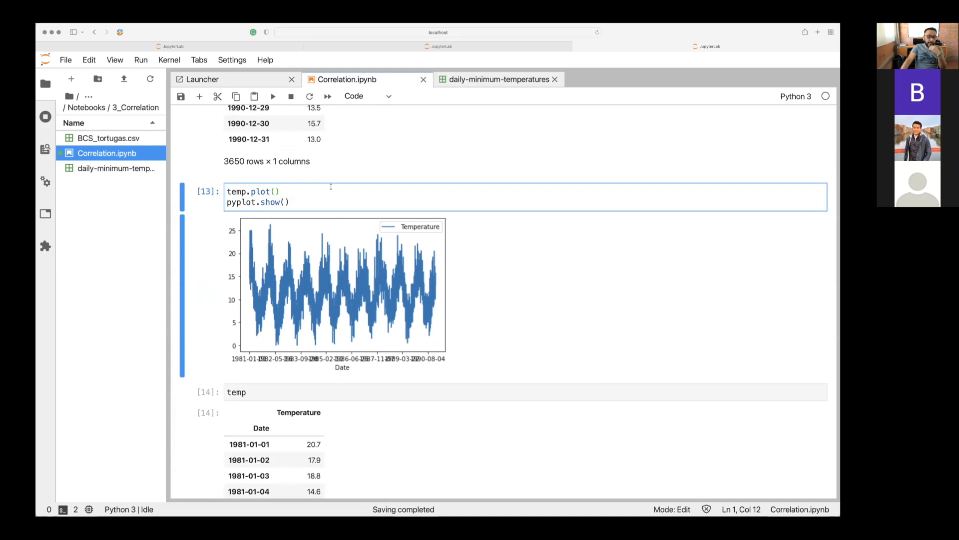
left_click(242, 192)
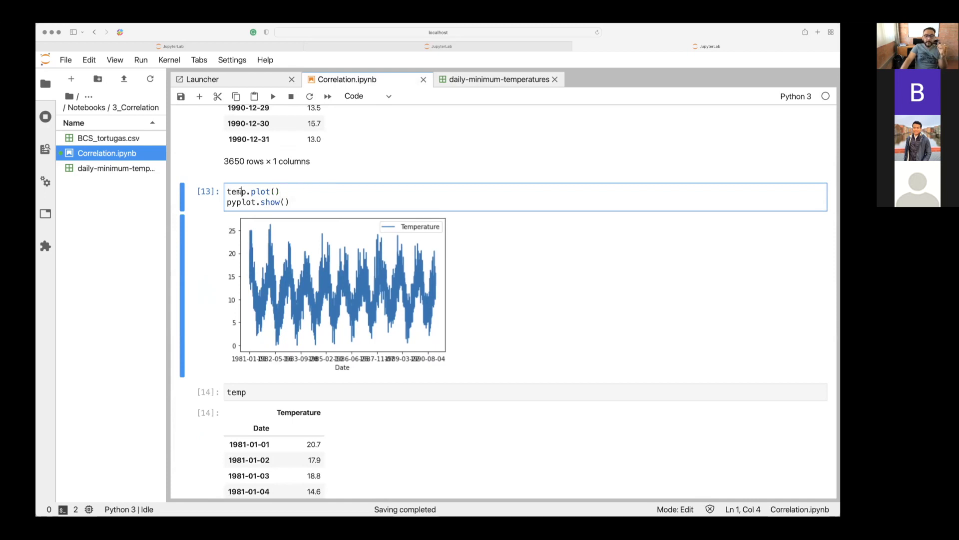
Trace the temp variable back to its pd.read_csv assignment and highlight its name there.
scroll(240, 190, "up", 5)
scroll(240, 192, "up", 3)
scroll(234, 200, "down", 1)
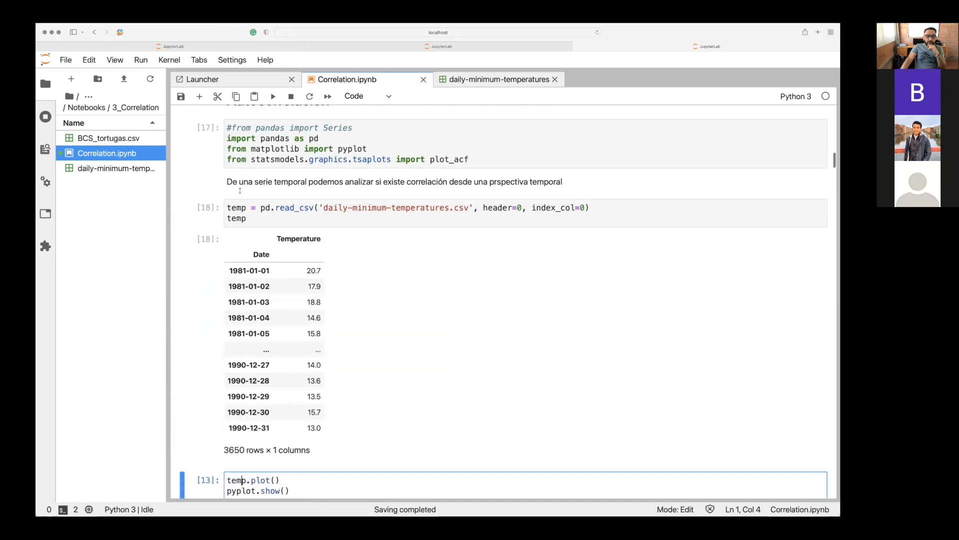
left_click(229, 207)
left_click_drag(230, 206, 250, 207)
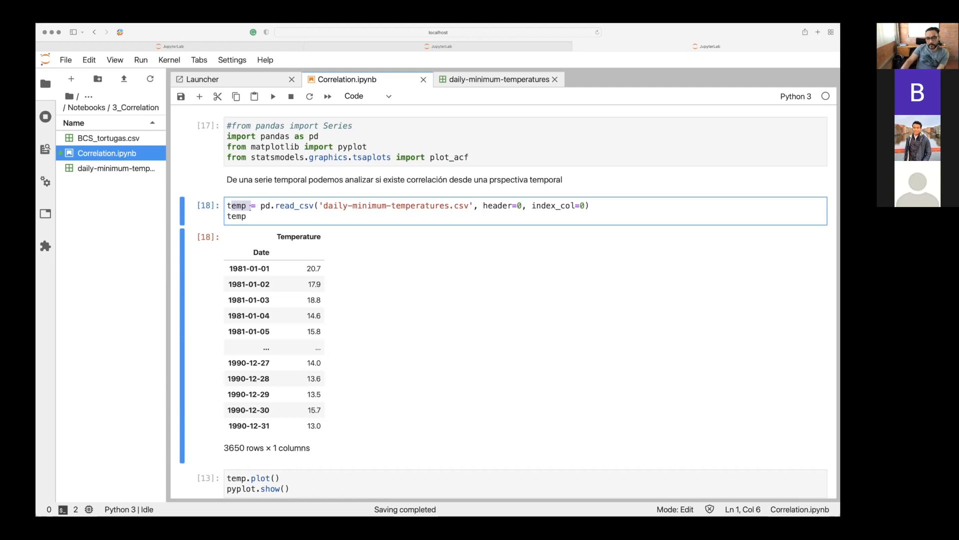
scroll(250, 207, "down", 3)
scroll(250, 206, "down", 6)
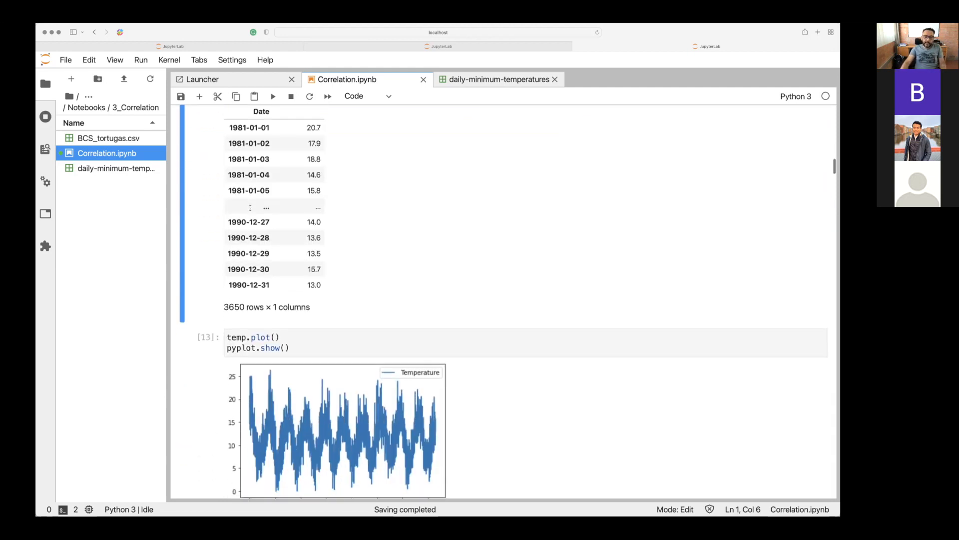
Review the temp.plot() chart and rerun both the plotting cell and the temp display cell below it.
left_click(283, 268)
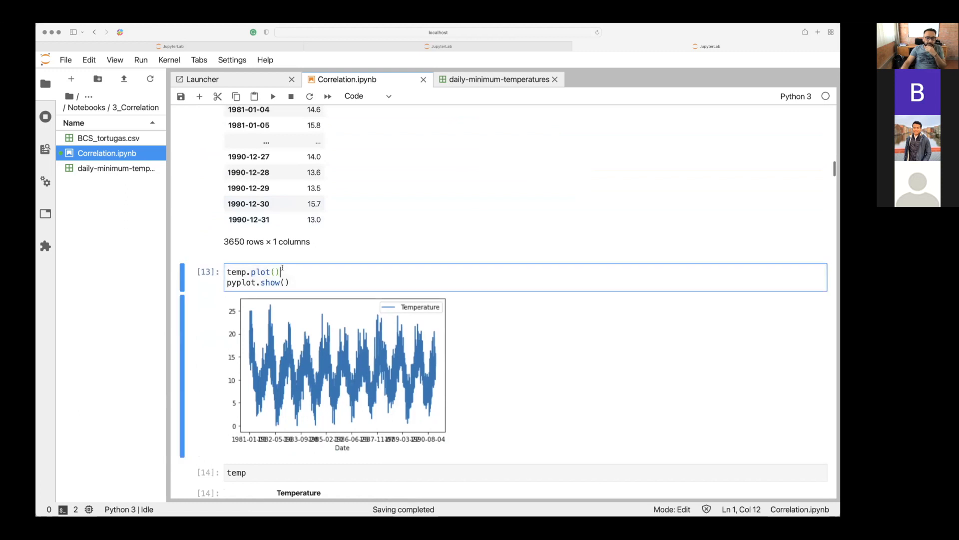
scroll(282, 268, "down", 3)
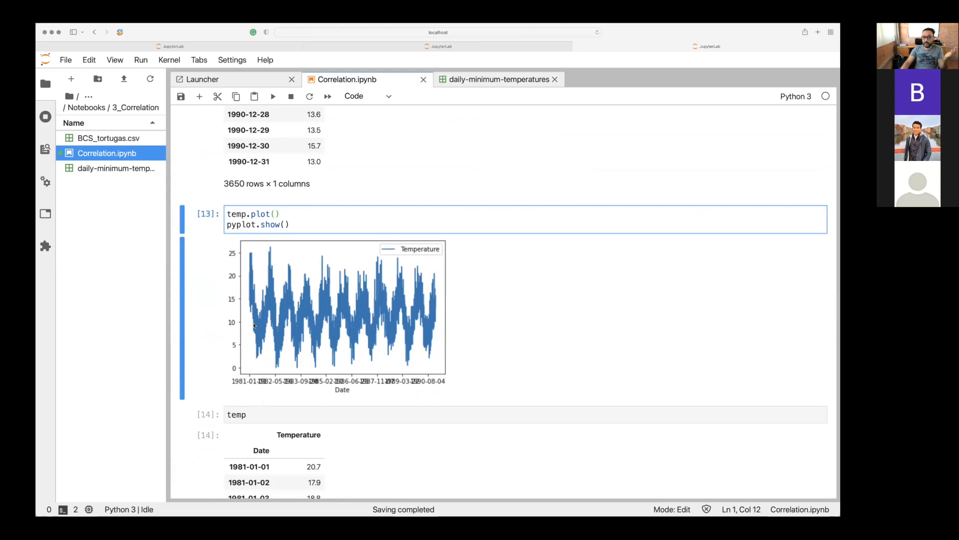
scroll(254, 325, "down", 3)
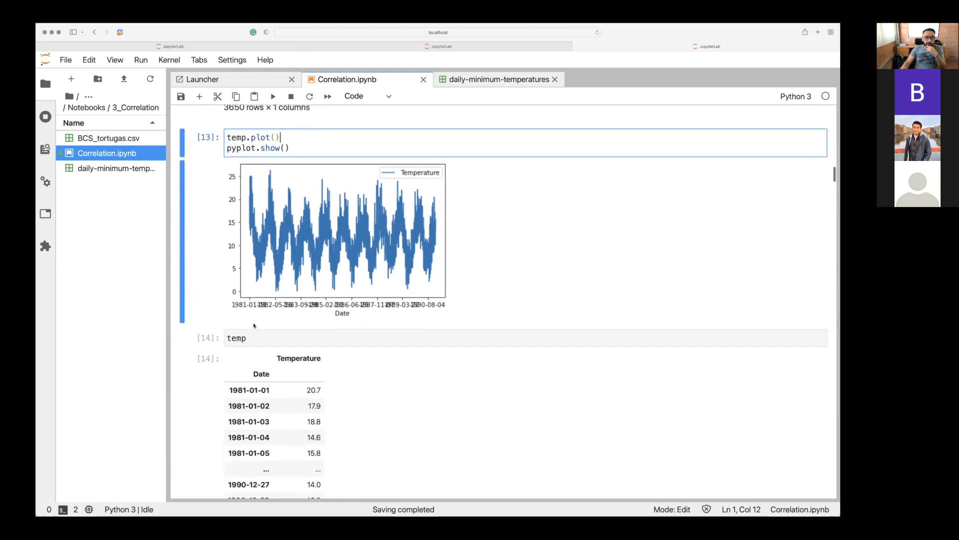
scroll(254, 325, "down", 2)
scroll(254, 325, "down", 2)
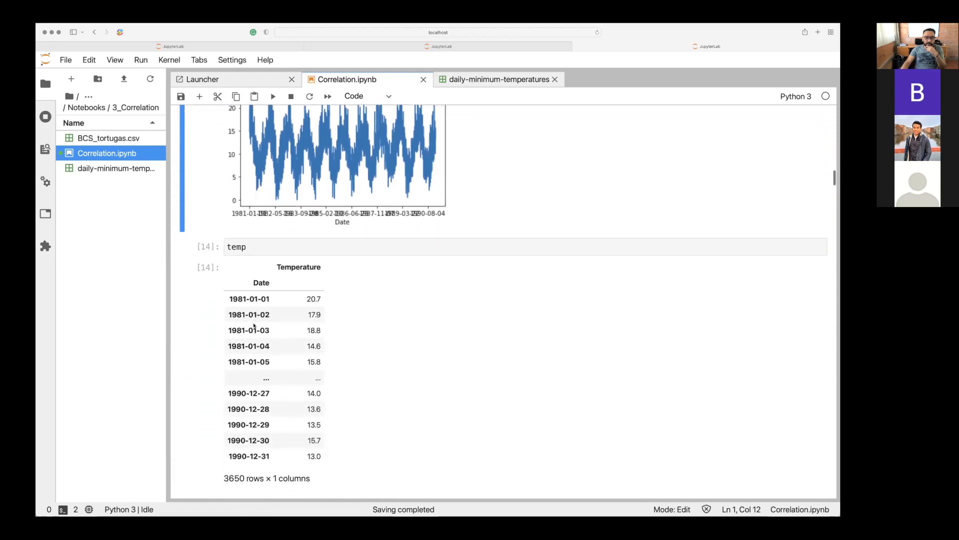
scroll(254, 325, "down", 2)
scroll(254, 326, "up", 8)
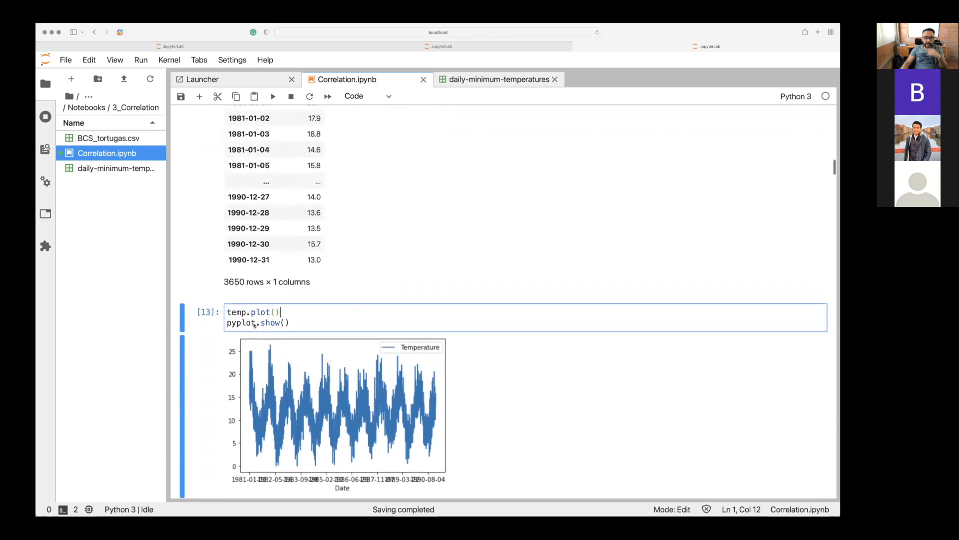
key("shift+Return")
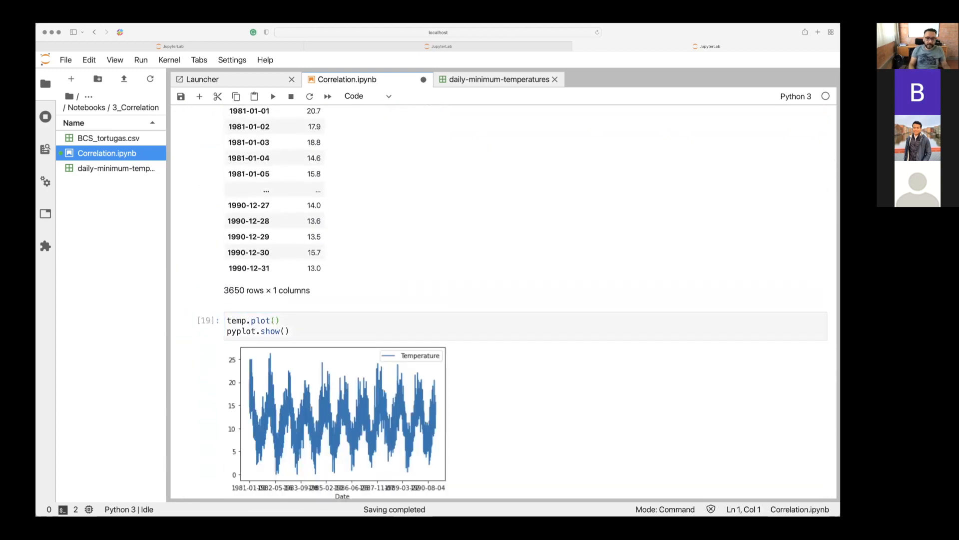
key("shift+Return")
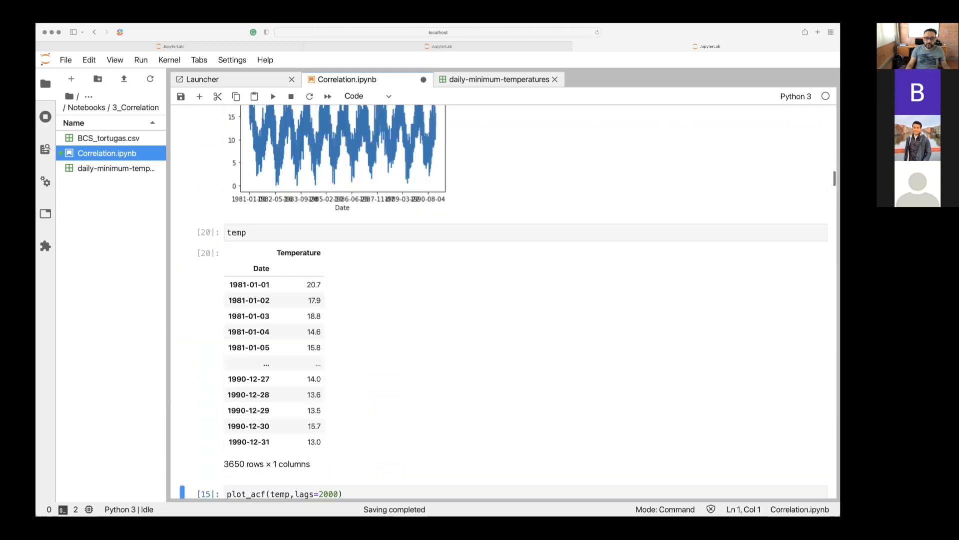
Rerun the plot_acf(temp,lags=2000) cell and inspect its lags argument and autocorrelation chart.
scroll(507, 301, "down", 4)
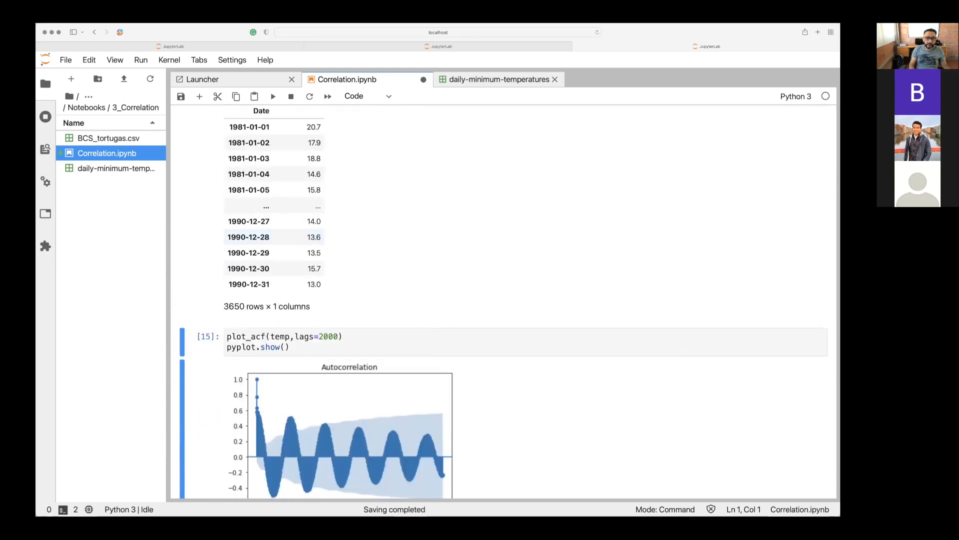
key("shift+Return")
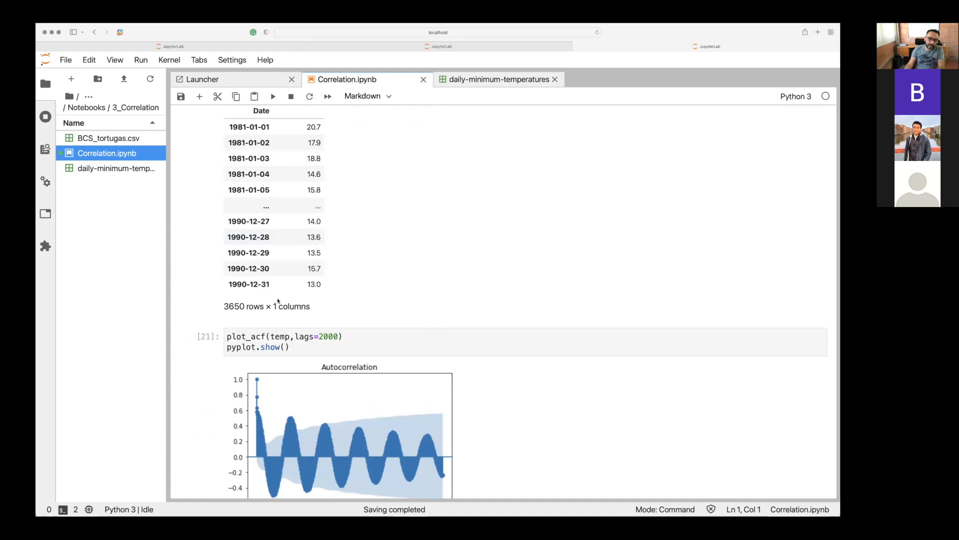
left_click(339, 336)
scroll(252, 266, "down", 3)
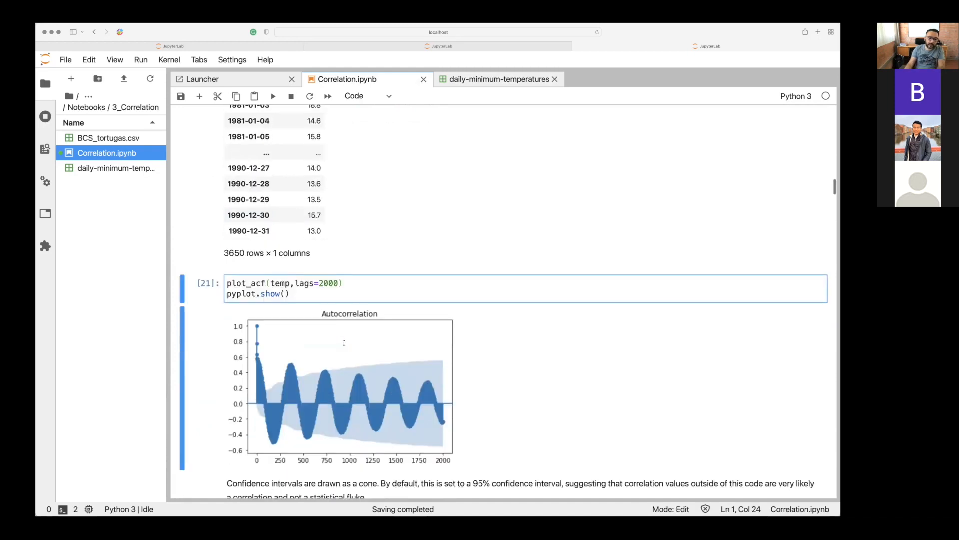
Trace the plot_acf function back to its statsmodels import line under the Autocorrelación heading.
left_click(252, 266)
scroll(251, 266, "up", 10)
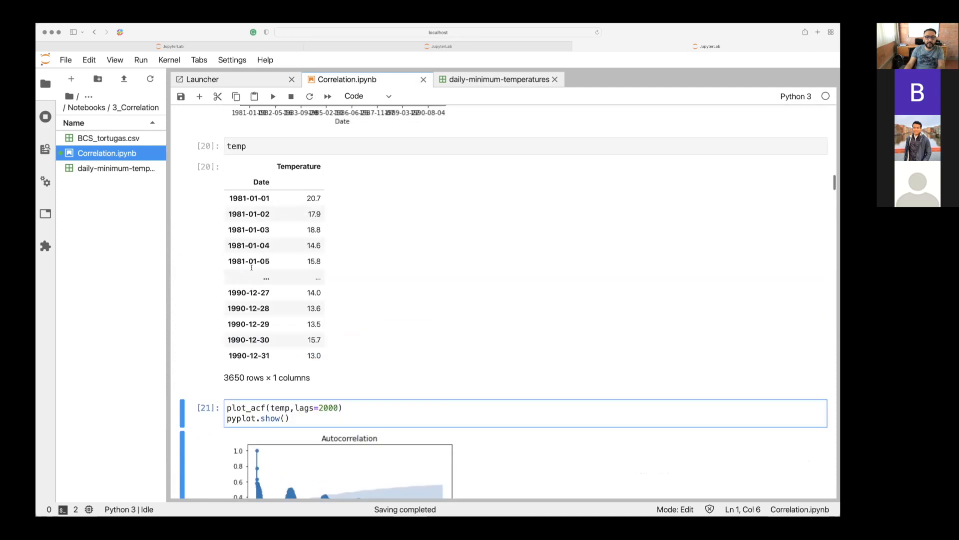
scroll(252, 266, "up", 10)
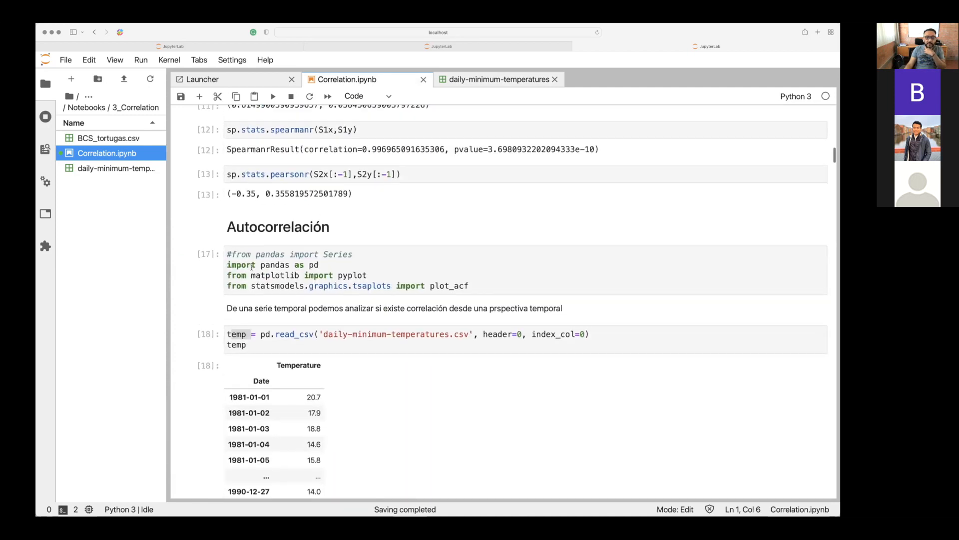
Highlight the statsmodels.graphics.tsaplots module in the import line that loads plot_acf.
left_click(452, 291)
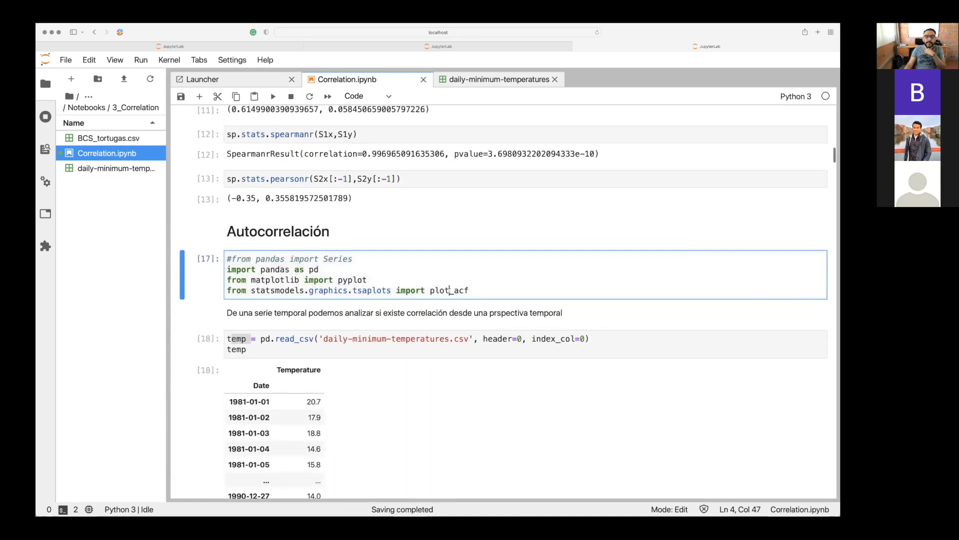
left_click_drag(455, 291, 389, 292)
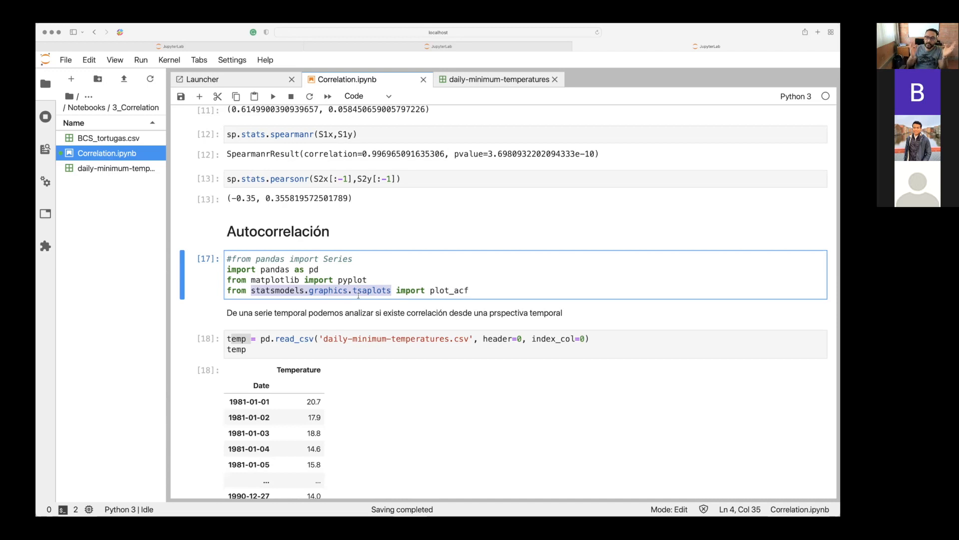
left_click(452, 291)
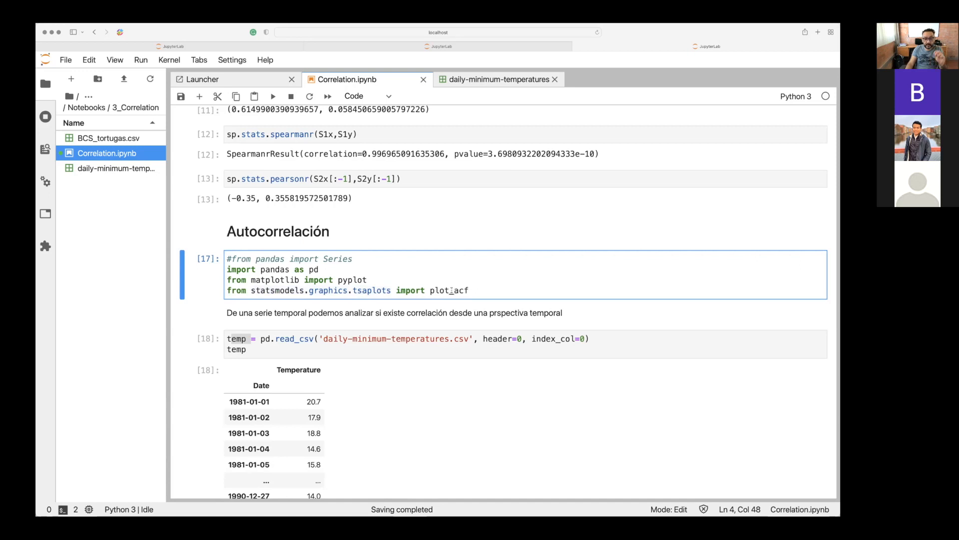
Set lags to 20 in the plot_acf cell directly below the temp table and rerun it.
scroll(452, 290, "down", 10)
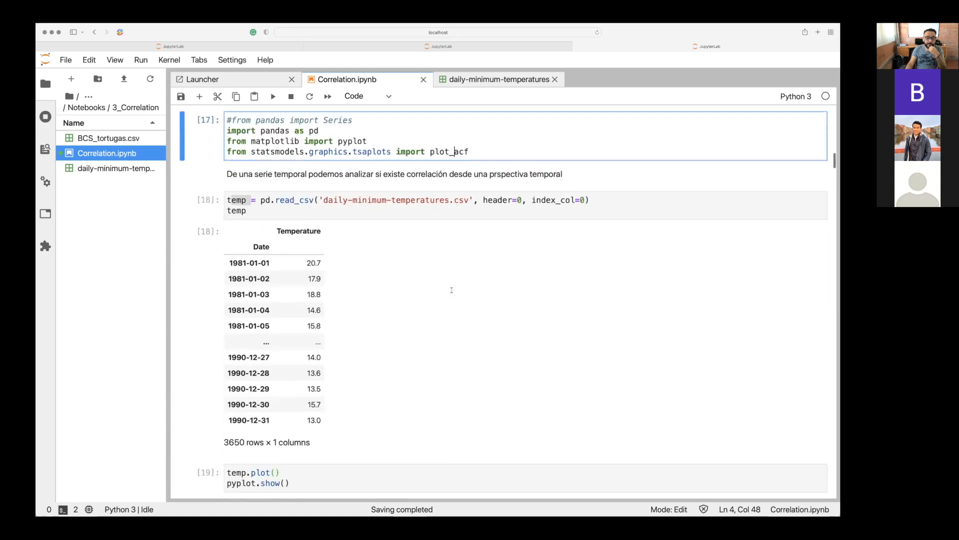
scroll(452, 290, "down", 10)
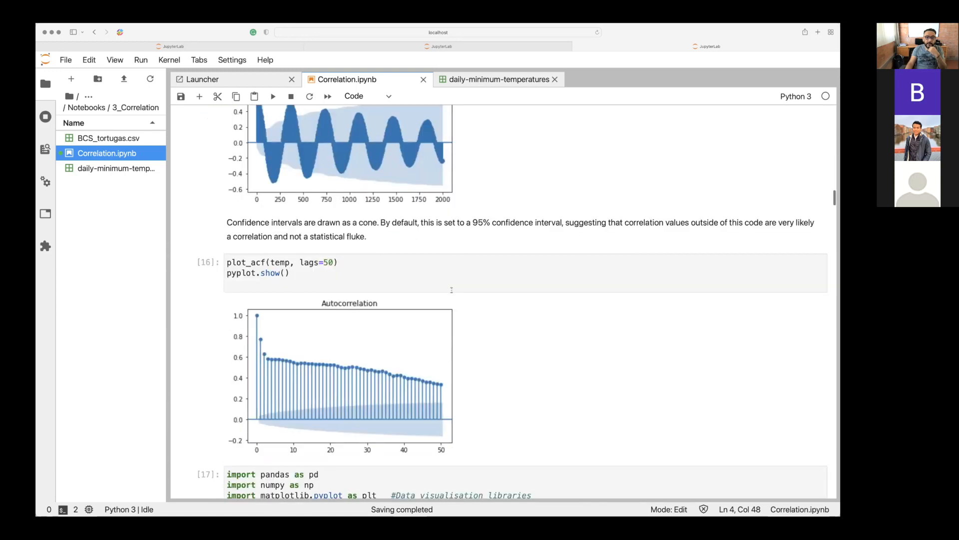
scroll(334, 249, "up", 4)
left_click(323, 199)
left_click(282, 200)
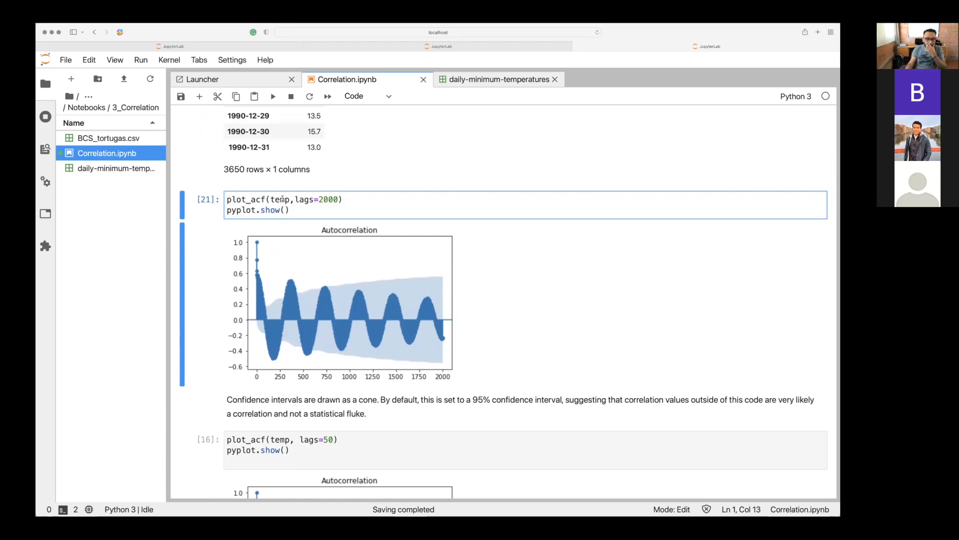
left_click(337, 199)
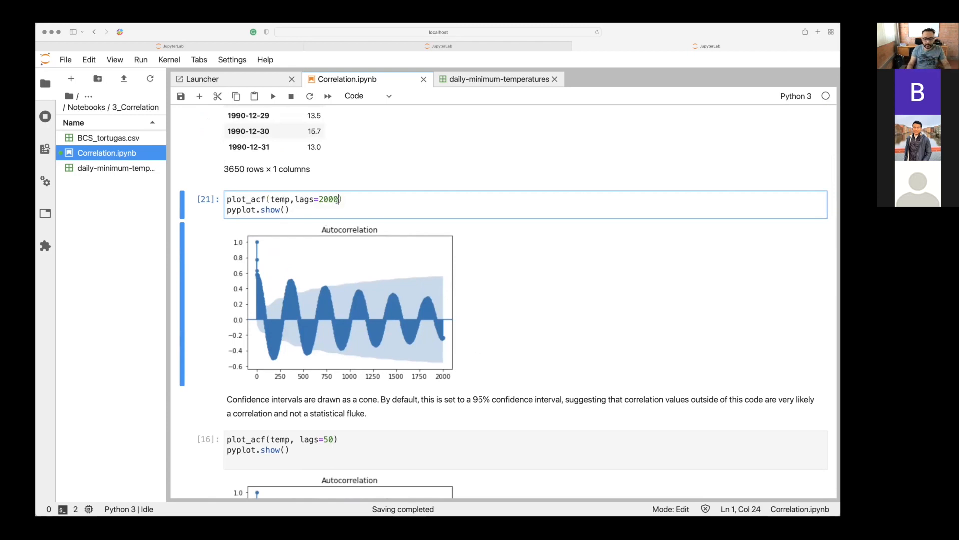
key("BackSpace")
key("BackSpace")
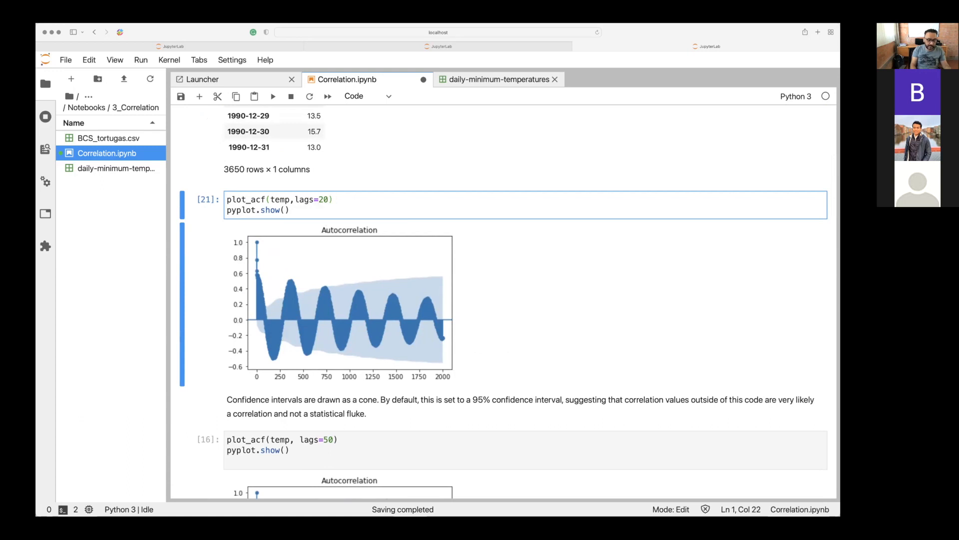
key("shift+Return")
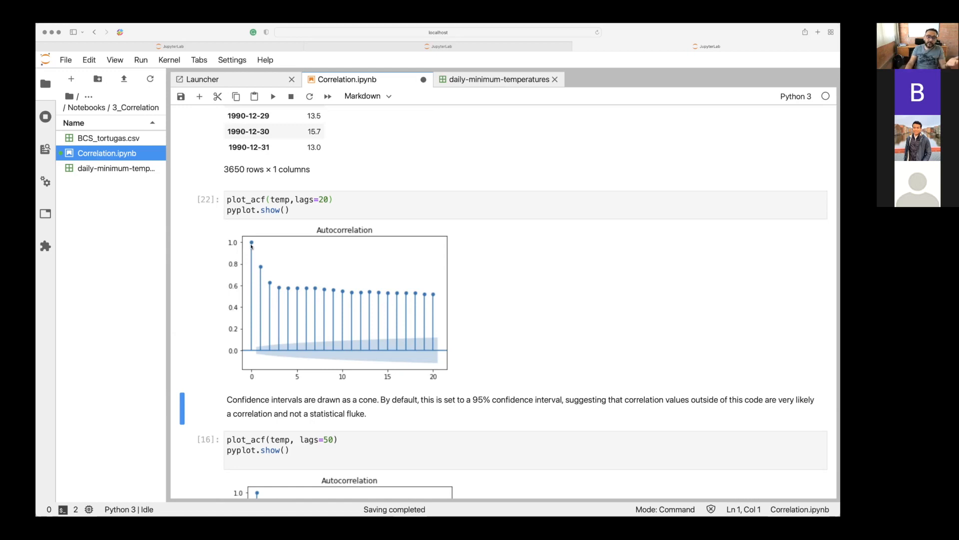
Examine the lags=20 autocorrelation chart against the temp data table and the temp.plot() temperature series.
scroll(251, 246, "up", 10)
scroll(252, 246, "up", 7)
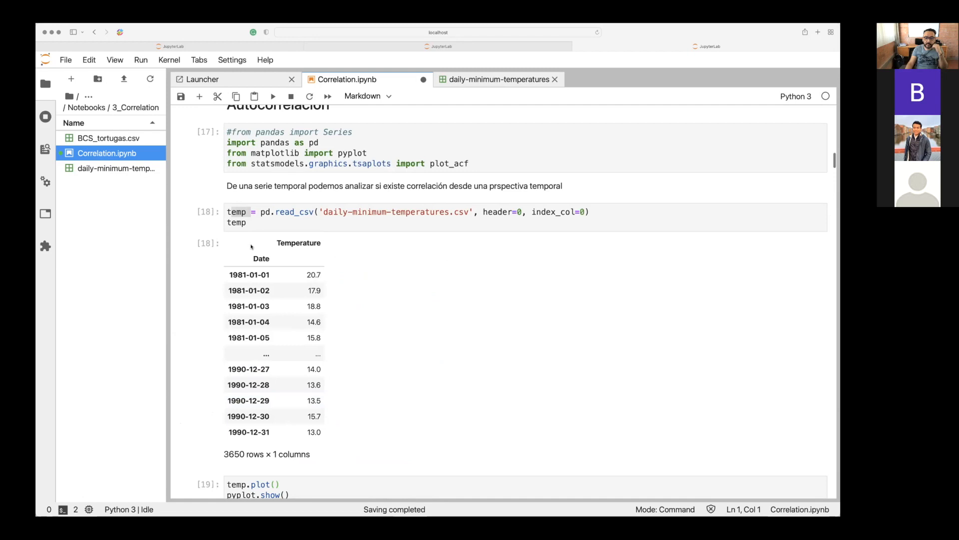
scroll(251, 245, "down", 8)
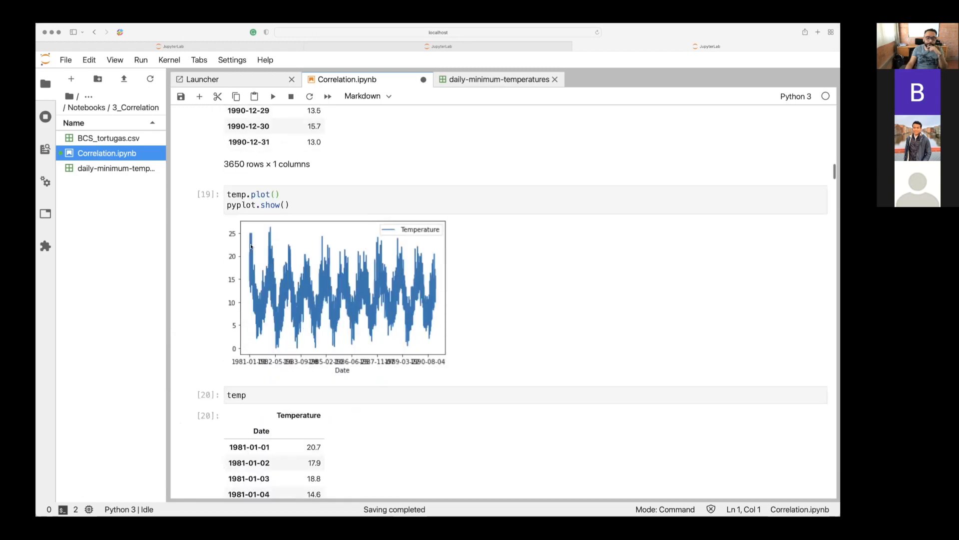
scroll(251, 246, "down", 7)
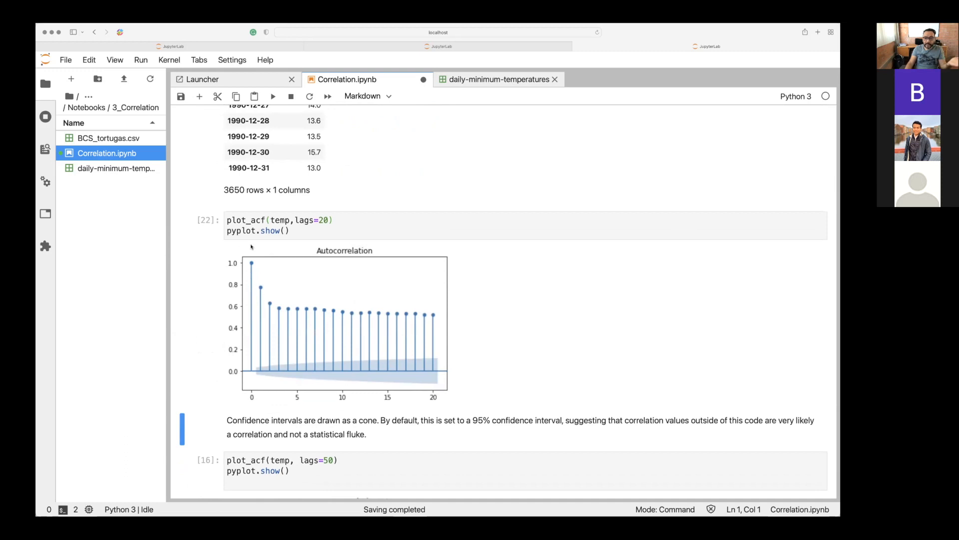
left_click(251, 246)
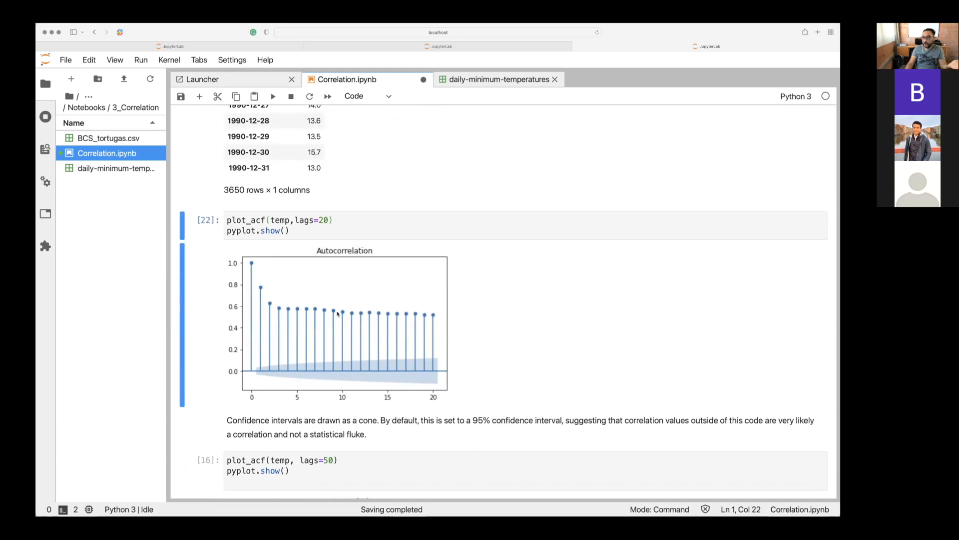
scroll(408, 324, "up", 5)
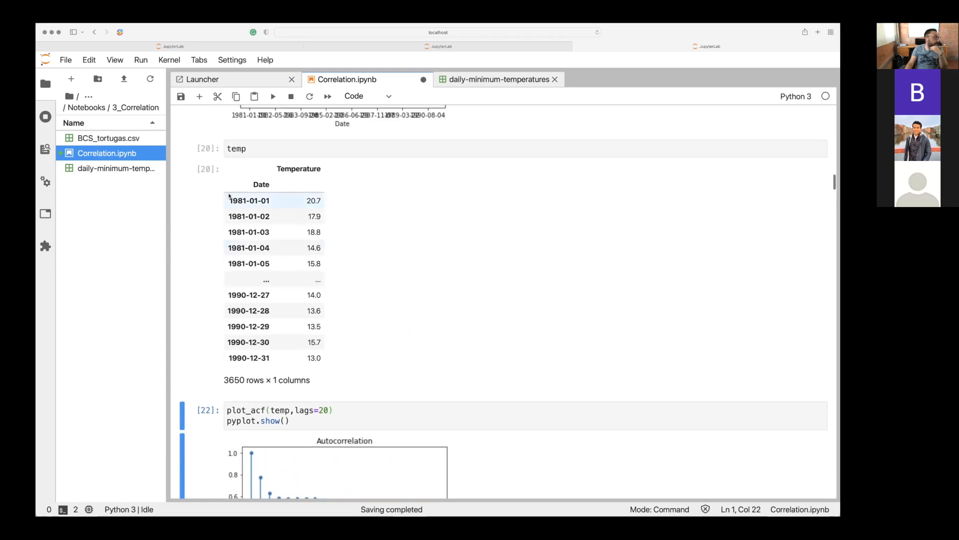
scroll(230, 213, "down", 1)
scroll(231, 213, "down", 1)
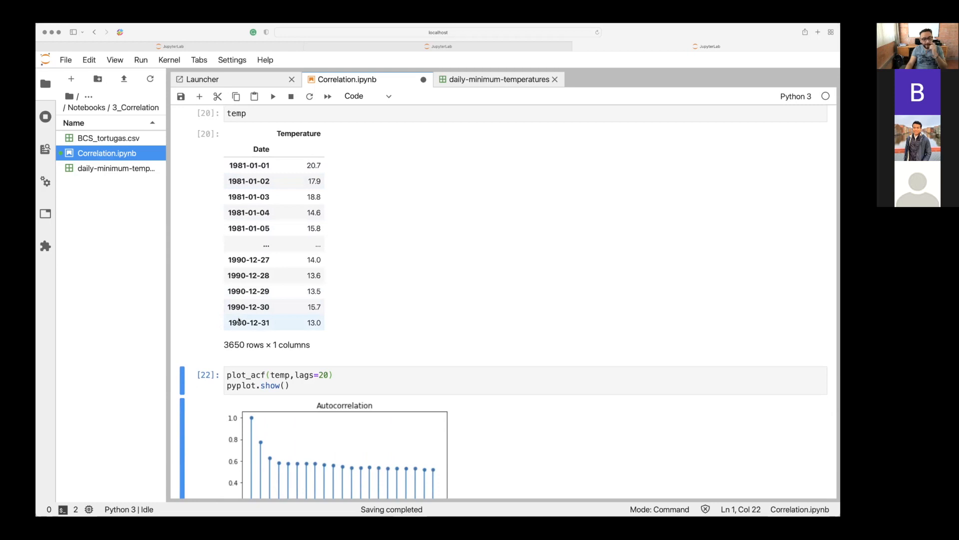
scroll(239, 320, "down", 5)
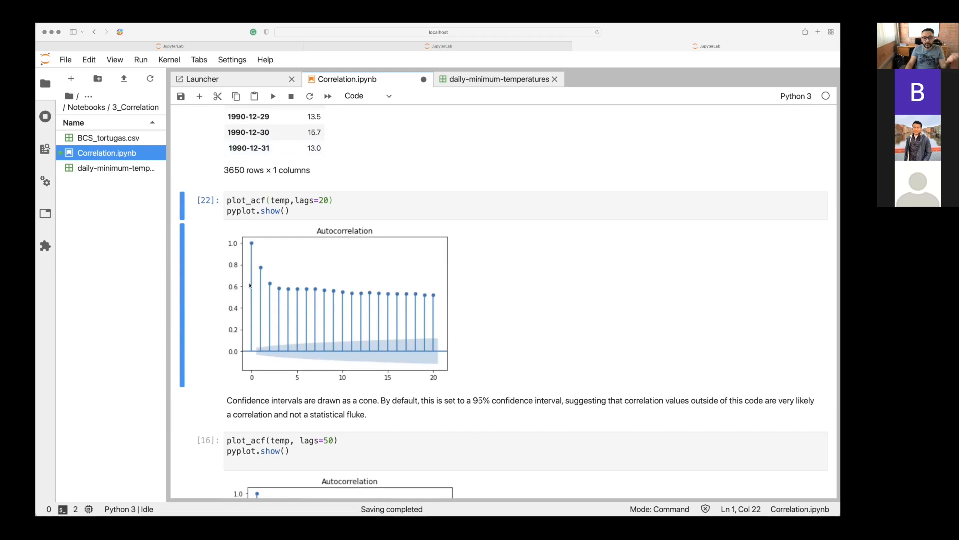
Set lags to 30 in the plot_acf cell and rerun it to redraw the autocorrelation chart.
left_click(321, 200)
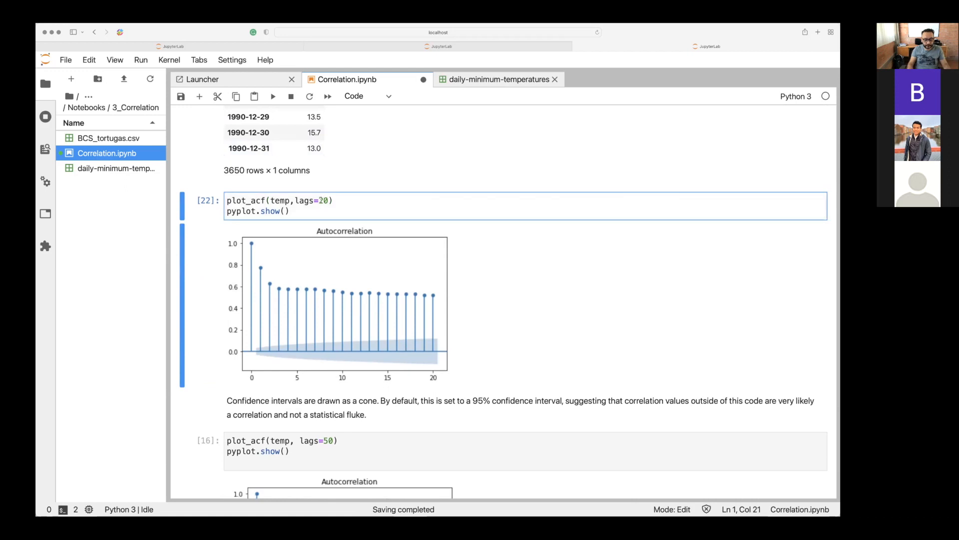
key("BackSpace")
type("3")
key("shift+Return")
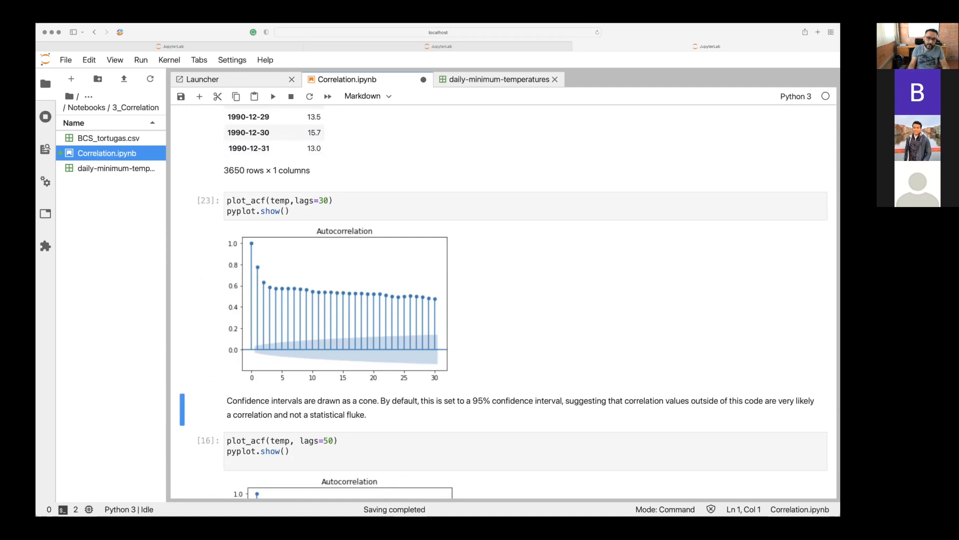
Extend the autocorrelation chart to 60 lags and rerun the plot_acf cell.
left_click(323, 200)
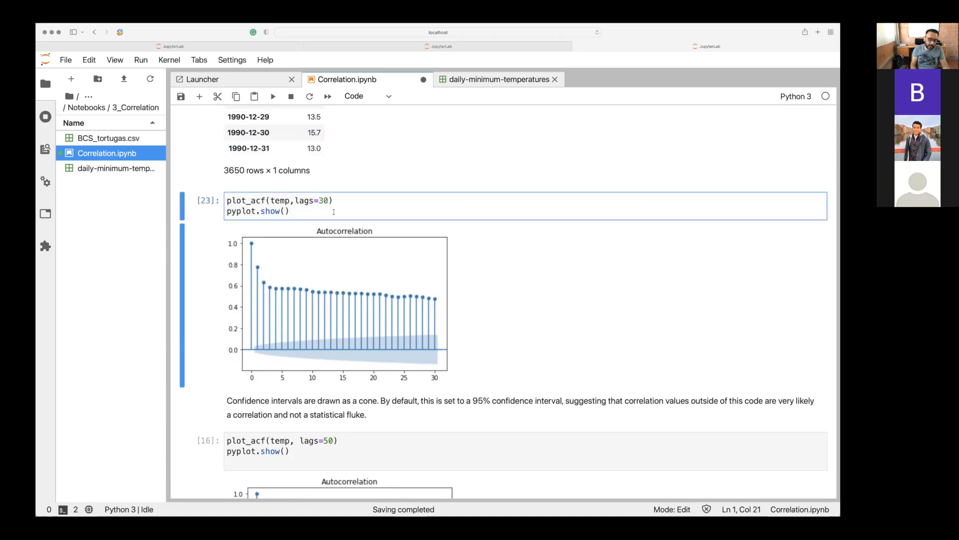
key("BackSpace")
type("6")
key("shift+Return")
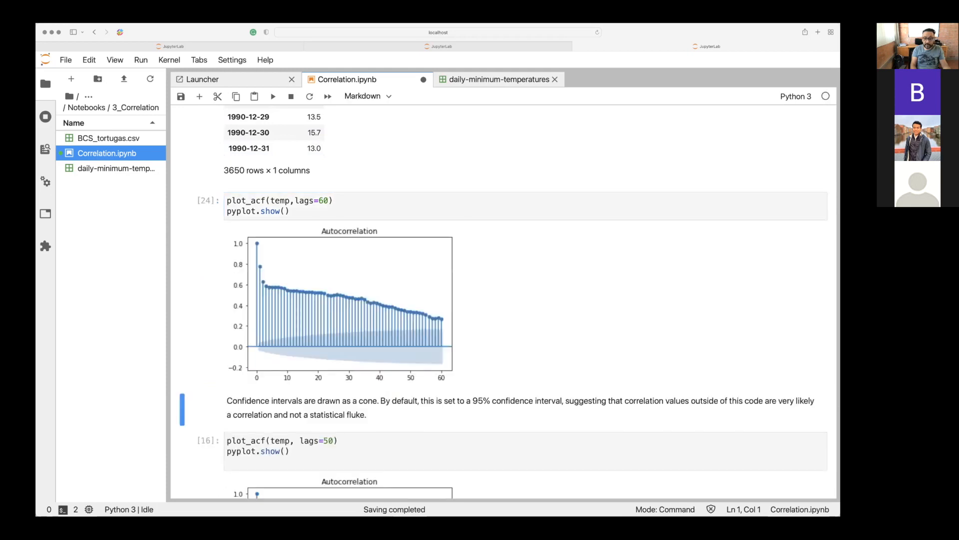
Change the plot_acf call to lags=120 and rerun the cell.
left_click(323, 201)
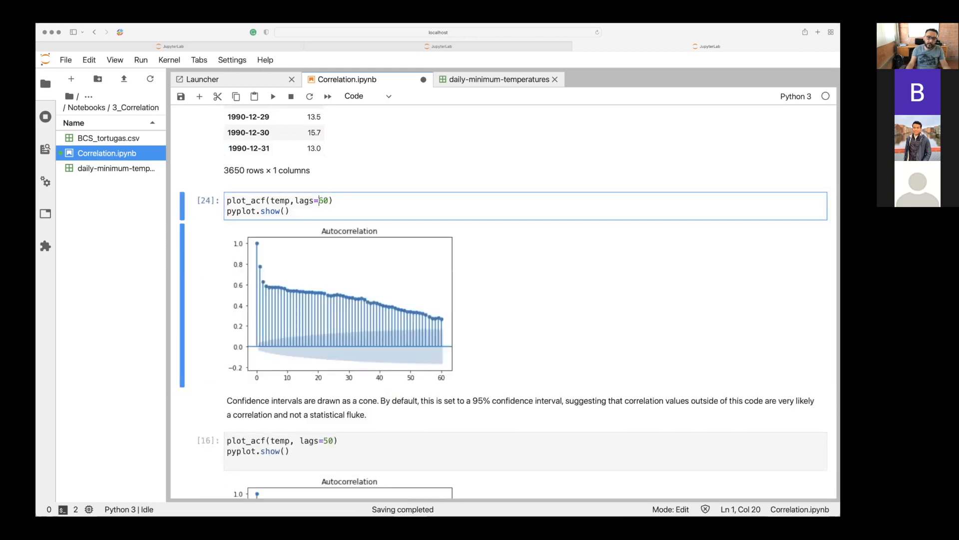
key("Delete")
type("1")
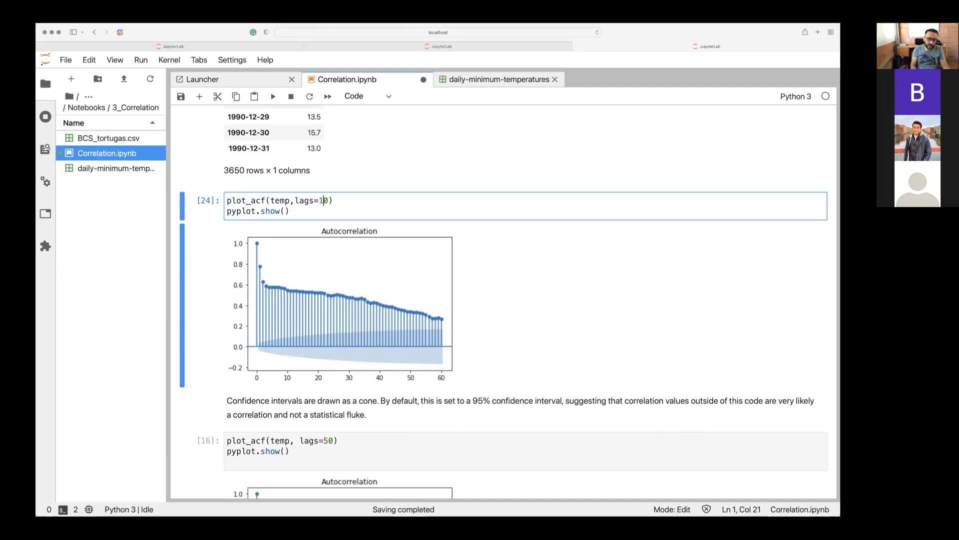
type("2")
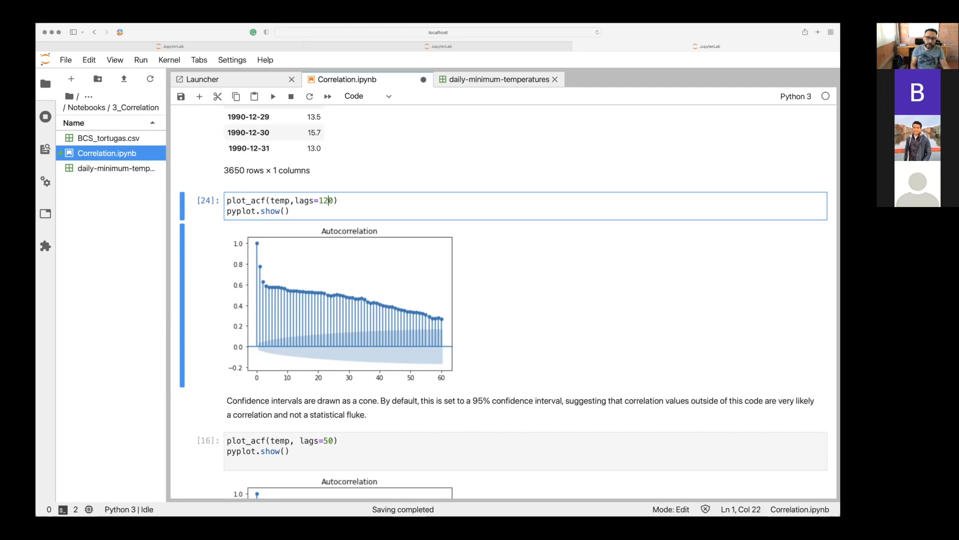
key("shift+Return")
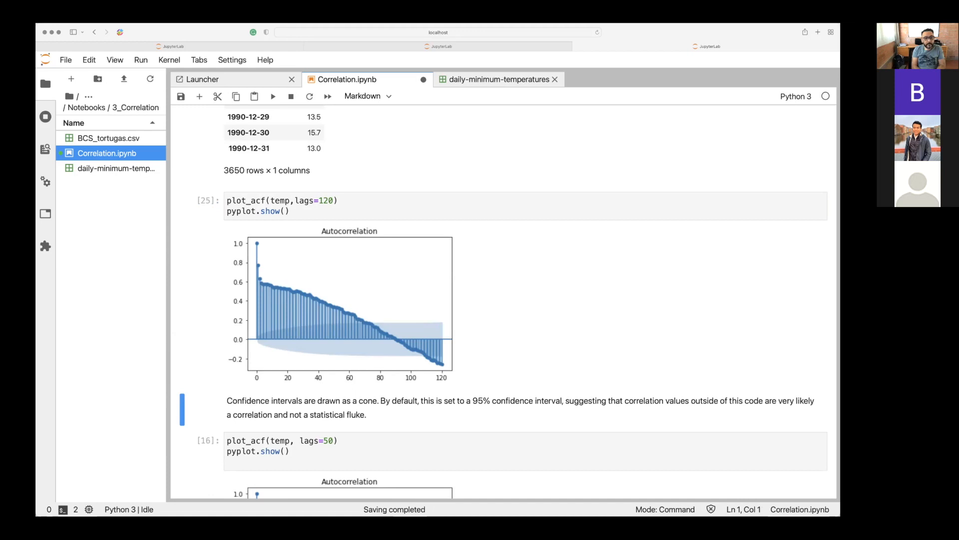
Change the plot_acf call to lags=150 and rerun the cell.
left_click(329, 200)
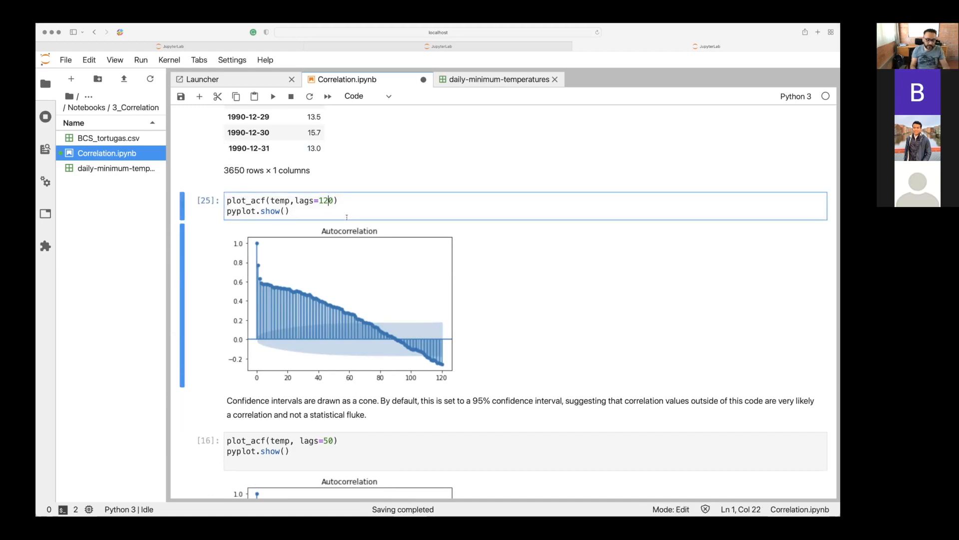
key("shift+Left")
type("5")
key("shift+Return")
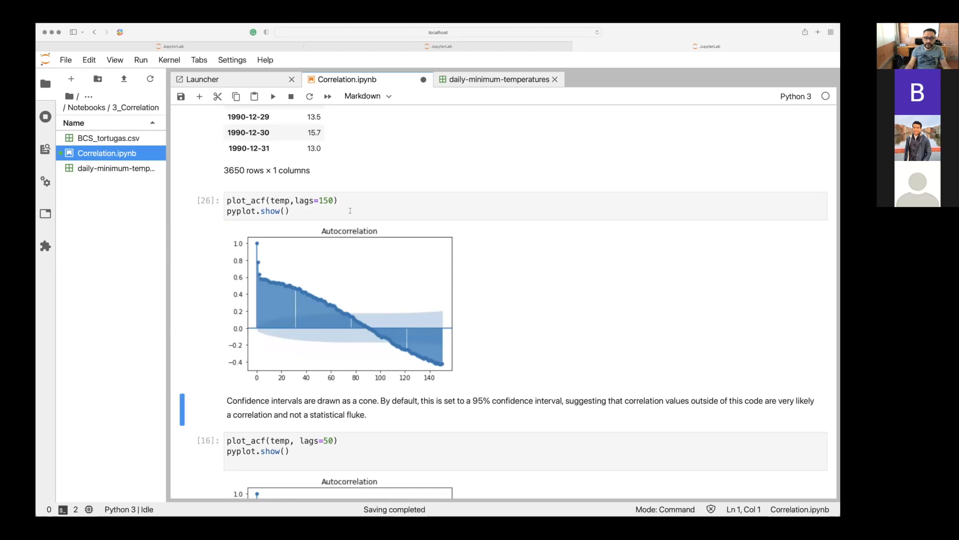
Change the plot_acf call to lags=160 and rerun the cell.
left_click(325, 201)
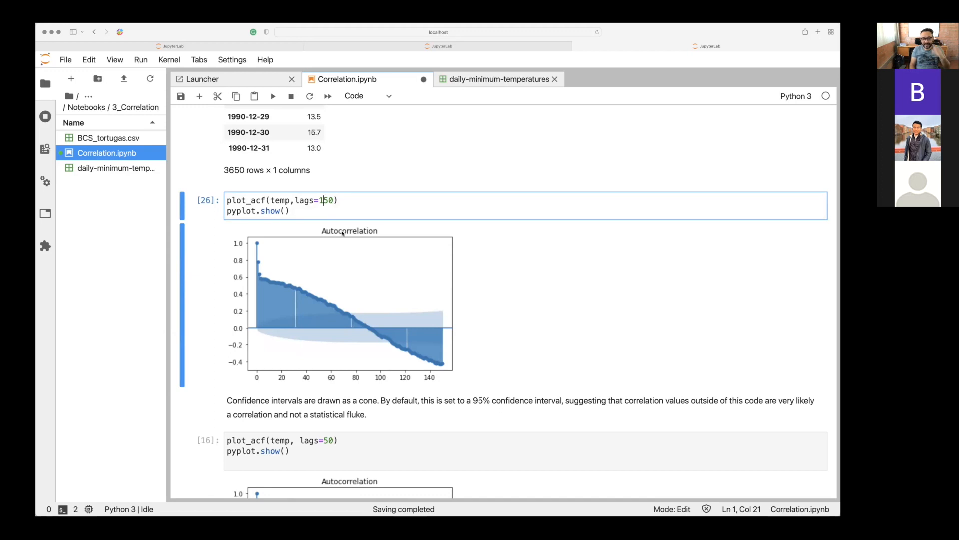
key("Right")
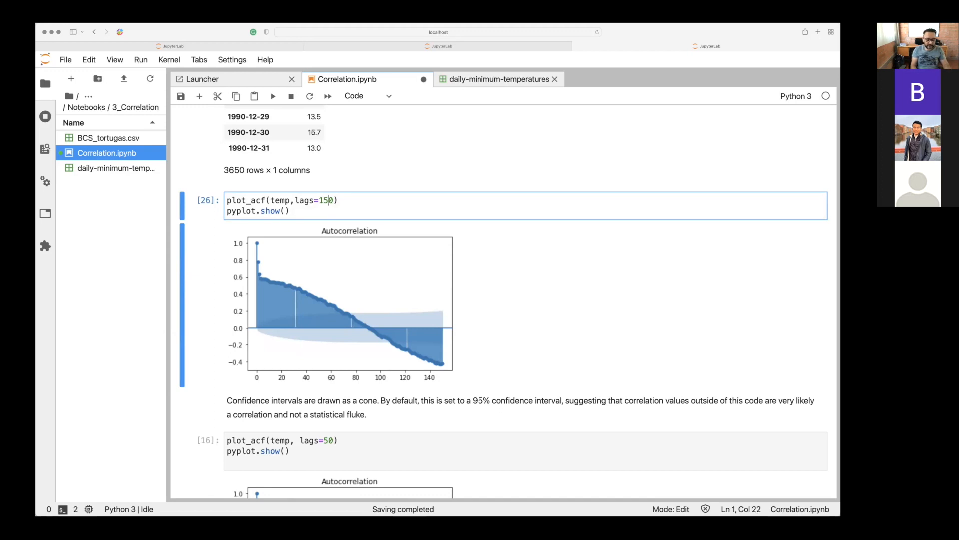
key("BackSpace")
type("6")
key("shift+Return")
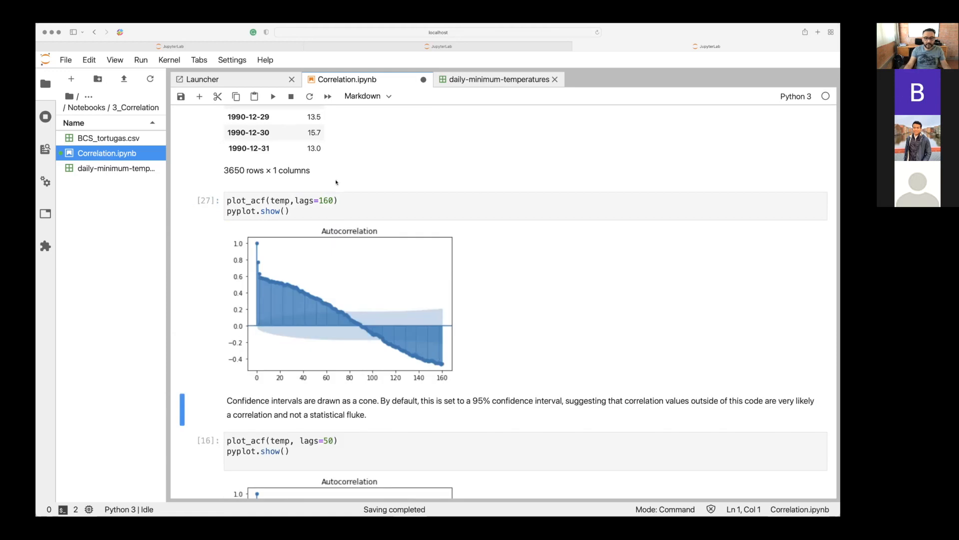
Change the plot_acf call to lags=200 and rerun the cell.
left_click(325, 196)
key("Right")
key("BackSpace")
key("BackSpace")
type("20")
key("shift+Return")
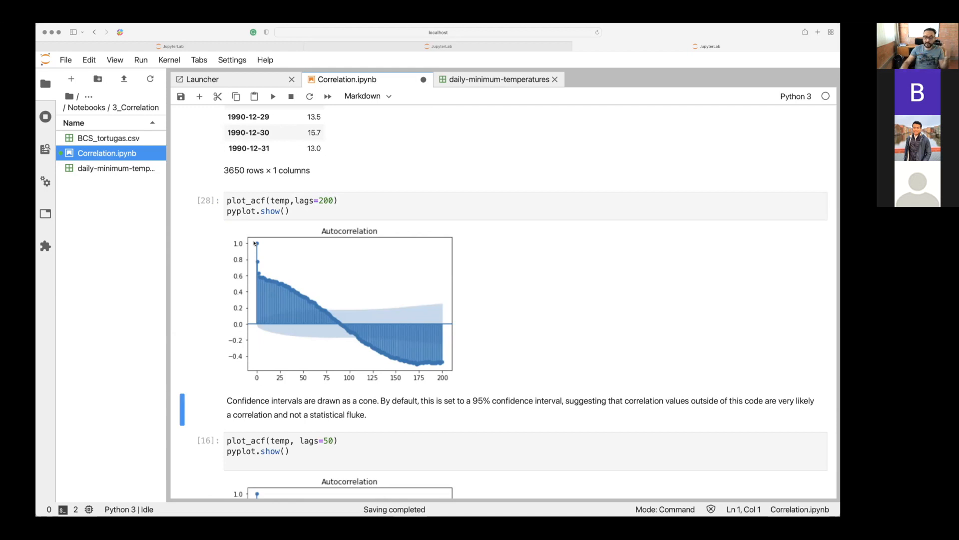
Set the plot_acf call to lags=400 and rerun the cell to redraw the autocorrelation chart.
left_click(325, 205)
key("BackSpace")
type("4")
key("shift+Return")
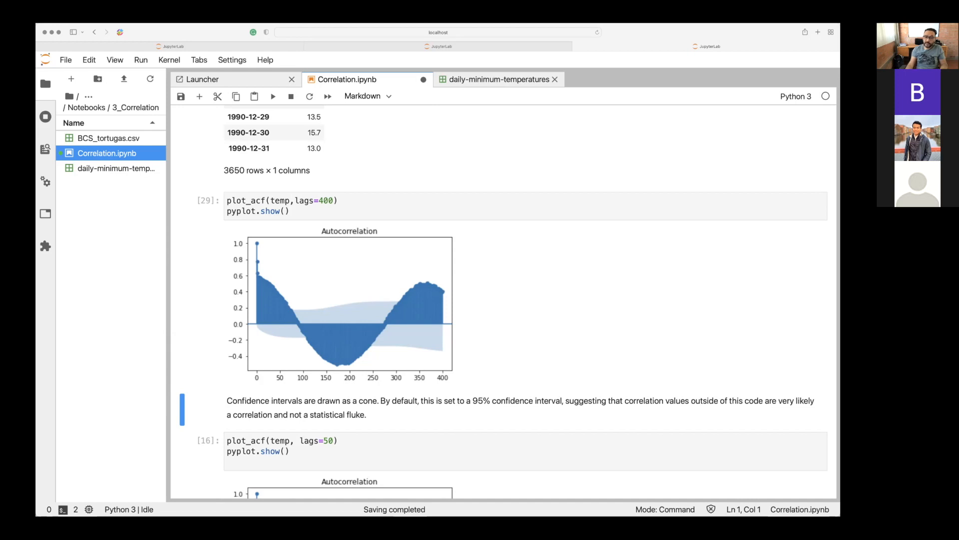
Compare the seasonal pattern in the temp.plot() chart with the lags=400 autocorrelation chart.
scroll(499, 299, "up", 15)
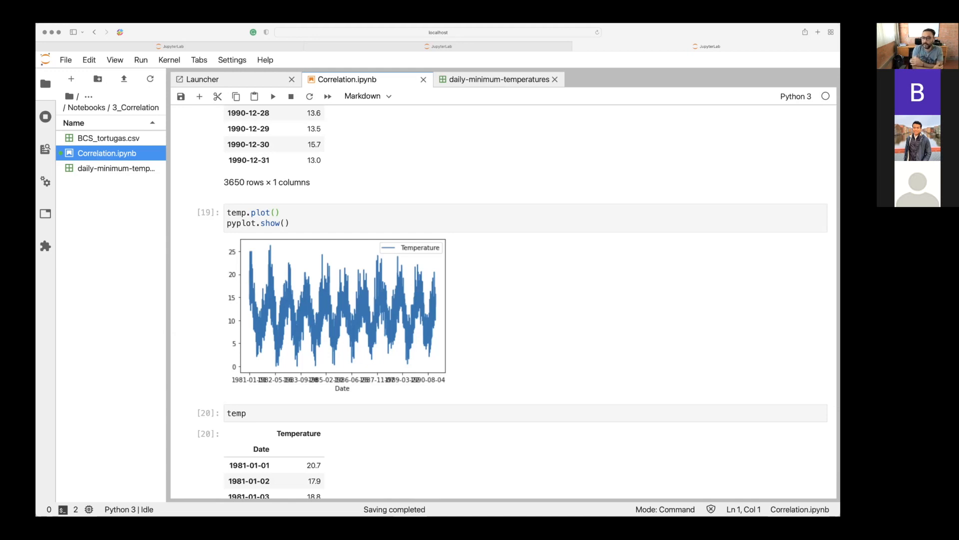
scroll(500, 299, "down", 5)
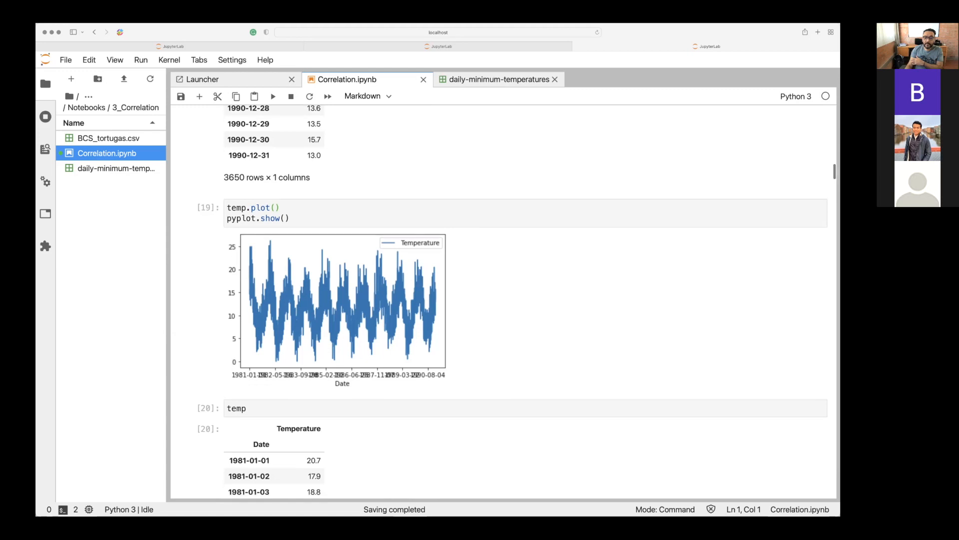
scroll(499, 300, "down", 10)
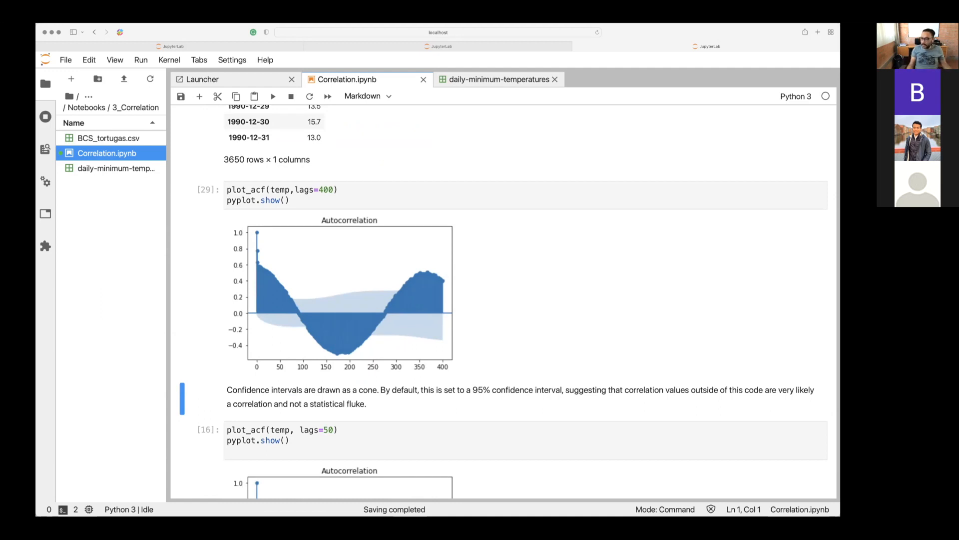
scroll(500, 300, "up", 10)
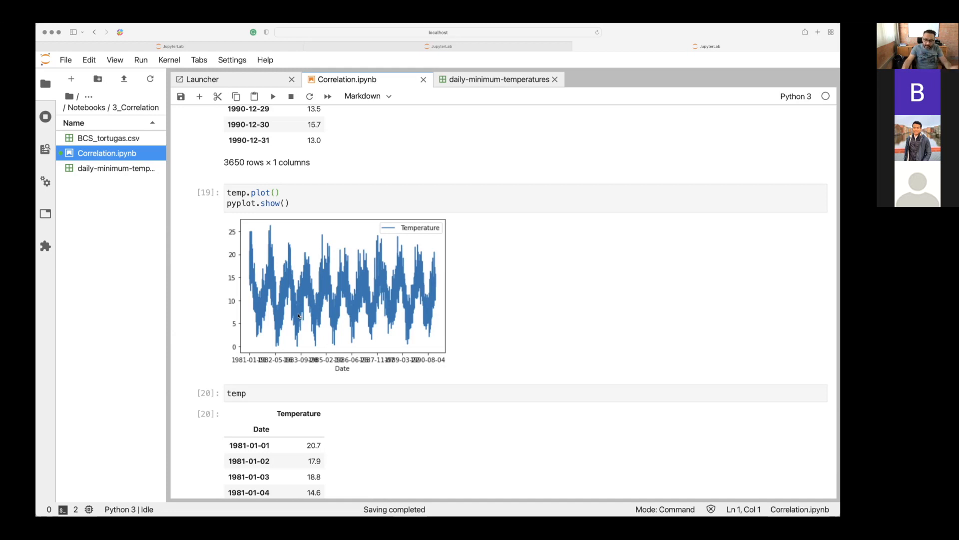
Set the plot_acf call to lags=1200 and rerun the cell to redraw the autocorrelation chart.
scroll(299, 316, "down", 10)
scroll(299, 316, "down", 5)
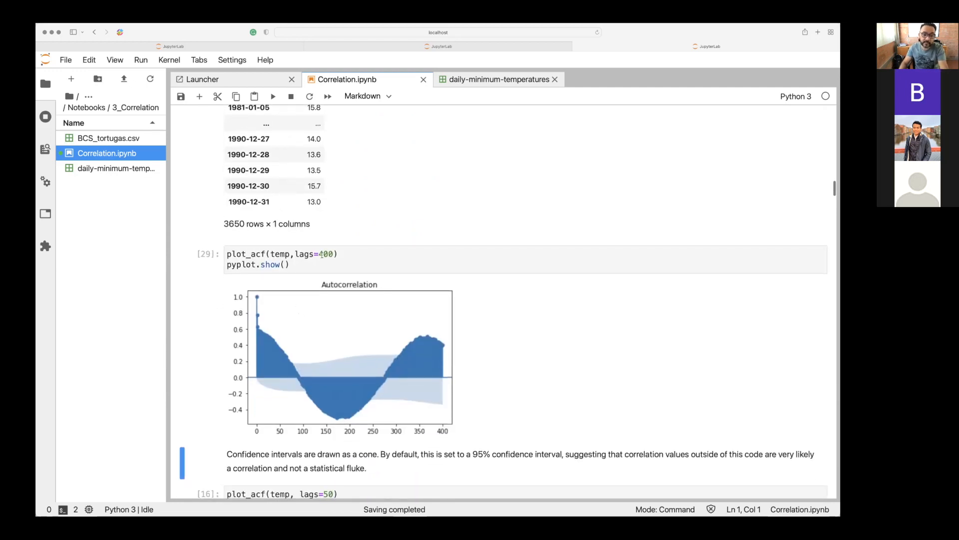
left_click(322, 254)
key("BackSpace")
type("1")
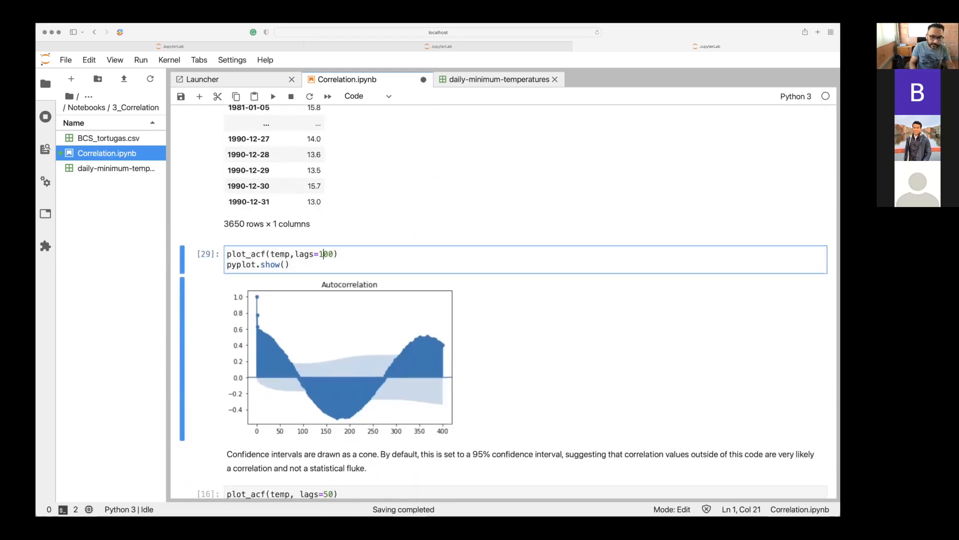
type("2")
key("shift+Return")
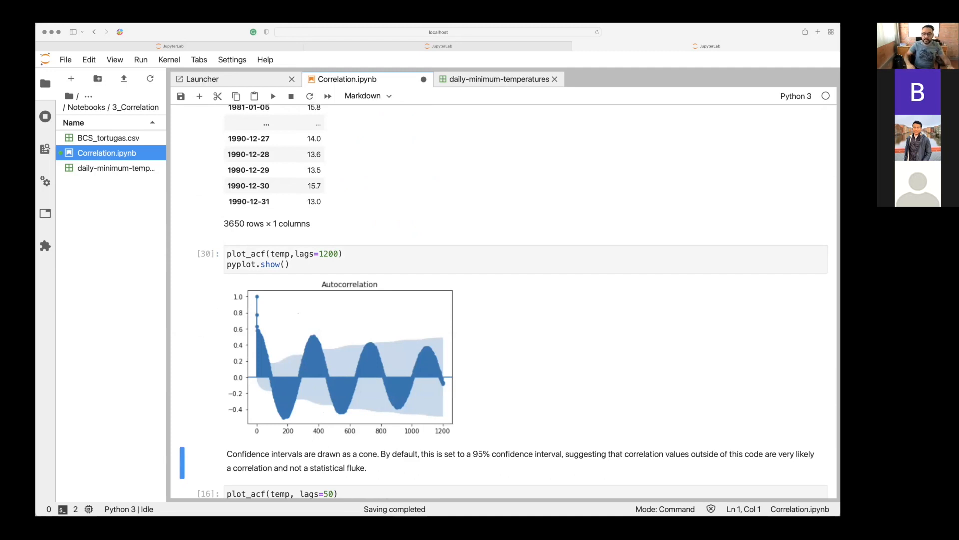
Rerun the plot_acf(temp, lags=50) cell below the confidence interval note.
scroll(500, 300, "down", 5)
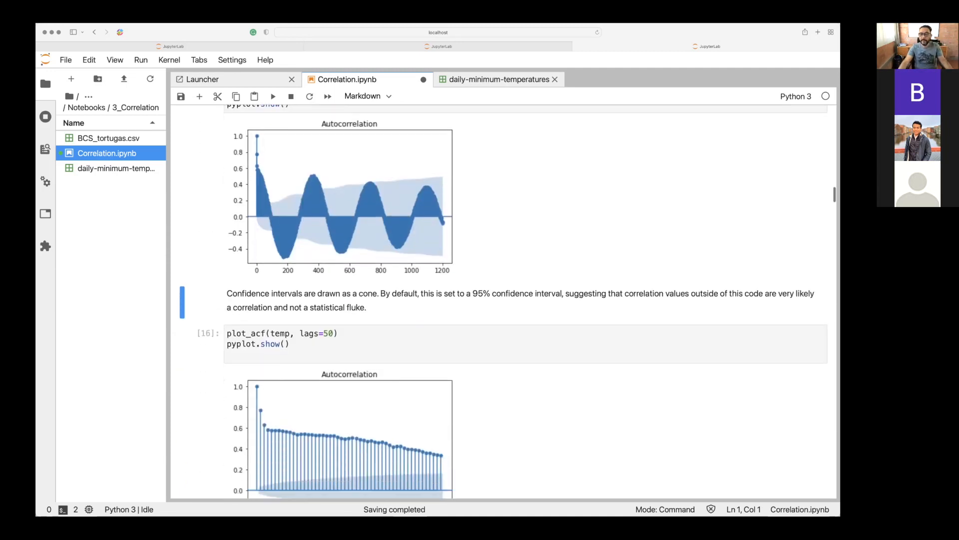
scroll(500, 300, "down", 2)
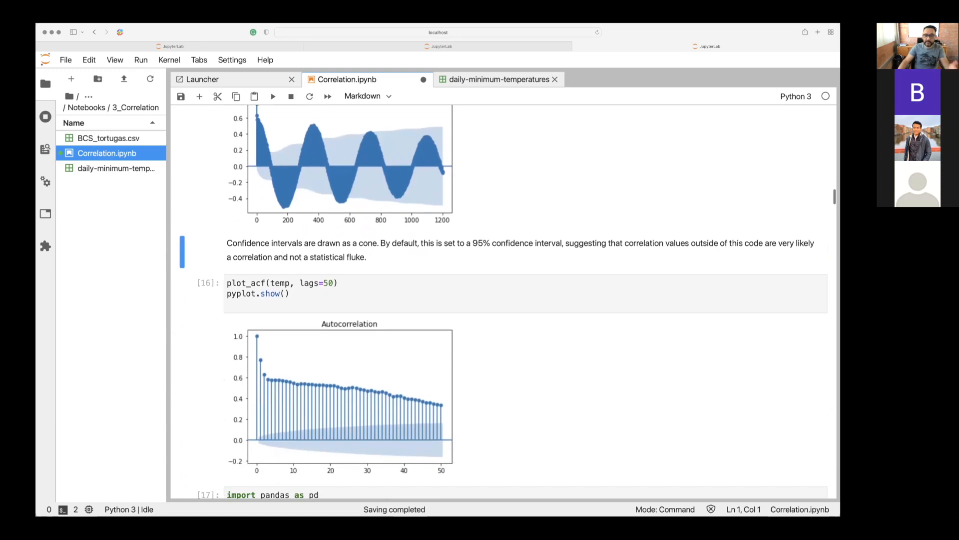
left_click(347, 295)
key("shift+Return")
Look over the date range and BCS_tortugas.csv cells that follow, then review the lags=1200 autocorrelation chart.
scroll(419, 331, "down", 4)
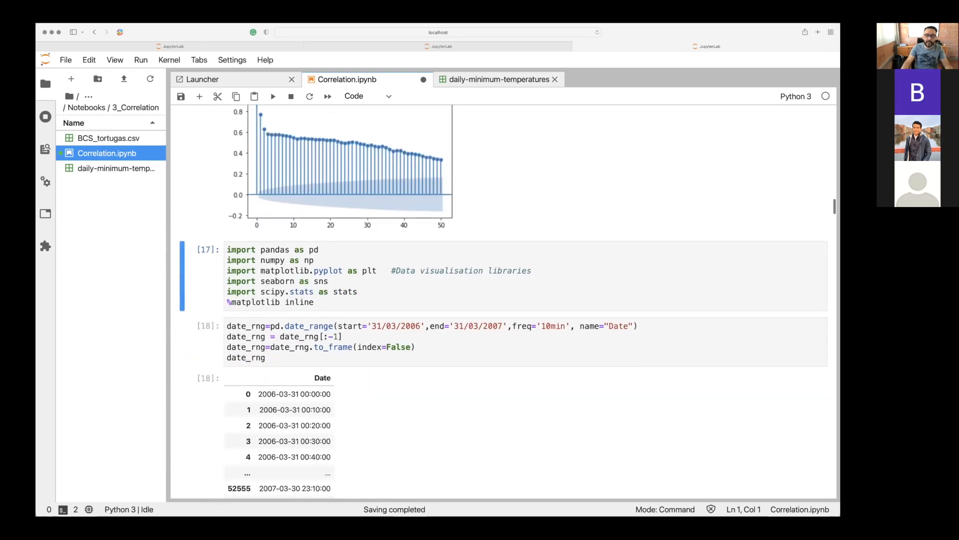
scroll(399, 311, "down", 4)
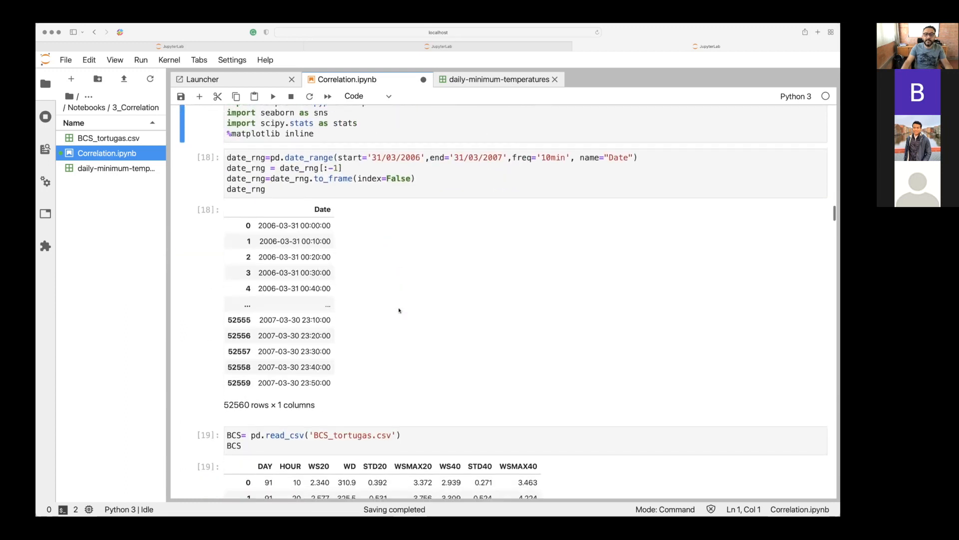
scroll(399, 310, "down", 1)
scroll(399, 311, "down", 12)
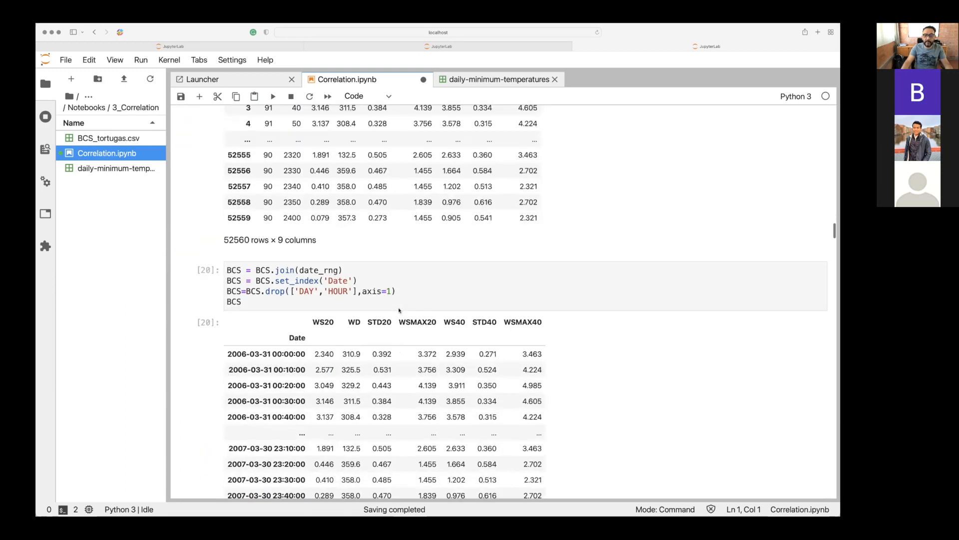
scroll(399, 311, "up", 3)
scroll(399, 310, "up", 12)
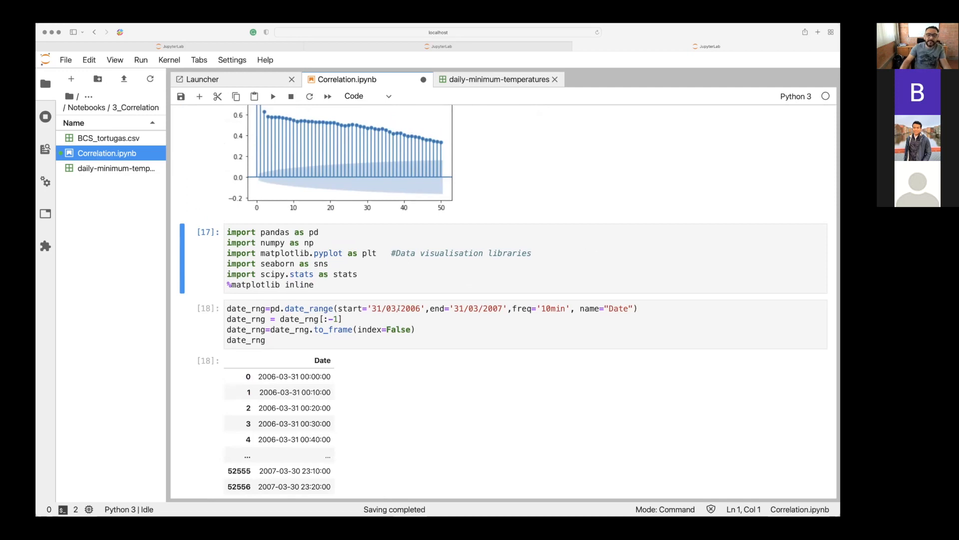
scroll(399, 308, "up", 5)
scroll(399, 307, "up", 5)
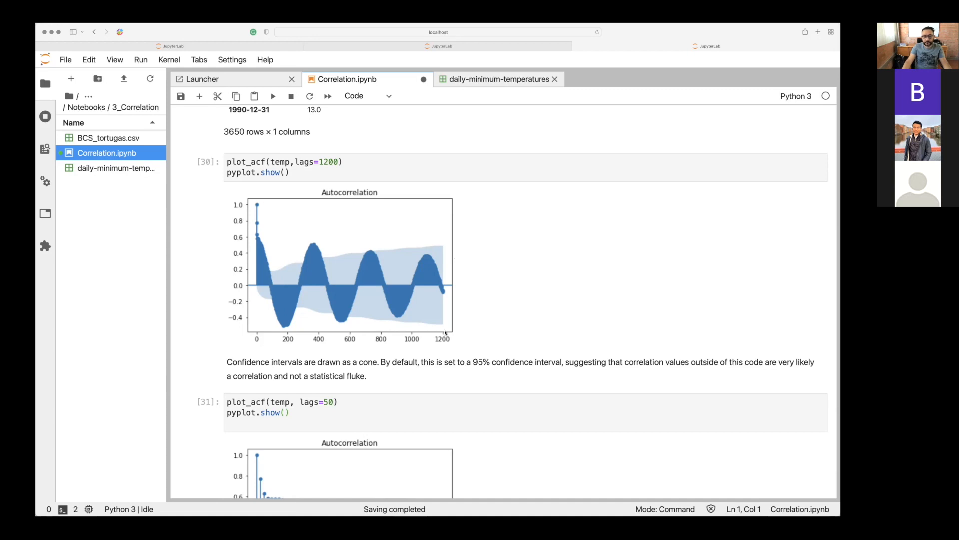
Run the cell importing pandas, numpy, matplotlib, seaborn and scipy.stats below the lags=50 chart.
scroll(446, 333, "down", 5)
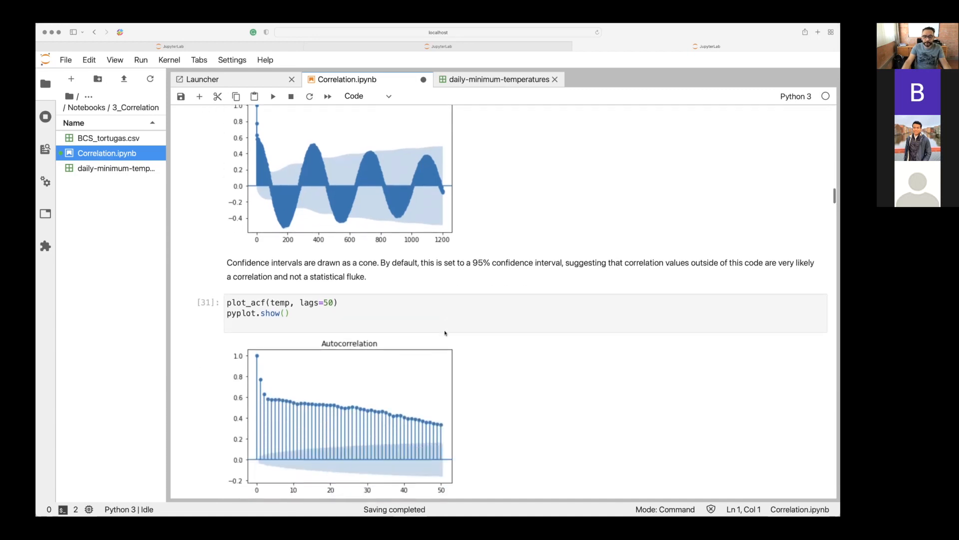
scroll(445, 333, "down", 14)
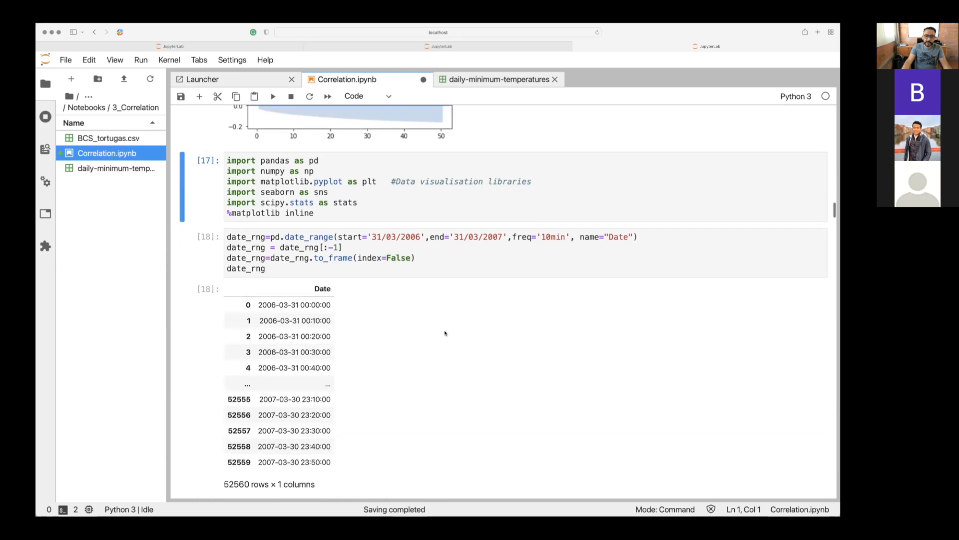
scroll(446, 333, "down", 2)
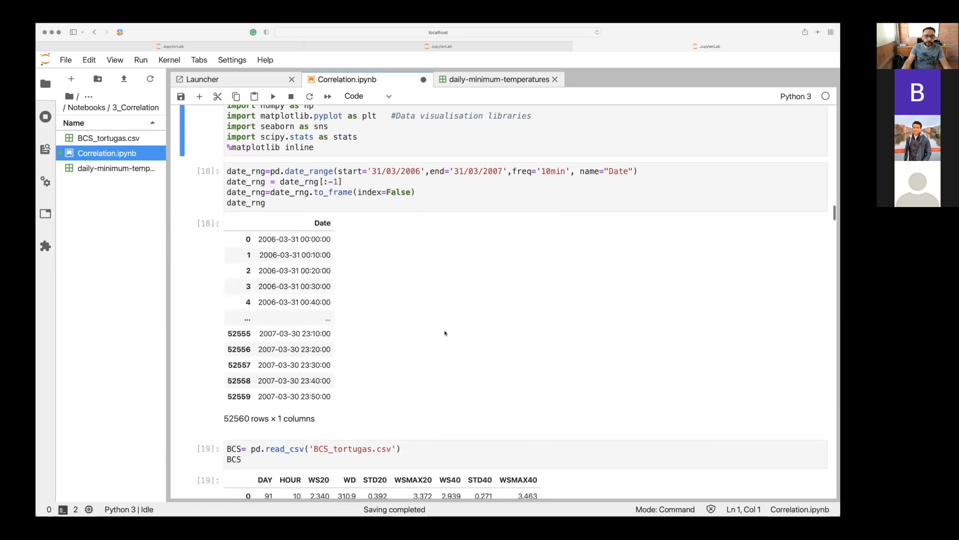
scroll(425, 265, "up", 2)
left_click(422, 193)
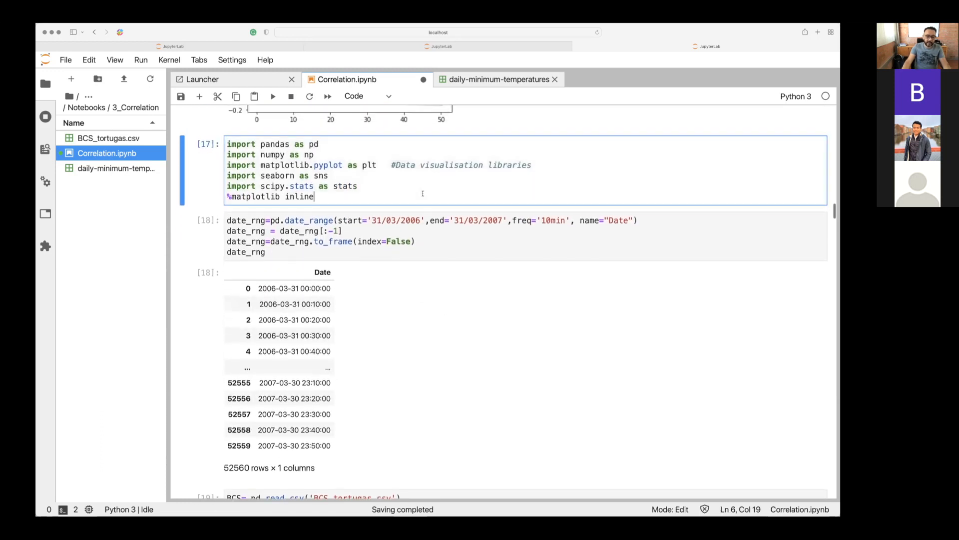
key("ctrl+Return")
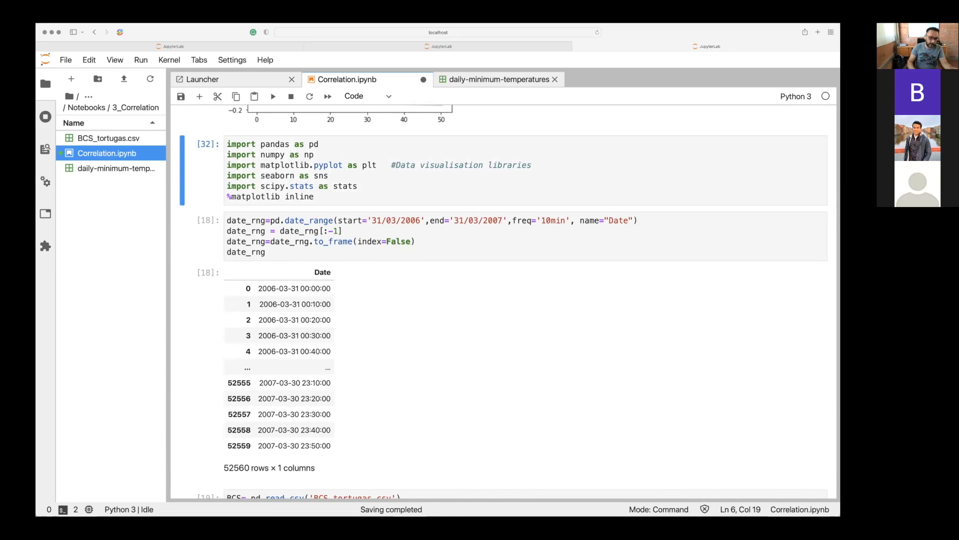
key("shift+Return")
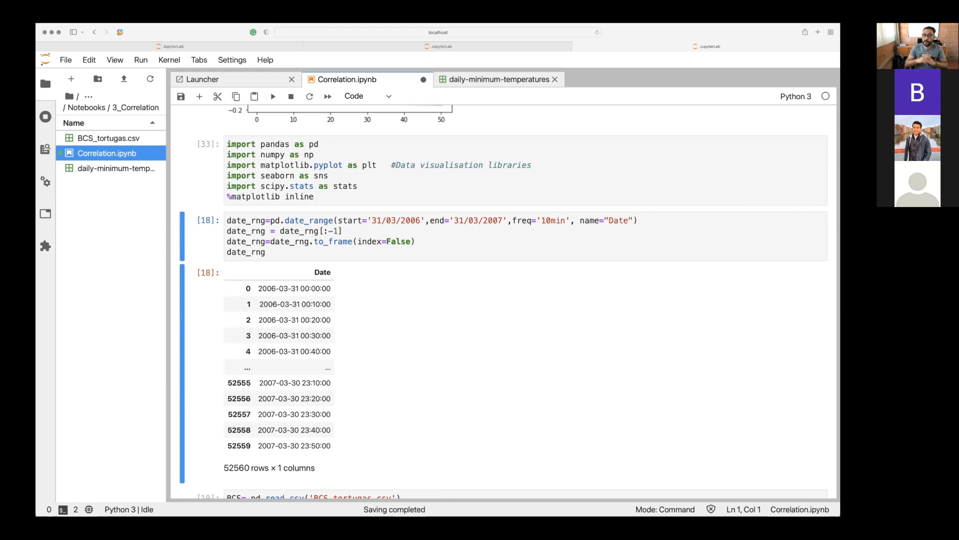
Review the header=0 and index_col=0 arguments in the read_csv call for daily-minimum-temperatures.csv.
scroll(500, 300, "up", 15)
scroll(500, 300, "up", 10)
scroll(500, 300, "down", 3)
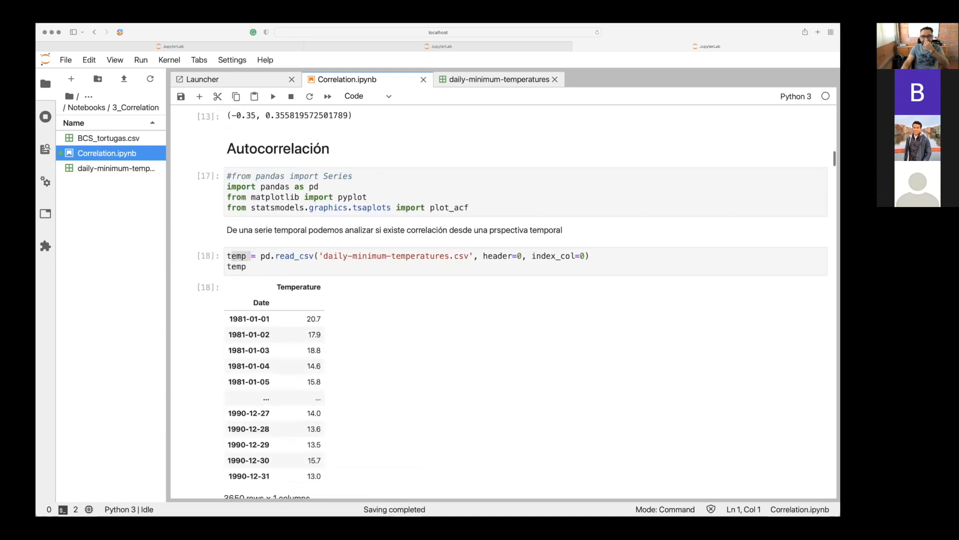
left_click(476, 255)
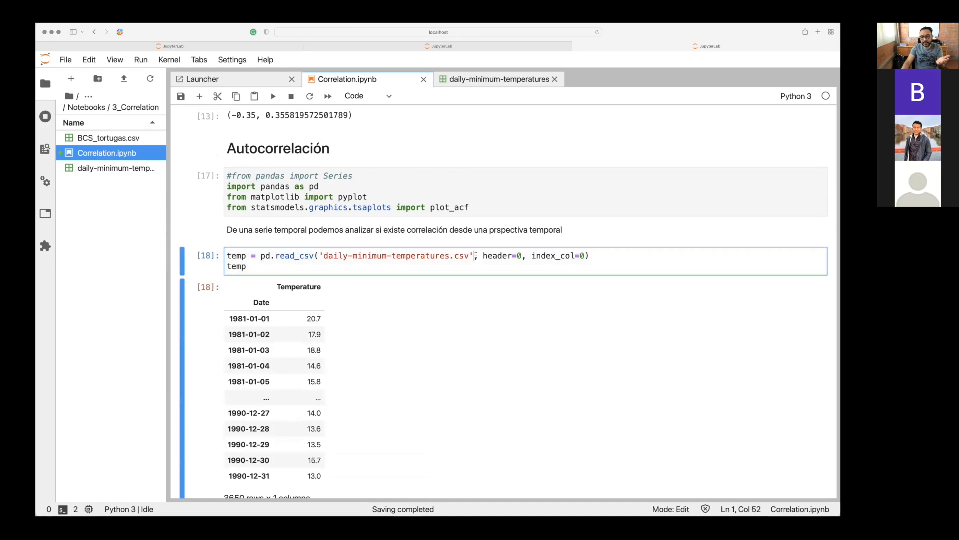
left_click_drag(478, 256, 514, 256)
left_click(533, 256)
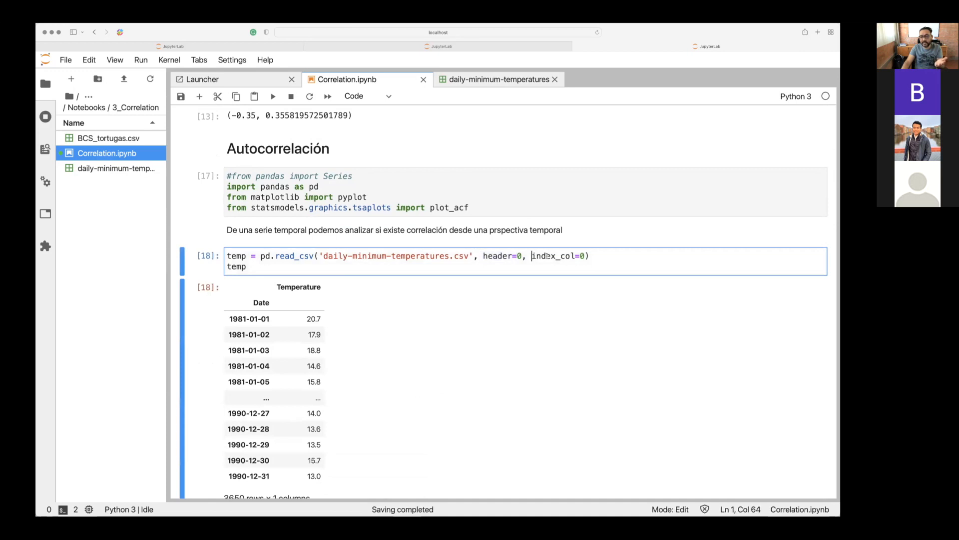
double_click(547, 256)
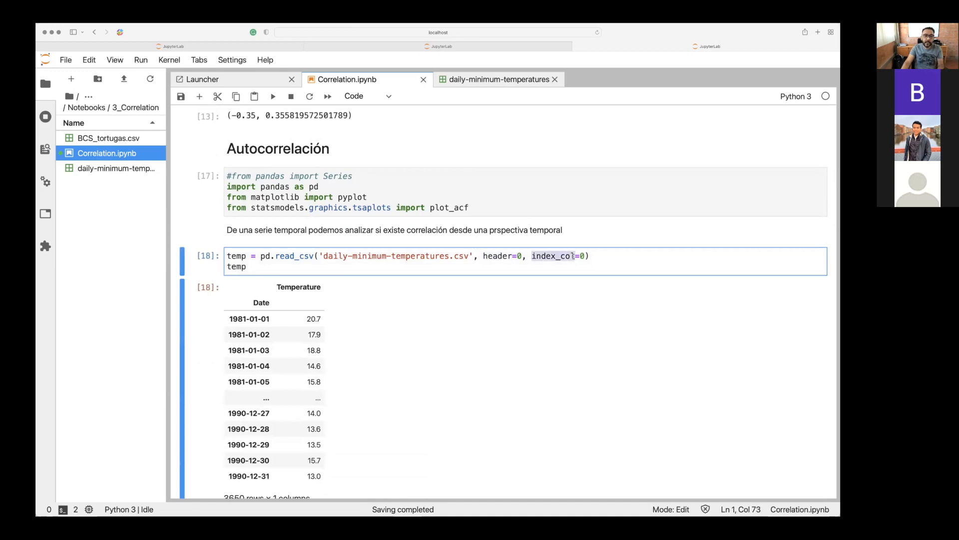
Open BCS_tortugas.csv and inspect the DAY and HOUR values in its first row.
double_click(94, 140)
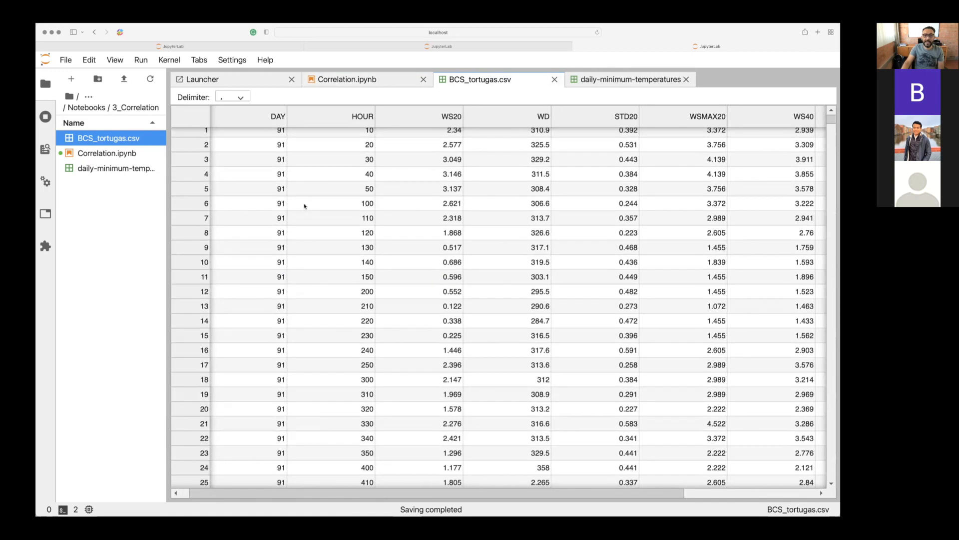
scroll(304, 206, "down", 3)
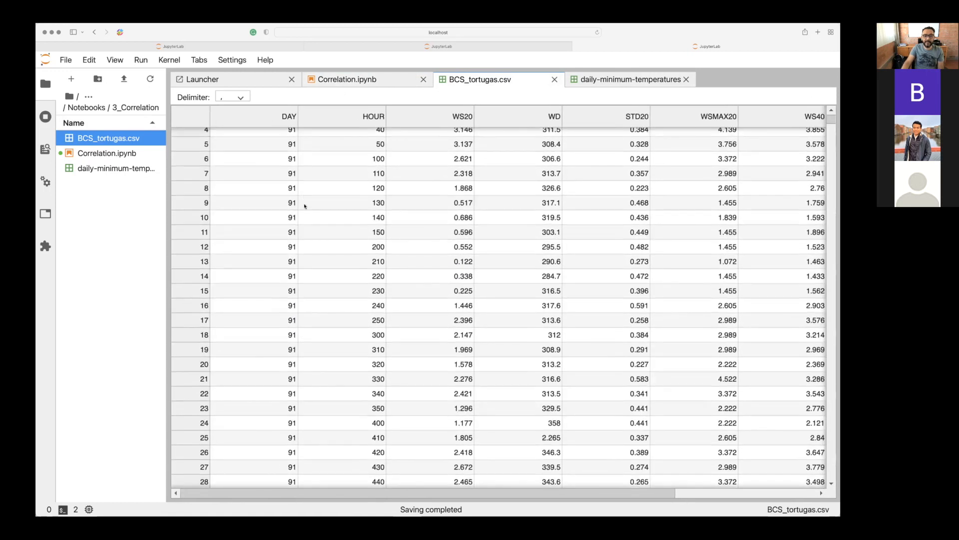
left_click(270, 129)
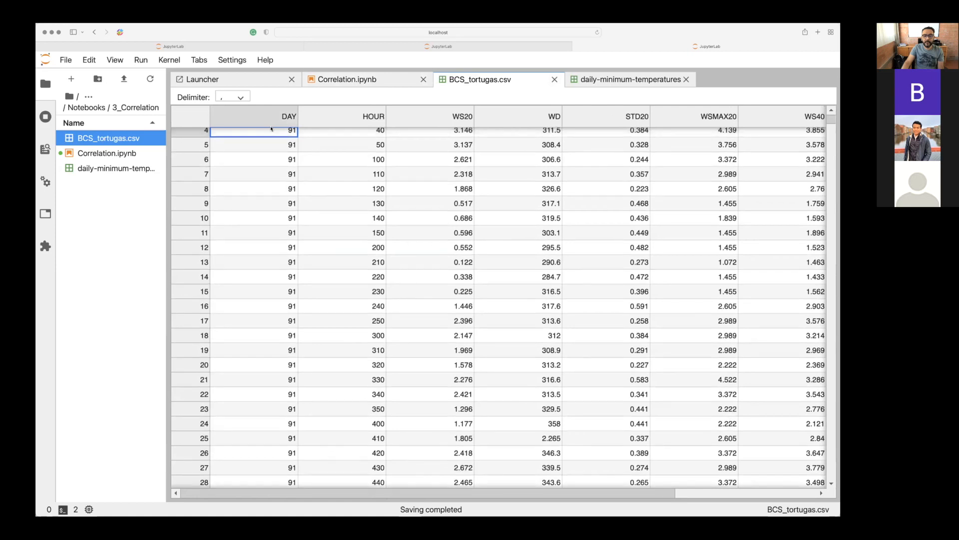
scroll(271, 129, "up", 3)
left_click(272, 132)
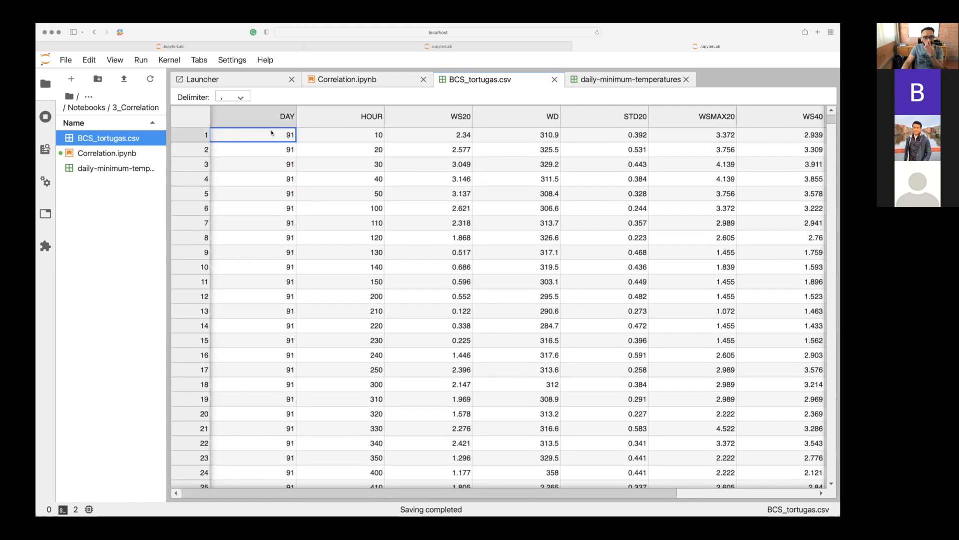
left_click(337, 135)
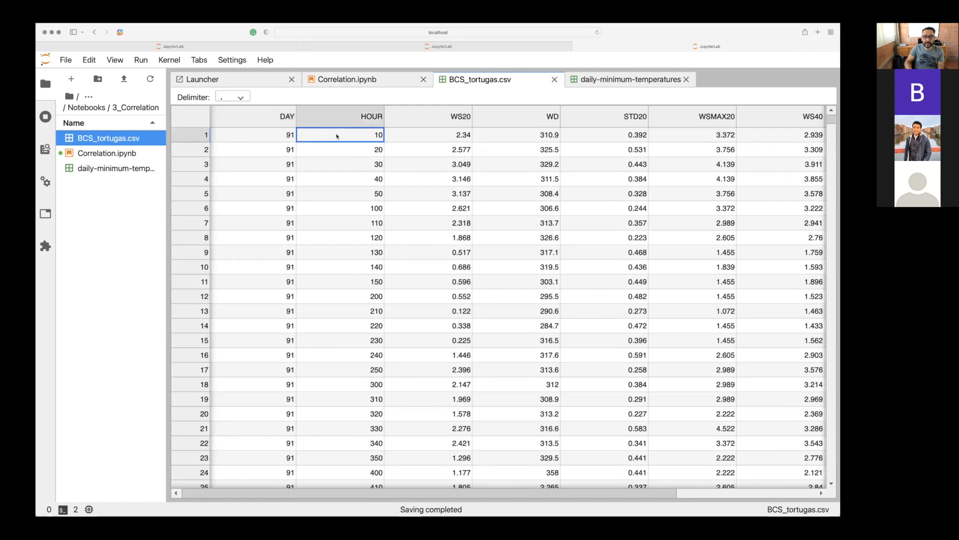
Examine how the time values progress down the HOUR column of BCS_tortugas.csv, then return toward the first row.
key("Down")
key("Down")
key("Down")
key("Down")
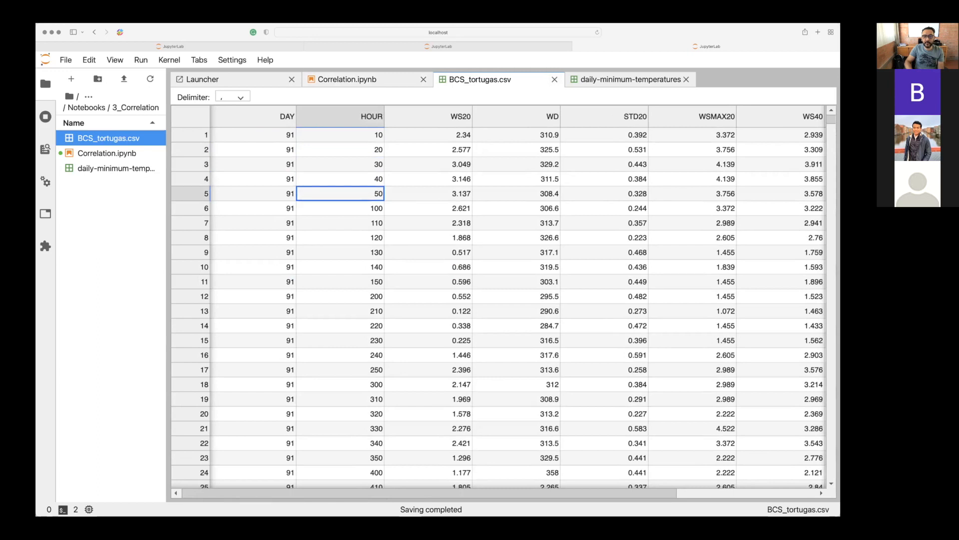
key("Down")
key("Down")
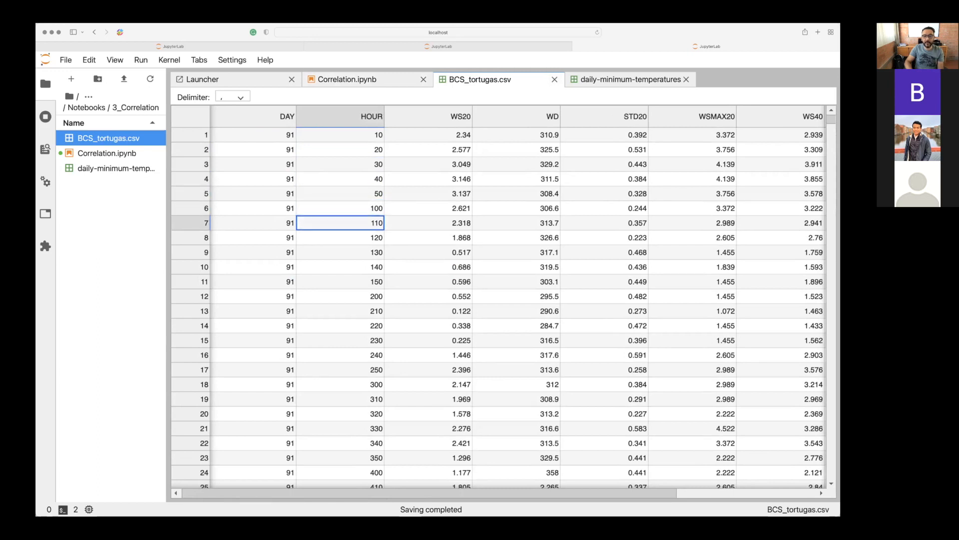
key("Down")
key("Down")
key("Down")
key("Down")
key("Down")
key("Down")
key("Down")
key("Down")
key("Down")
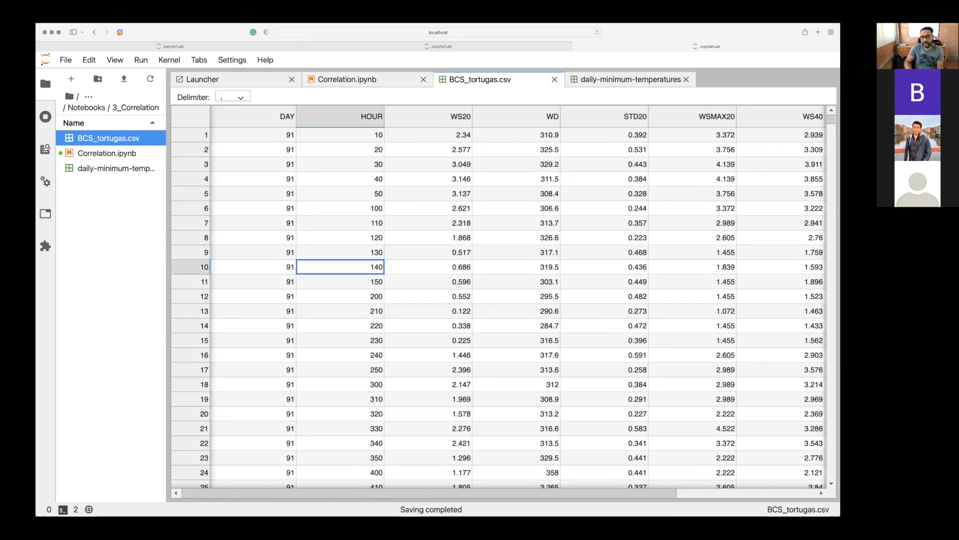
key("Down")
key("Down")
key("Down")
key("Down")
key("Down")
key("Down")
key("Down")
key("Down")
key("Down")
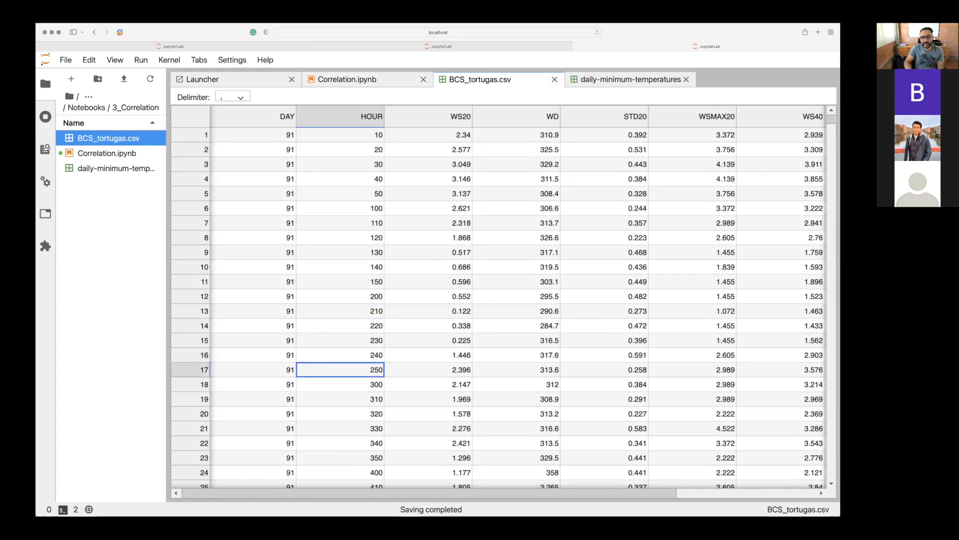
key("Down")
key("Down")
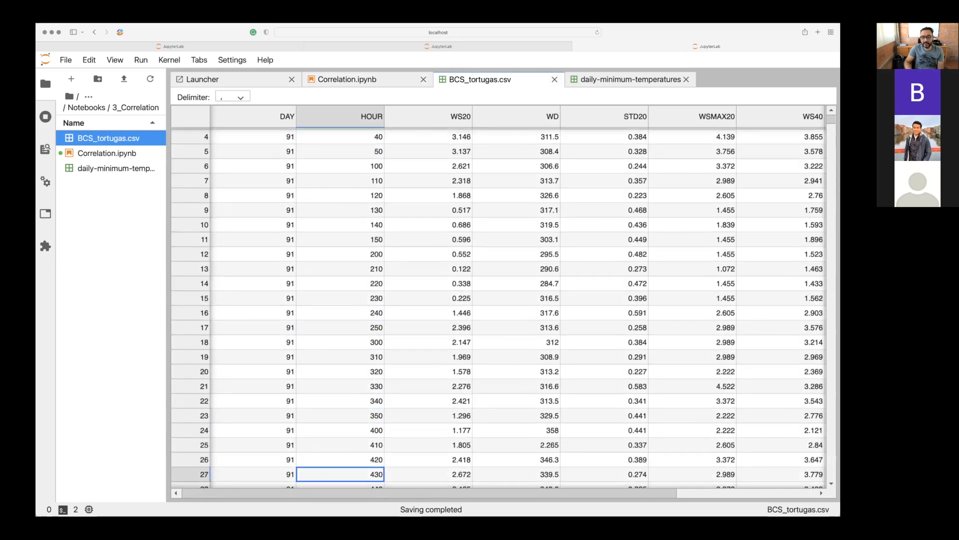
key("Down")
key("Down")
key("Down")
key("Down")
key("Down")
key("Down")
key("Down")
key("Down")
key("Down")
key("Down")
key("Down")
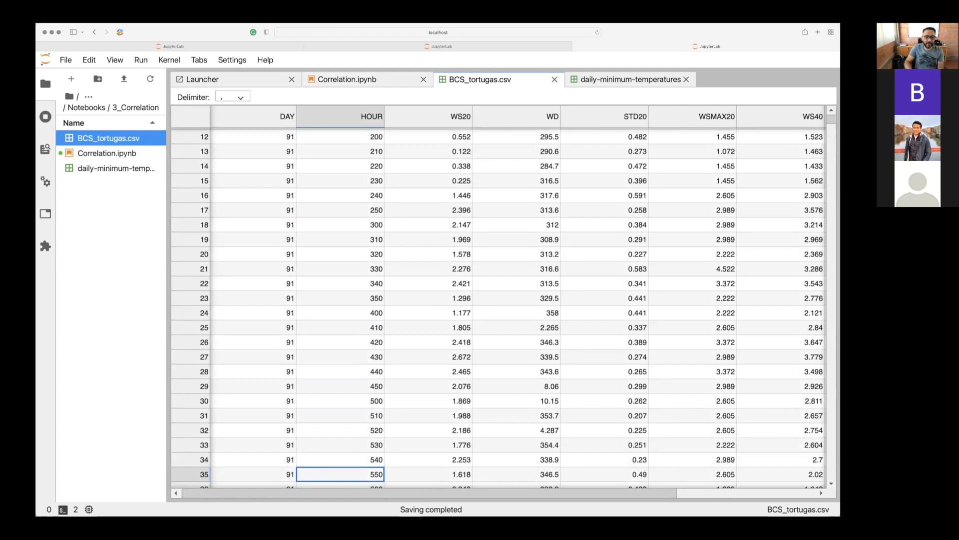
key("Up")
key("Up")
key("Up")
key("Up")
key("Up")
key("Up")
key("Up")
key("Up")
key("Up")
key("Up")
key("Up")
key("Up")
key("Up")
key("Up")
key("Up")
key("Up")
key("Up")
key("Up")
key("Up")
key("Up")
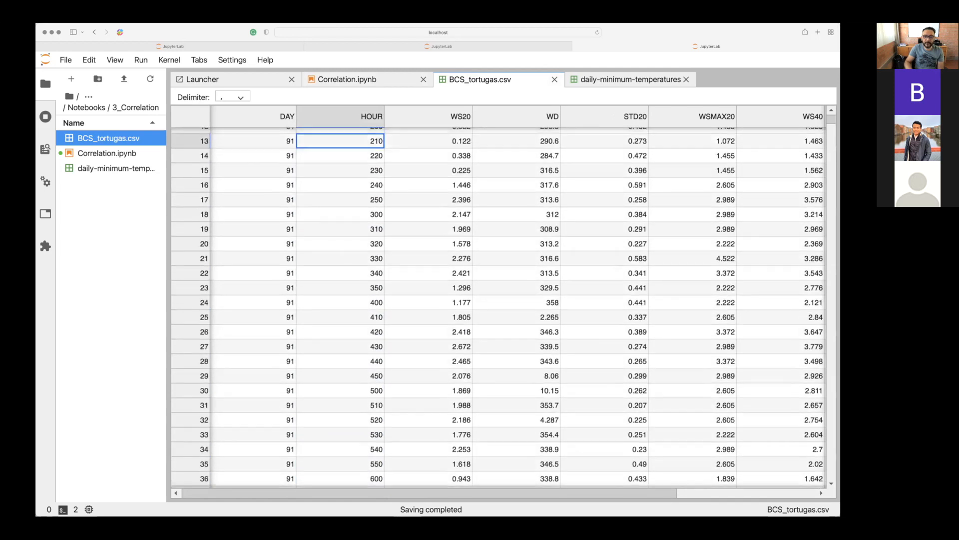
Inspect the first row of BCS_tortugas.csv column by column, from WS20 through WD, STD20, WSMAX20 and WS40 to STD40.
key("Right")
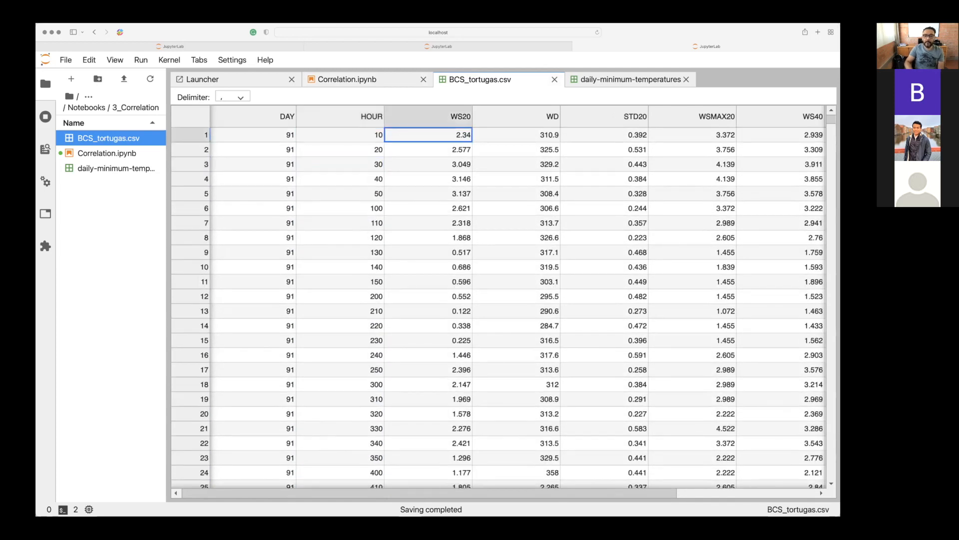
key("Right")
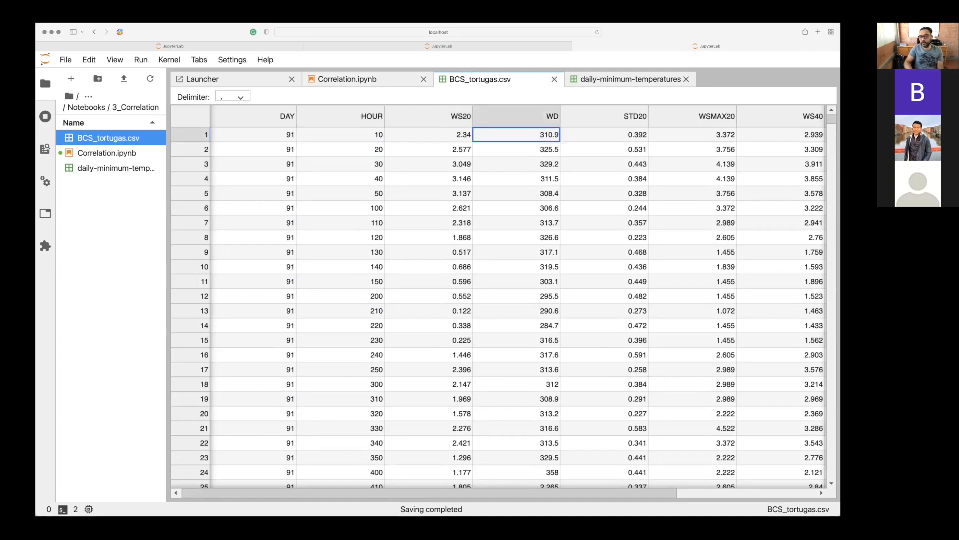
key("Right")
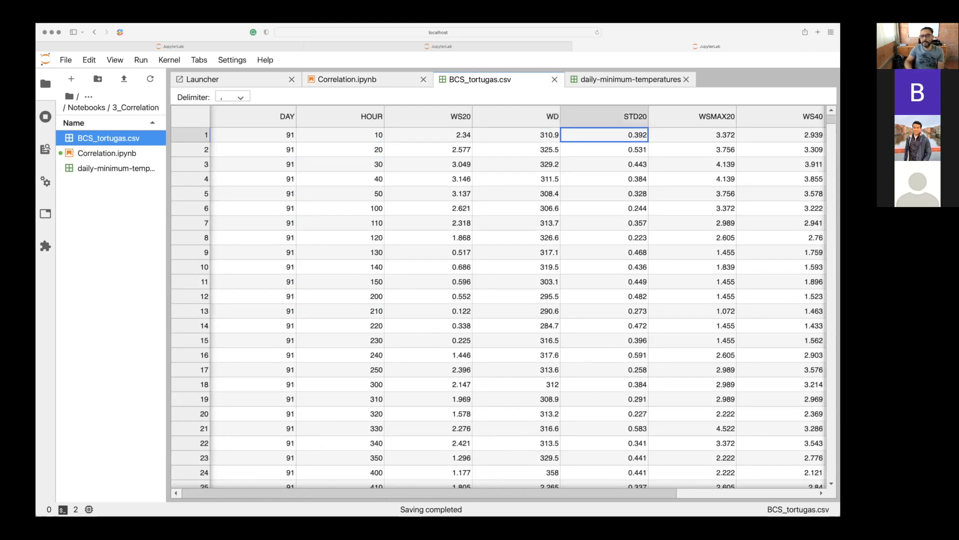
key("Right")
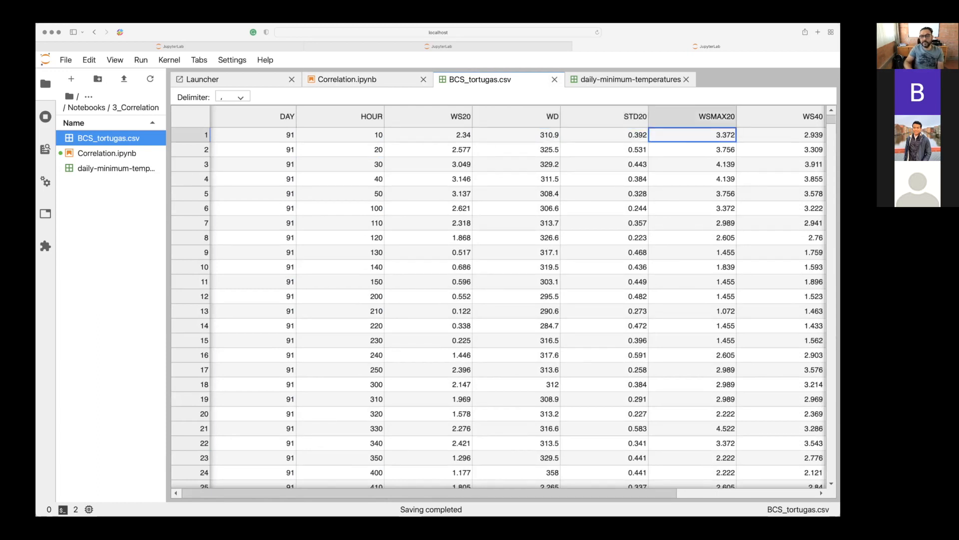
key("Right")
key("Right")
key("Right")
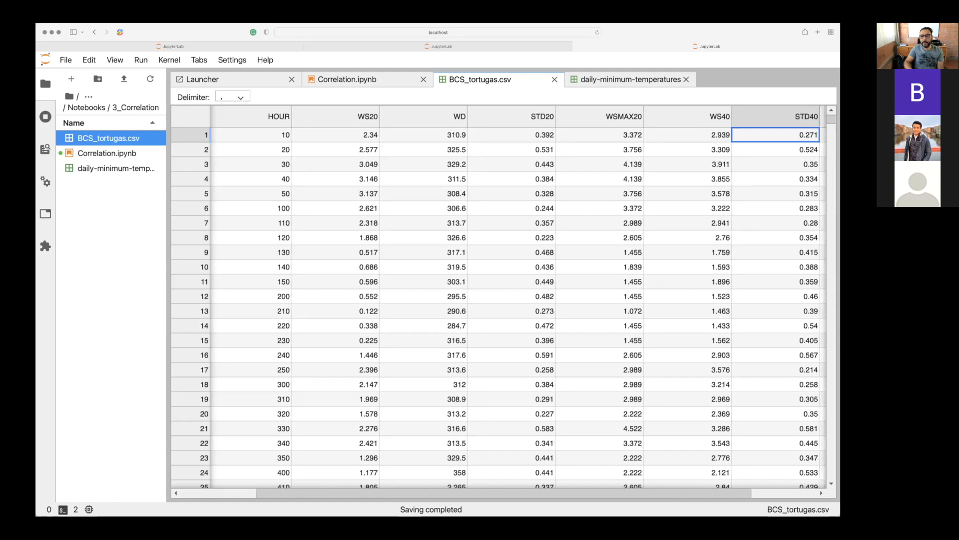
Compare the WS40, STD40 and WSMAX40 values in the first row of BCS_tortugas.csv.
key("Left")
key("Left")
key("Right")
key("Right")
key("Left")
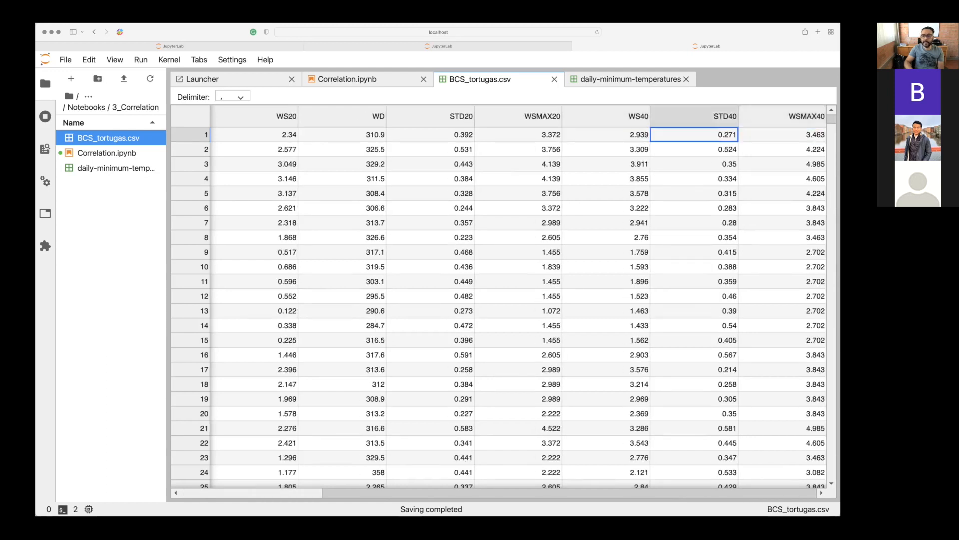
key("Left")
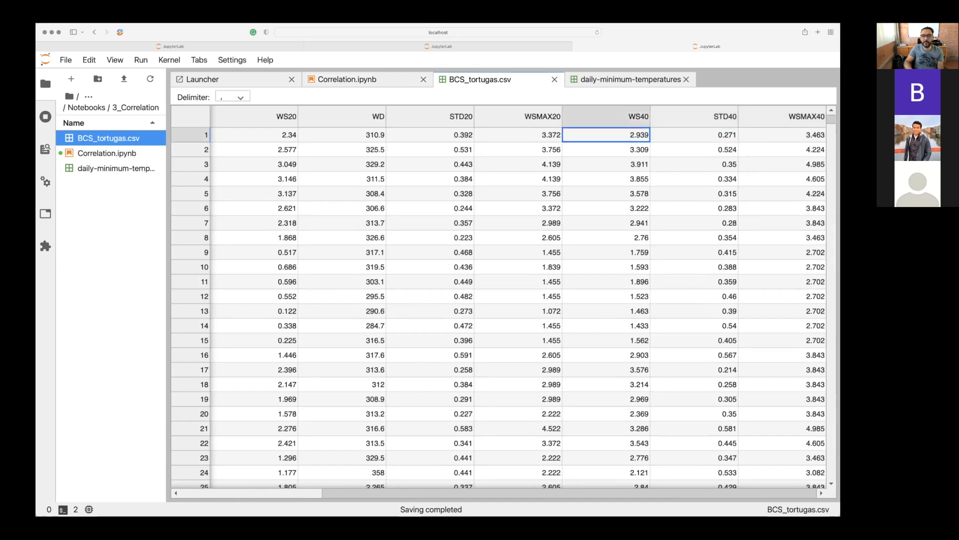
key("Right")
key("Right")
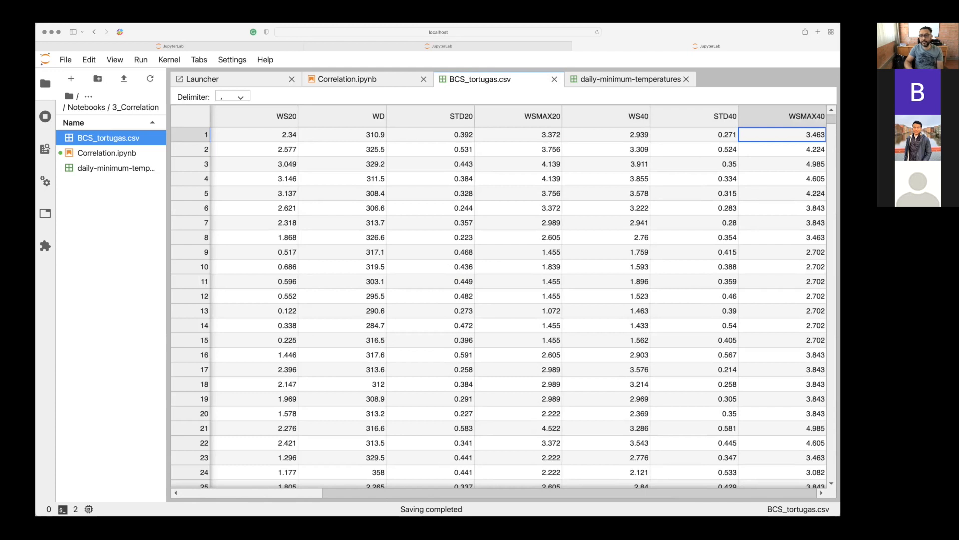
key("Left")
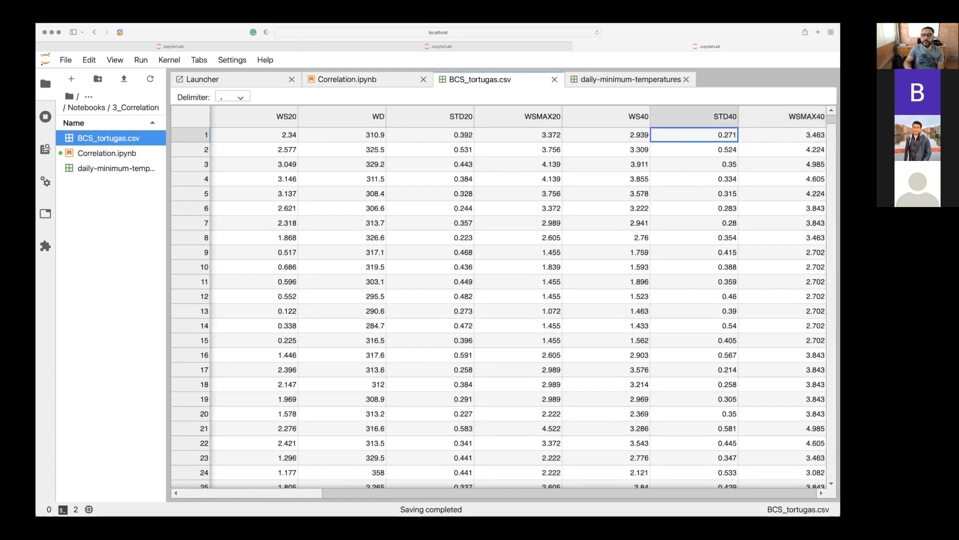
key("Left")
key("Right")
key("Left")
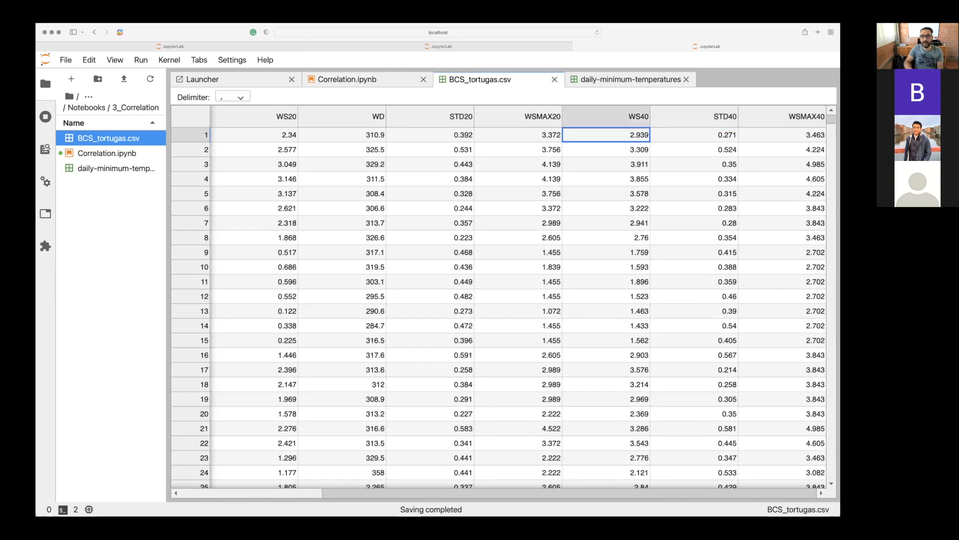
key("Right")
key("Left")
key("Right")
Go back to the WD and STD20 values in the first row and examine them alongside the neighbouring wind columns.
key("Right")
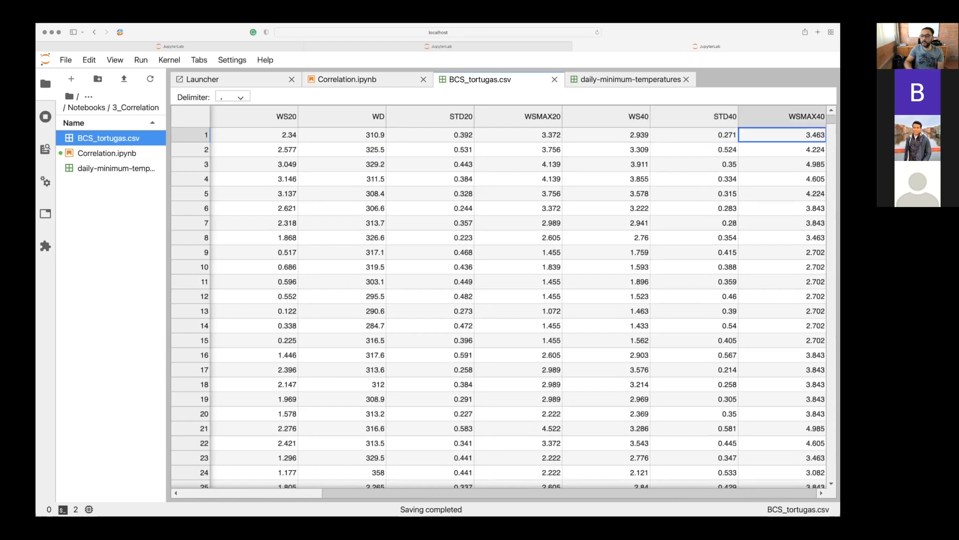
key("Left")
key("Left")
key("Left")
key("Left")
key("Left")
key("Left")
key("Left")
key("Right")
key("Right")
key("Left")
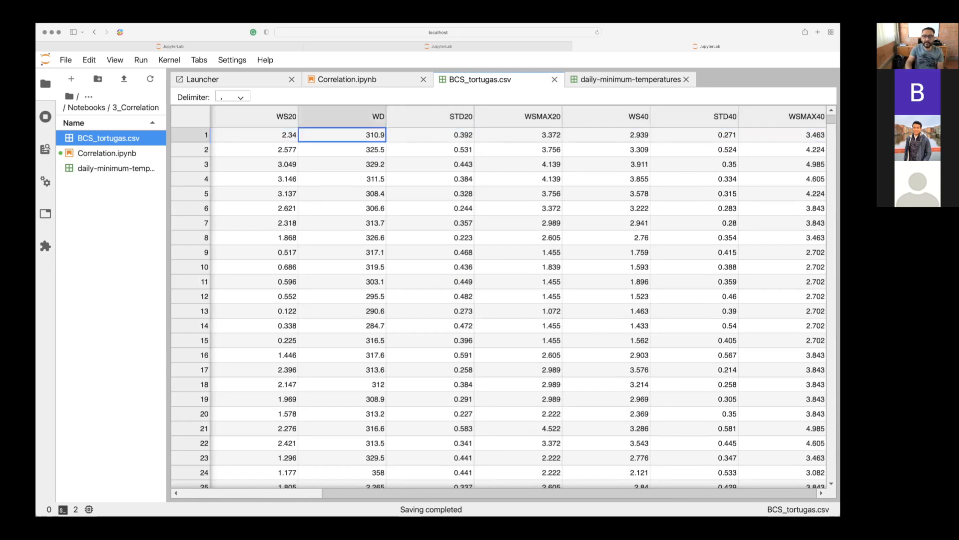
key("Right")
key("Right")
key("Right")
key("Right")
key("Right")
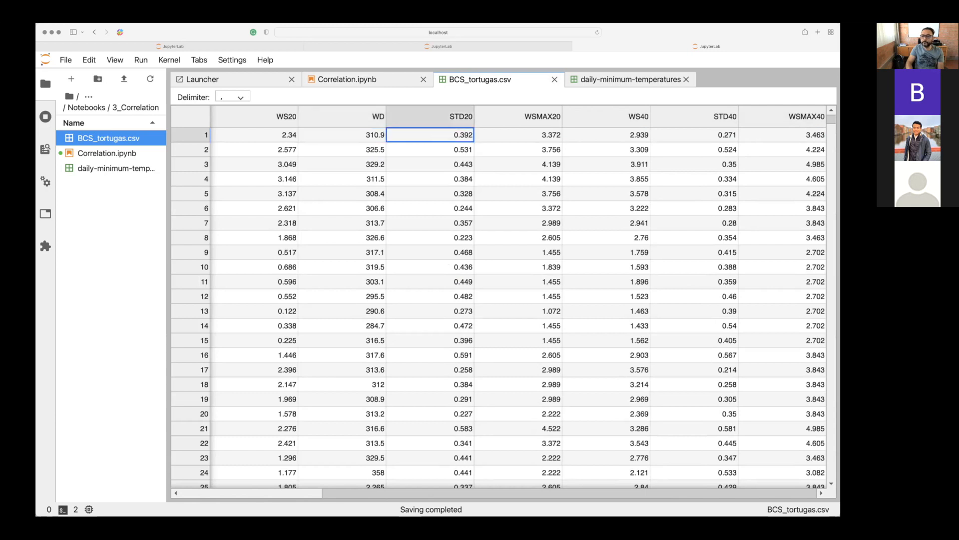
Review the first row's DAY, HOUR, WS20 and WD columns once more, finishing on the DAY value.
key("Left")
key("Left")
key("Left")
key("Left")
key("Left")
key("Left")
key("Left")
key("Left")
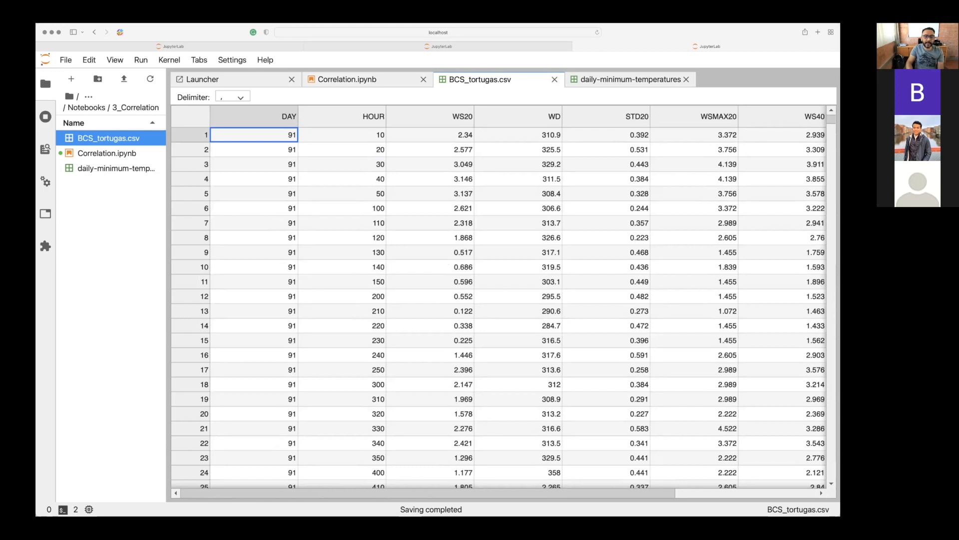
key("Right")
key("Right")
key("Right")
key("Right")
key("Right")
key("Right")
key("Right")
key("Right")
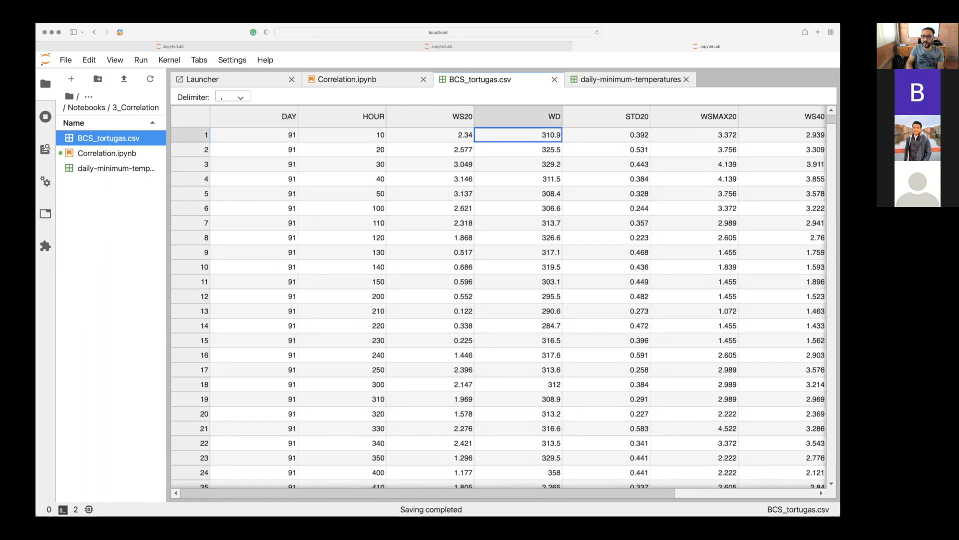
key("Left")
key("Left")
key("Left")
key("Left")
key("Left")
key("Left")
key("Left")
key("Left")
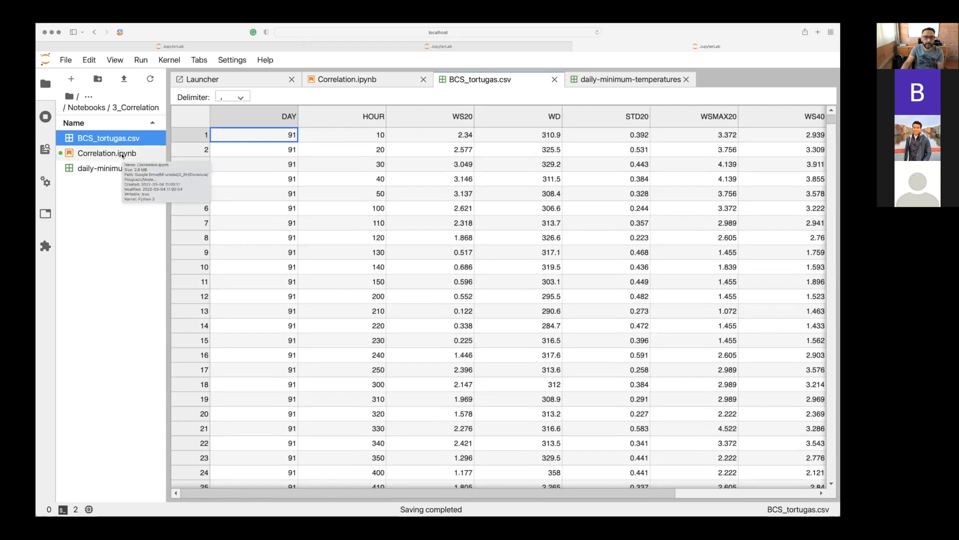
Return to Correlation.ipynb and review the pandas, pyplot and plot_acf imports under the Autocorrelación heading.
left_click(122, 156)
double_click(121, 154)
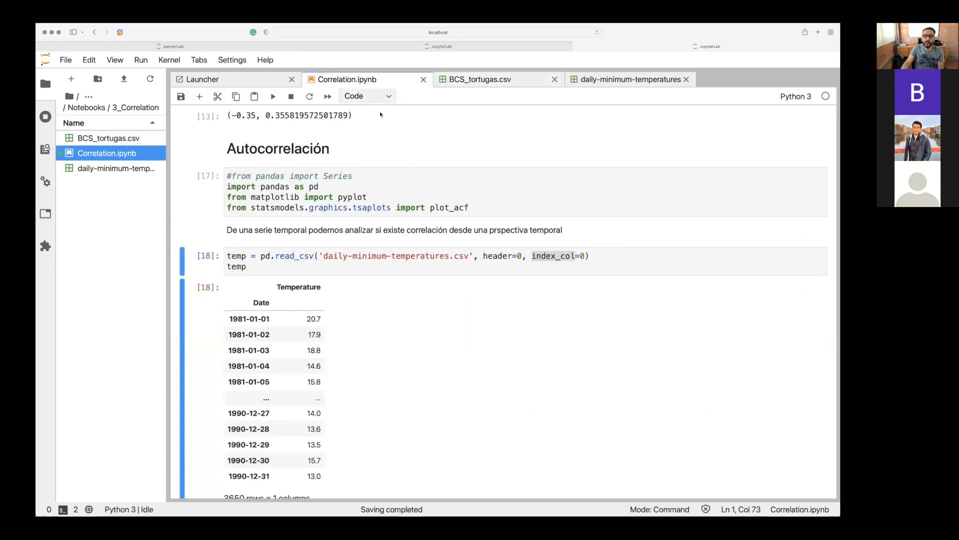
left_click(383, 207)
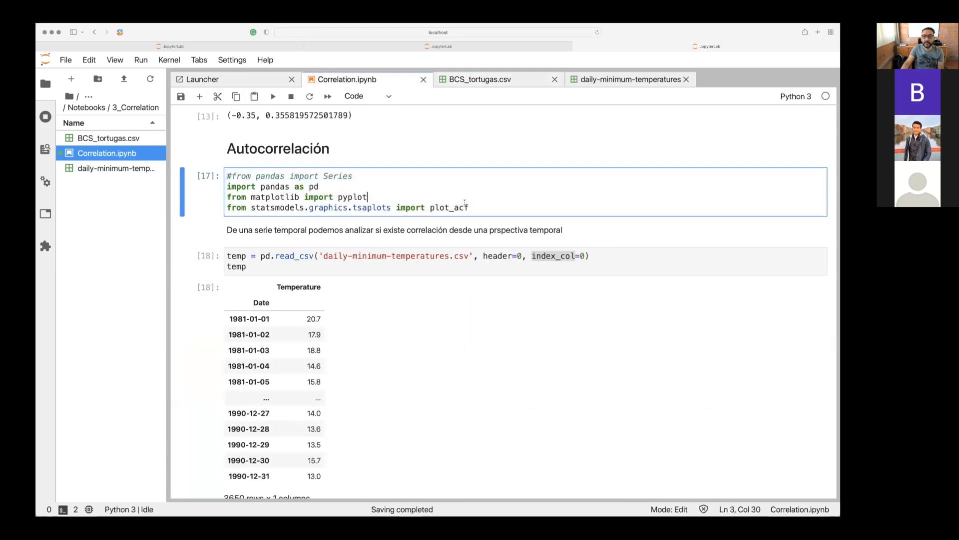
left_click_drag(471, 207, 292, 183)
Find the cell that builds date_rng with pd.date_range and place the cursor at its start argument.
scroll(292, 183, "down", 20)
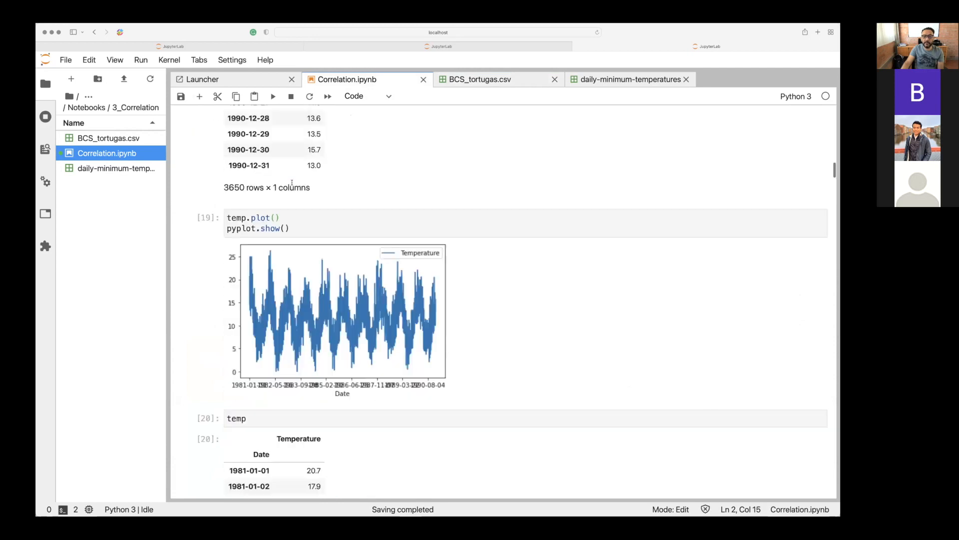
scroll(292, 183, "down", 5)
scroll(293, 183, "up", 15)
scroll(293, 183, "up", 3)
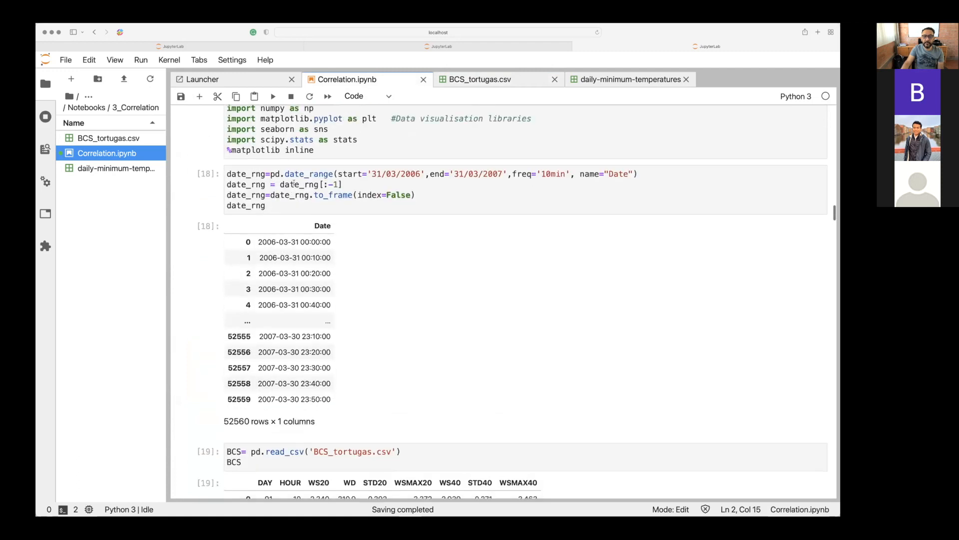
left_click(352, 175)
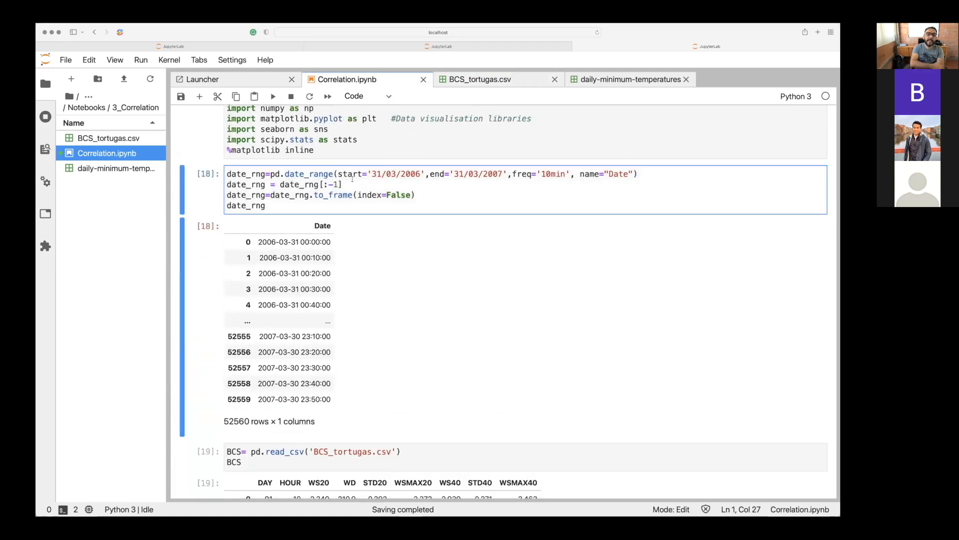
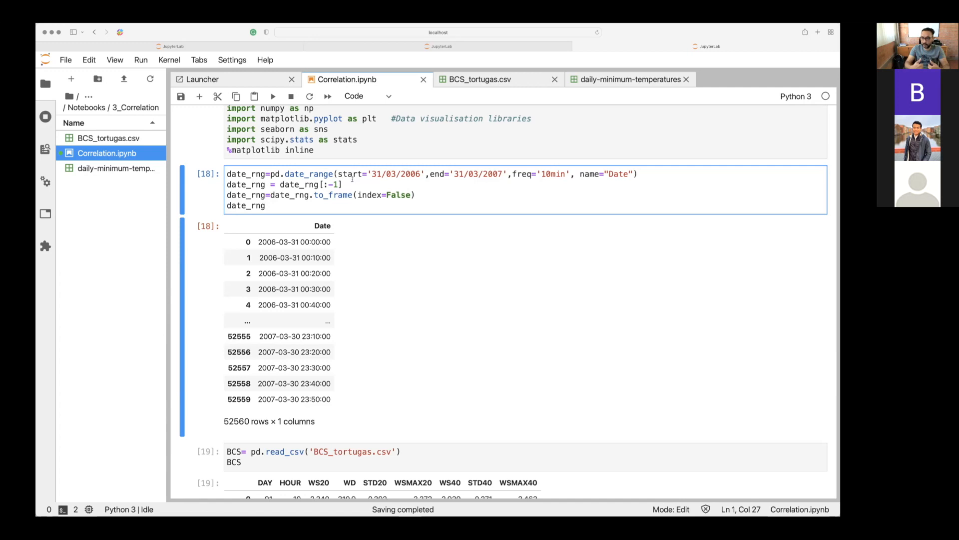
Examine the start date 31/03/2006 and the end date 31/03/2007 in the pd.date_range line.
key("Home")
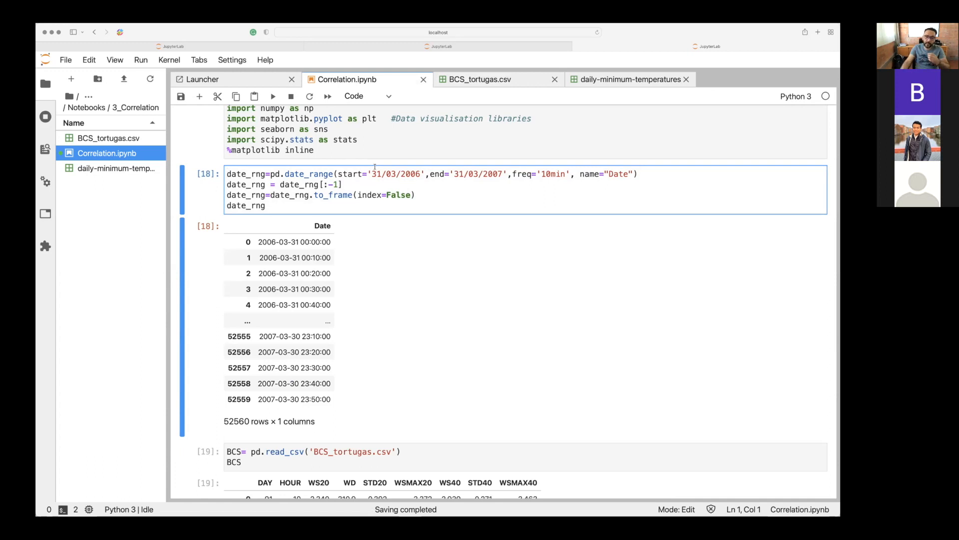
left_click(378, 173)
left_click(392, 174)
left_click(406, 174)
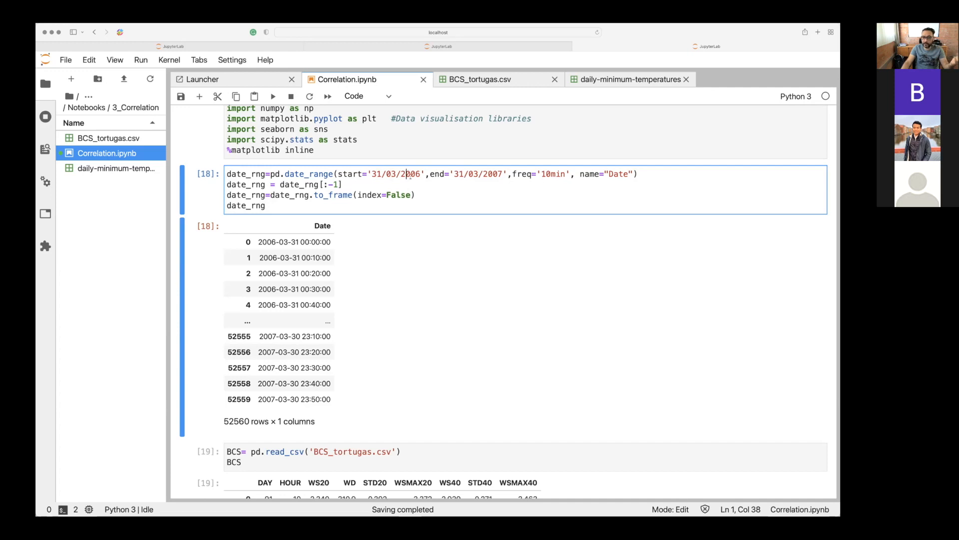
left_click(435, 175)
left_click_drag(464, 175, 478, 178)
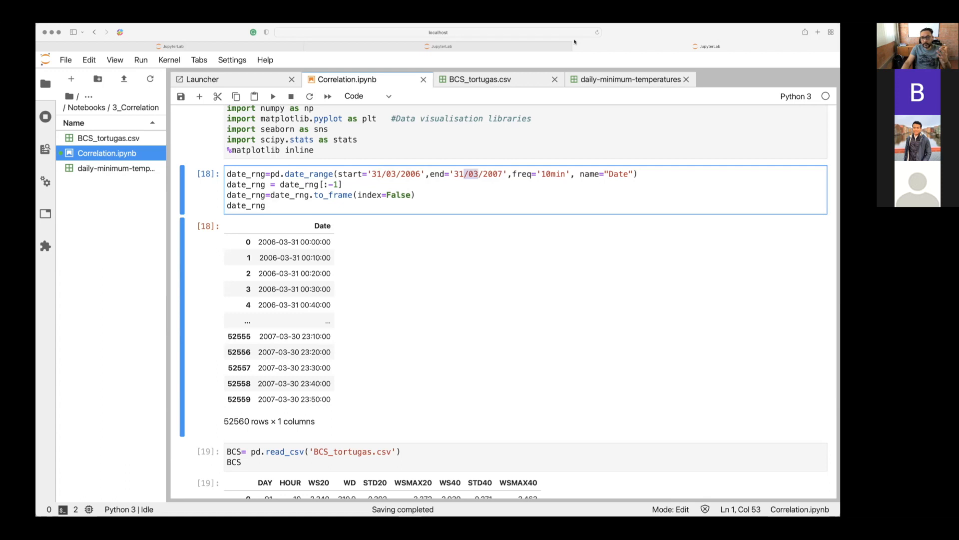
Switch to BCS_tortugas.csv and check the DAY and HOUR values in its last row.
left_click(491, 76)
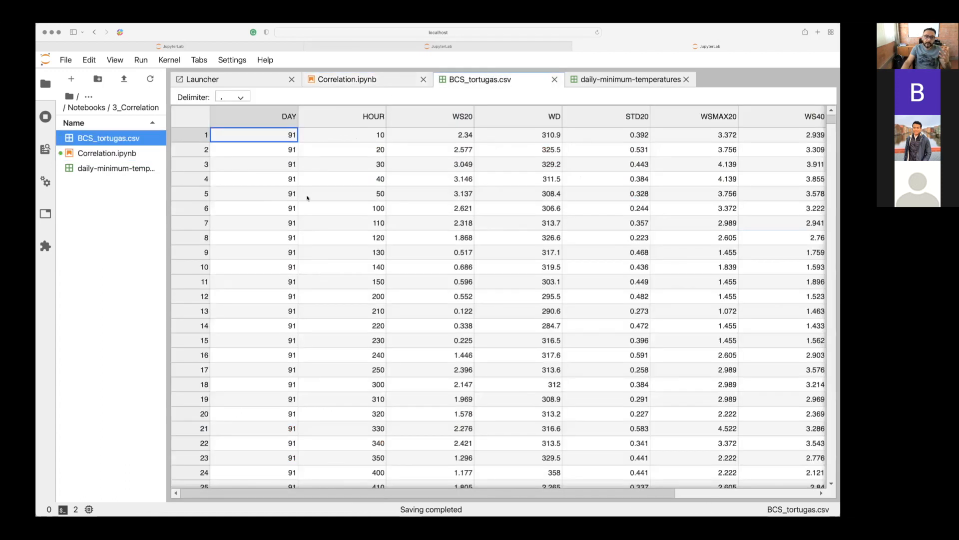
scroll(307, 198, "down", 4)
scroll(307, 198, "down", 20)
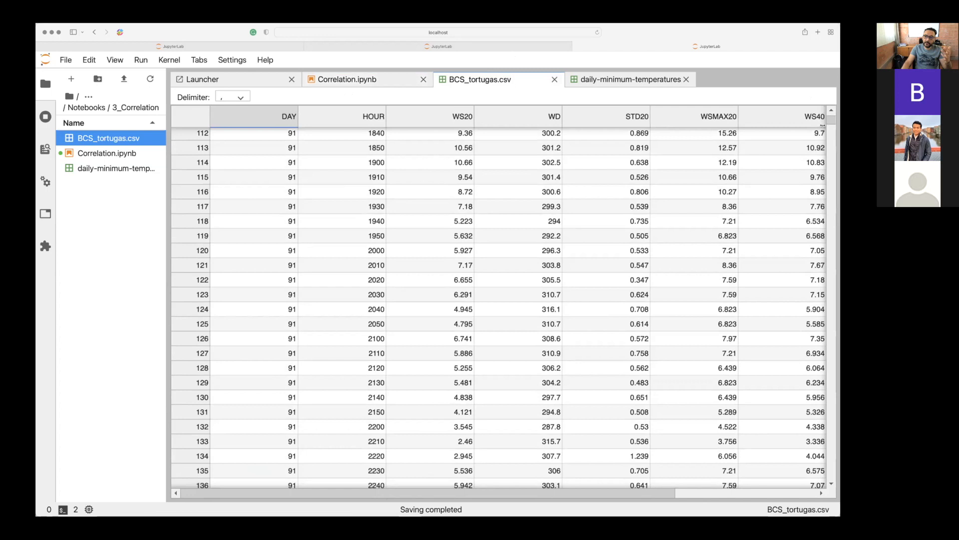
left_click_drag(829, 121, 809, 484)
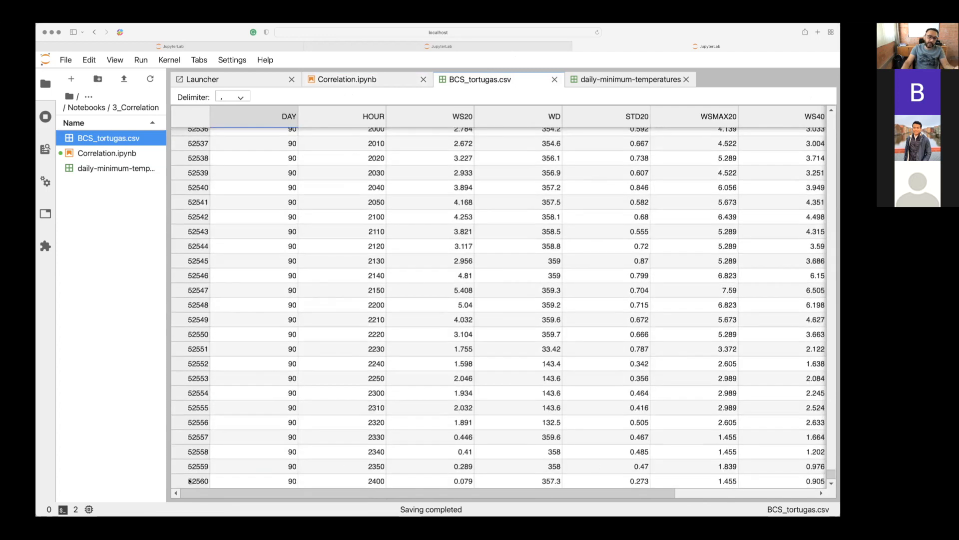
left_click(273, 482)
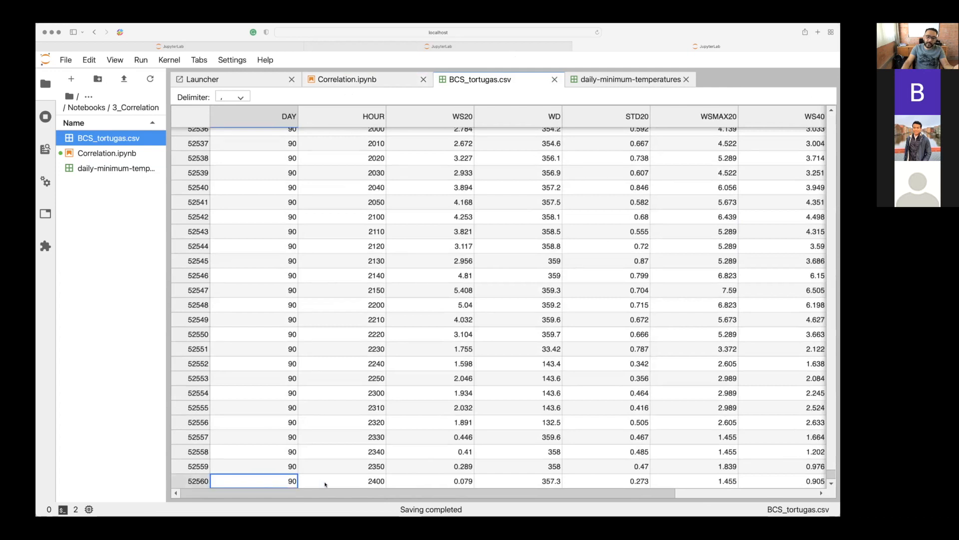
left_click(325, 483)
Look back through the final rows and the middle of the wind table, following the DAY and HOUR columns.
scroll(550, 400, "up", 5)
scroll(550, 400, "right", 1)
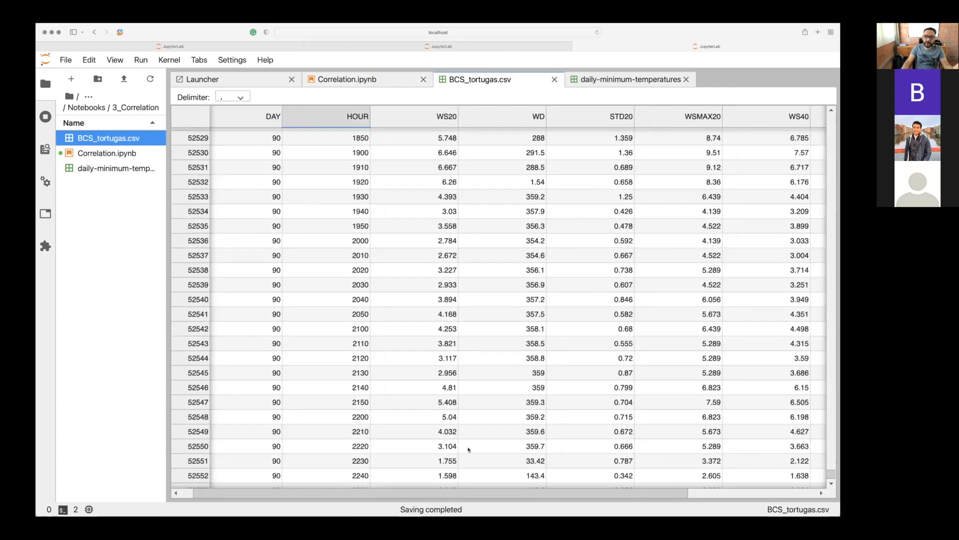
left_click_drag(825, 482, 832, 316)
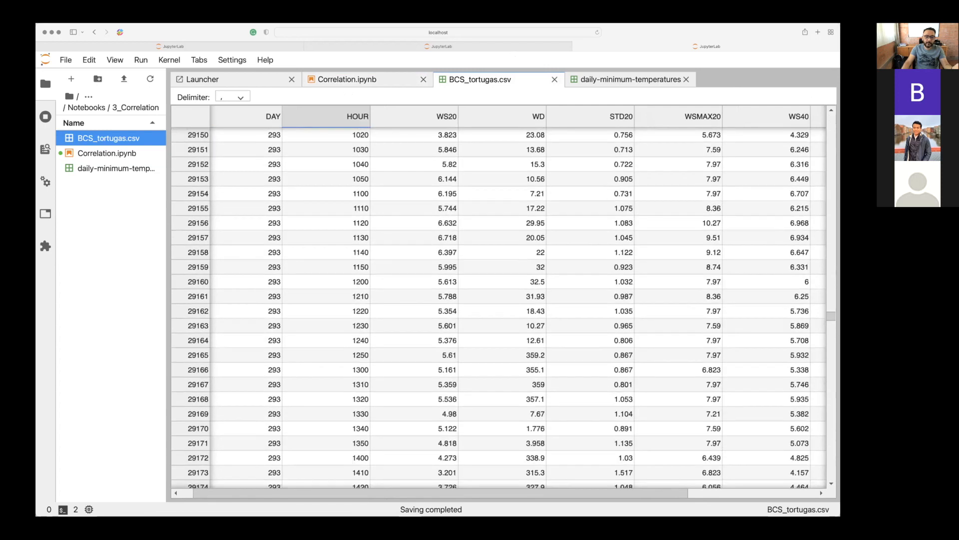
scroll(269, 278, "down", 10)
scroll(268, 279, "left", 1)
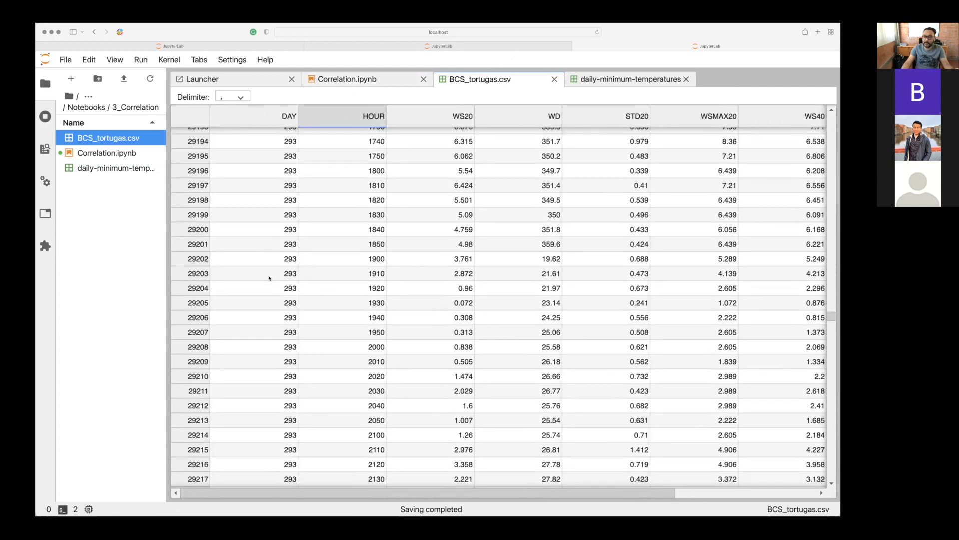
Return to Correlation.ipynb and examine the pd.date_range function name in the date_rng cell, highlighting it.
left_click(349, 82)
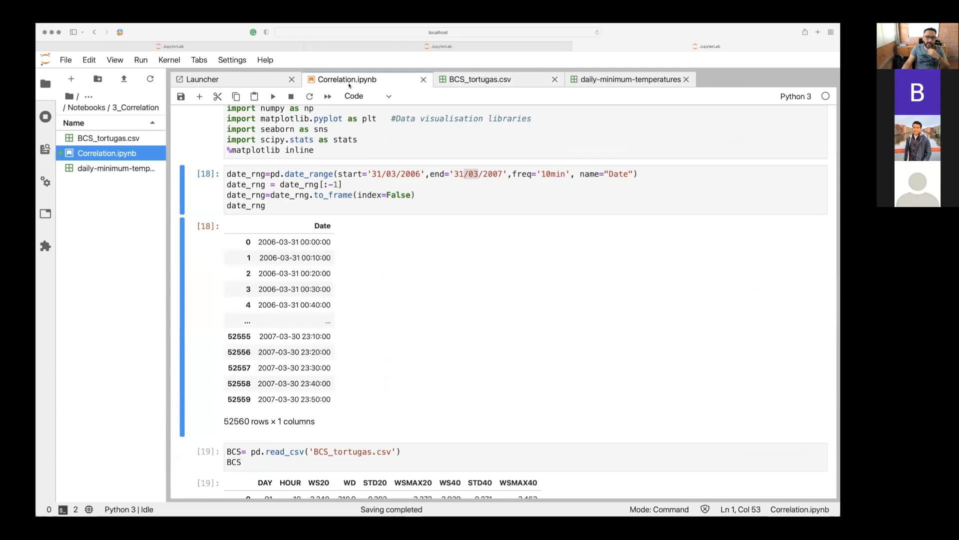
left_click(384, 174)
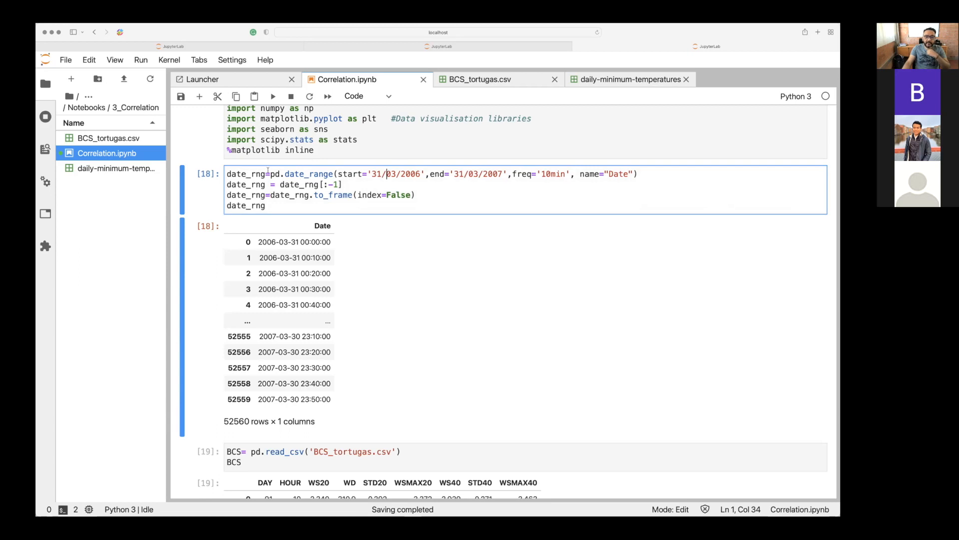
left_click(278, 173)
left_click_drag(285, 174, 317, 174)
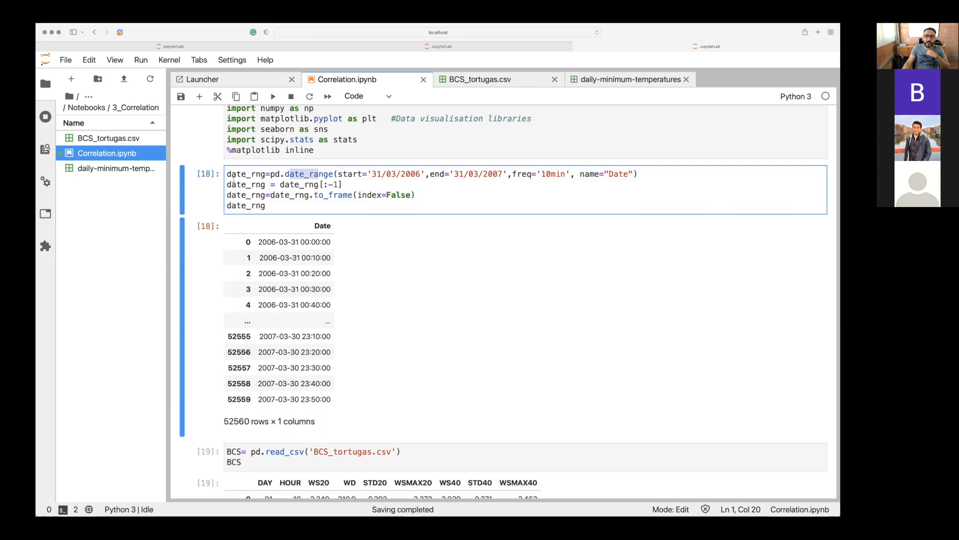
left_click(272, 173)
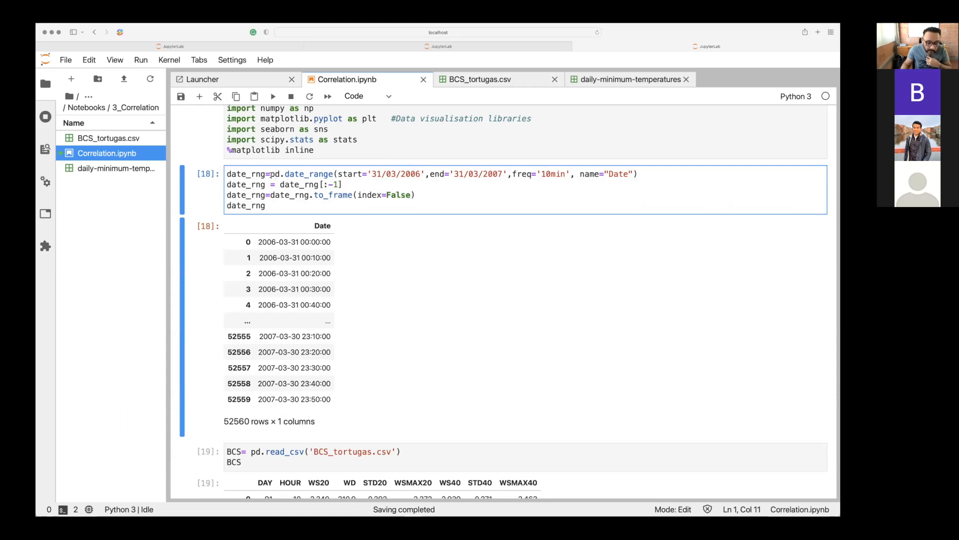
left_click_drag(290, 174, 328, 170)
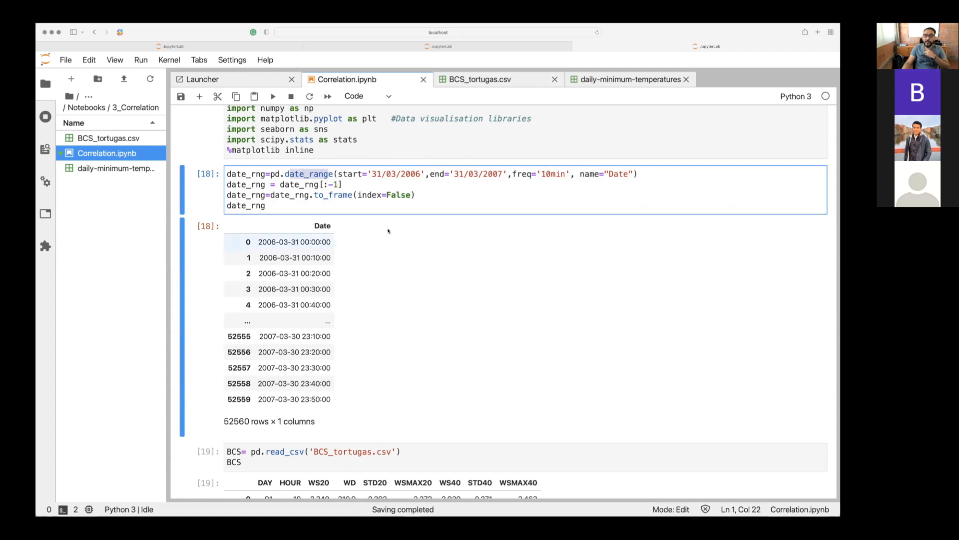
Review the start, end, freq='10min' and name="Date" arguments of pd.date_range in order.
left_click(377, 173)
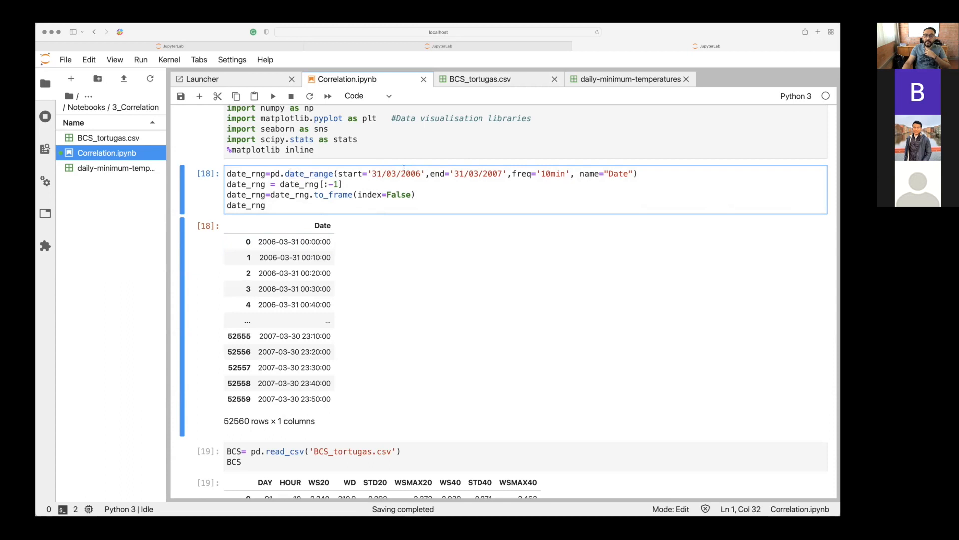
left_click(459, 173)
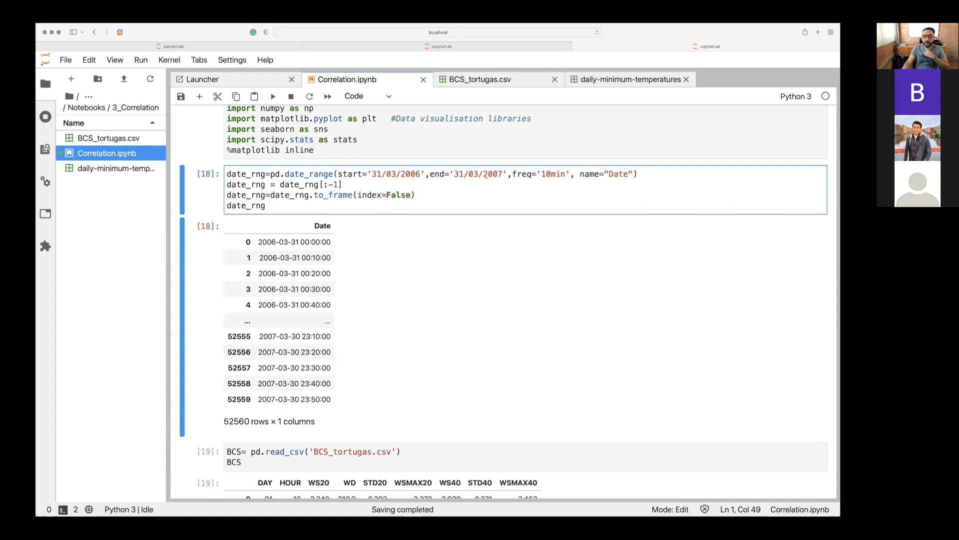
left_click(503, 175)
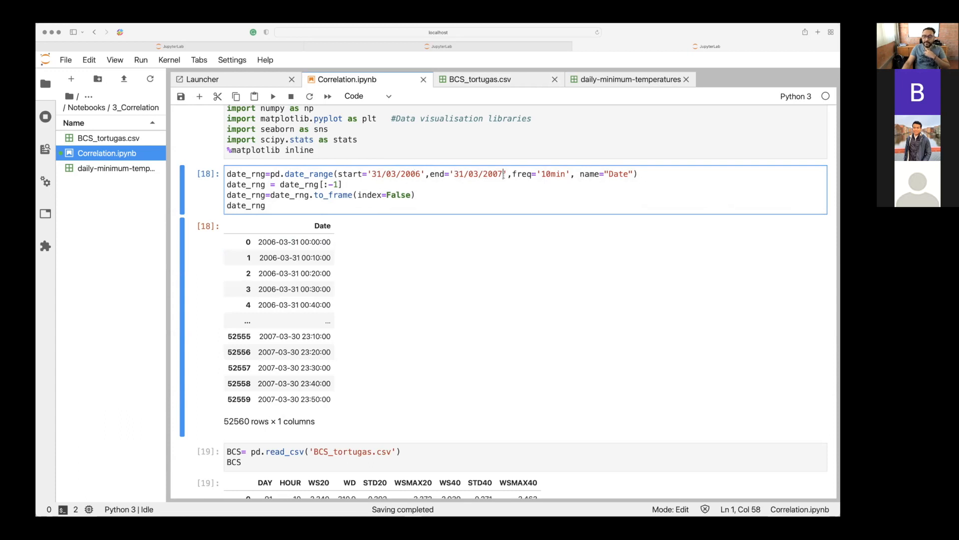
left_click(546, 174)
left_click(600, 175)
Check the to_frame conversion line and run the date_rng cell again.
left_click(326, 196)
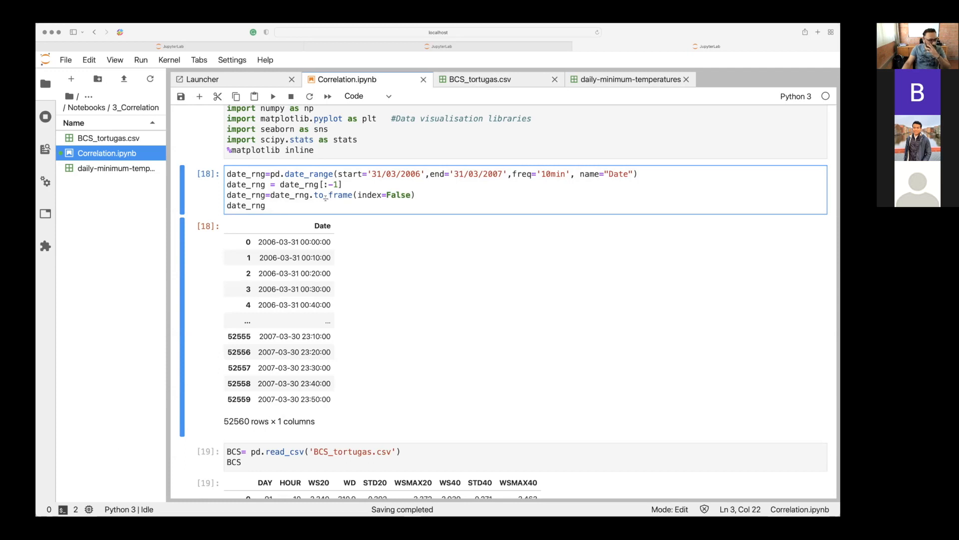
left_click(281, 207)
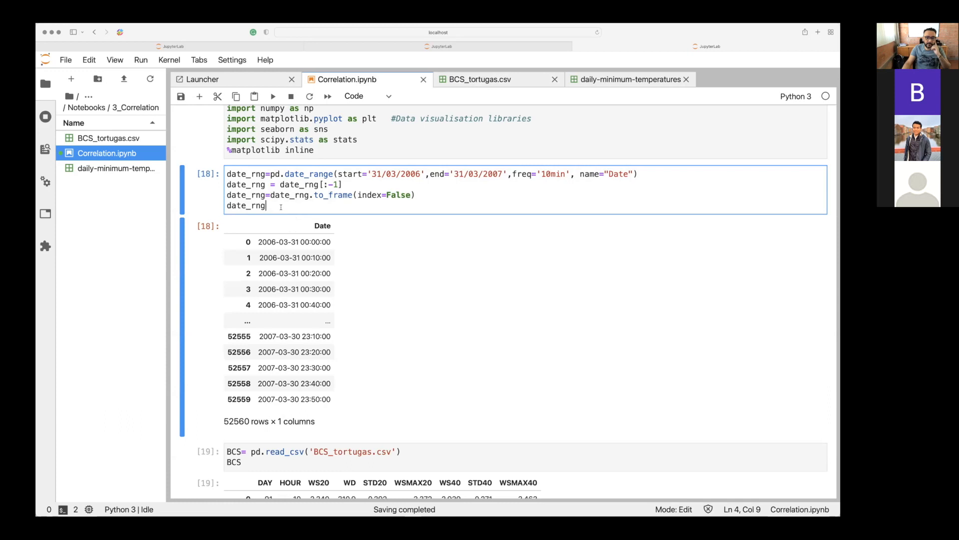
key("shift+Return")
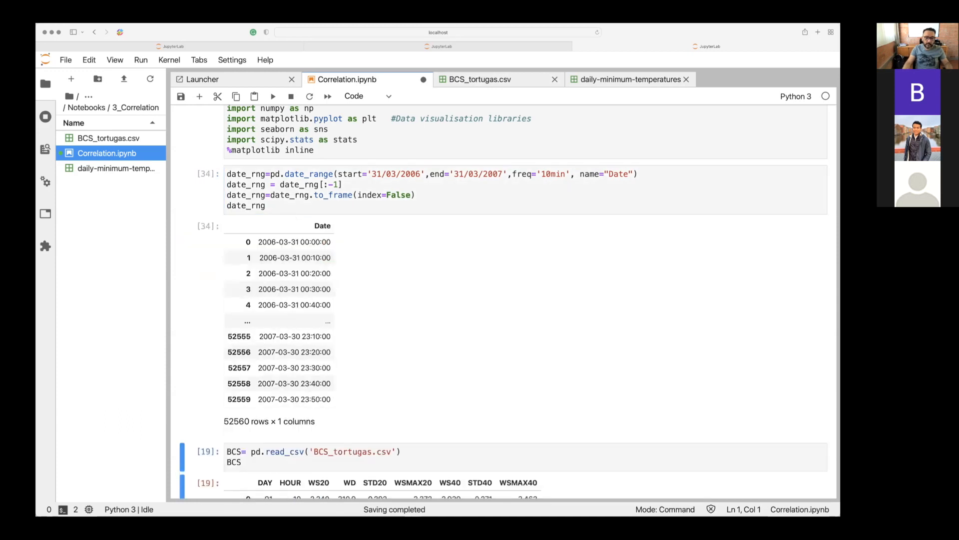
Examine the index=False argument and compare the date_rng output with the BCS table below it.
scroll(504, 302, "down", 2)
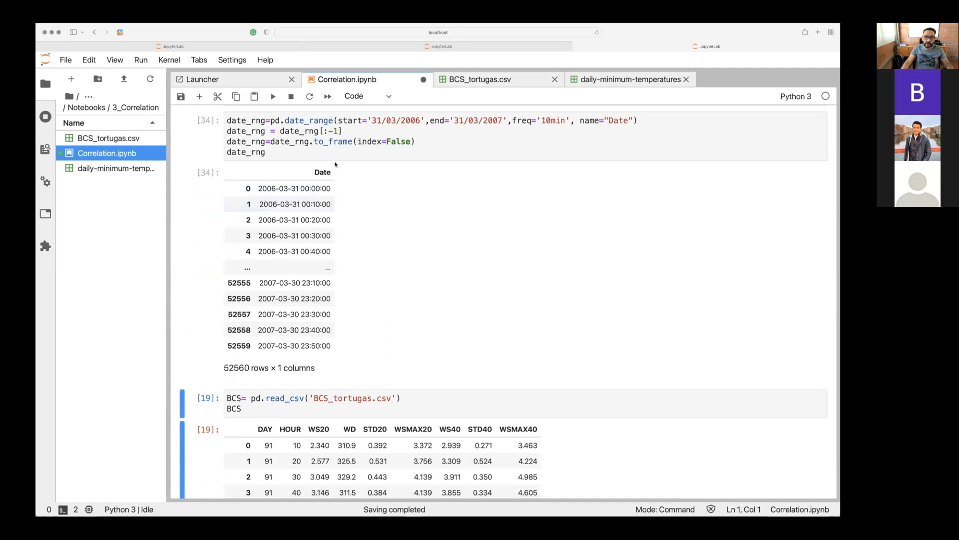
left_click(368, 142)
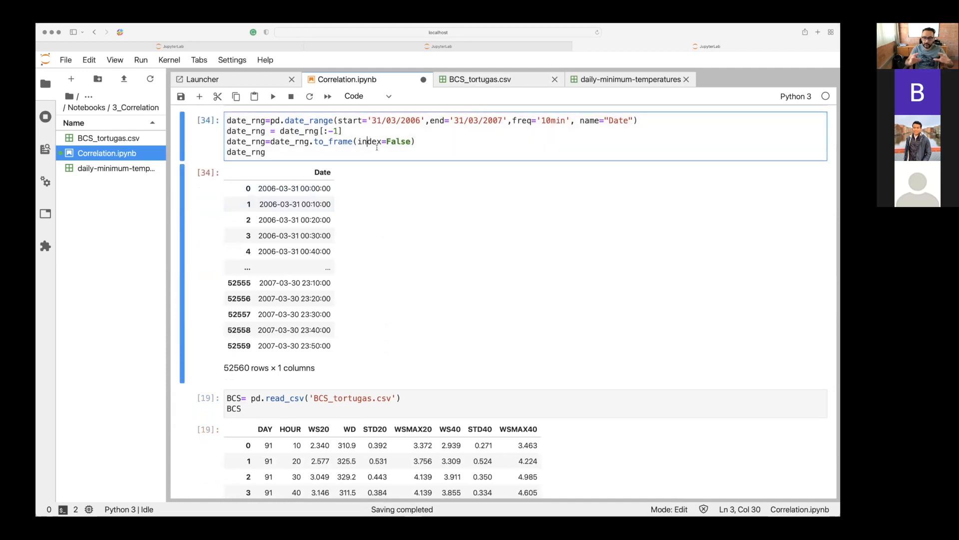
scroll(319, 345, "down", 2)
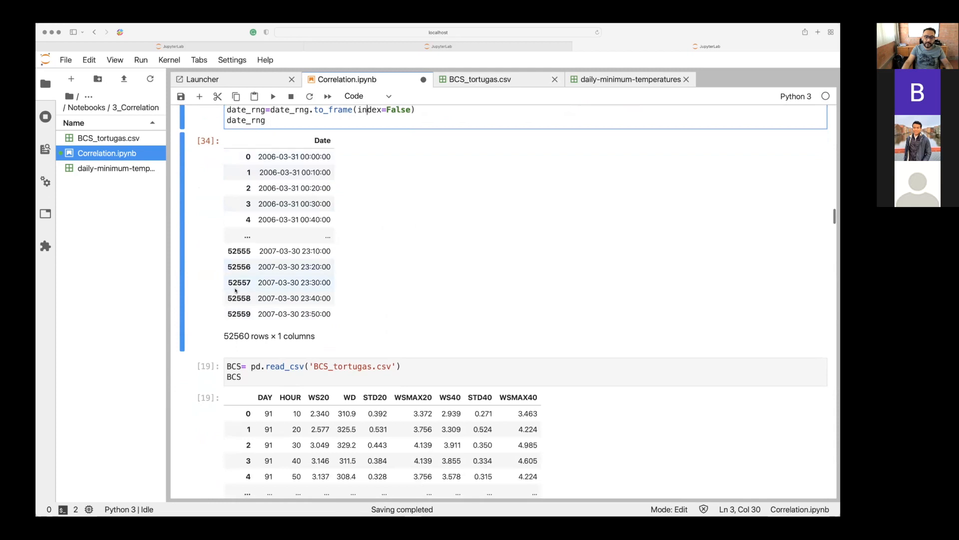
scroll(239, 234, "down", 5)
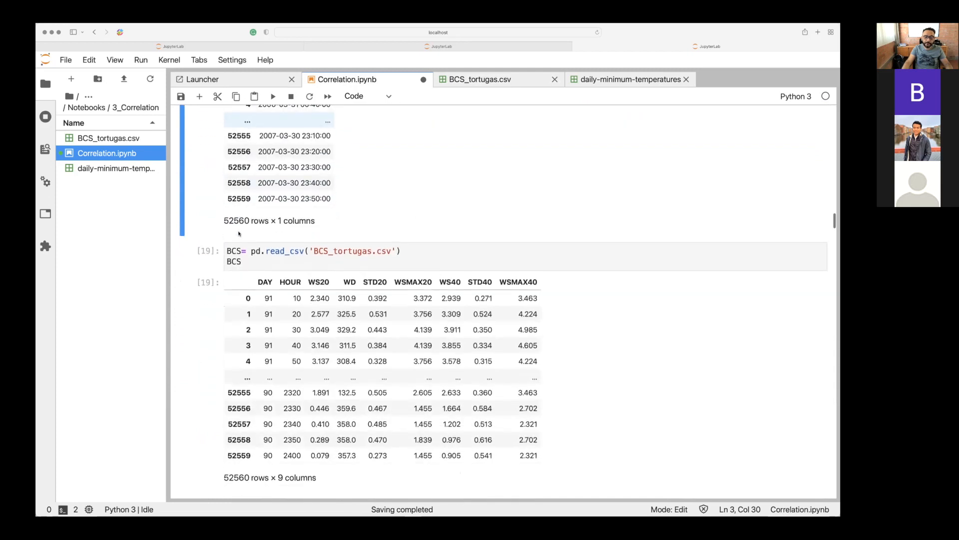
scroll(239, 233, "down", 3)
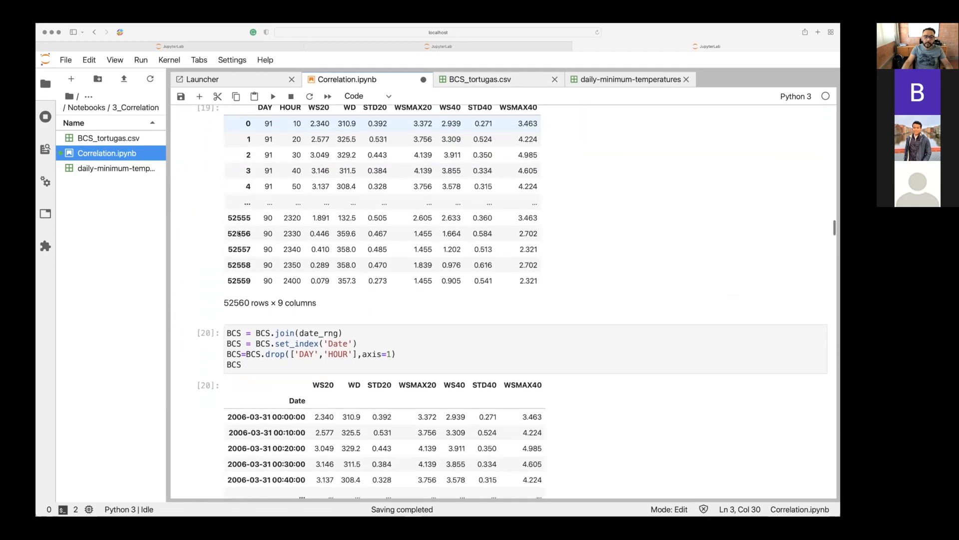
scroll(239, 234, "up", 6)
scroll(239, 234, "up", 5)
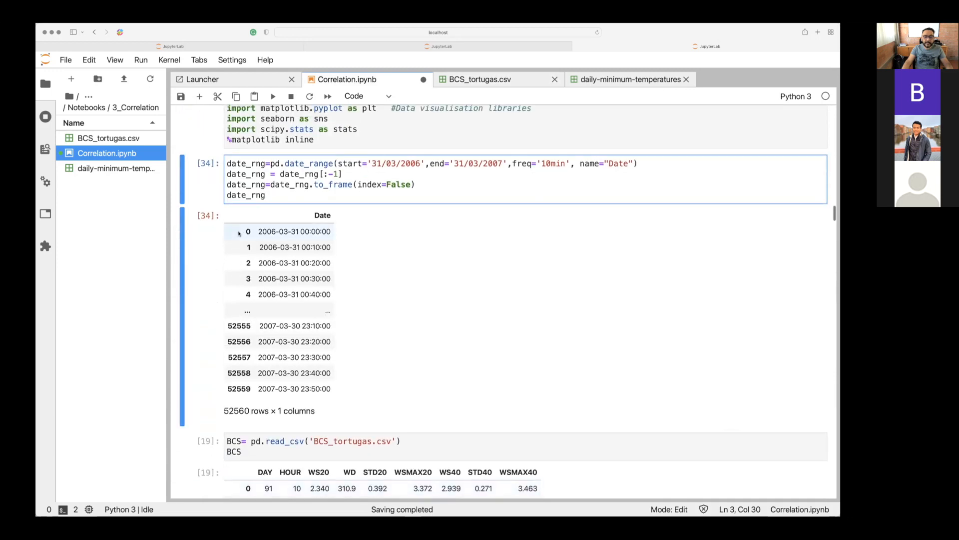
Inspect the cell joining date_rng to BCS and its Date-indexed output, then recheck both source tables.
scroll(239, 233, "down", 5)
scroll(239, 233, "down", 10)
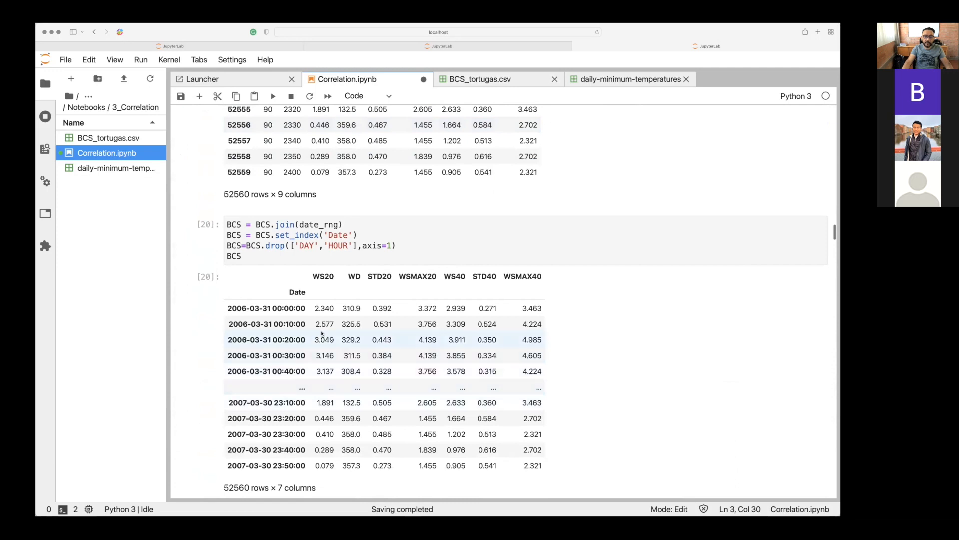
scroll(286, 299, "up", 6)
scroll(285, 298, "up", 1)
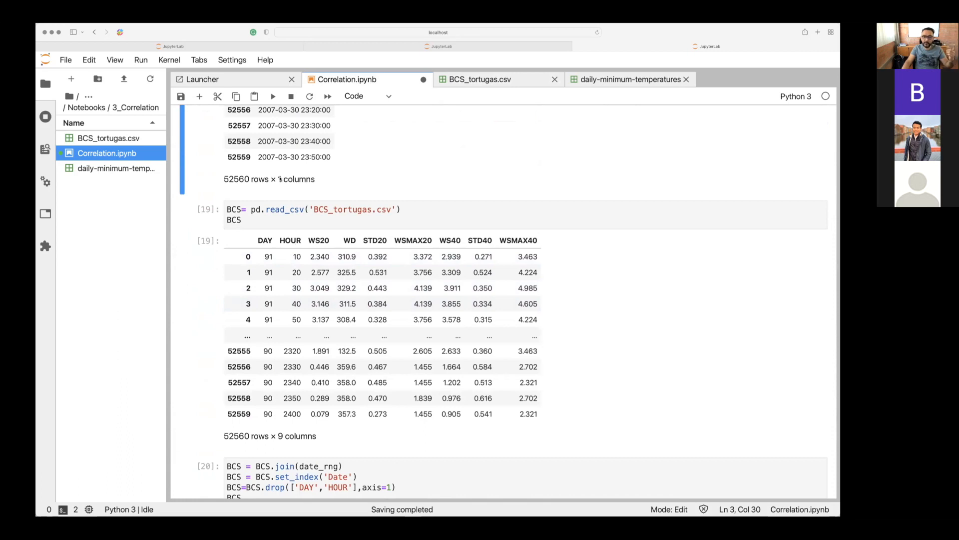
scroll(279, 177, "up", 4)
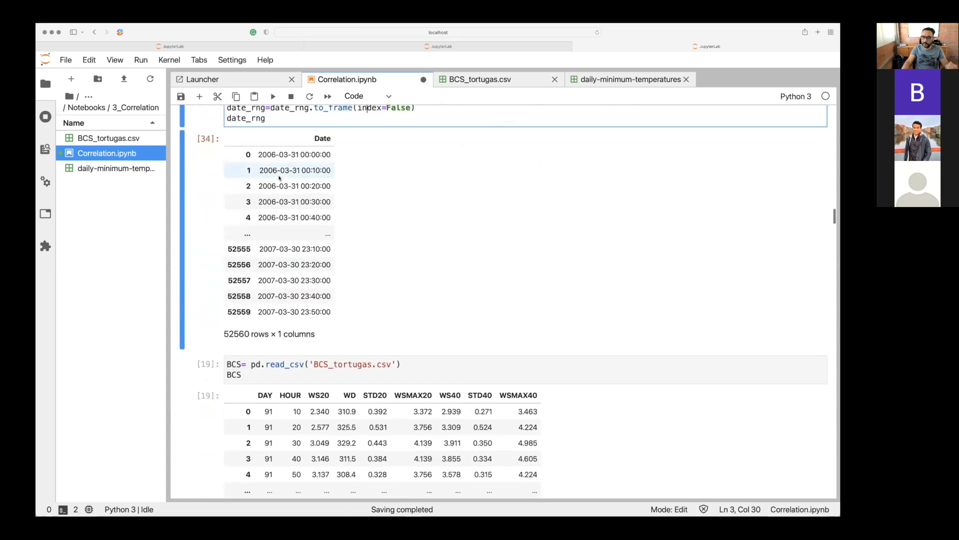
scroll(280, 178, "down", 5)
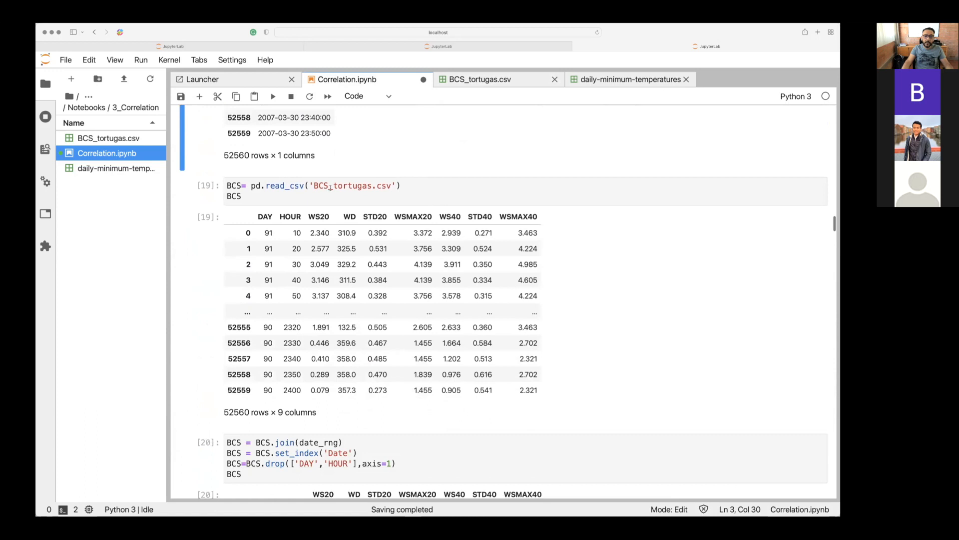
Review the cell that reads BCS_tortugas.csv into BCS, including its first-row DAY value and variable name.
left_click(331, 188)
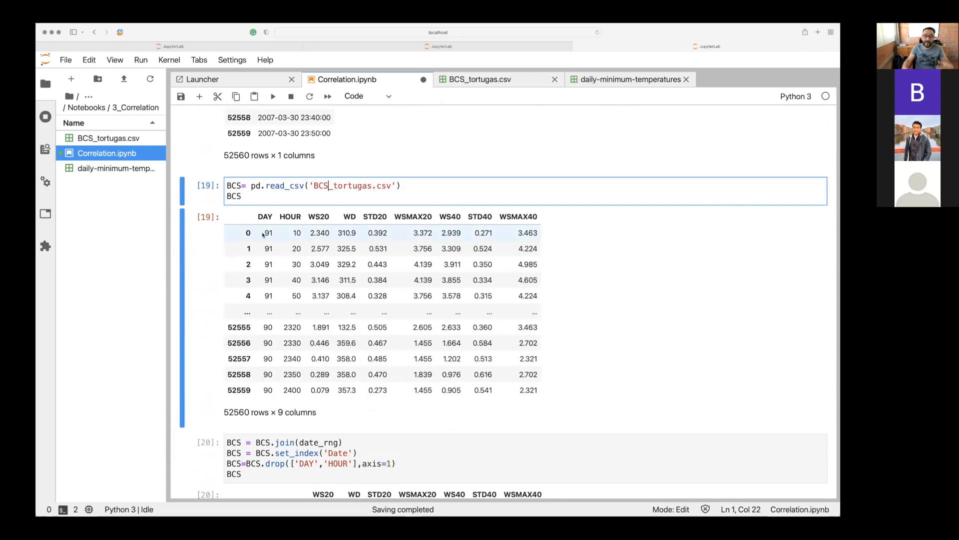
left_click(269, 235)
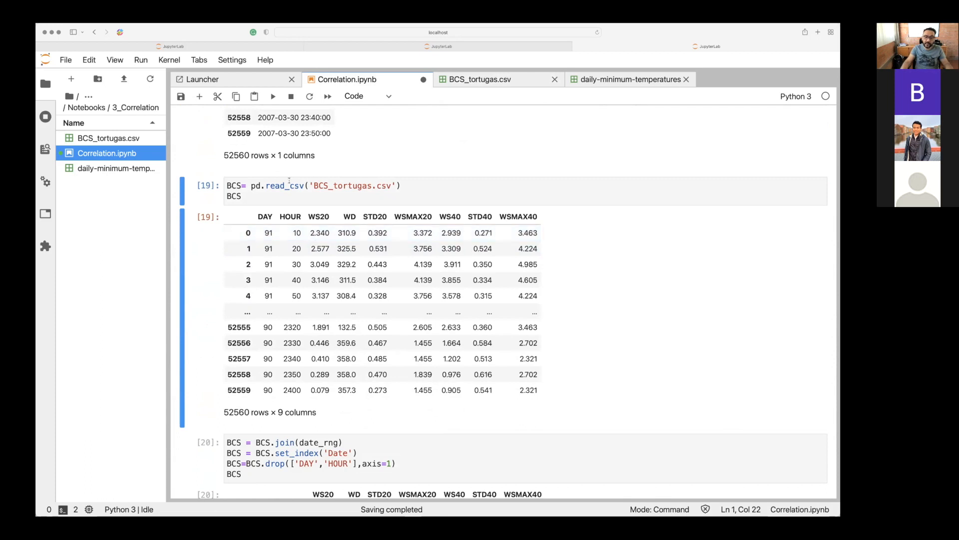
left_click(235, 185)
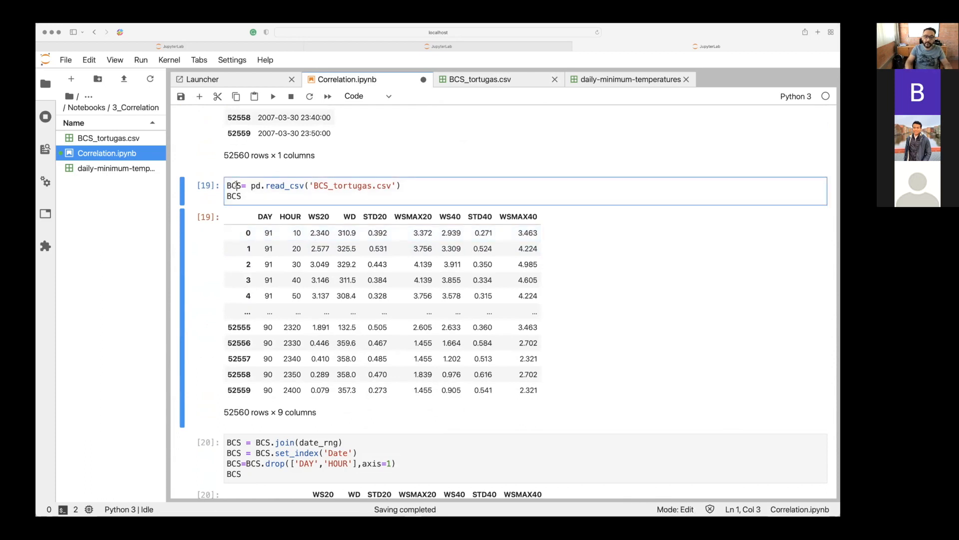
left_click(227, 186)
scroll(228, 186, "up", 3)
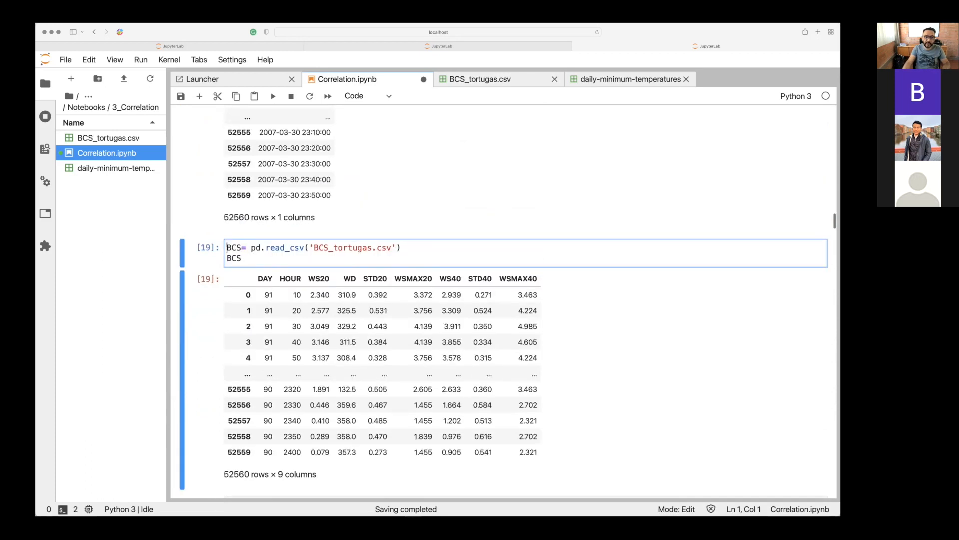
Check the date_rng and BCS variables and try to run the cell that joins them.
scroll(251, 174, "up", 3)
left_click_drag(266, 213, 223, 214)
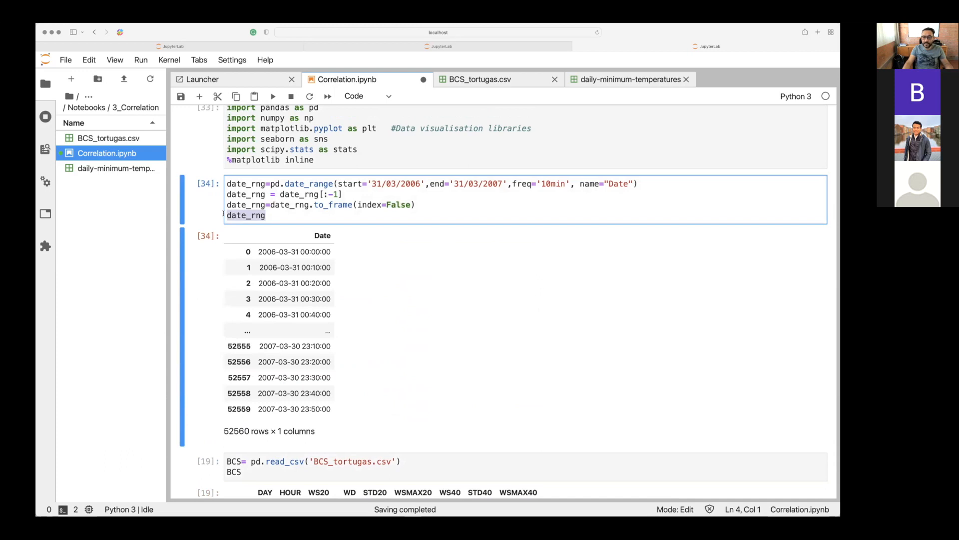
scroll(229, 225, "down", 4)
left_click(238, 273)
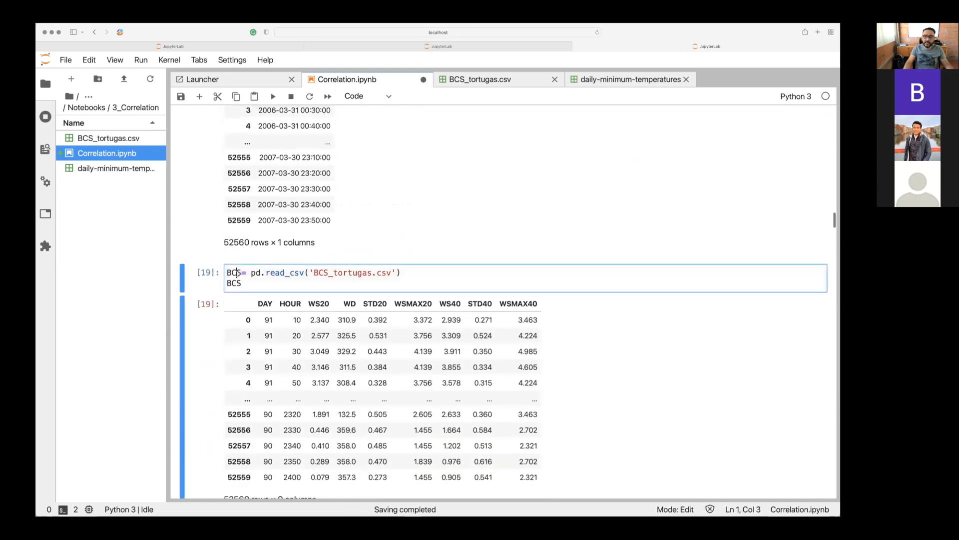
scroll(238, 274, "down", 4)
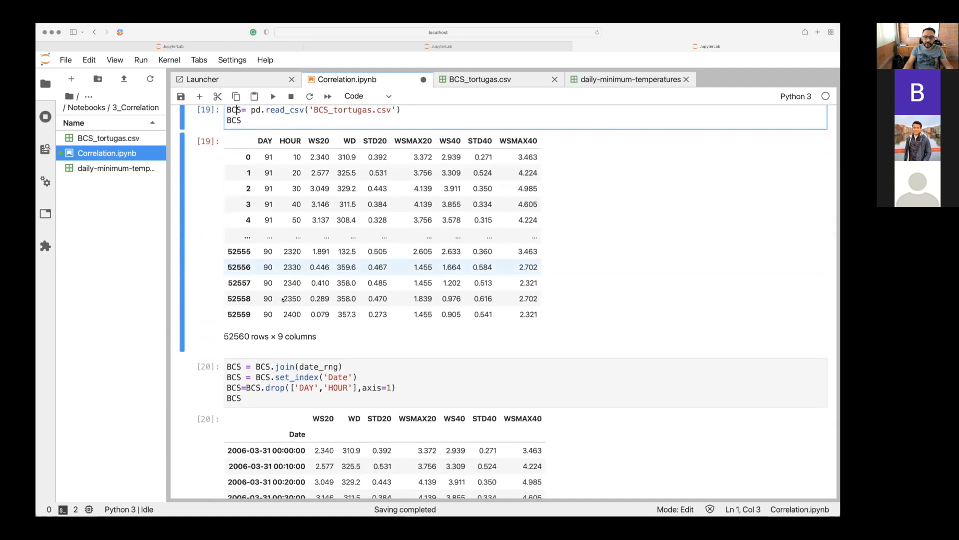
left_click(427, 365)
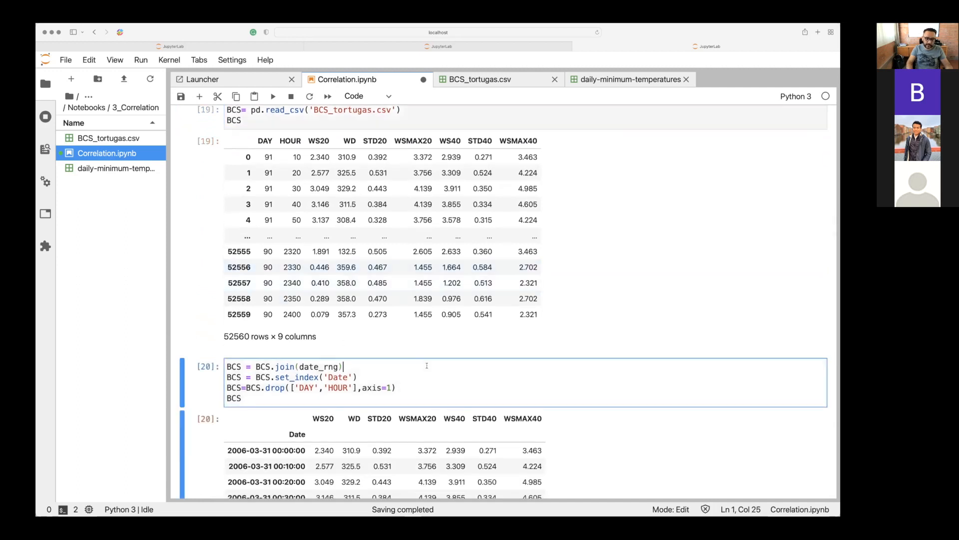
key("shift+Return")
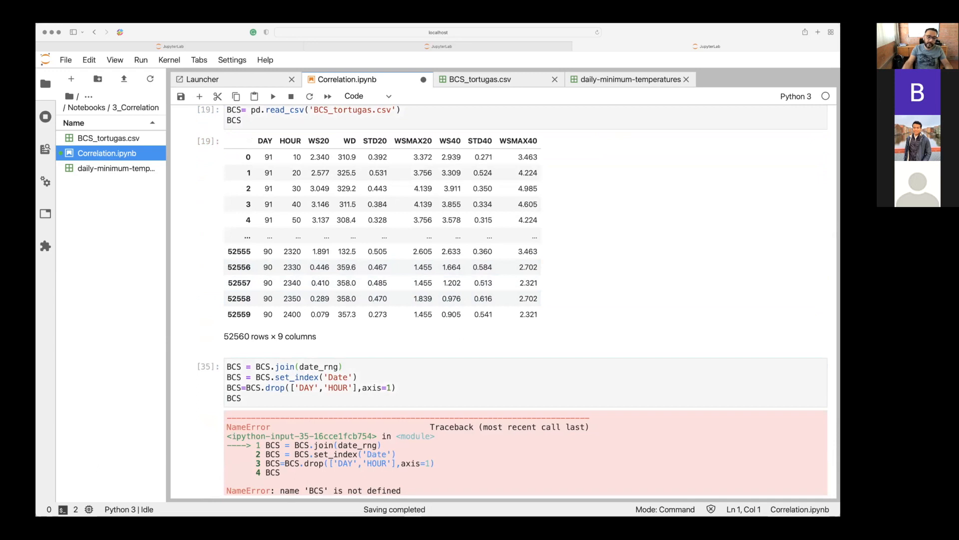
Run the cell reading BCS_tortugas.csv into BCS, followed by the cell that joins date_rng and sets the Date index.
scroll(430, 220, "up", 4)
left_click(430, 220)
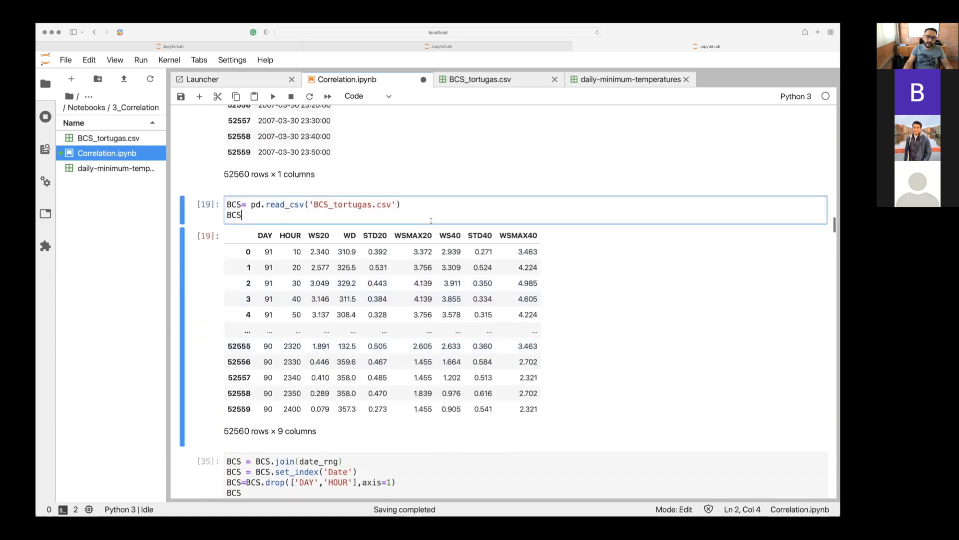
key("shift+Return")
key("shift+Return")
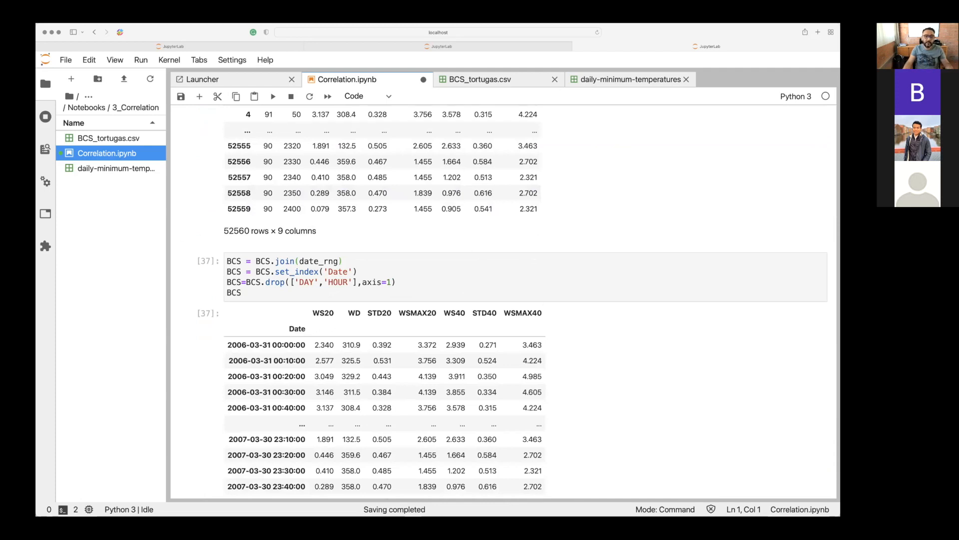
Review the joined BCS table against the start, end and freq arguments of date_range and the original BCS table.
scroll(442, 269, "down", 5)
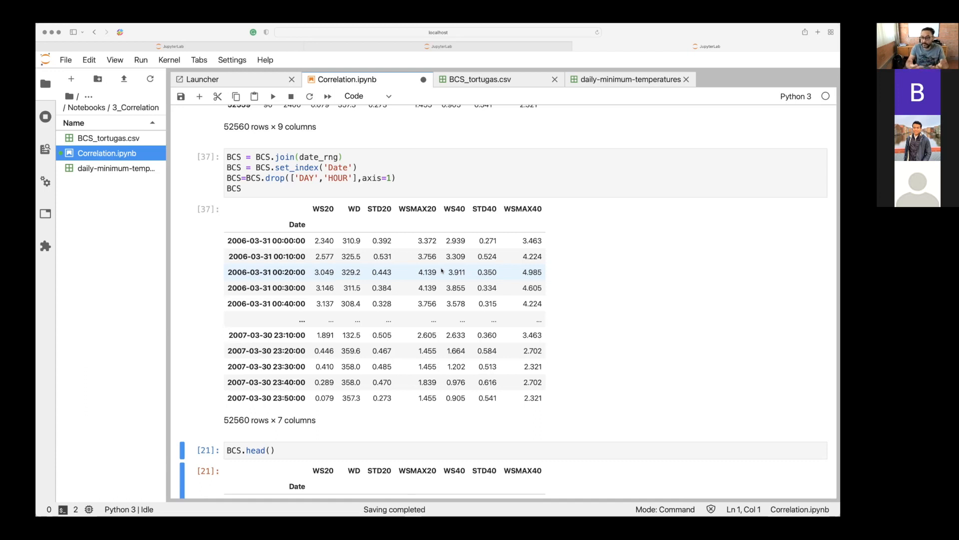
scroll(442, 271, "up", 8)
scroll(442, 270, "up", 4)
left_click(354, 148)
left_click_drag(370, 147, 521, 151)
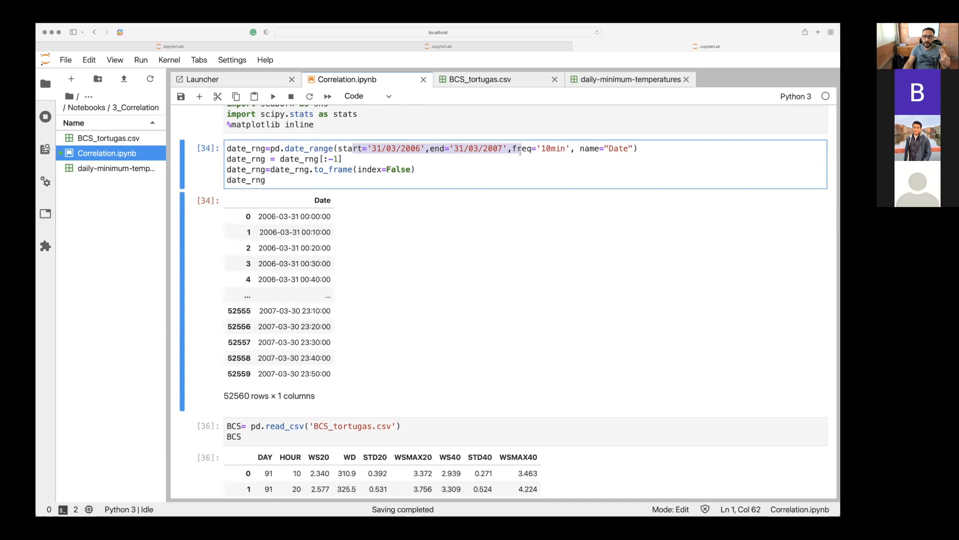
scroll(248, 364, "down", 4)
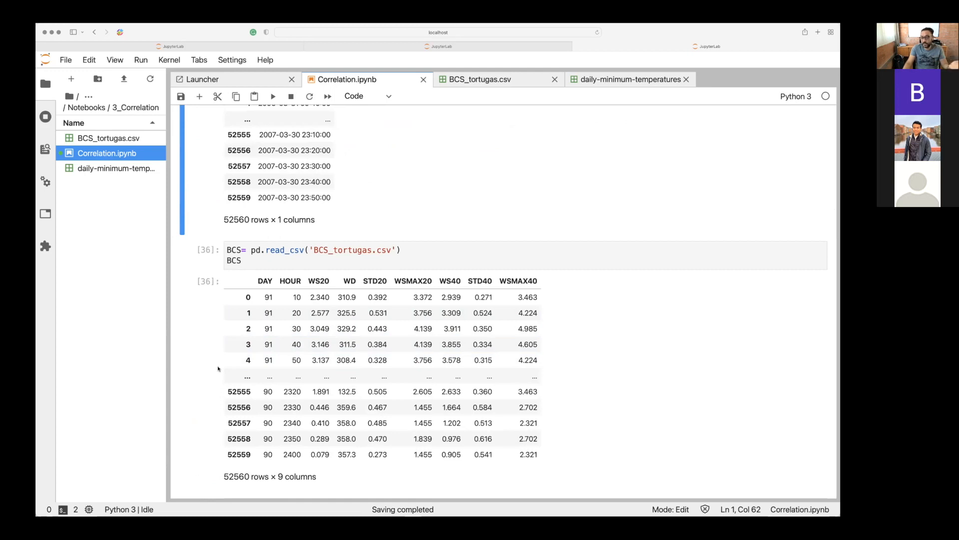
scroll(217, 369, "down", 5)
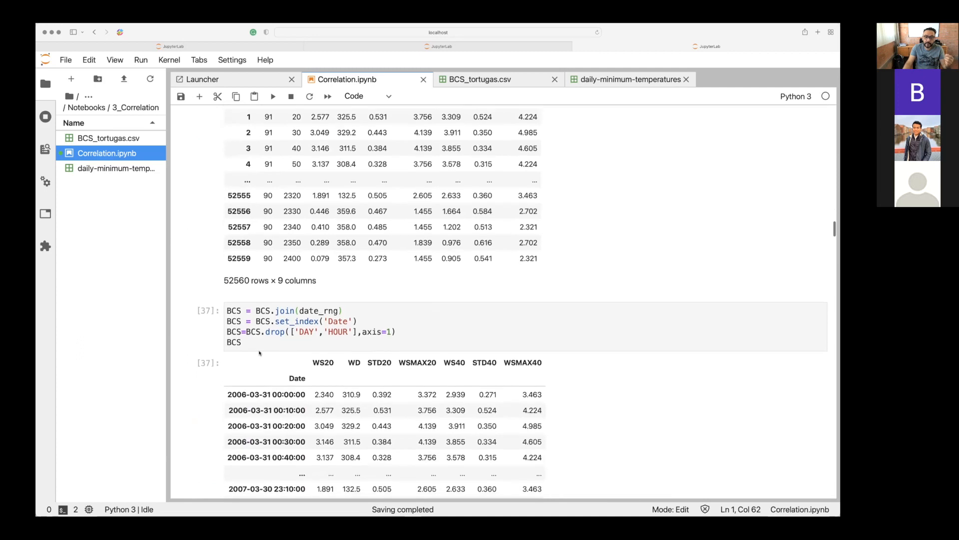
left_click(253, 329)
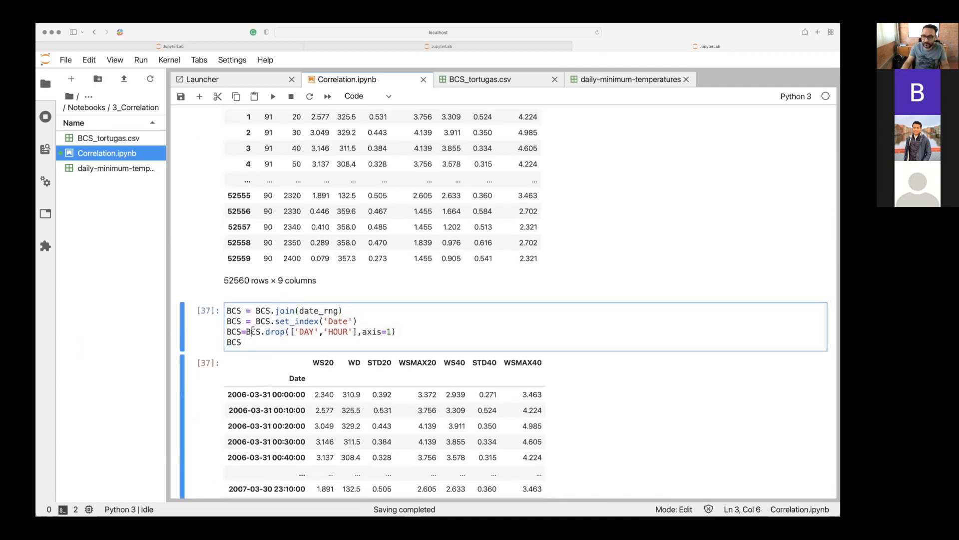
scroll(253, 329, "down", 3)
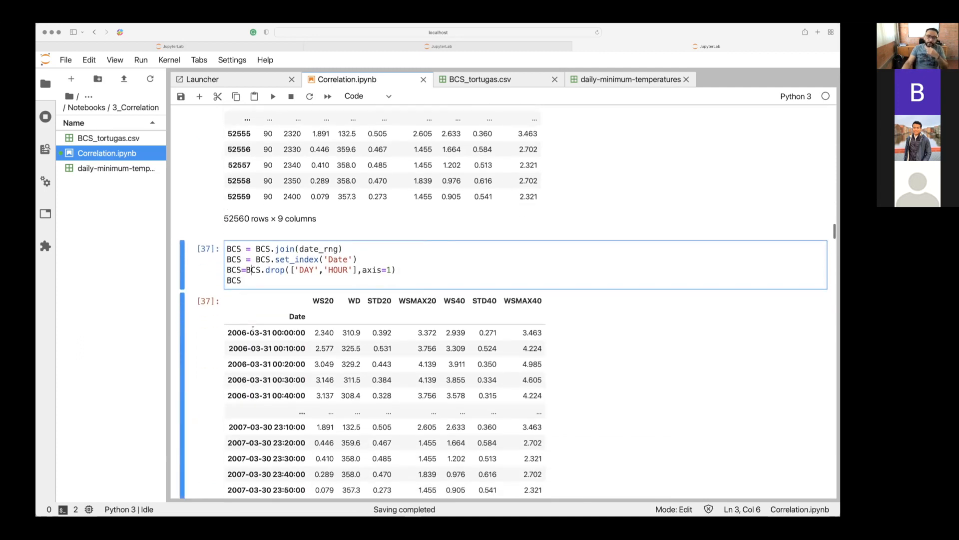
Examine how BCS is reassigned in the join(date_rng) and set_index('Date') lines.
left_click(269, 173)
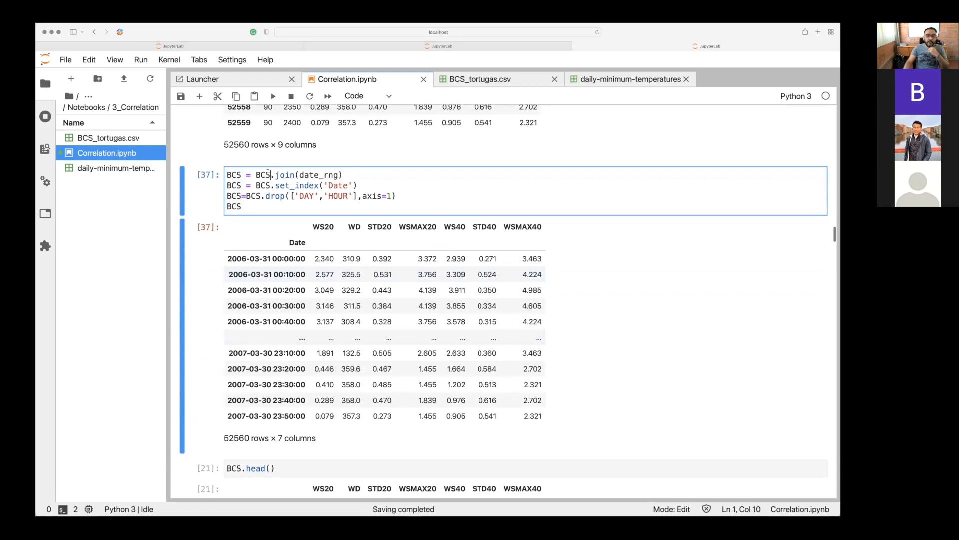
key("Left")
key("Left")
key("Left")
key("Left")
key("Left")
key("Left")
key("Left")
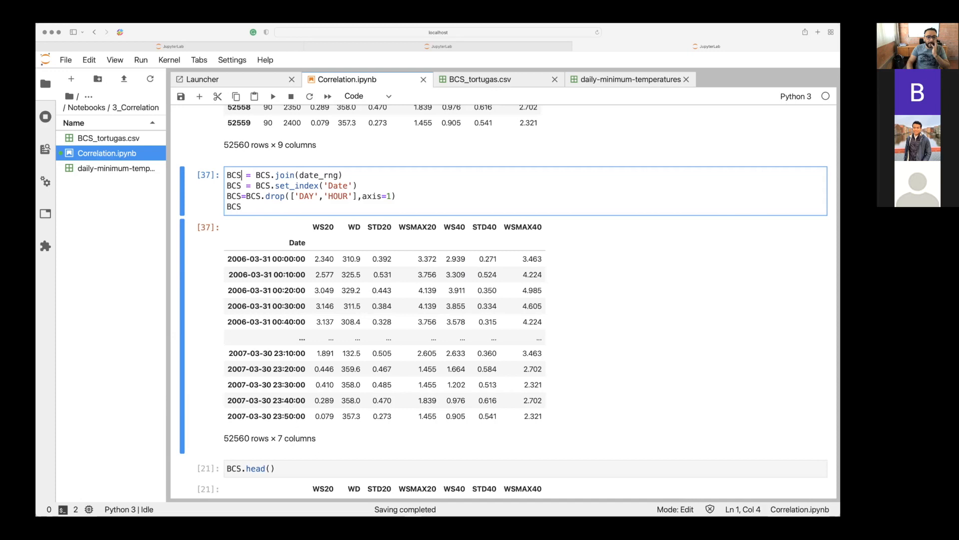
key("Right")
key("Right")
key("Right")
key("Right")
key("Right")
key("Right")
key("Right")
key("Right")
key("Right")
key("Right")
key("Right")
key("Right")
key("Right")
key("Right")
key("Right")
key("Right")
key("Right")
key("Right")
key("Down")
key("Left")
key("Left")
key("Left")
key("Left")
key("Left")
key("Left")
key("Left")
key("Left")
key("Left")
key("Left")
key("Left")
key("Left")
key("Left")
key("Left")
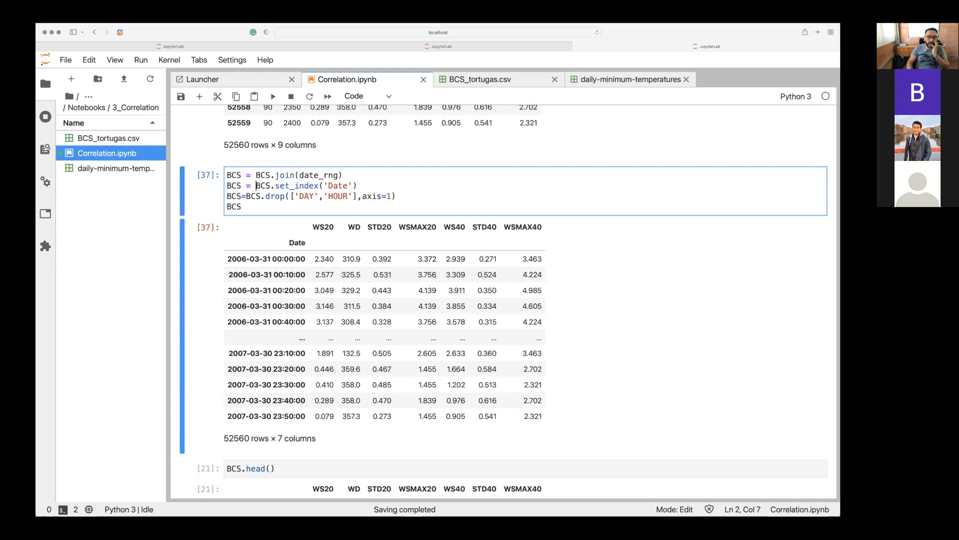
key("Right")
key("Right")
key("Right")
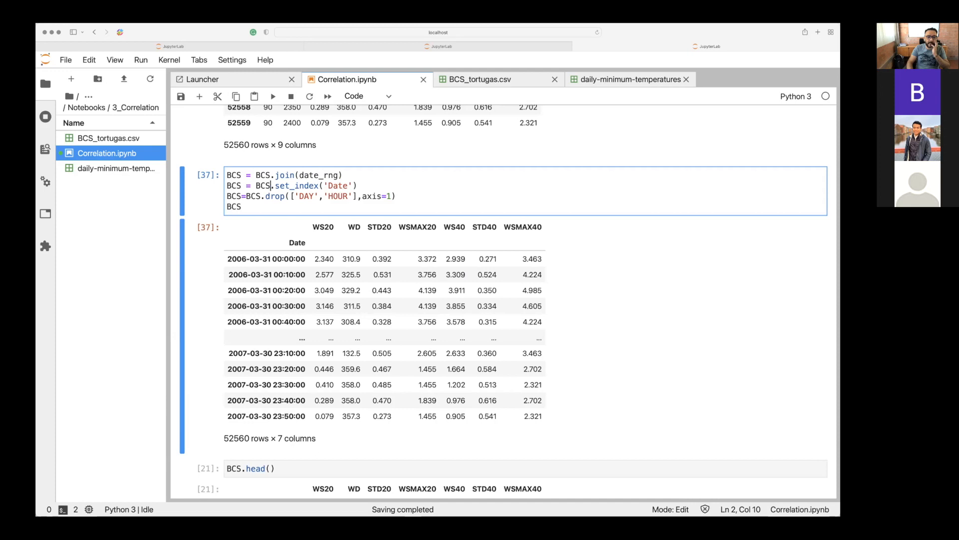
Split the cell after the BCS.join(date_rng) line, add a BCS line to the new join cell and run it.
left_click(367, 174)
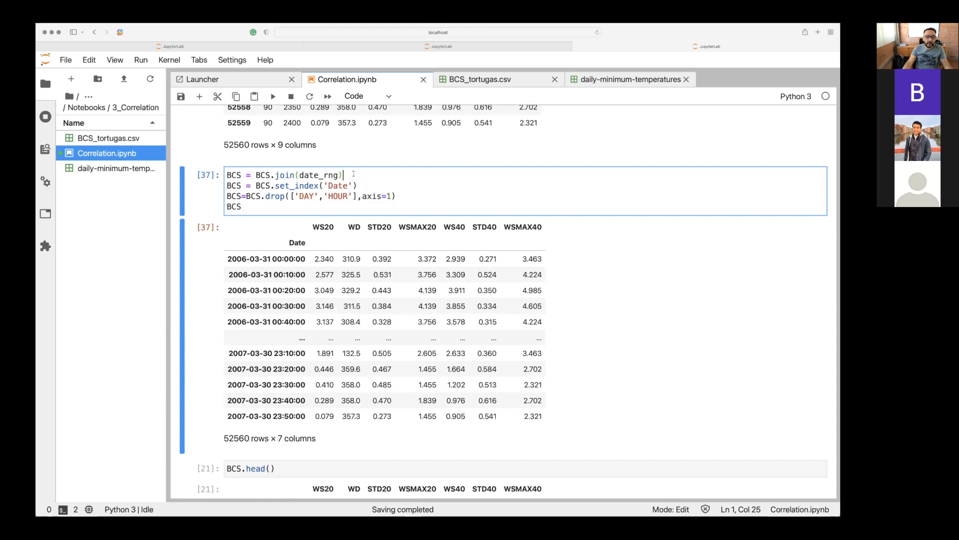
right_click(353, 173)
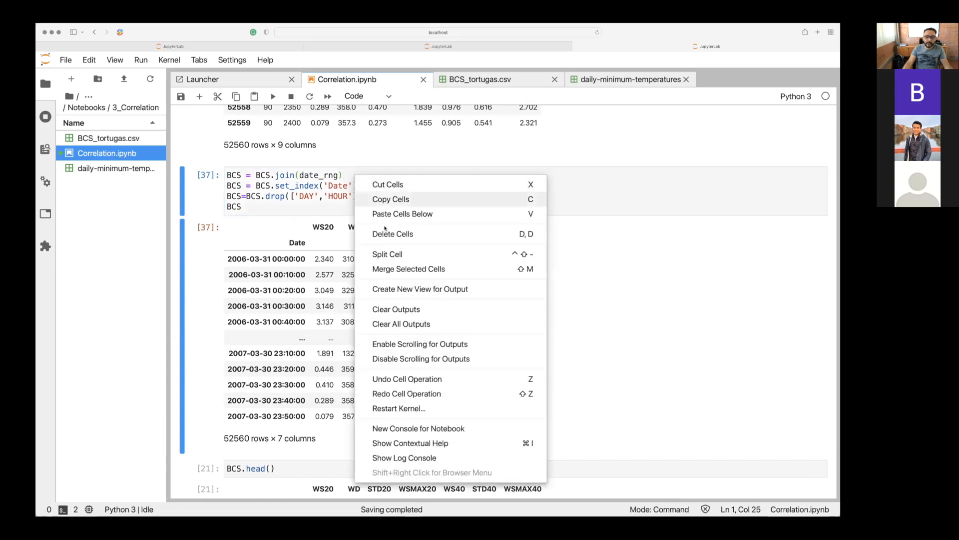
left_click(388, 254)
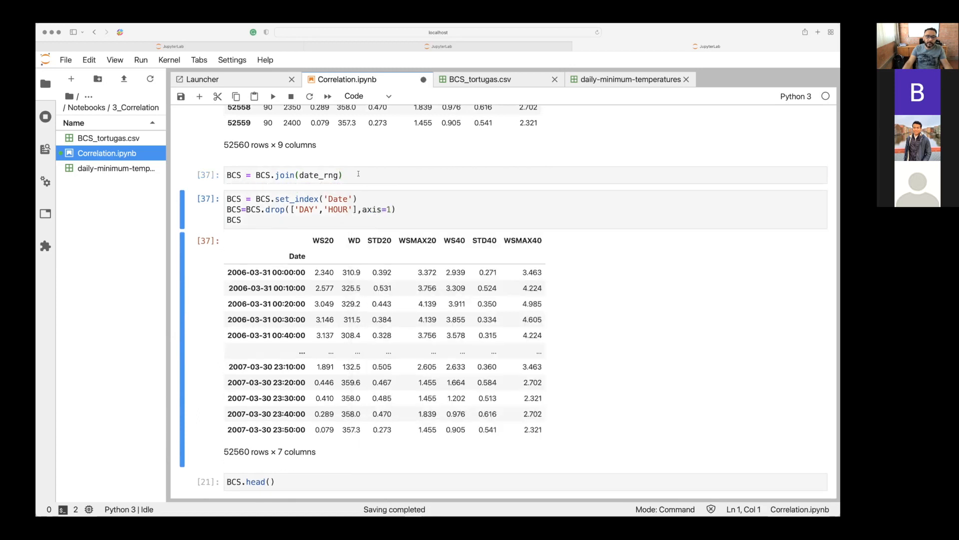
left_click(358, 174)
key("Return")
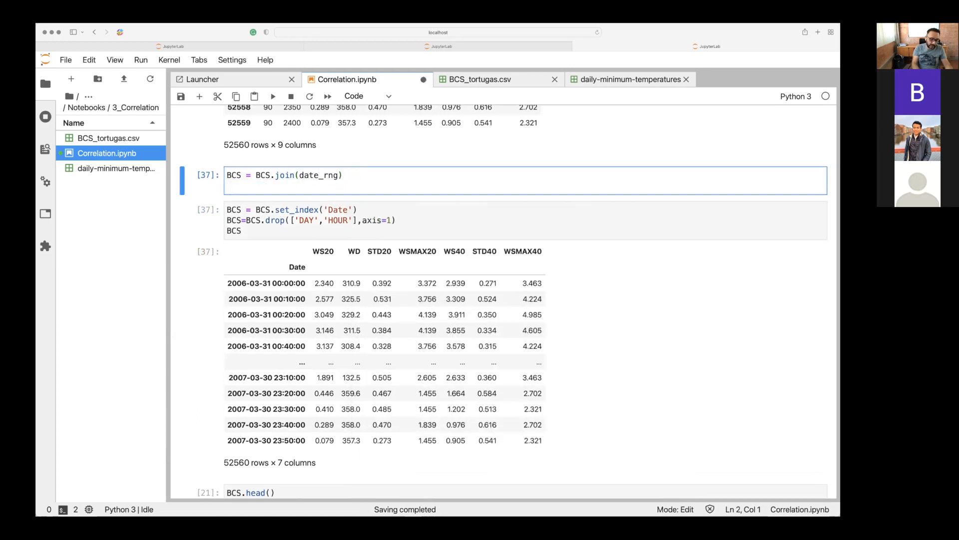
type("BCS")
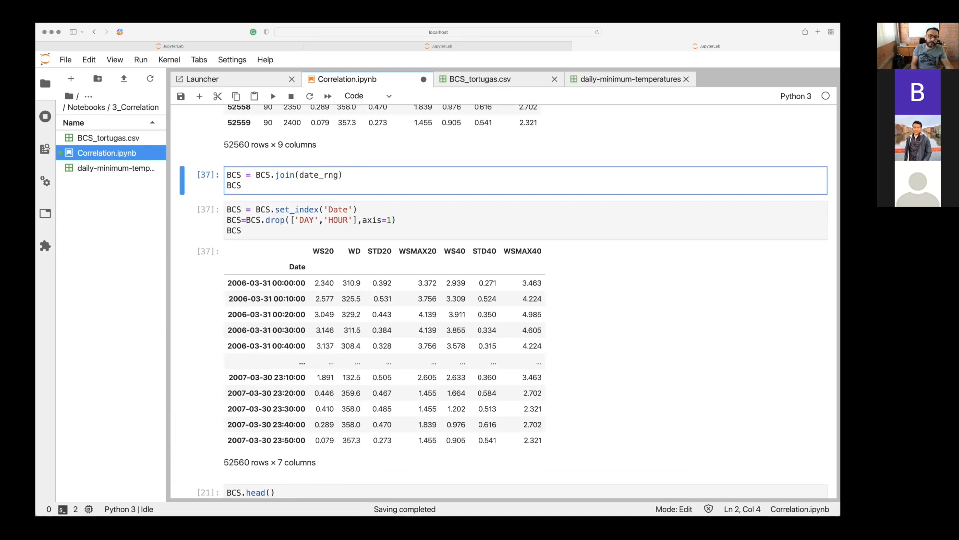
key("shift+Return")
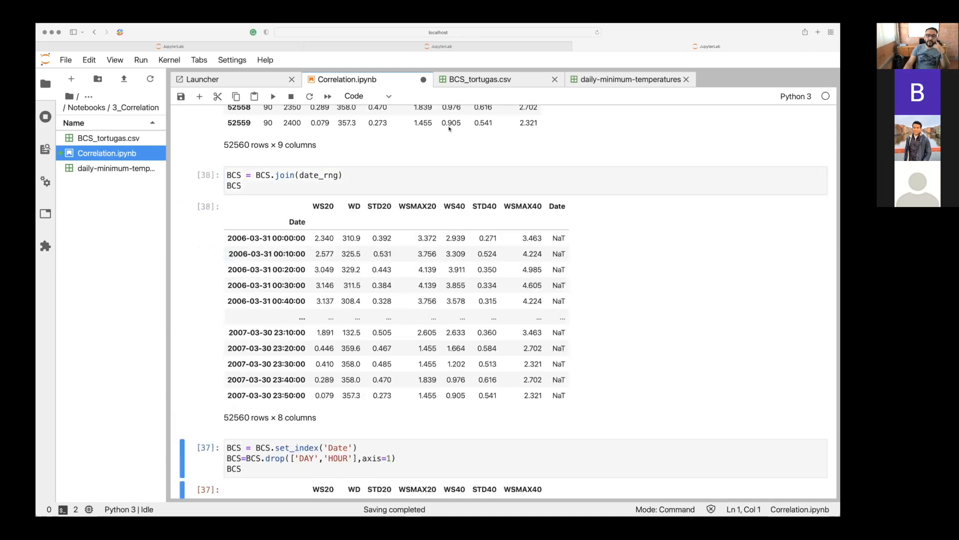
Reload BCS by running the read_csv cell again, and rerun the separate join(date_rng) cell.
scroll(273, 269, "up", 5)
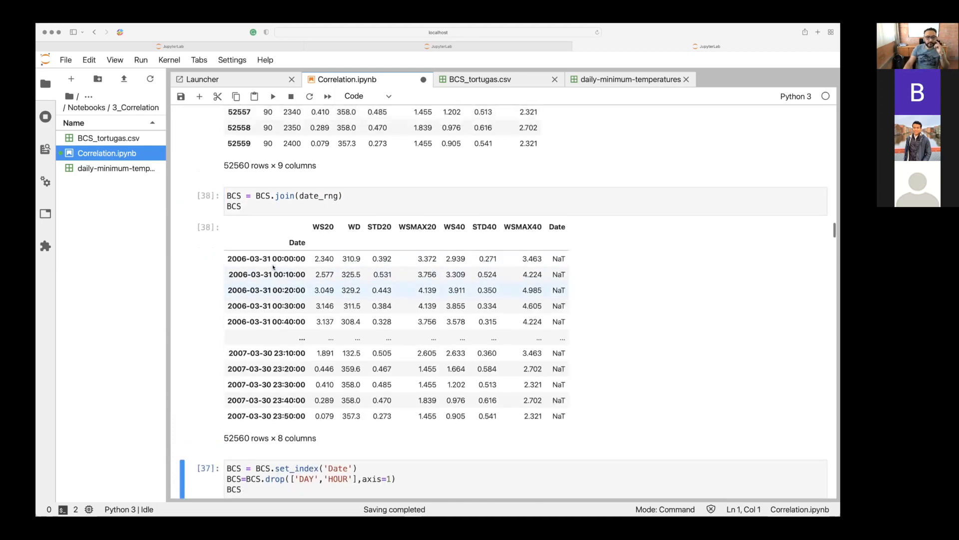
scroll(273, 267, "up", 4)
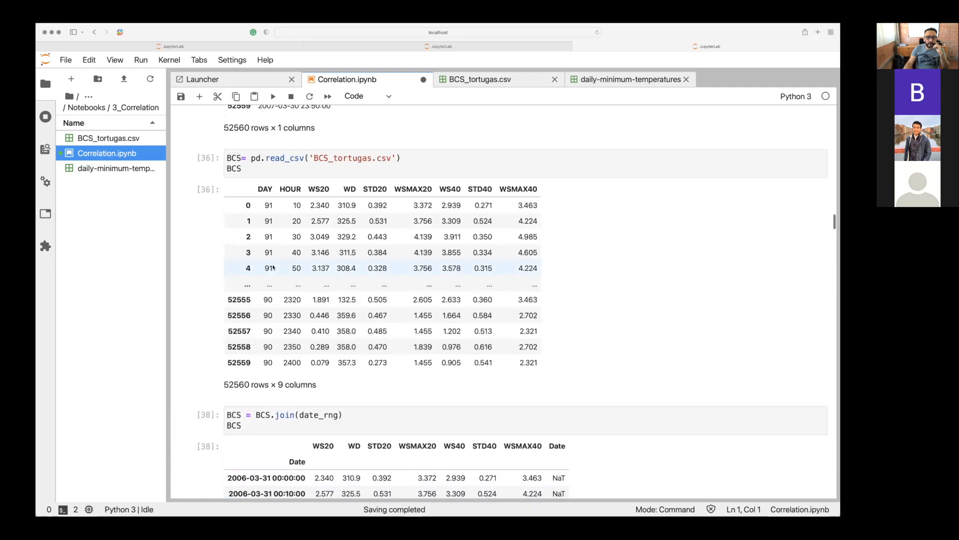
left_click(280, 168)
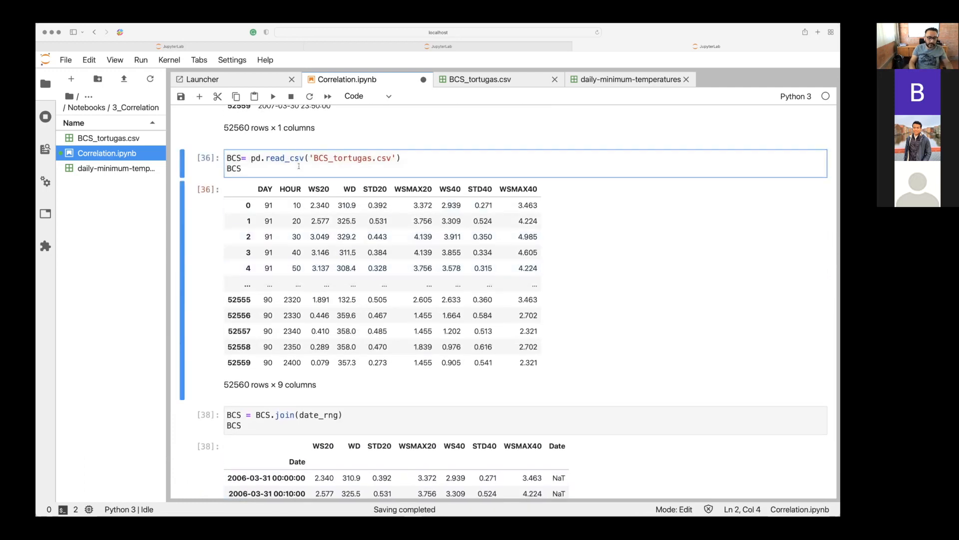
key("shift+Return")
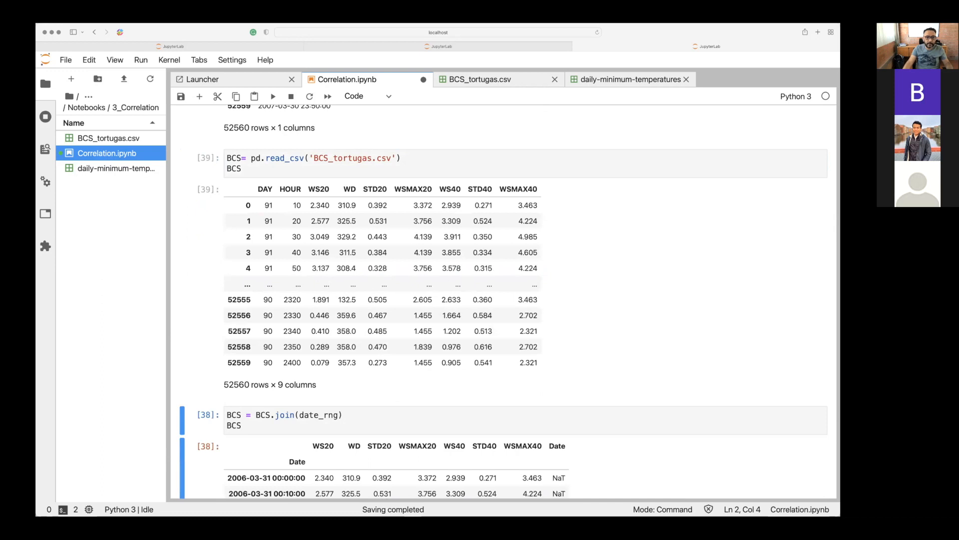
key("shift+Return")
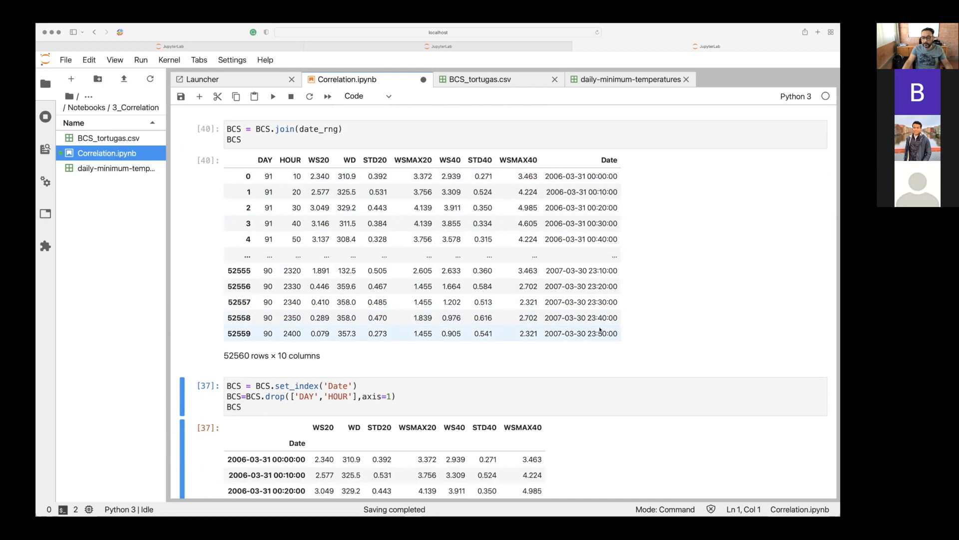
Split the cell after the BCS.set_index('Date') line, leaving the DAY and HOUR drop in its own cell.
scroll(600, 327, "down", 2)
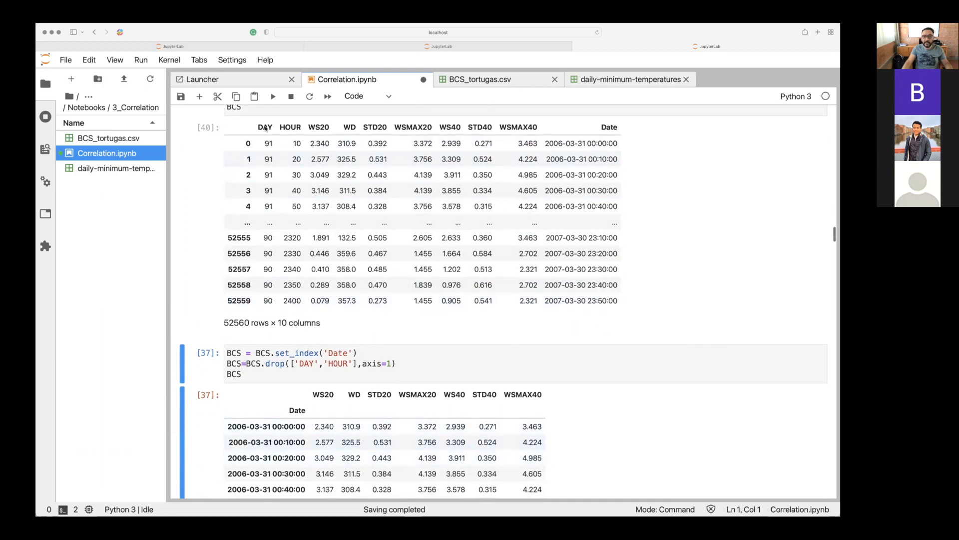
scroll(302, 128, "down", 5)
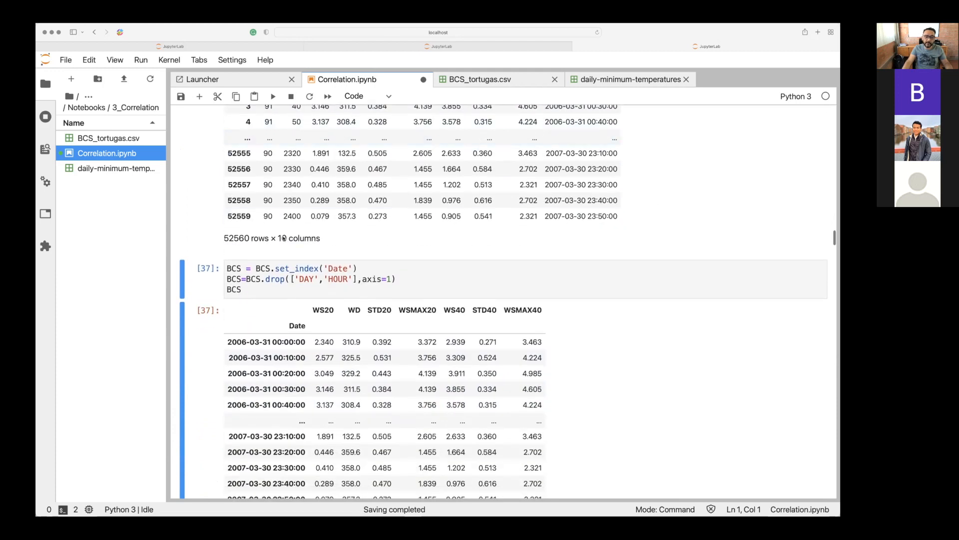
left_click(251, 295)
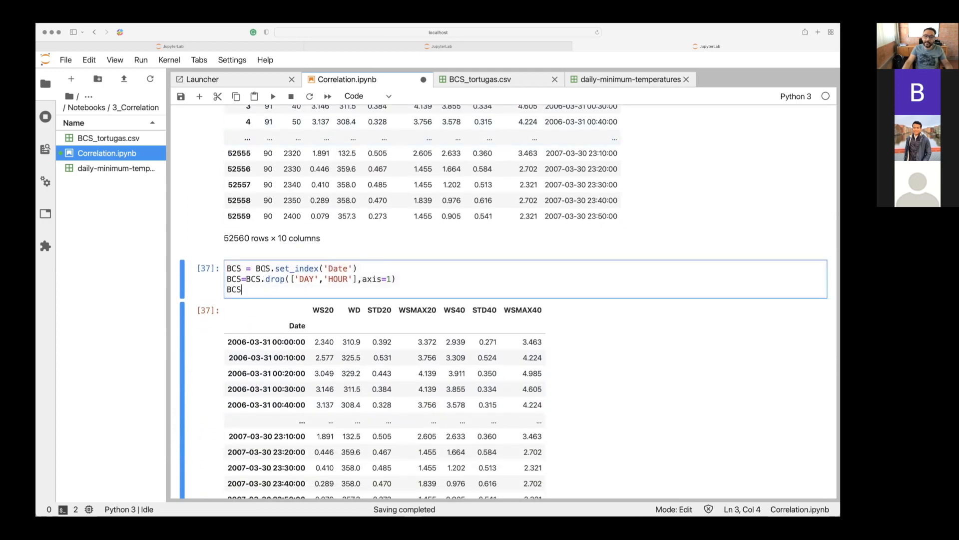
left_click(237, 268)
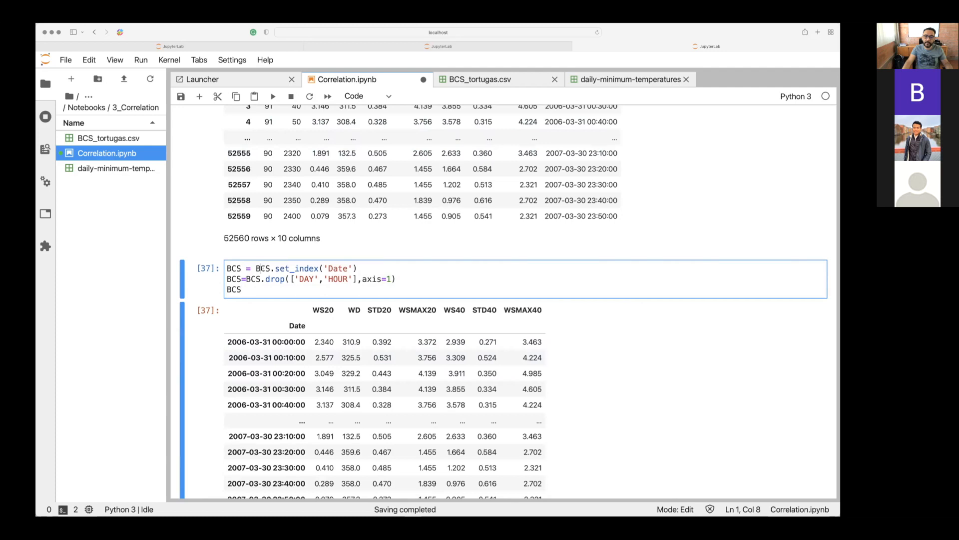
left_click_drag(285, 269, 319, 268)
left_click(334, 268)
left_click(367, 268)
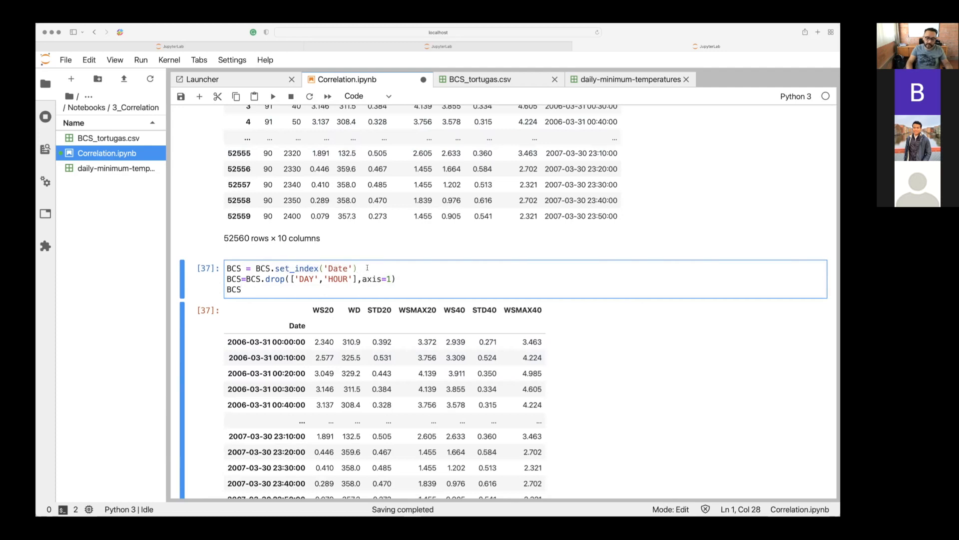
key("Return")
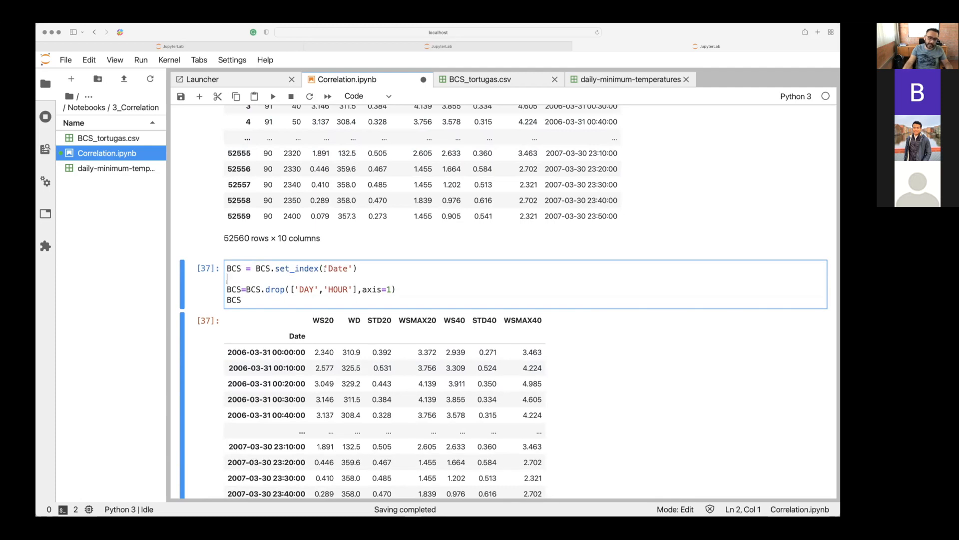
right_click(260, 281)
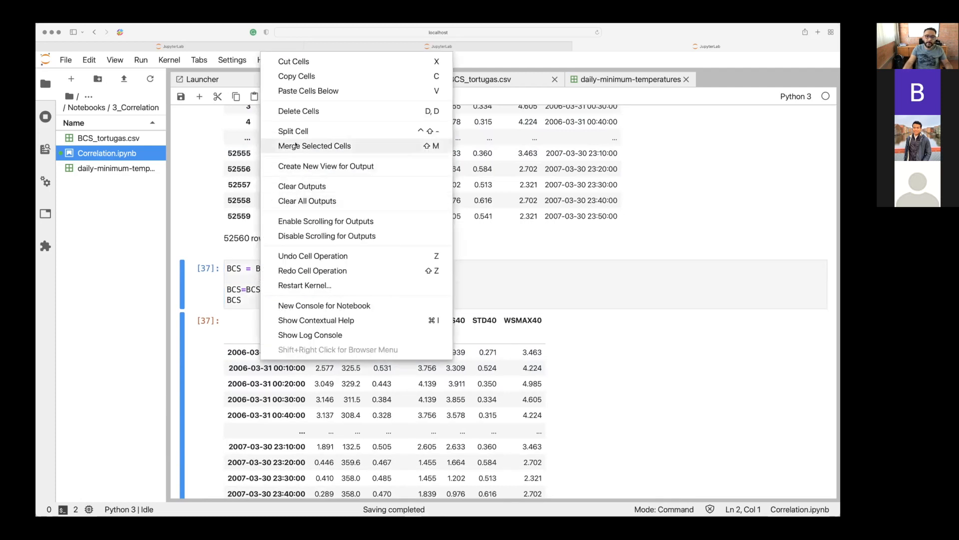
left_click(294, 130)
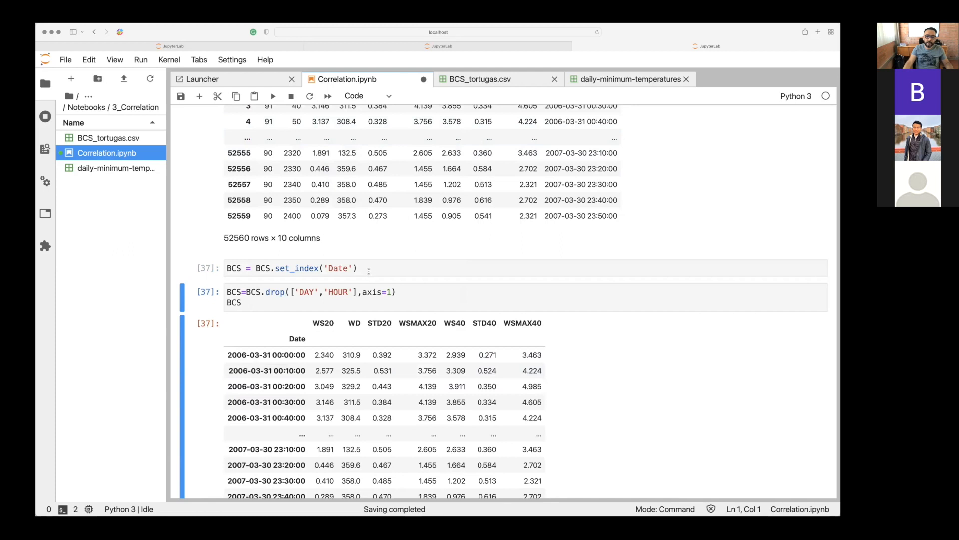
Add a BCS line to the separate set_index('Date') cell and run it.
left_click(368, 271)
key("Return")
type("BCS")
key("shift+Return")
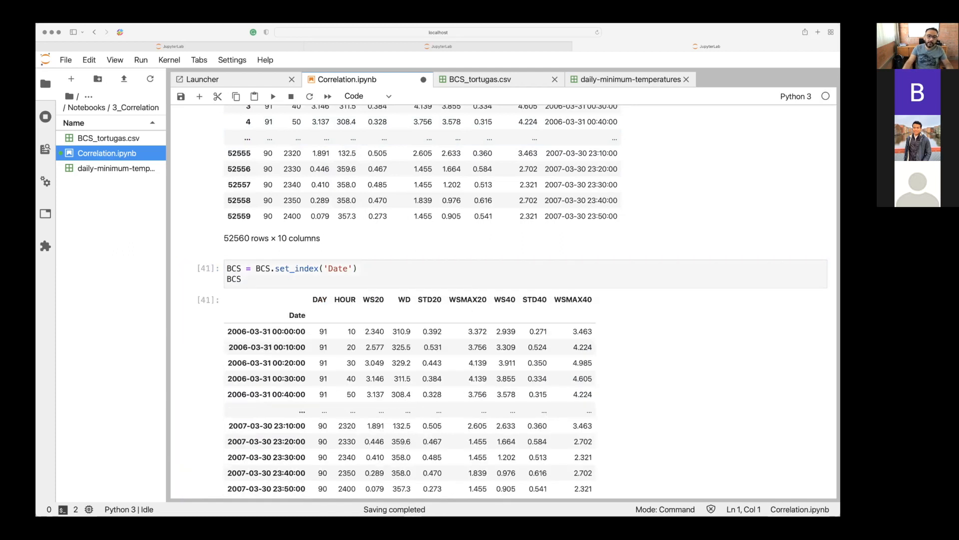
Compare the joined and date-indexed BCS tables, and run the BCS.drop(['DAY','HOUR'],axis=1) cell.
scroll(589, 291, "up", 5)
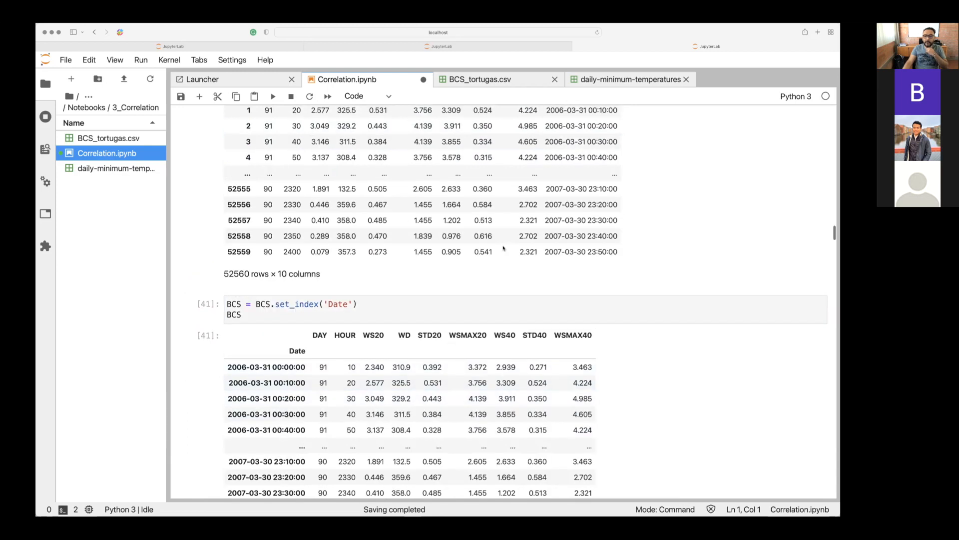
scroll(606, 254, "down", 6)
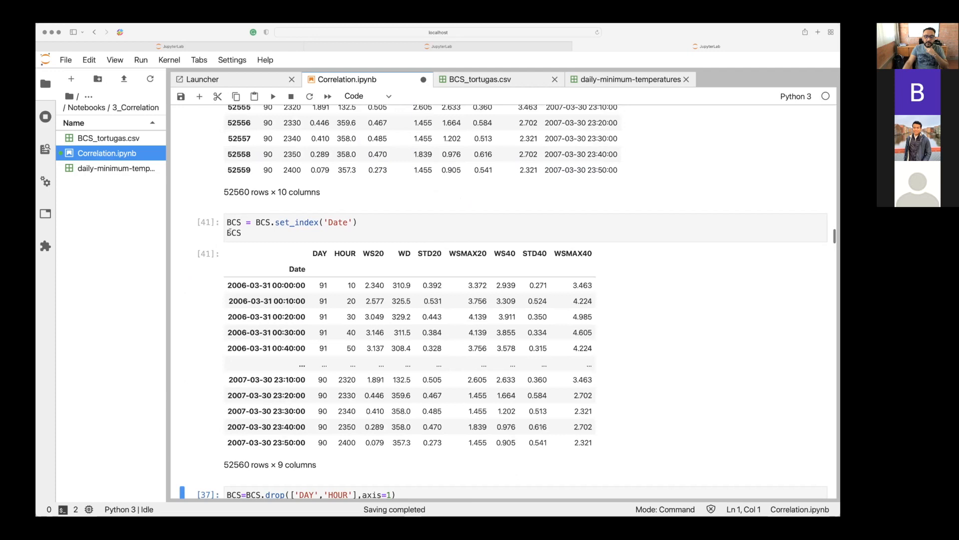
scroll(230, 232, "down", 1)
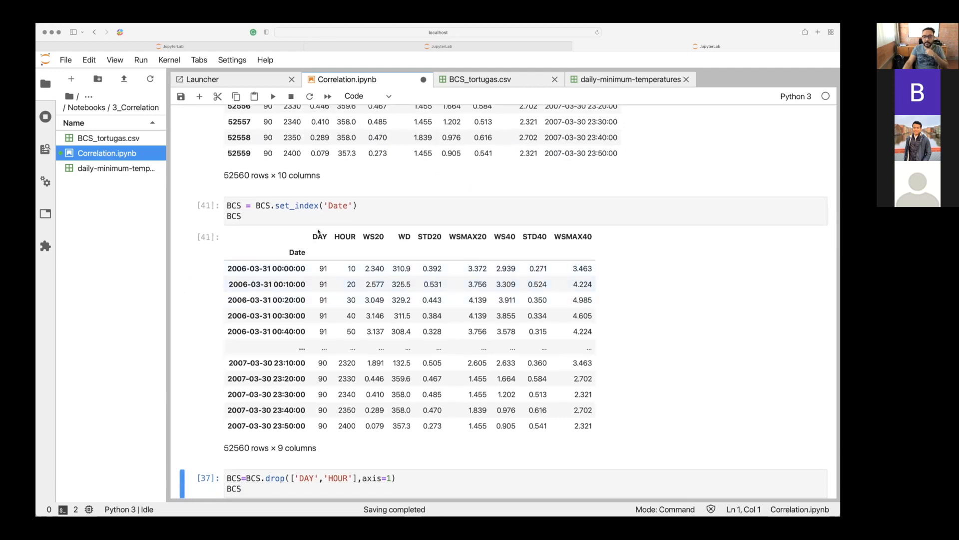
scroll(340, 237, "down", 10)
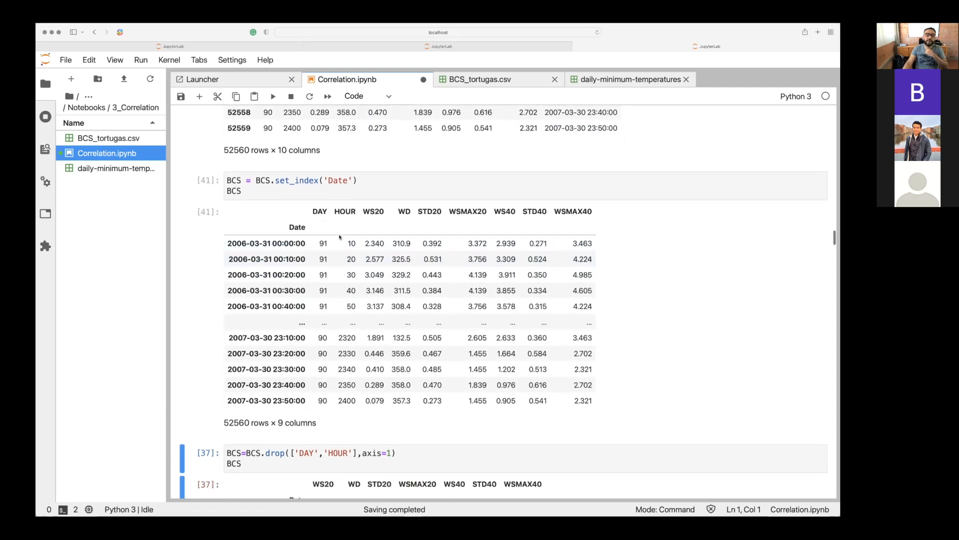
left_click(274, 277)
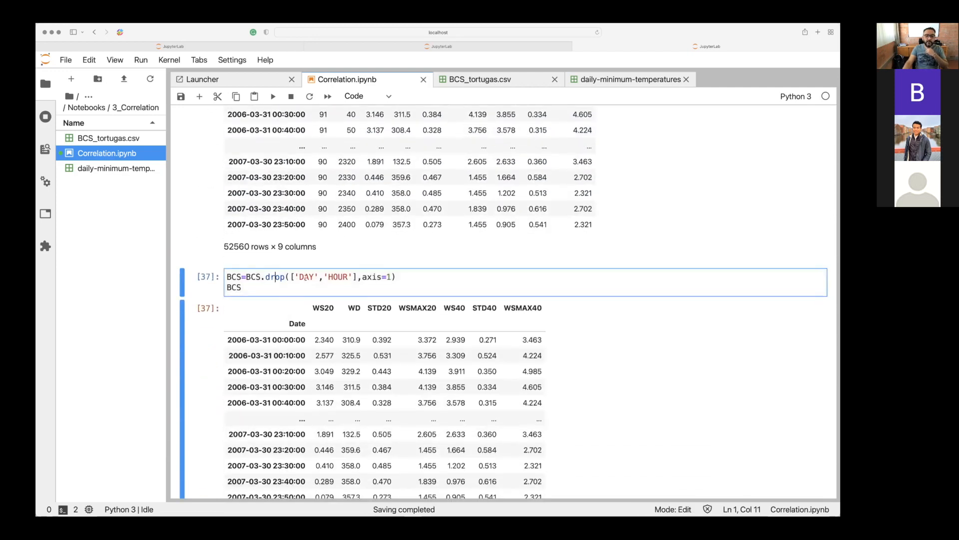
left_click(299, 288)
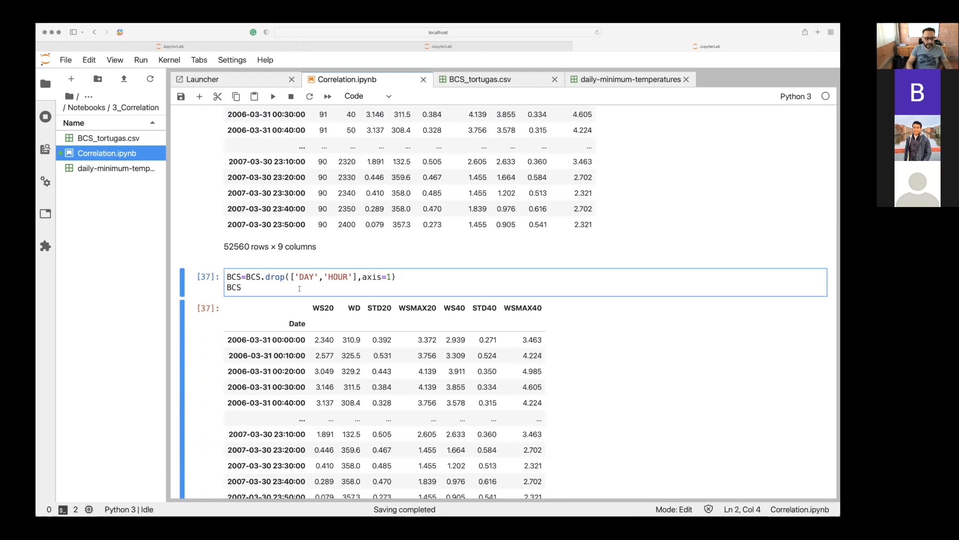
key("shift+Return")
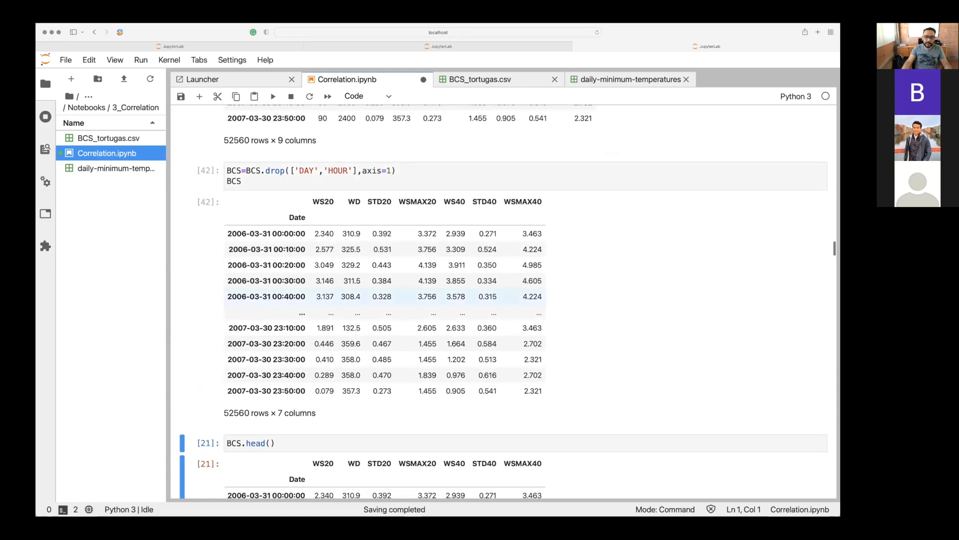
Try to drop the DAY and HOUR columns a second time by rerunning the drop cell.
scroll(424, 297, "down", 1)
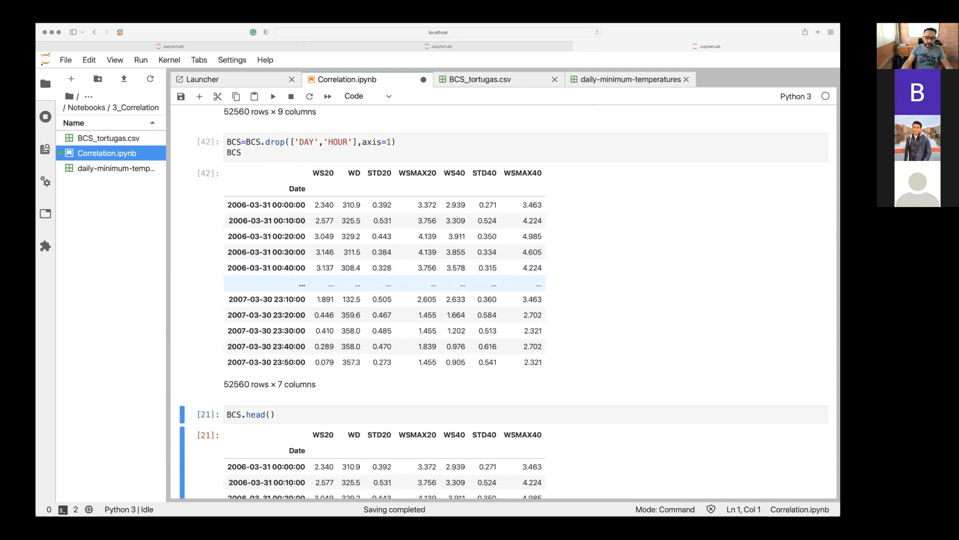
scroll(384, 285, "down", 4)
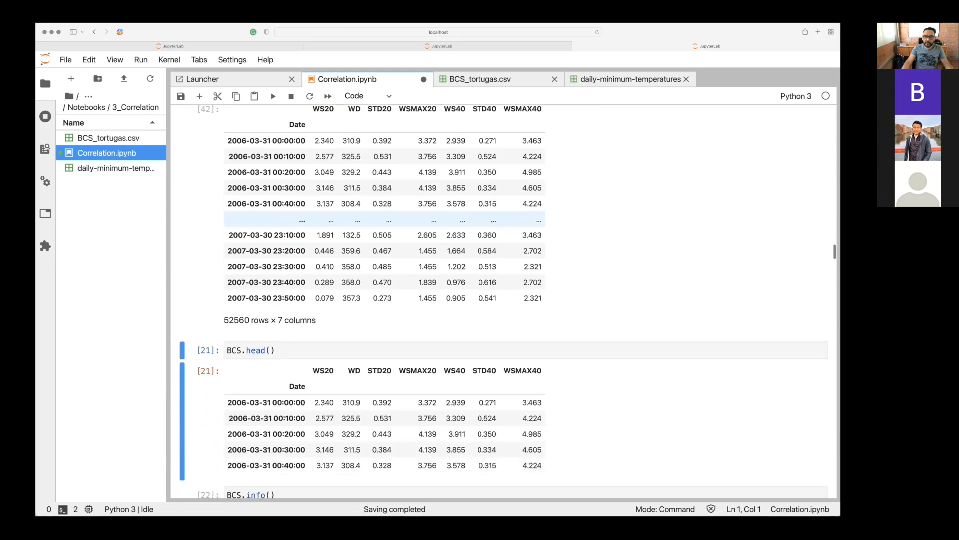
scroll(385, 295, "down", 5)
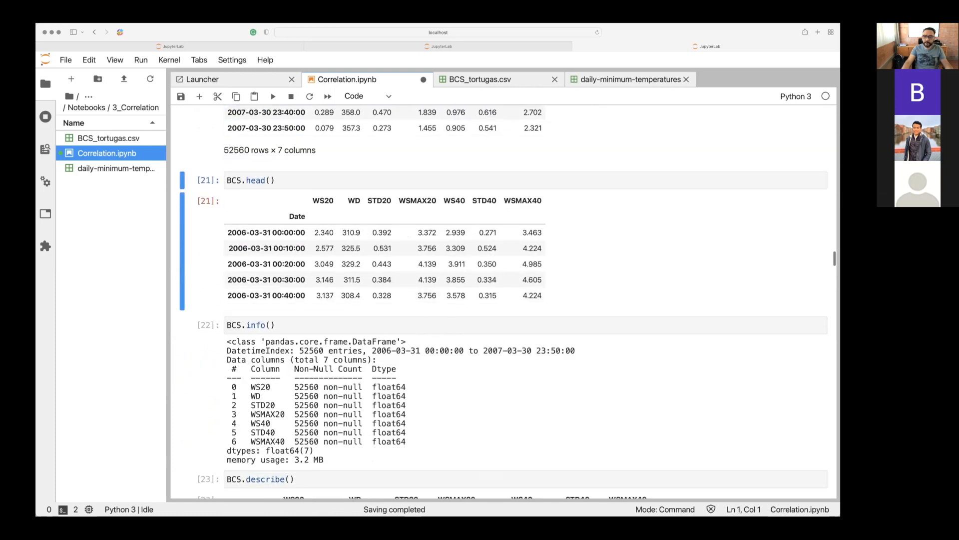
scroll(500, 299, "up", 10)
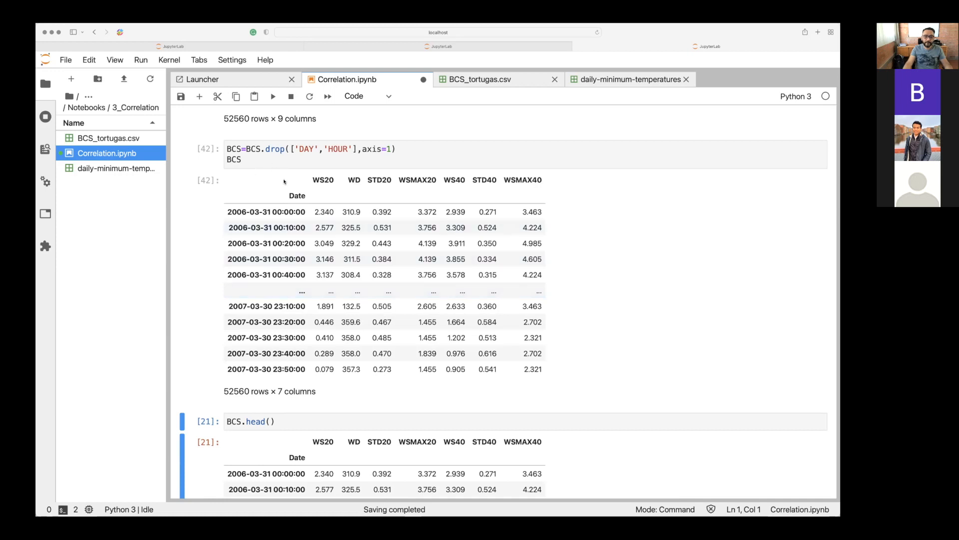
left_click(260, 157)
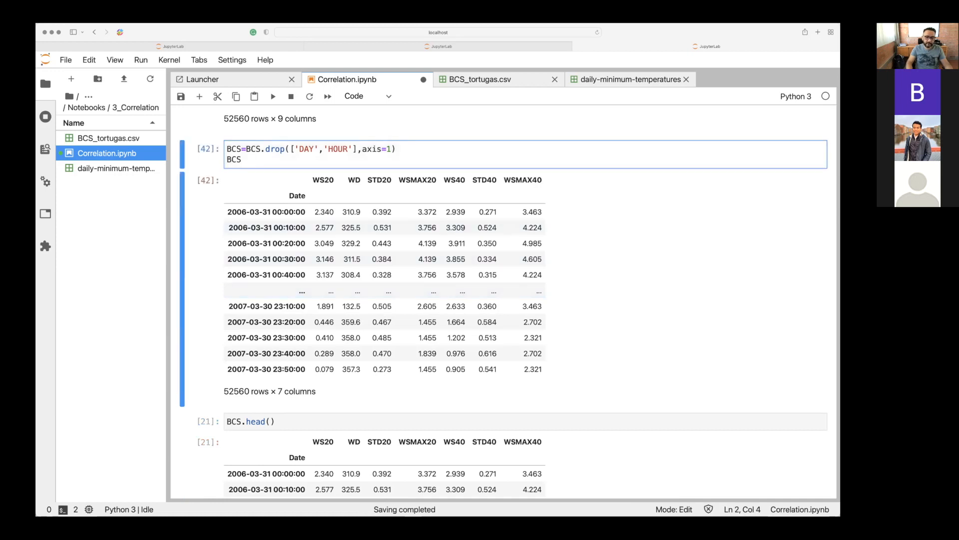
key("shift+Return")
Reload BCS_tortugas.csv and rerun the join, set_index, drop and BCS.head() cells in order.
scroll(500, 300, "up", 10)
scroll(248, 221, "up", 10)
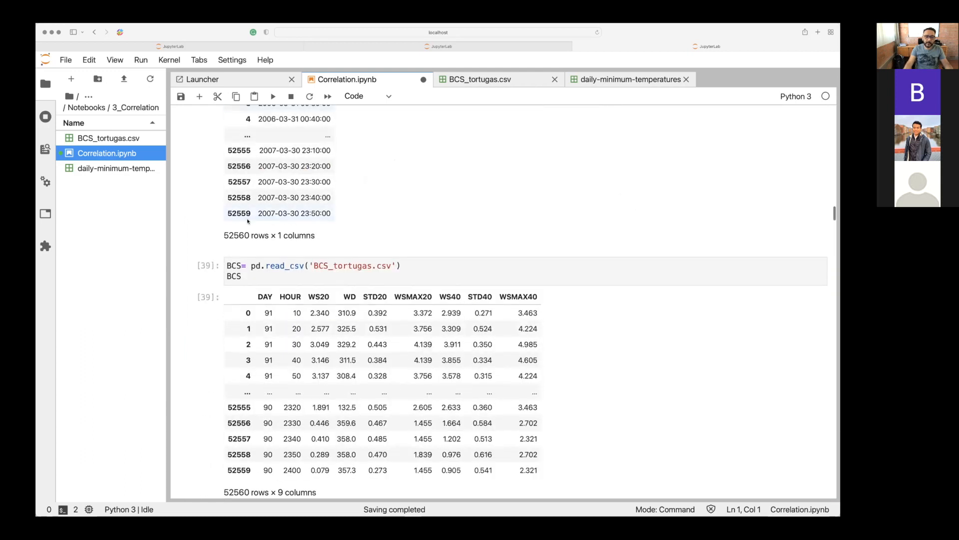
left_click(241, 276)
key("shift+Return")
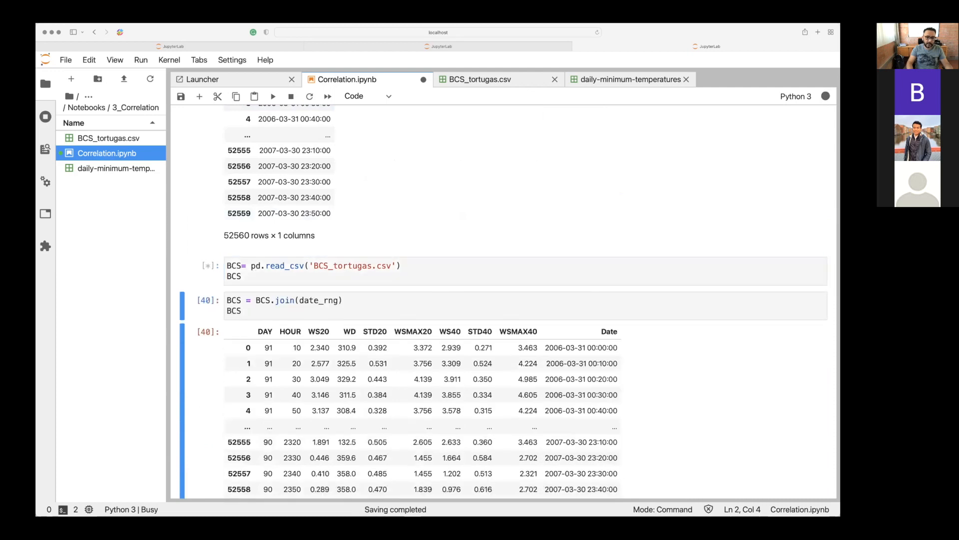
key("shift+Return")
key("shift+Return")
key("shift+Return")
key("shift+Return")
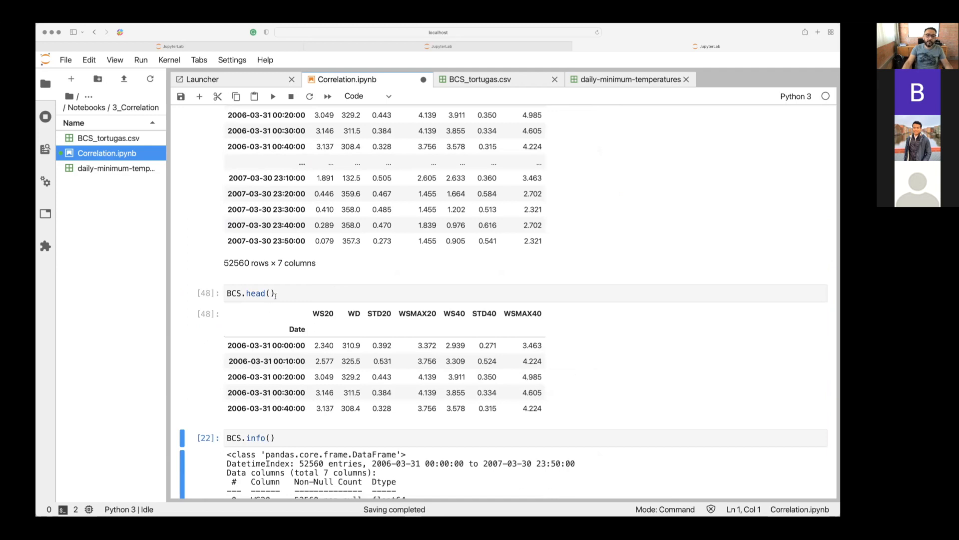
Review the BCS.head() output and run the BCS.info() cell.
left_click(276, 294)
scroll(276, 294, "down", 4)
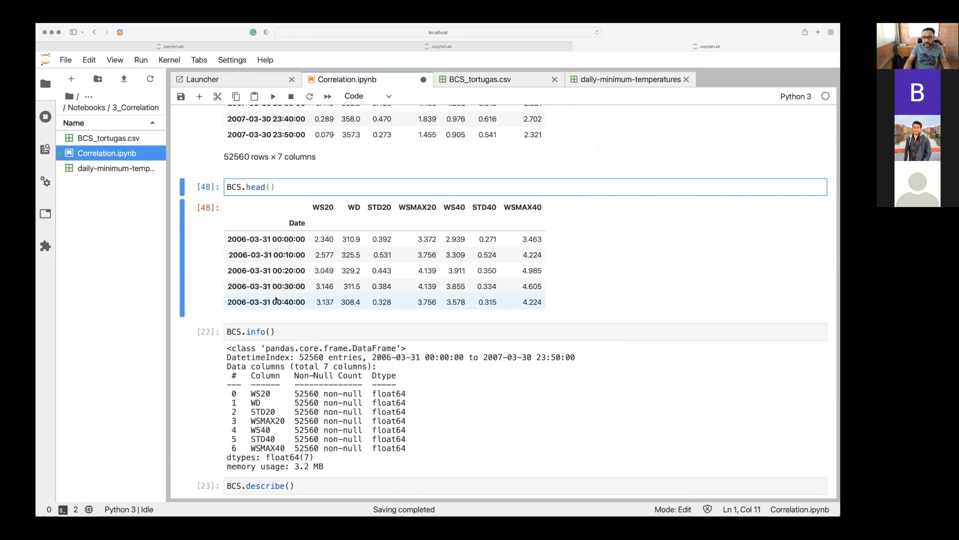
left_click(246, 188)
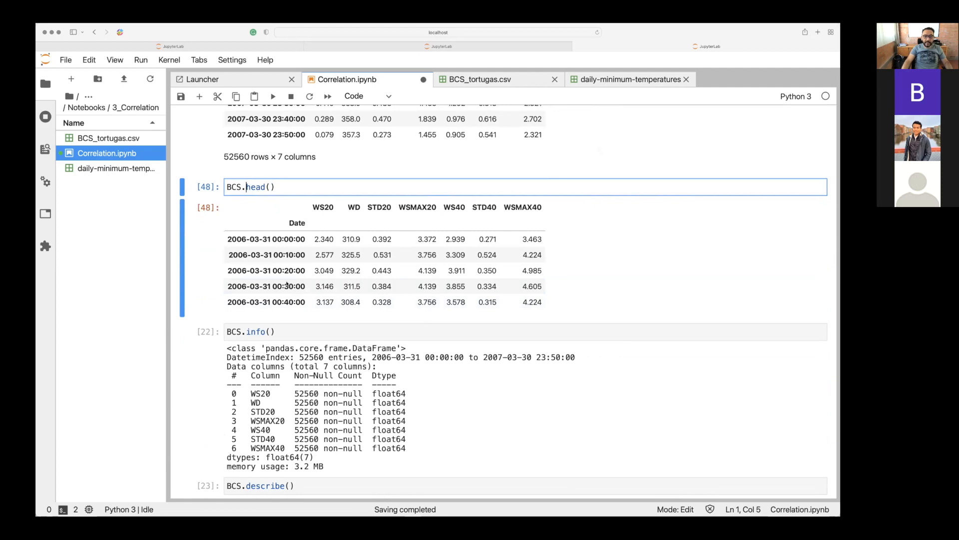
key("Down")
key("shift+Return")
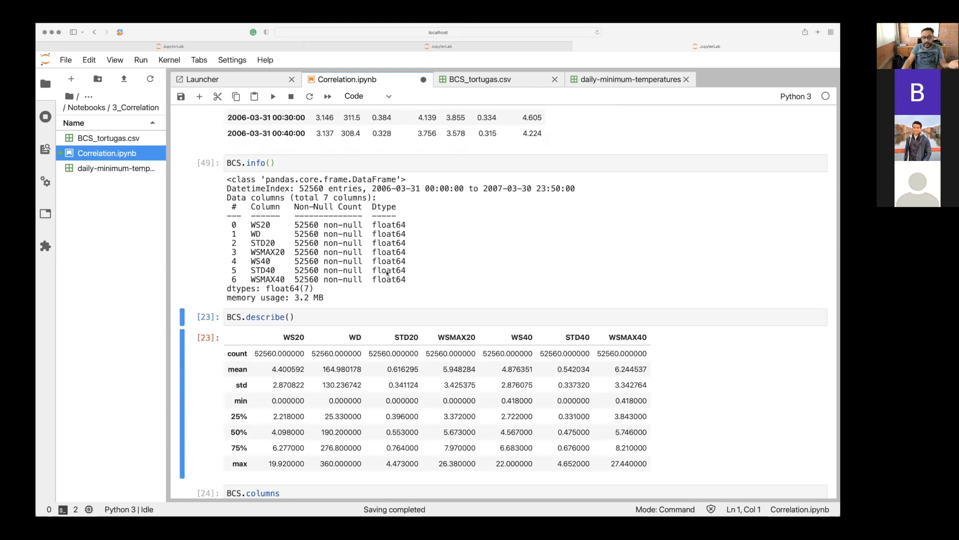
Run the BCS.describe() cell below the BCS.info() output and save the notebook.
left_click(293, 298)
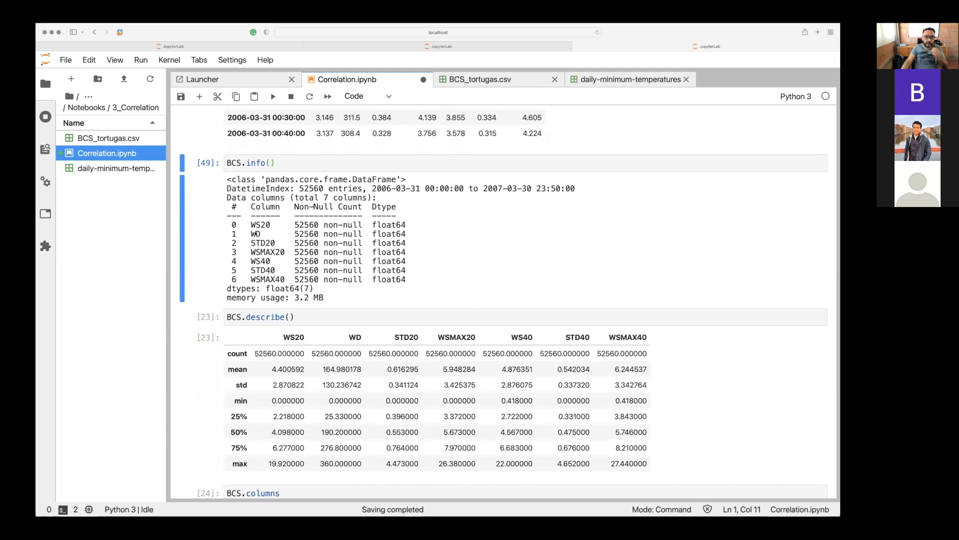
scroll(255, 233, "down", 1)
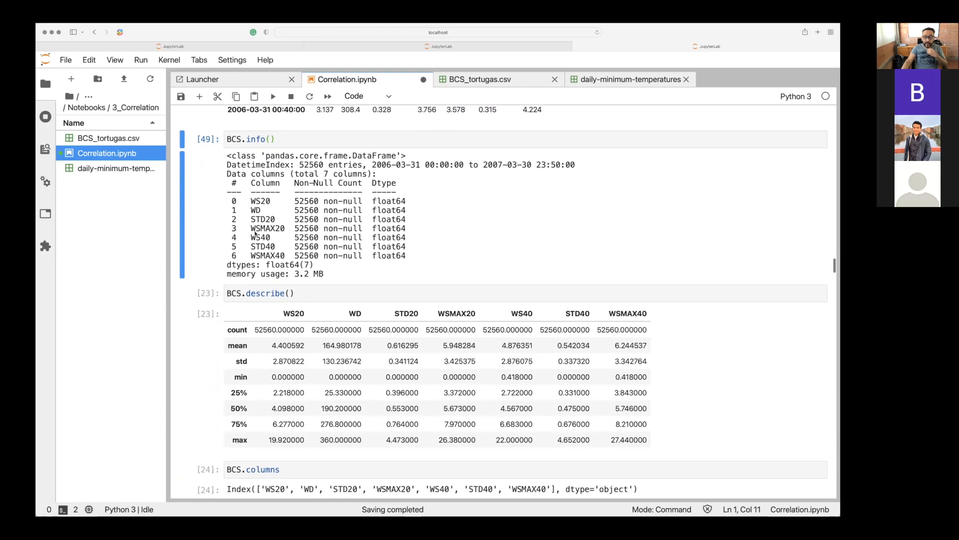
scroll(255, 233, "down", 2)
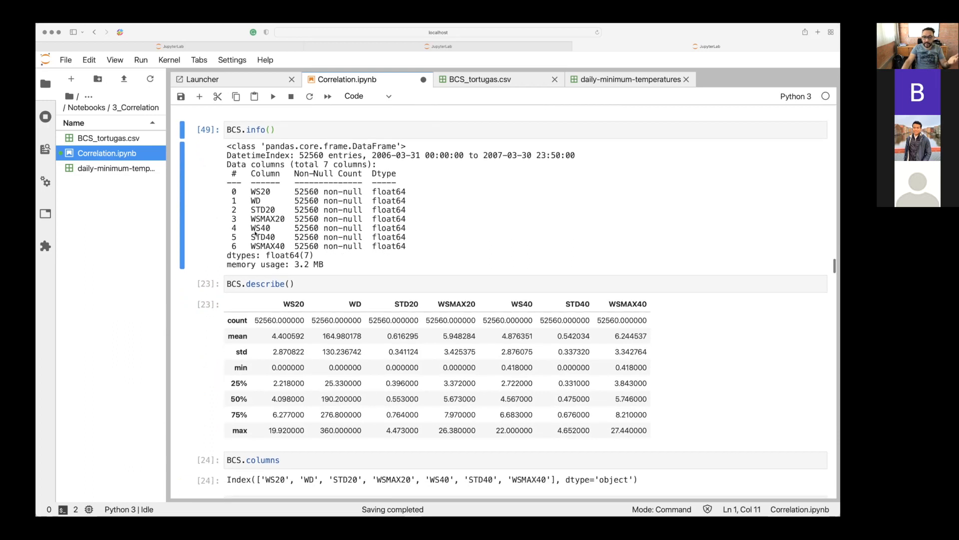
left_click(294, 246)
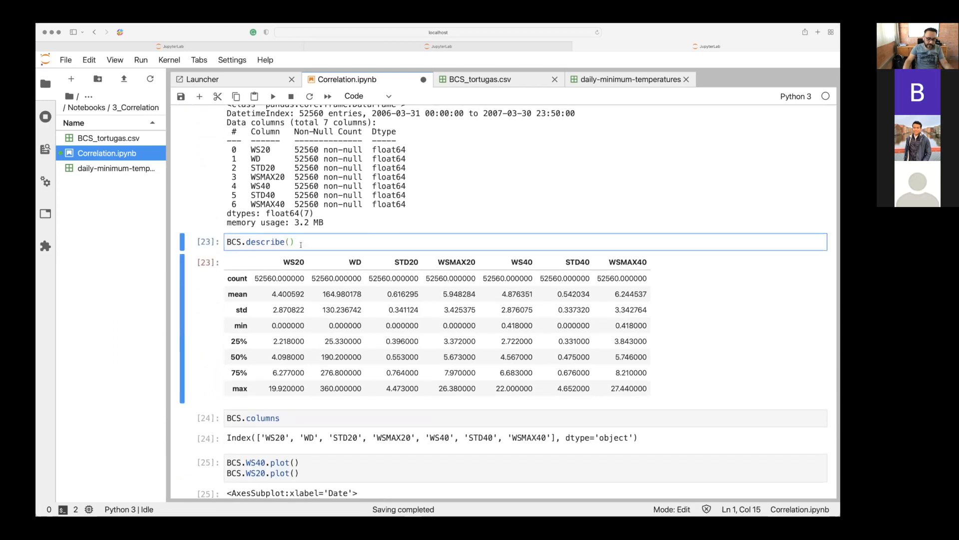
key("shift+Return")
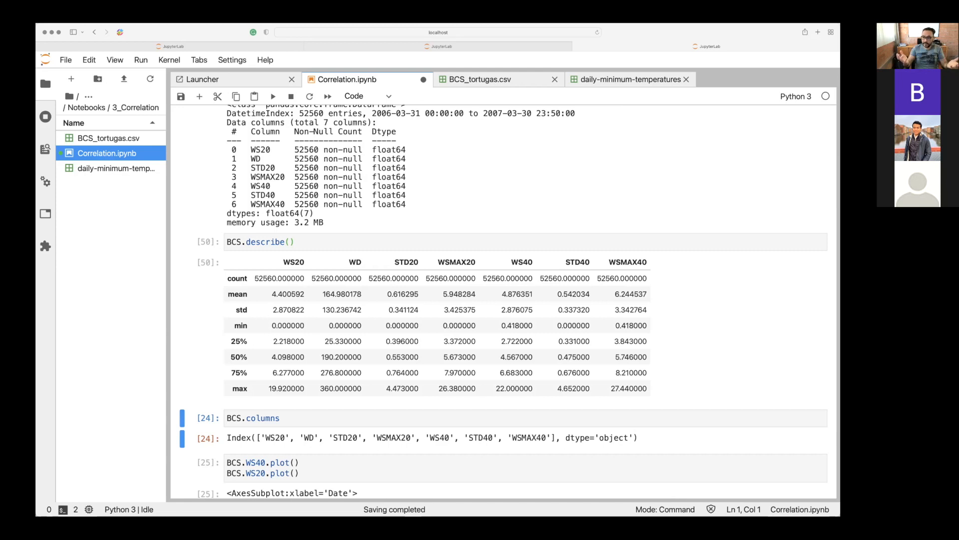
key("ctrl+s")
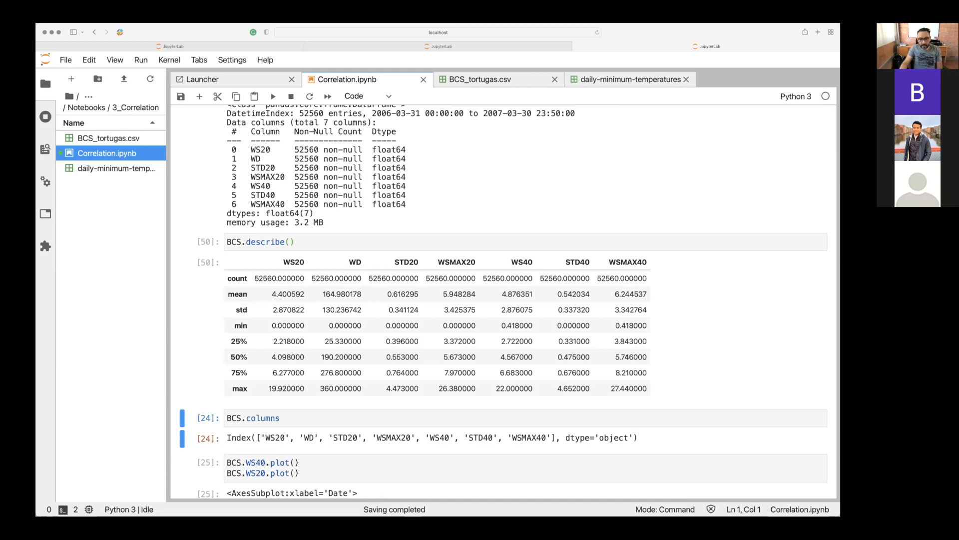
Examine the BCS.describe() call and its summary statistics for the wind columns.
left_click(241, 297)
scroll(241, 296, "down", 1)
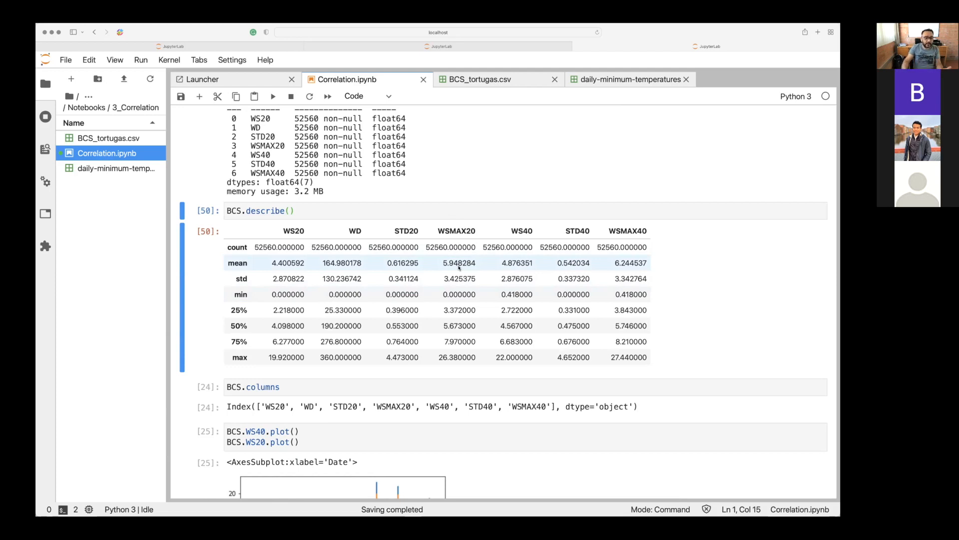
left_click(296, 210)
left_click_drag(295, 211, 250, 210)
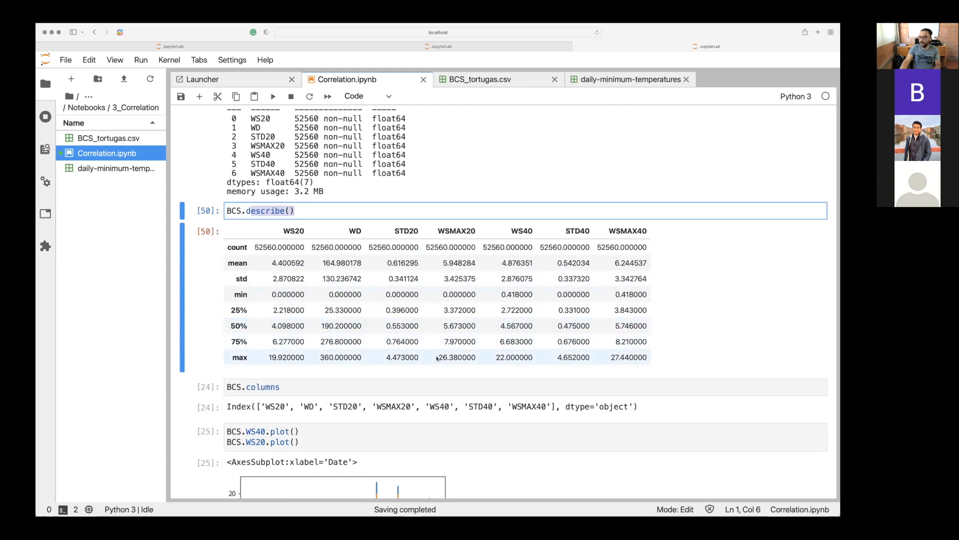
Run the BCS.columns cell and the cell below it that plots BCS.WS40 and BCS.WS20.
scroll(437, 358, "down", 5)
scroll(437, 358, "down", 1)
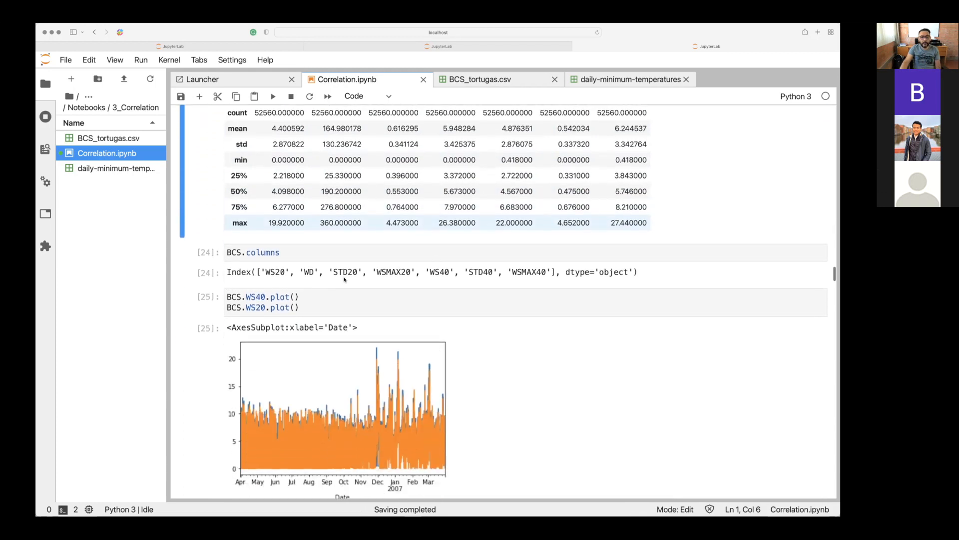
left_click(297, 251)
key("shift+Return")
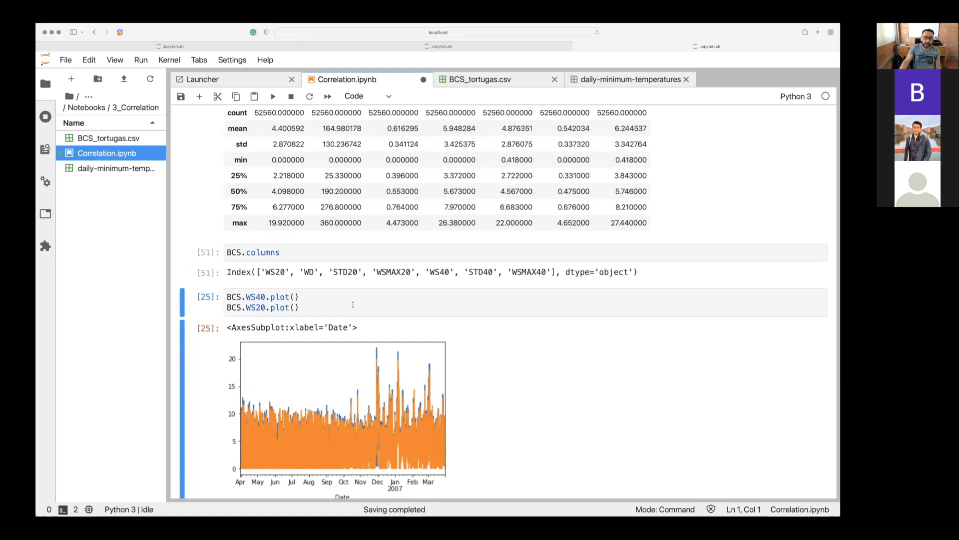
left_click(337, 311)
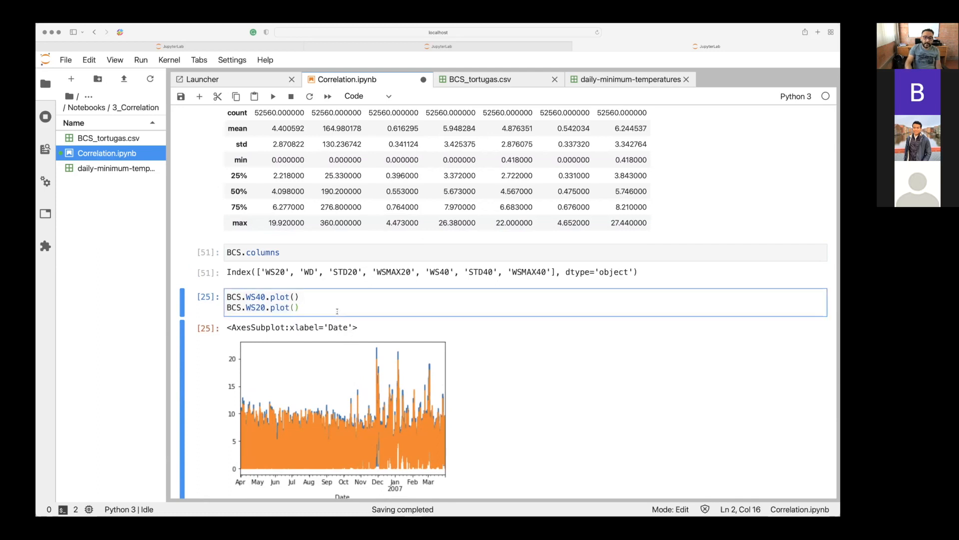
key("shift+Return")
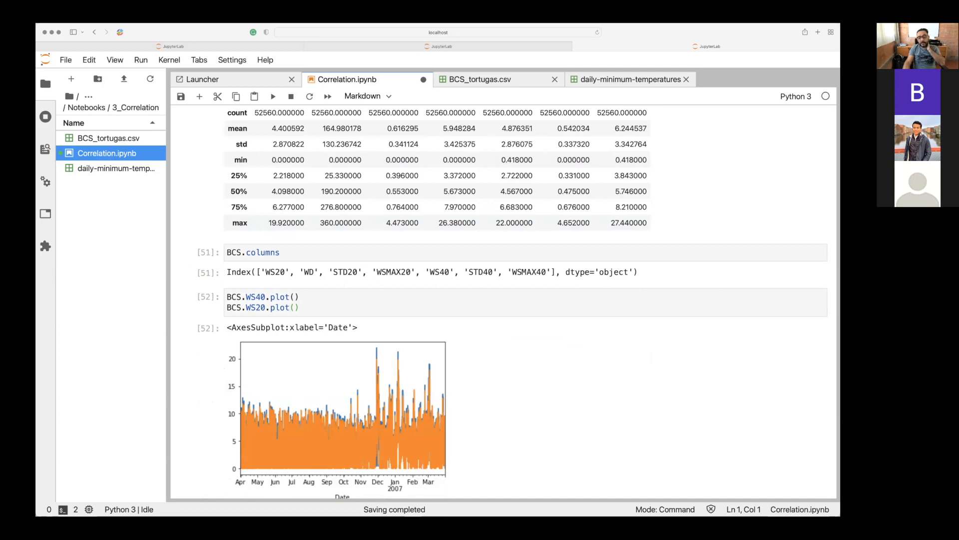
Comment out the BCS.WS20.plot() line and rerun the cell to plot only WS40.
scroll(503, 303, "down", 3)
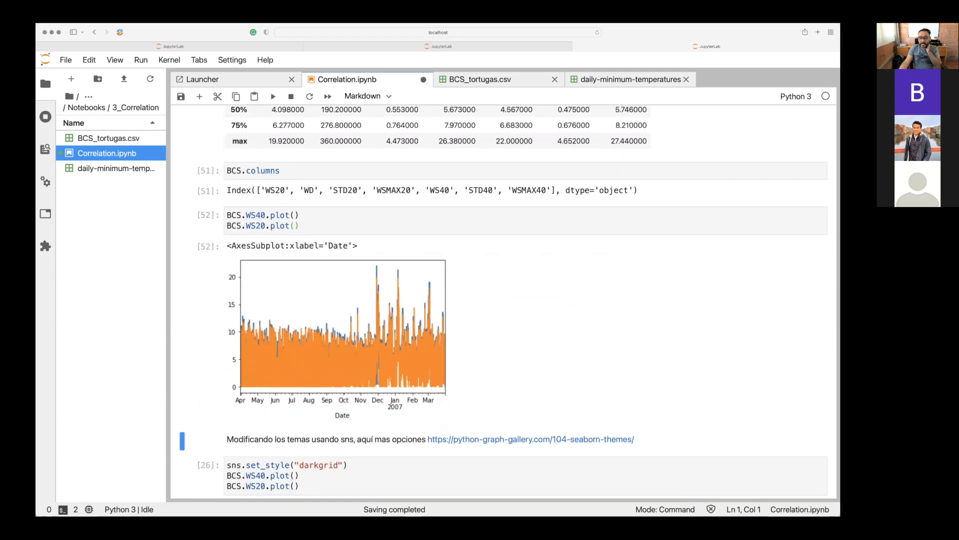
scroll(503, 303, "down", 2)
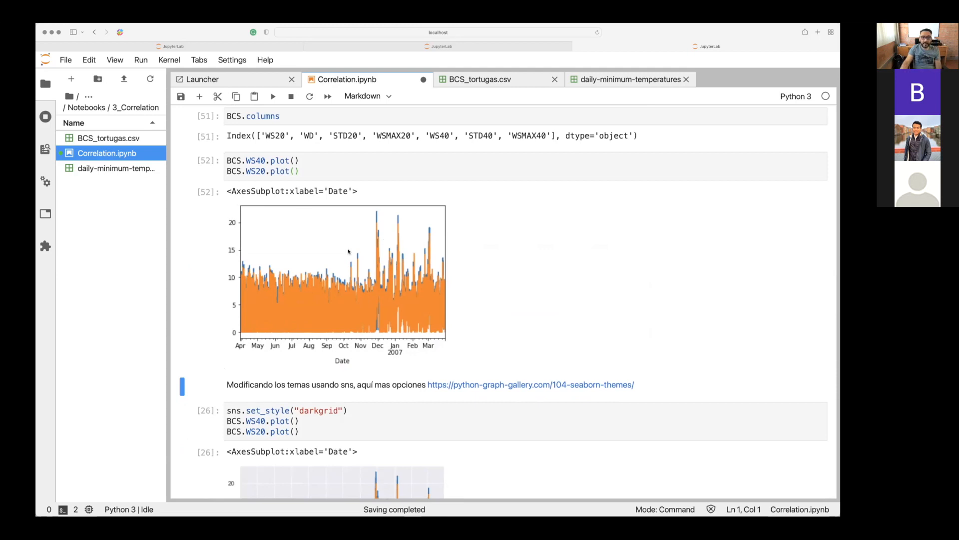
left_click(228, 173)
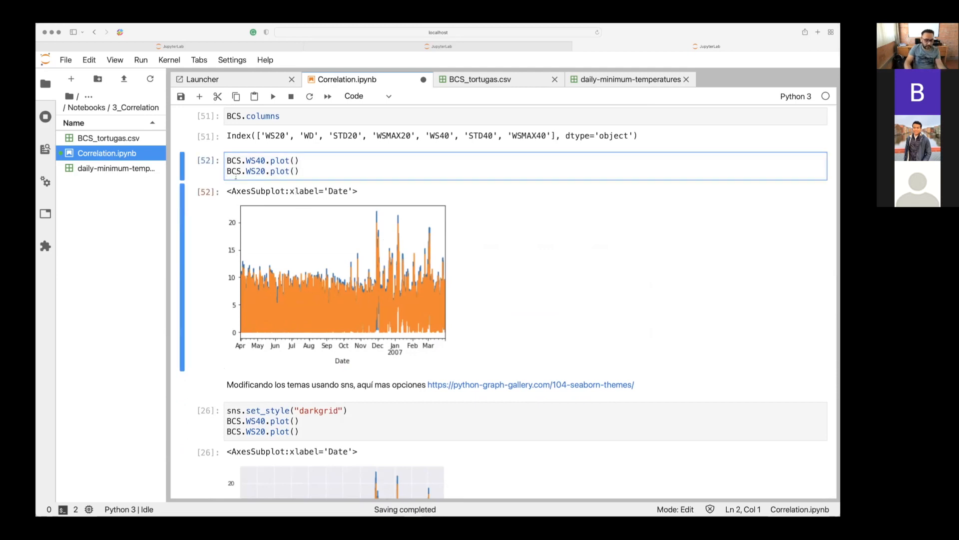
type("#")
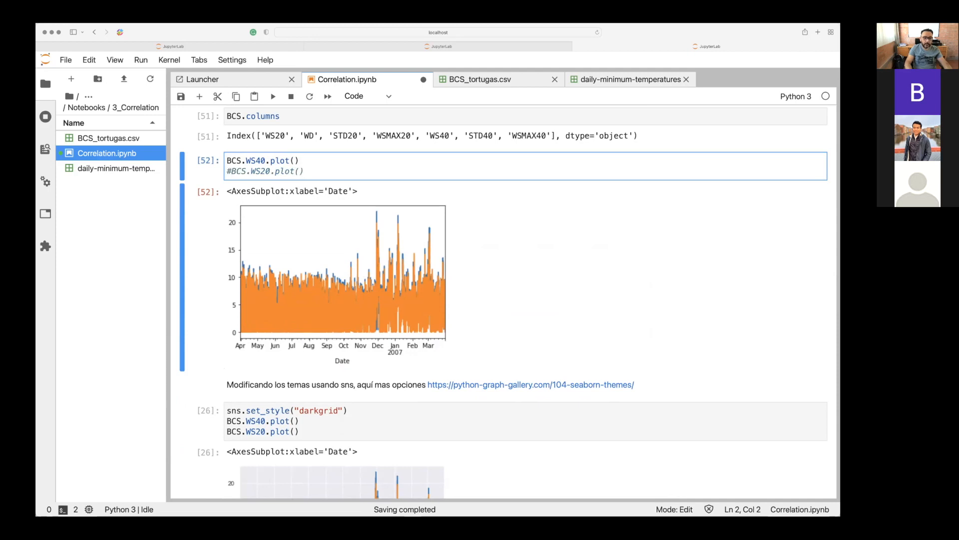
key("shift+Return")
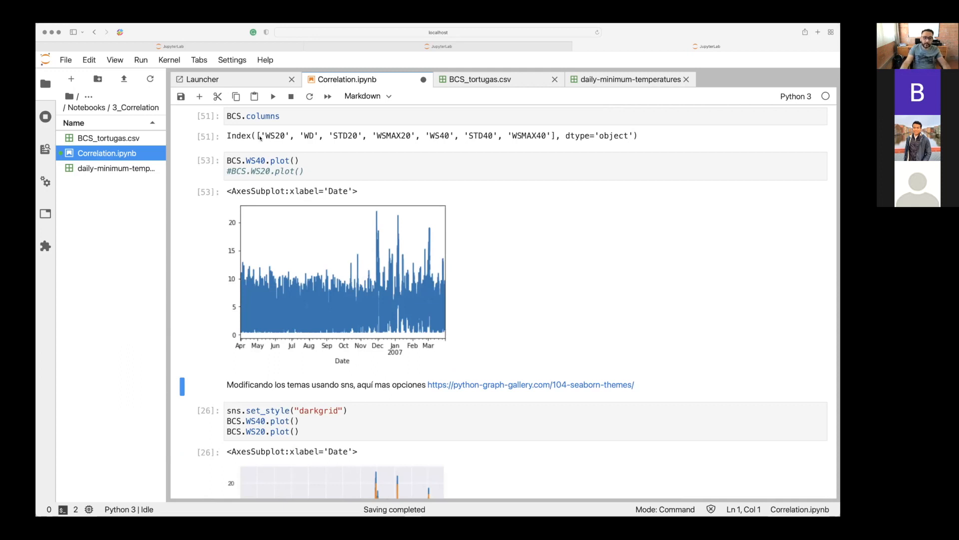
Uncomment the BCS.WS20.plot() line and rerun the cell to plot both wind speed series.
left_click(230, 171)
key("BackSpace")
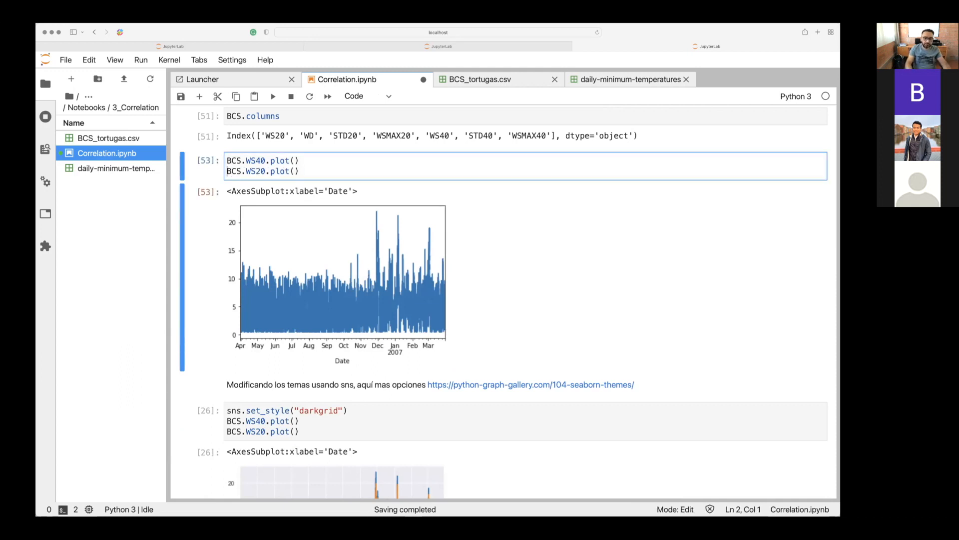
key("shift+Return")
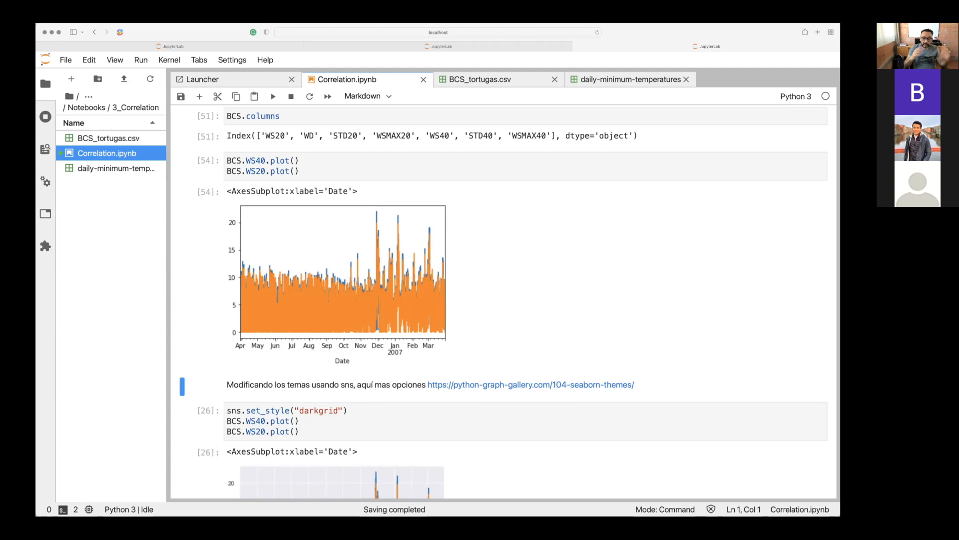
Examine the darkgrid plot cell, then find and highlight the import seaborn as sns line in the imports cell.
scroll(503, 300, "down", 4)
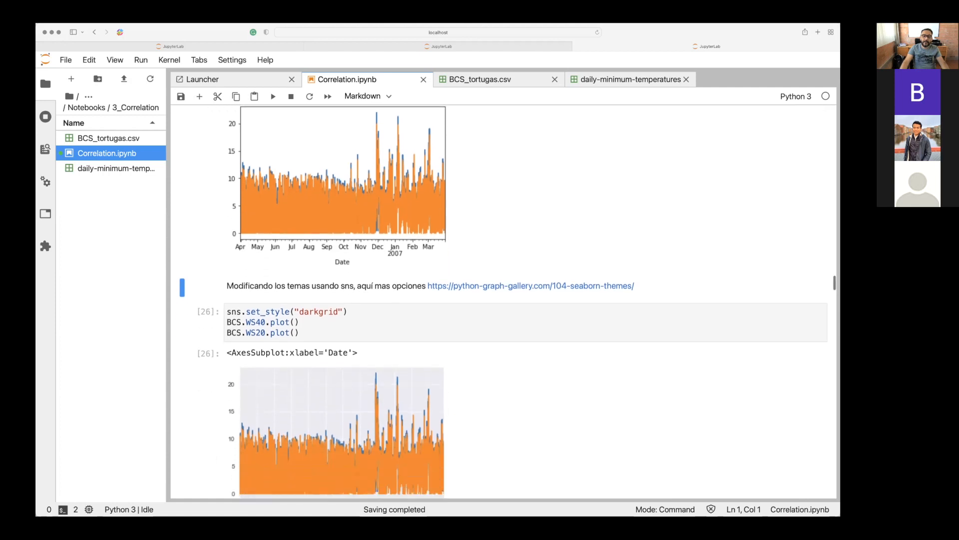
scroll(453, 170, "down", 3)
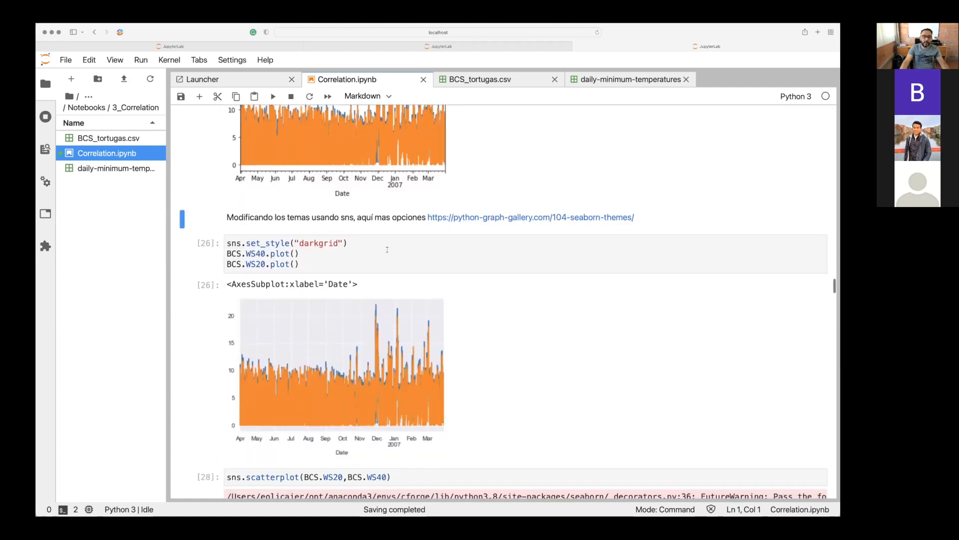
scroll(387, 250, "up", 8)
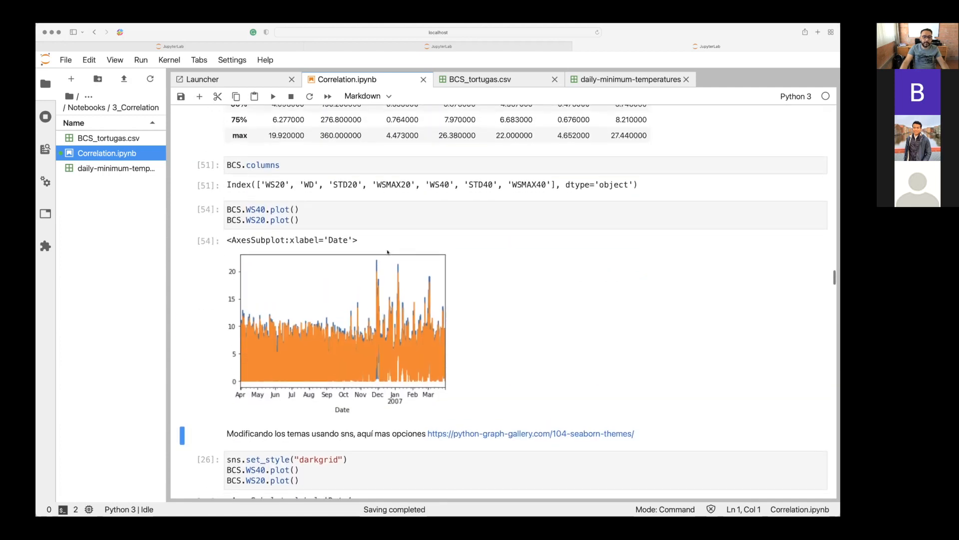
scroll(388, 252, "down", 4)
scroll(387, 252, "down", 2)
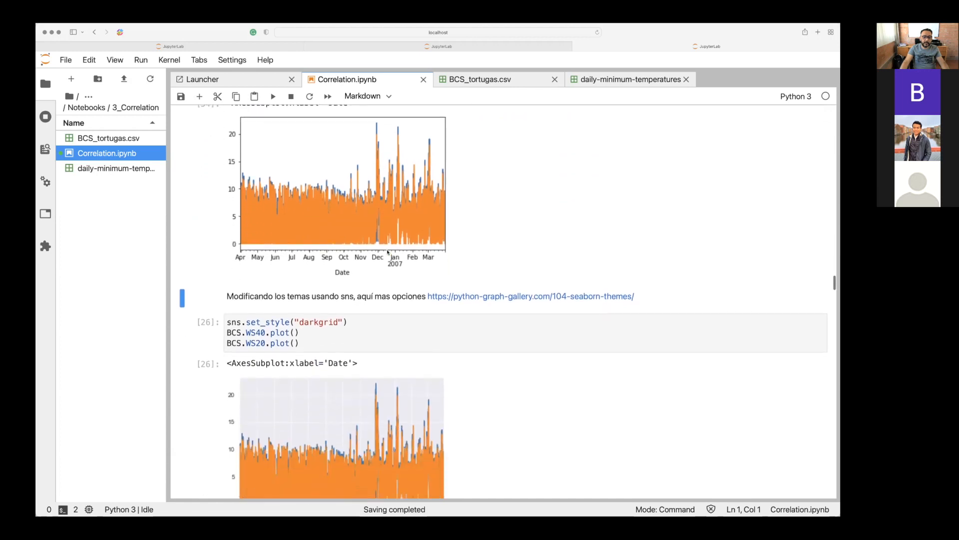
scroll(388, 251, "up", 20)
scroll(388, 251, "up", 15)
scroll(387, 252, "up", 15)
scroll(388, 252, "up", 10)
scroll(388, 251, "down", 6)
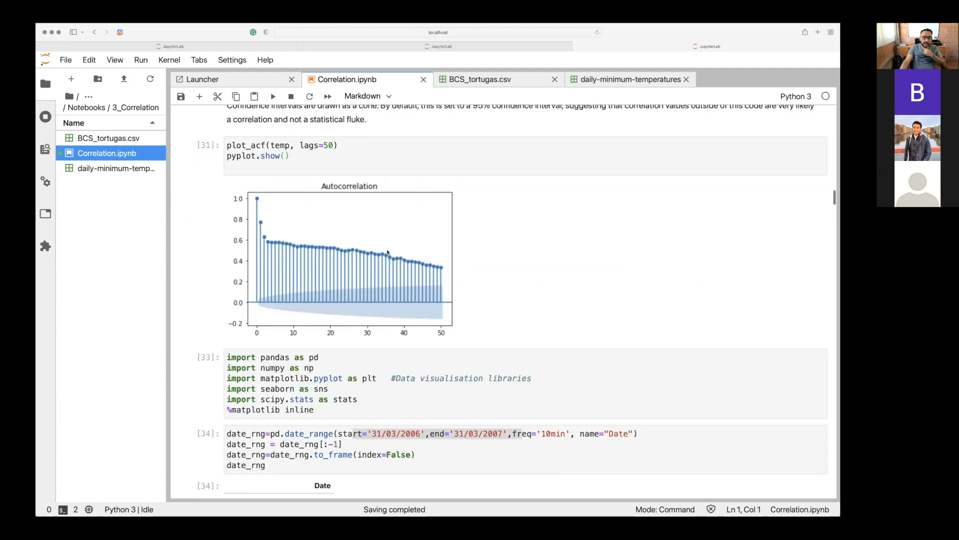
scroll(388, 252, "down", 3)
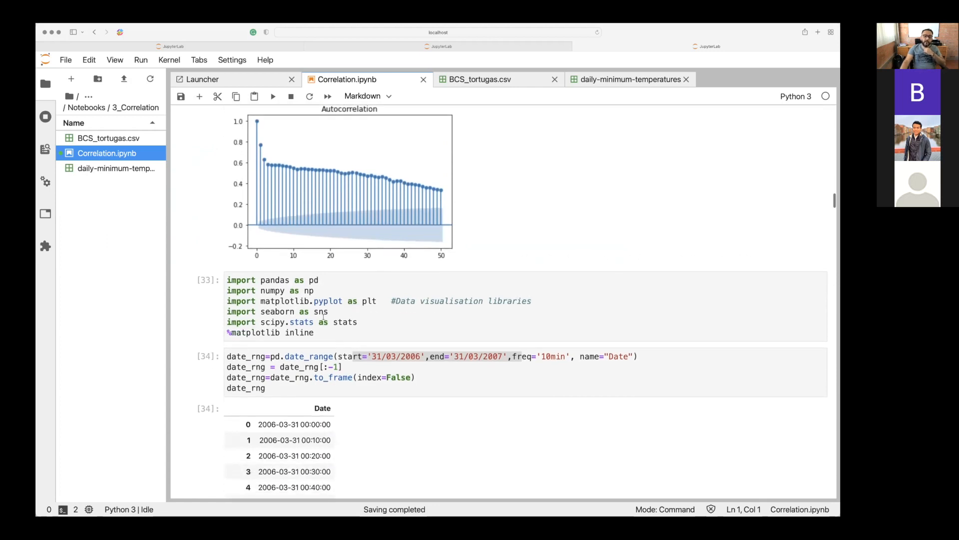
left_click(324, 316)
left_click_drag(323, 316, 223, 311)
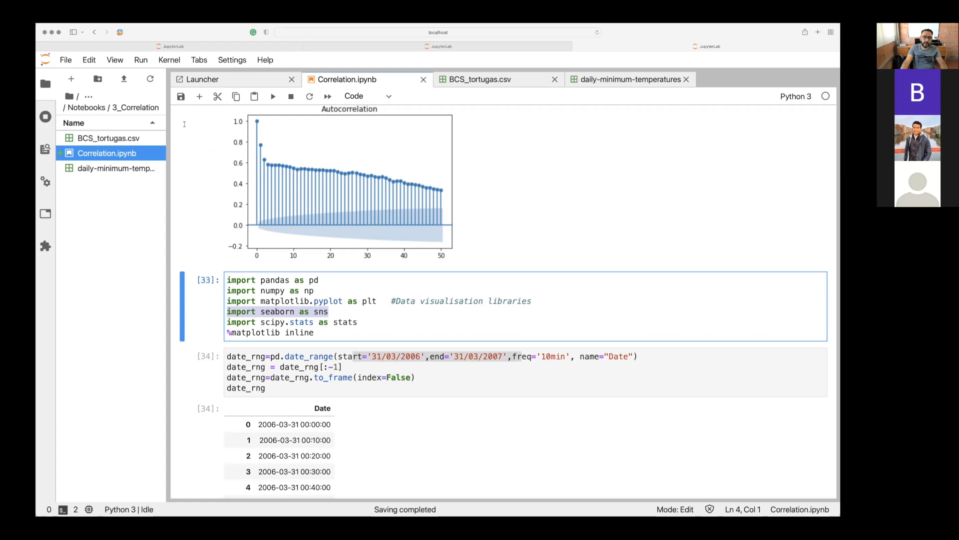
Search the web for "seaborn python" in a new browser tab and open the official seaborn documentation site.
key("super+t")
type("leaborn")
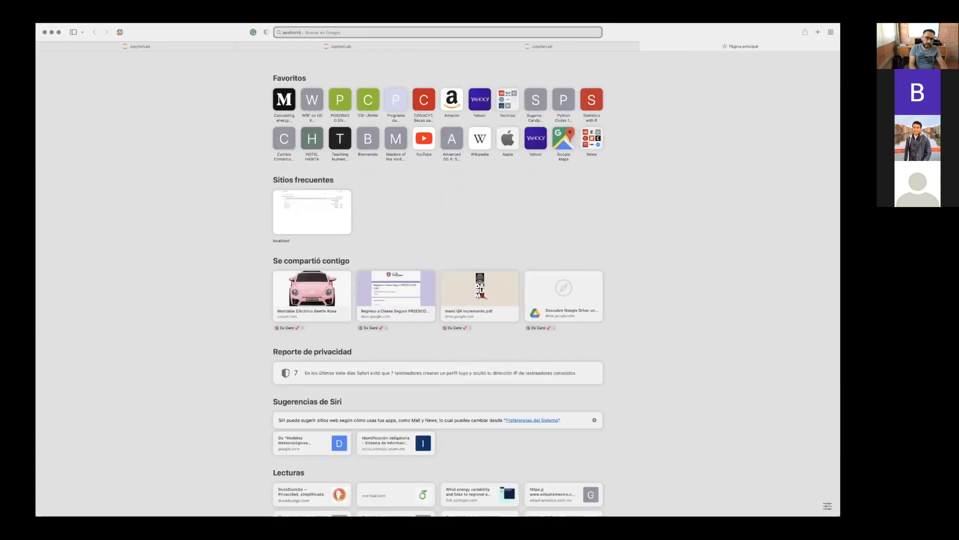
type(" python")
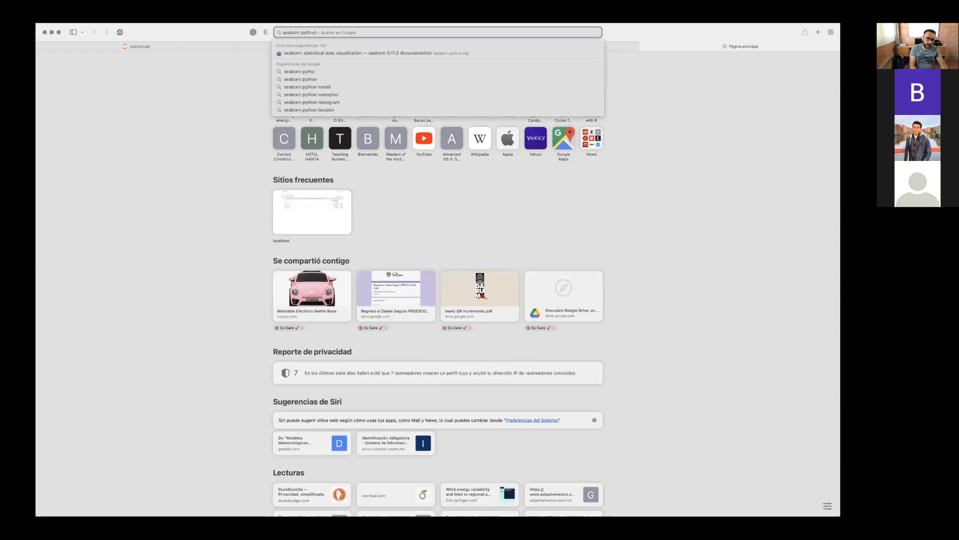
key("Return")
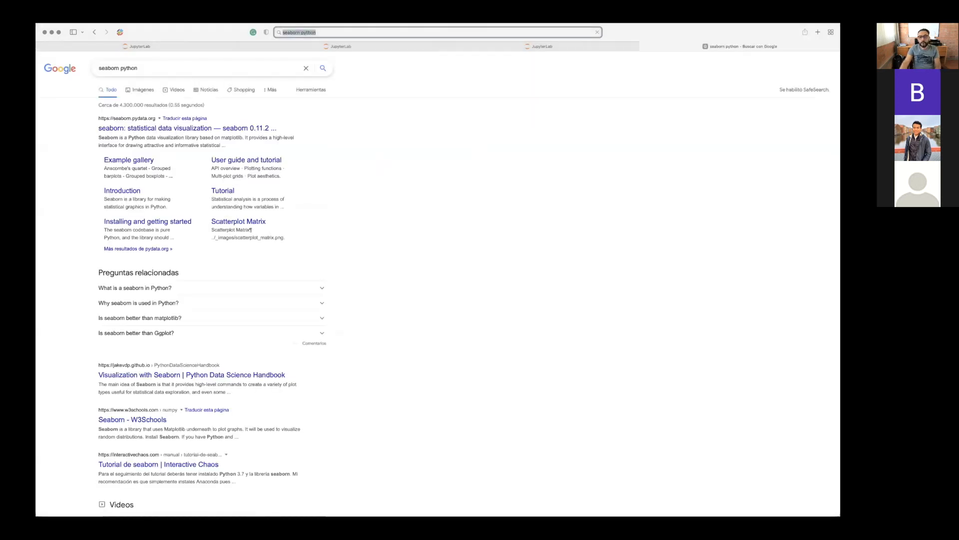
left_click(140, 129)
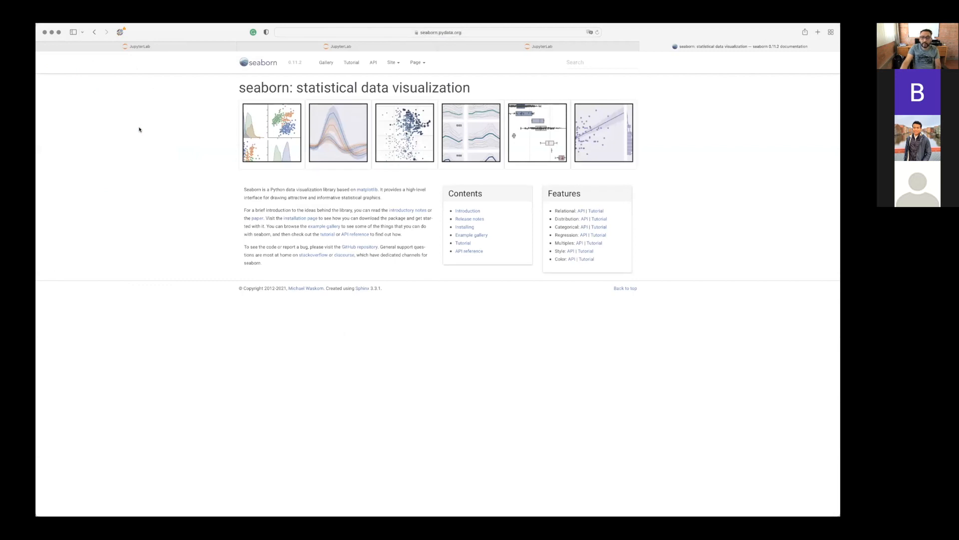
Browse seaborn's example gallery and open the "Bivariate plot with multiple elements" example.
left_click(478, 235)
scroll(476, 236, "down", 5)
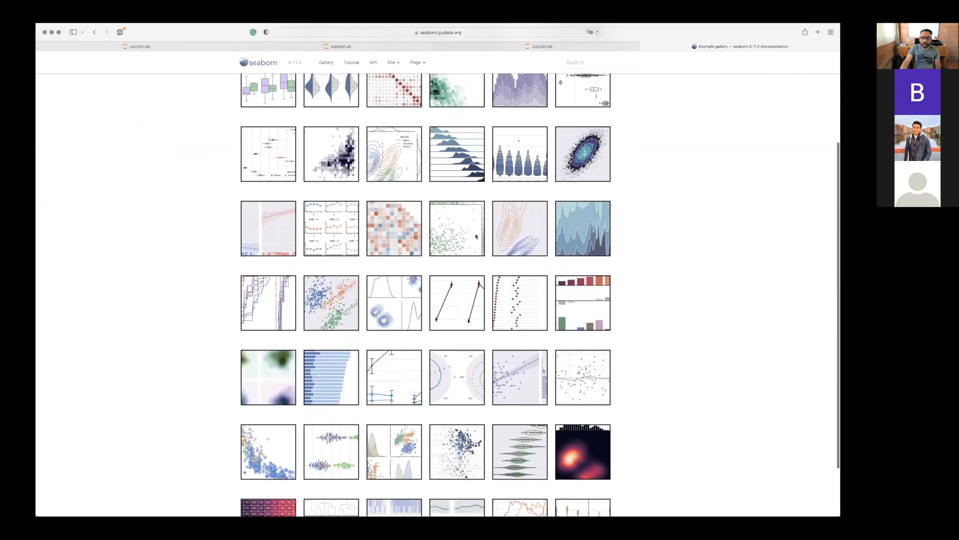
scroll(476, 235, "down", 3)
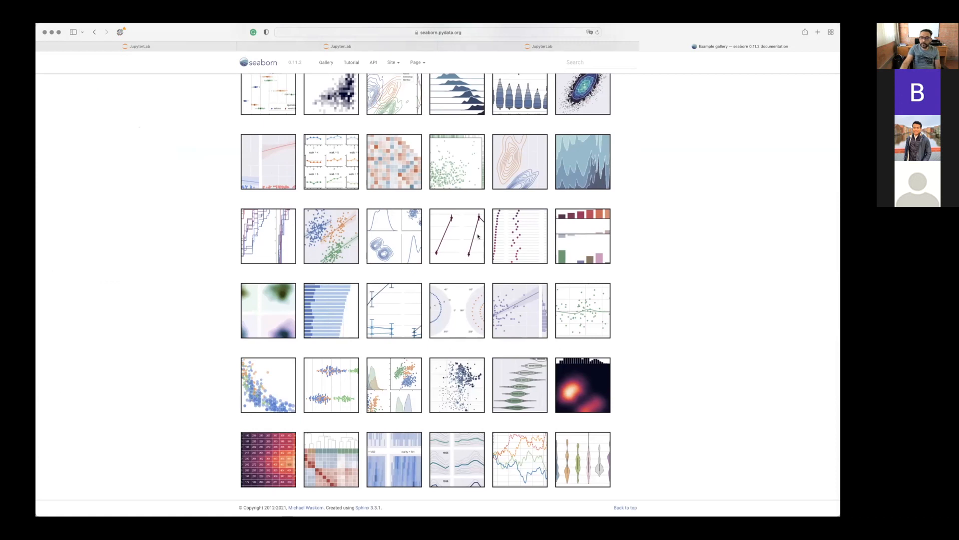
scroll(539, 227, "up", 2)
left_click(587, 163)
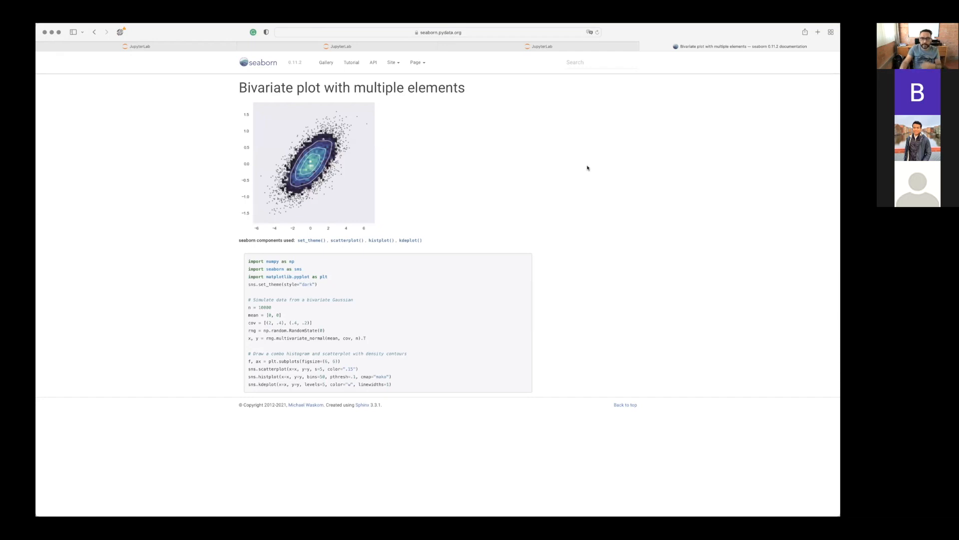
Return to Correlation.ipynb, highlight the import seaborn as sns line again, and find the note on changing themes with sns.
left_click(554, 47)
left_click_drag(330, 313, 228, 312)
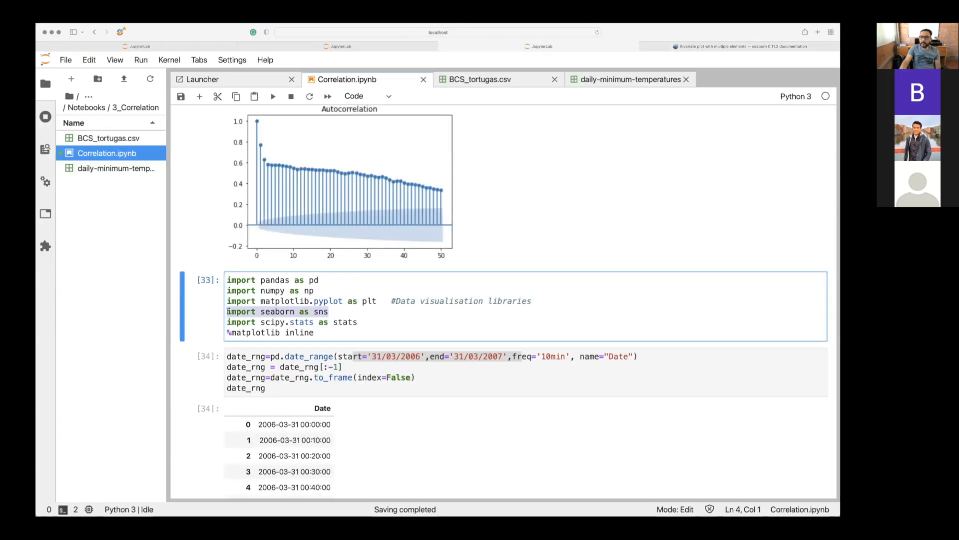
scroll(228, 312, "down", 20)
scroll(227, 311, "down", 15)
scroll(227, 311, "down", 15)
scroll(228, 311, "down", 3)
scroll(228, 311, "up", 15)
scroll(227, 310, "down", 2)
scroll(227, 311, "down", 1)
scroll(228, 311, "up", 5)
scroll(228, 310, "down", 4)
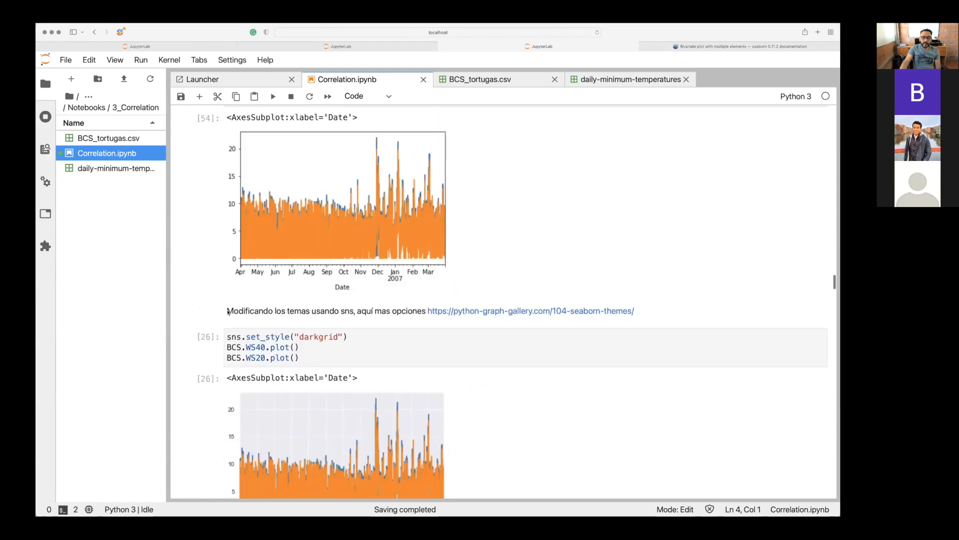
Review the sns.set_style("darkgrid") call, run its cell plotting WS40 and WS20, and inspect the styled plot.
scroll(228, 311, "down", 1)
left_click_drag(227, 310, 282, 310)
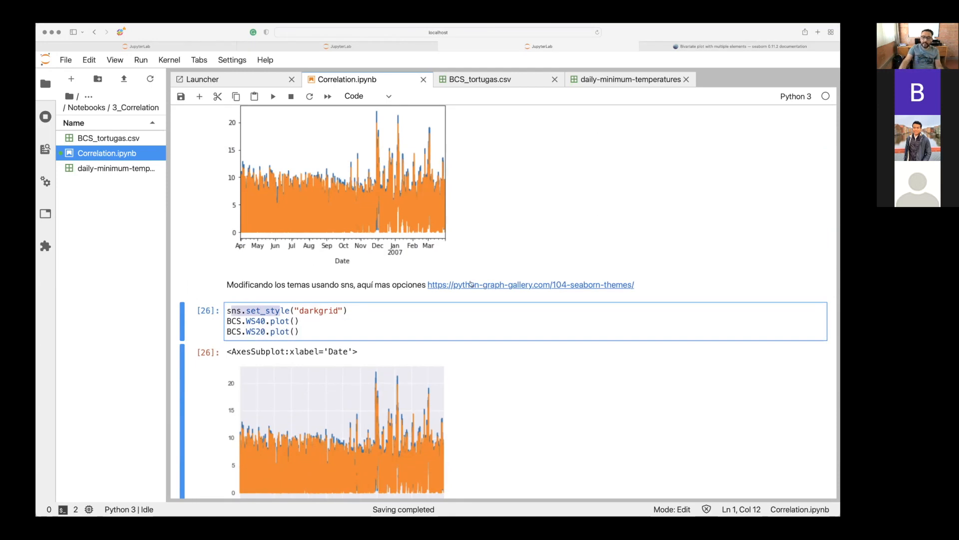
left_click(294, 310)
left_click(323, 310)
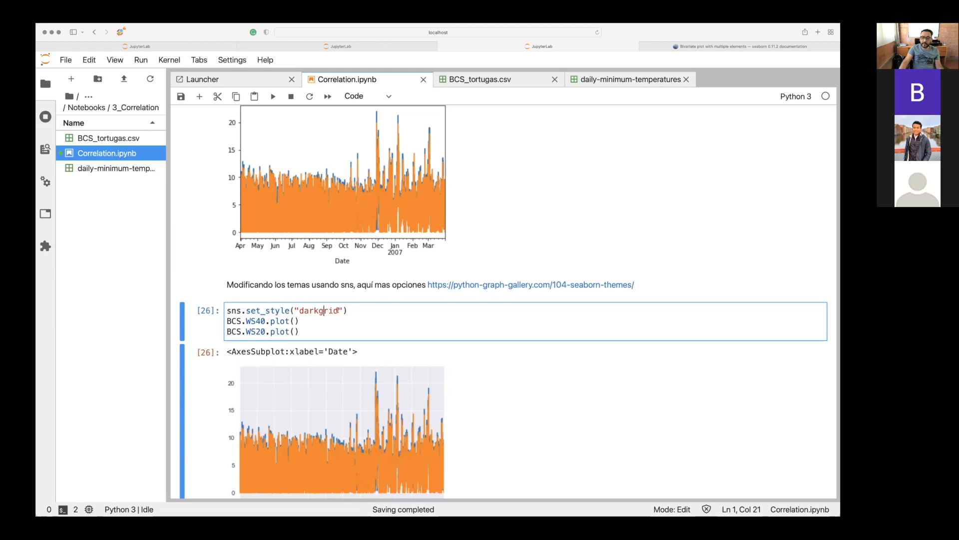
left_click(351, 312)
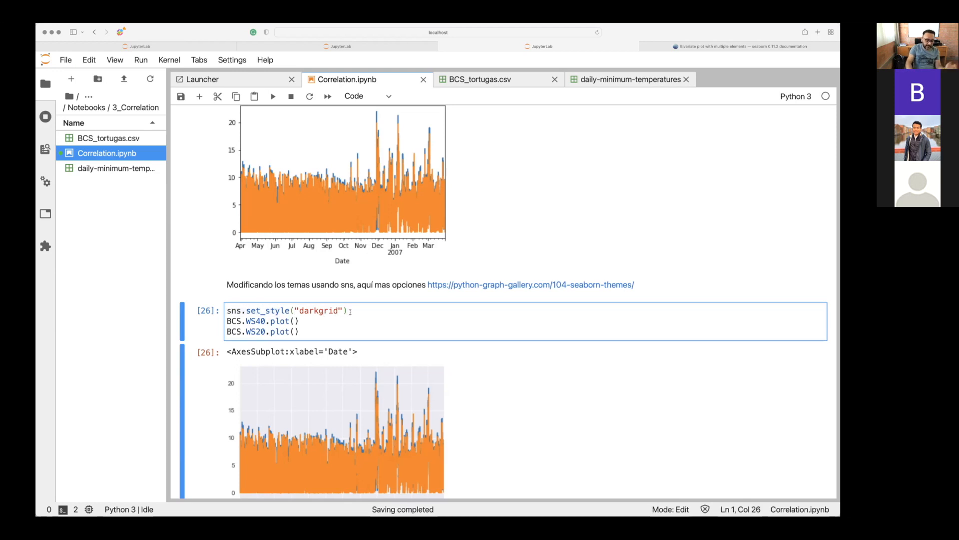
scroll(342, 233, "up", 2)
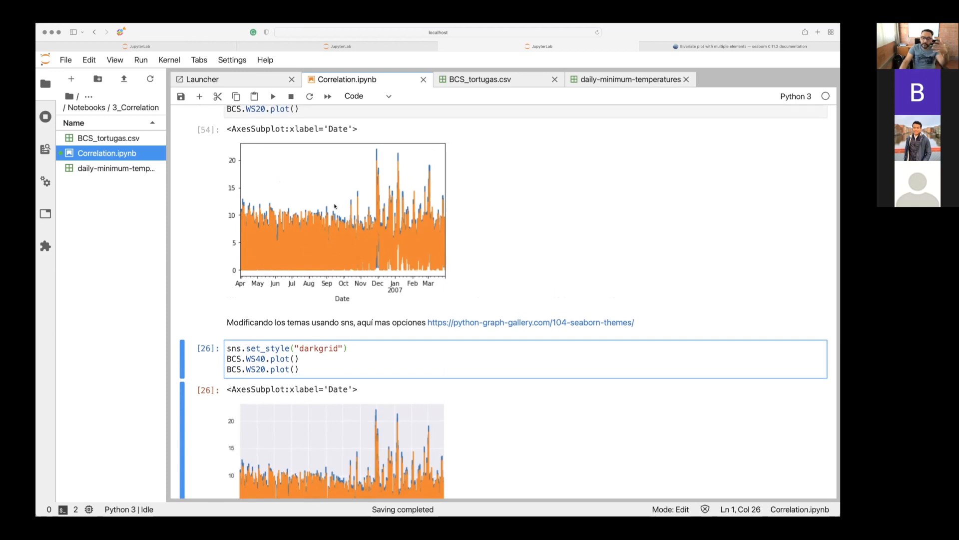
scroll(334, 206, "down", 2)
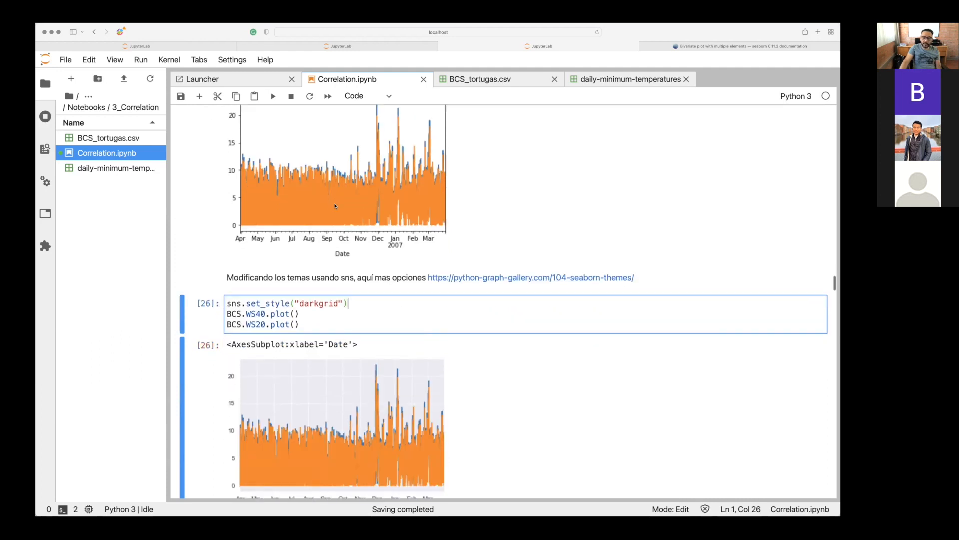
key("shift+Return")
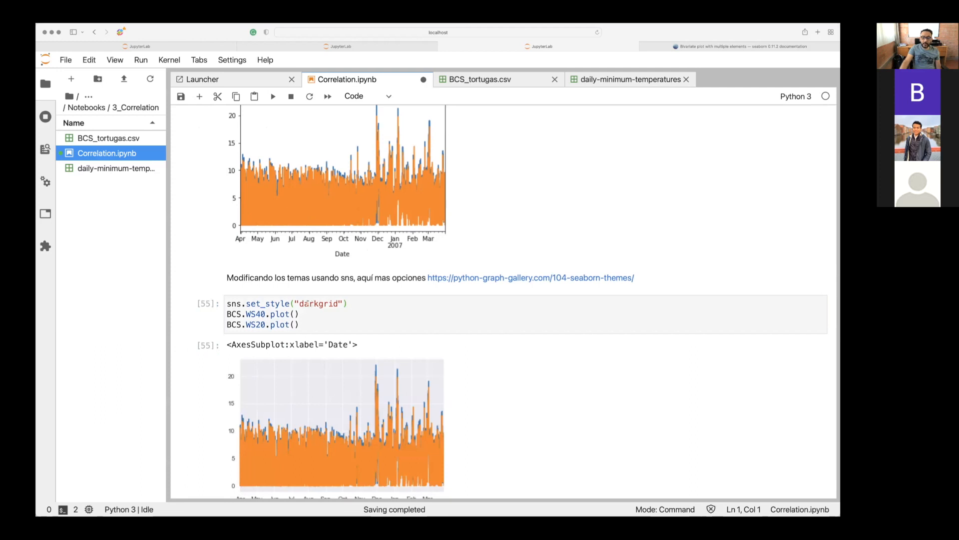
scroll(307, 302, "down", 2)
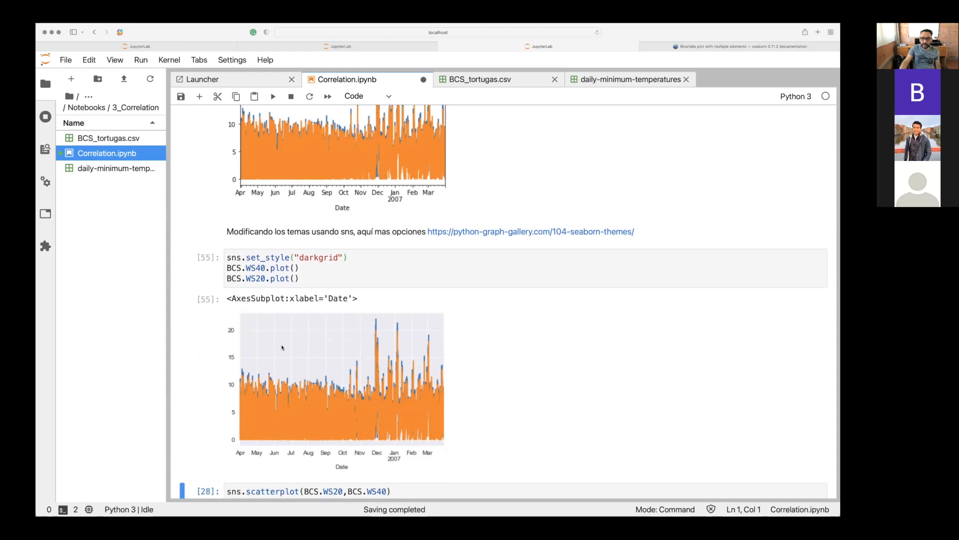
scroll(282, 348, "down", 5)
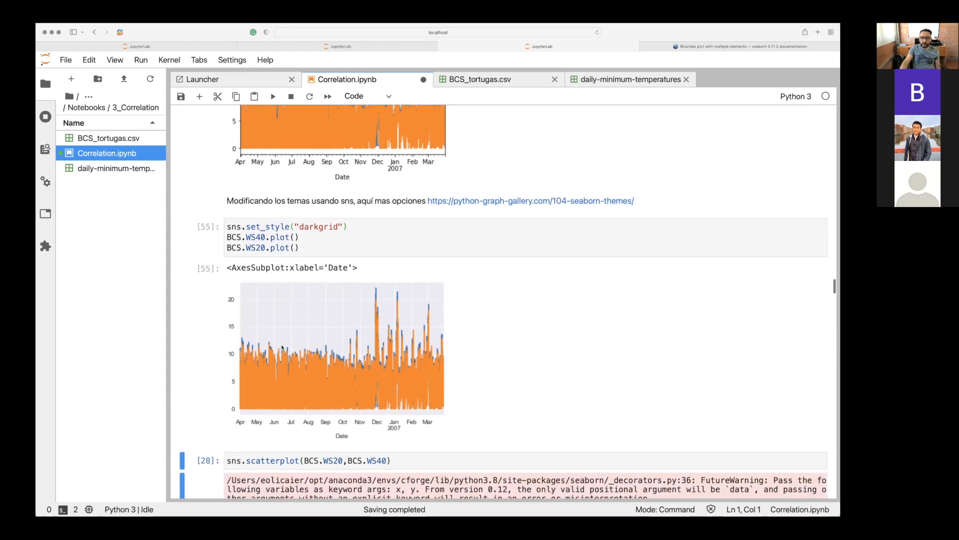
Examine the sns.scatterplot(BCS.WS20,BCS.WS40) cell, its two wind speed arguments and the scatter plot beneath it.
scroll(289, 335, "down", 1)
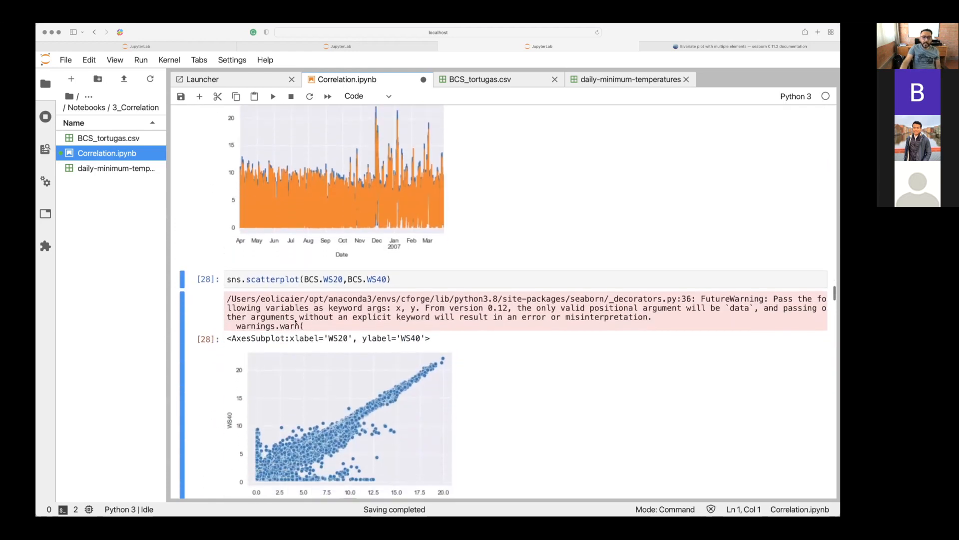
left_click(234, 278)
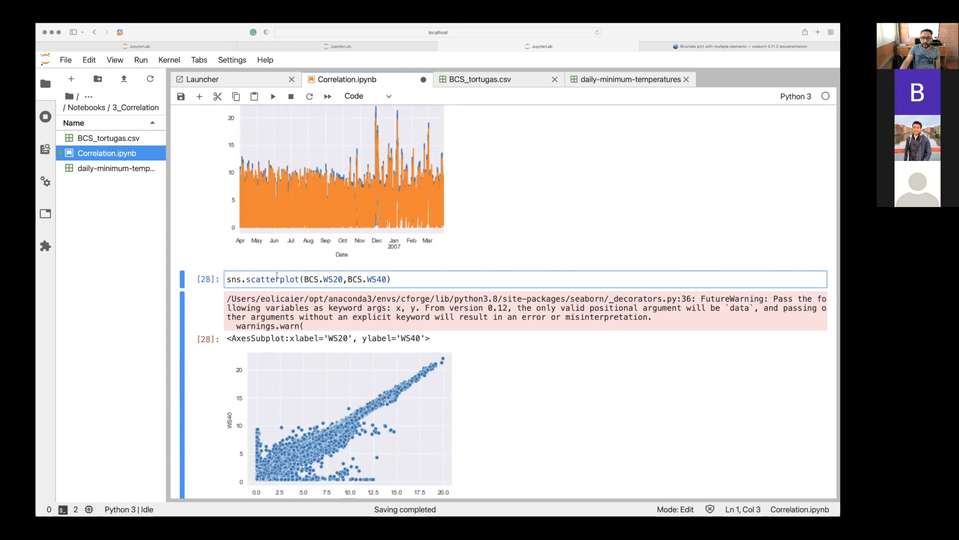
left_click(326, 278)
scroll(325, 278, "down", 8)
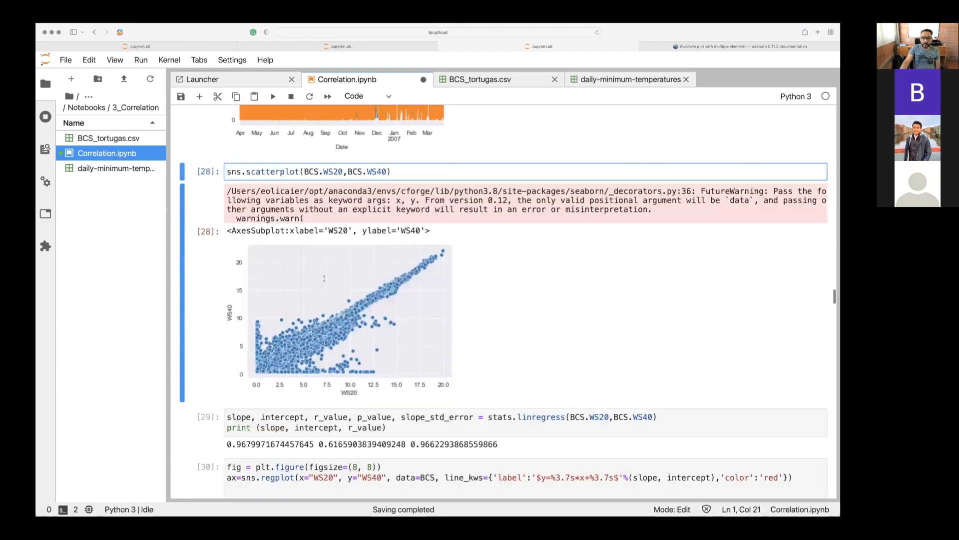
scroll(324, 279, "up", 8)
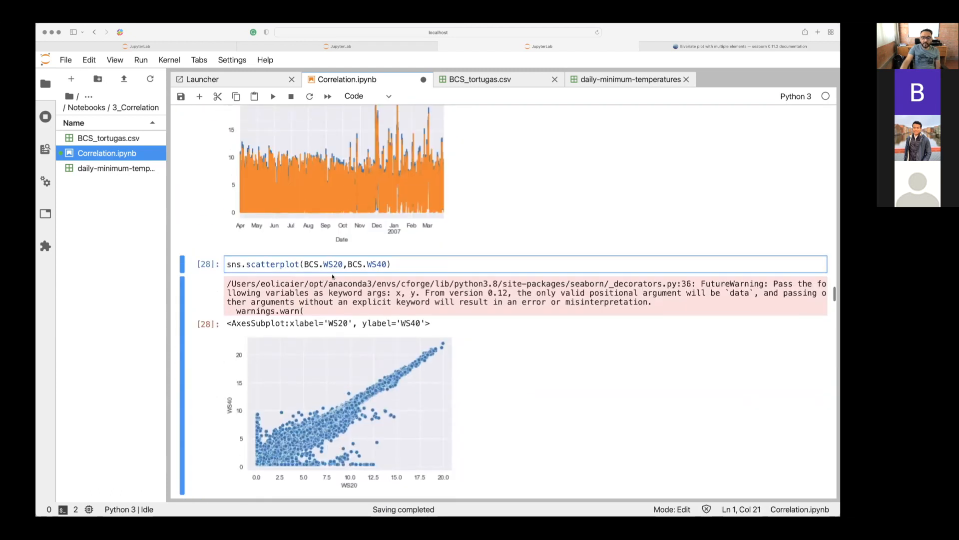
left_click(377, 264)
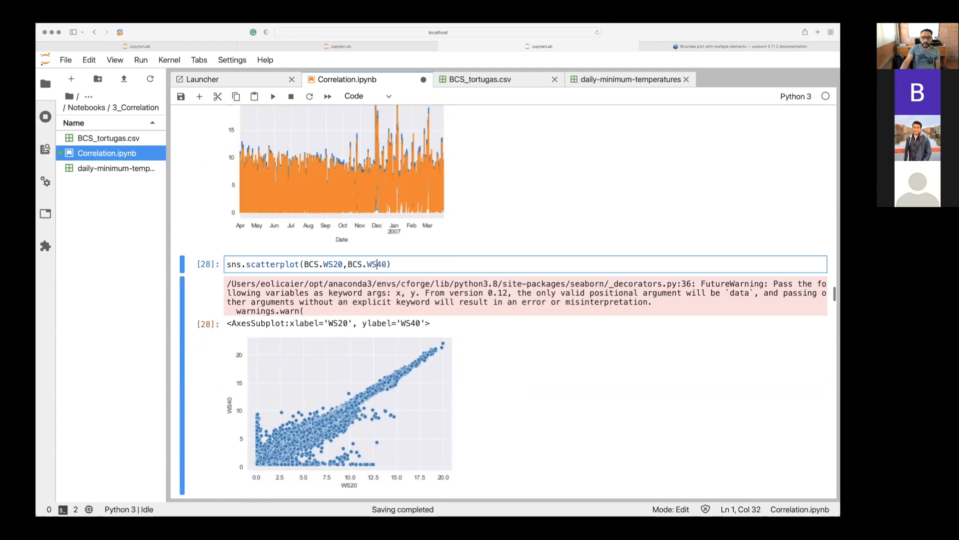
left_click(382, 264)
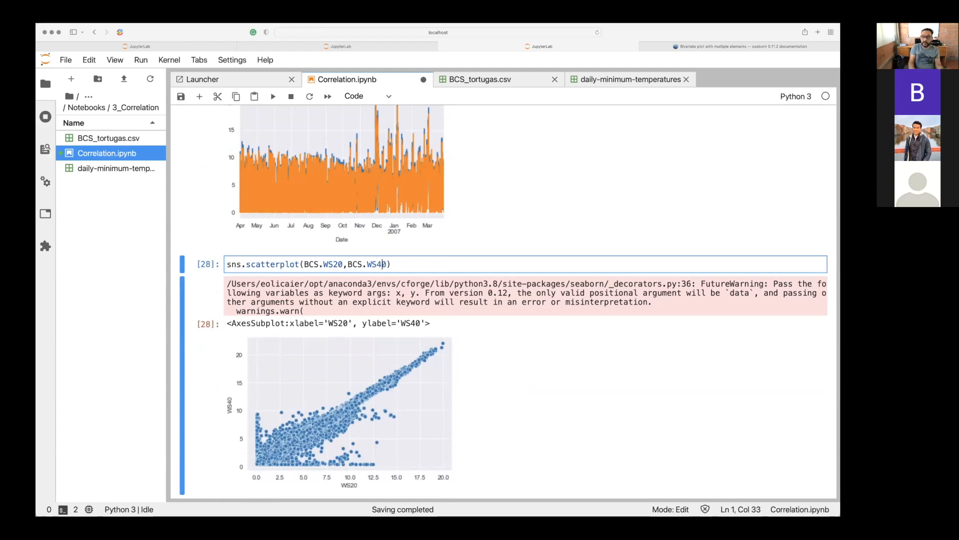
Trace the scatterplot call with the text cursor, from its WS40 argument back to sns and forward through the function name.
key("Left")
key("Left")
key("Left")
key("Left")
key("Left")
key("Left")
key("Left")
key("Left")
key("Left")
key("Left")
key("Left")
key("Left")
key("Left")
key("Left")
key("Left")
key("Left")
key("Left")
key("Left")
key("Left")
key("Left")
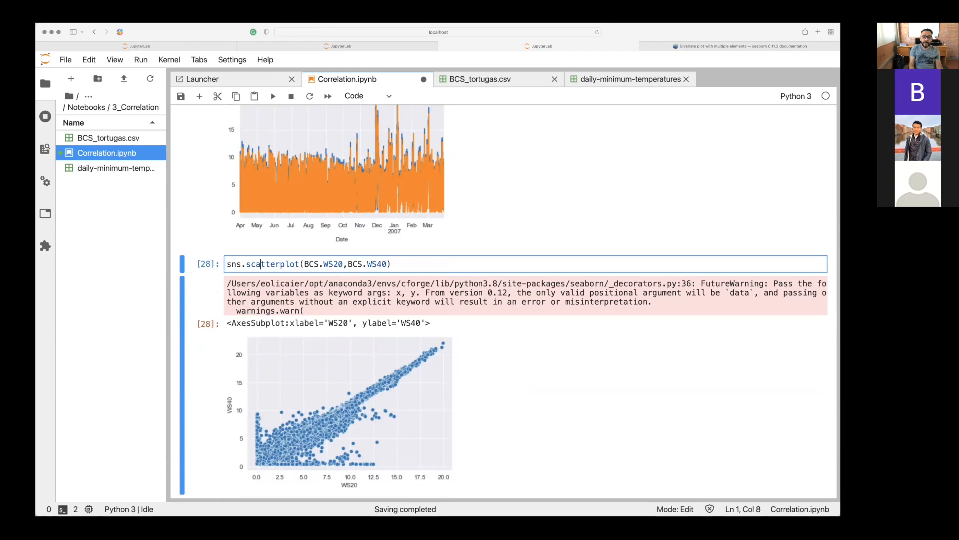
key("Left")
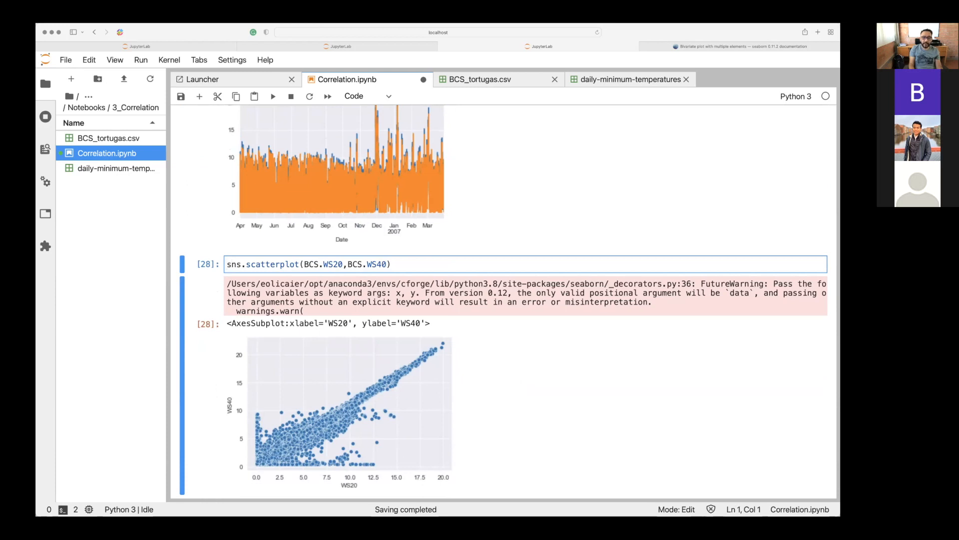
key("Right")
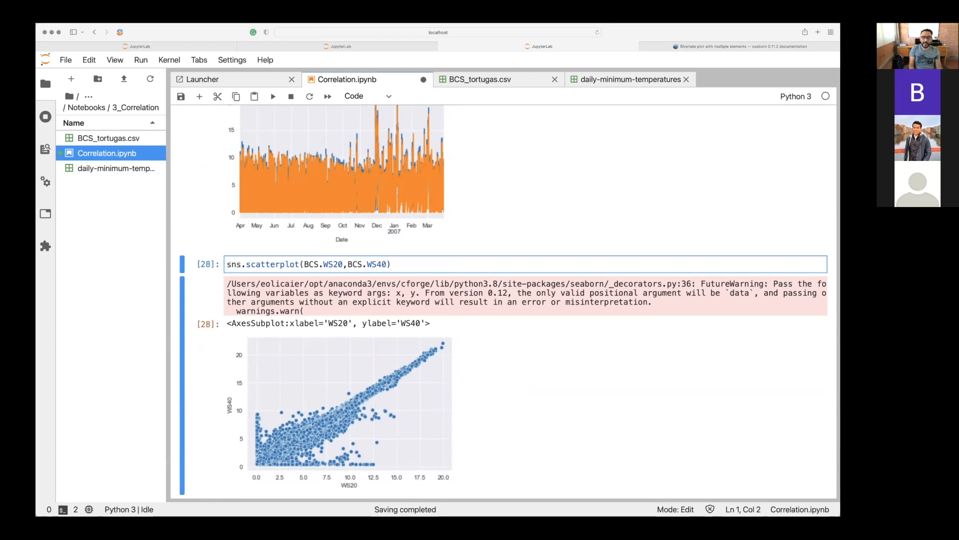
key("Right")
key("Right")
key("Right")
key("Right")
key("Right")
key("Right")
key("Right")
key("Right")
key("Right")
key("Right")
key("Right")
key("Right")
key("Right")
key("Right")
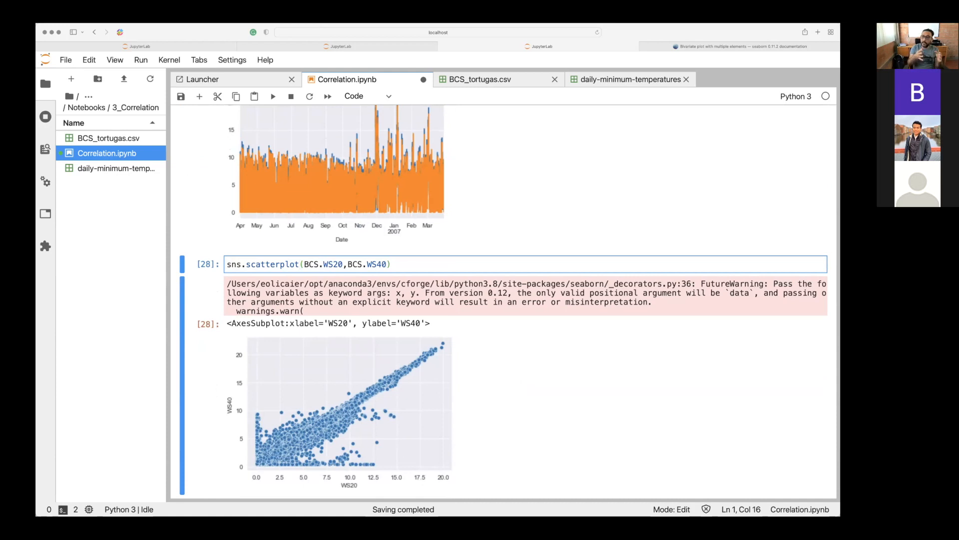
Review the BCS.head(), BCS.info() and BCS.describe() outputs above, comparing the date-indexed rows, columns and summary statistics.
scroll(499, 299, "up", 20)
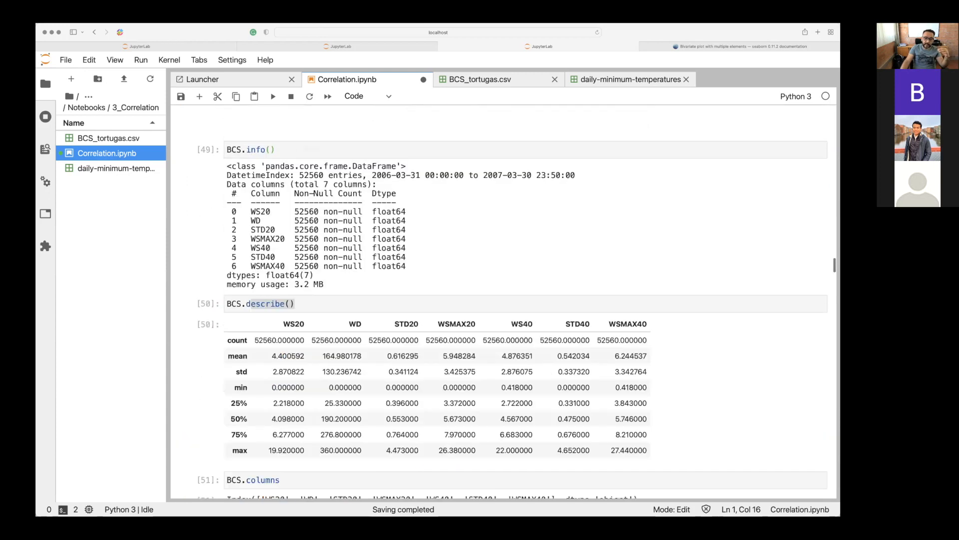
scroll(342, 228, "down", 1)
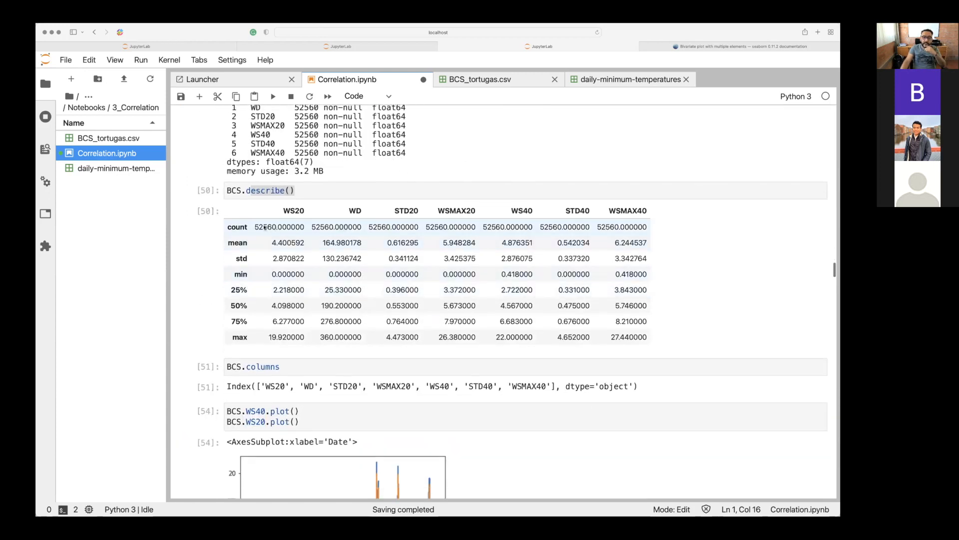
scroll(264, 228, "up", 10)
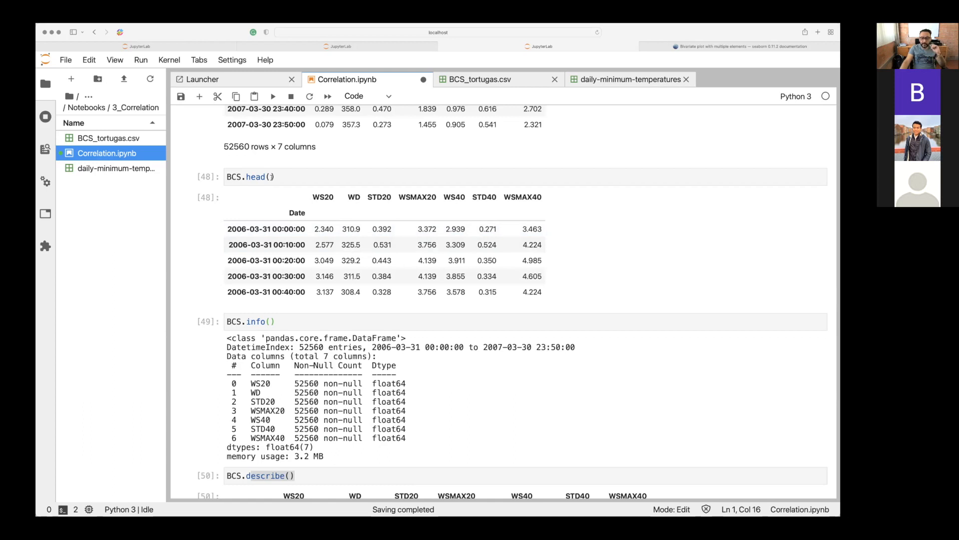
scroll(272, 178, "down", 3)
scroll(272, 181, "down", 10)
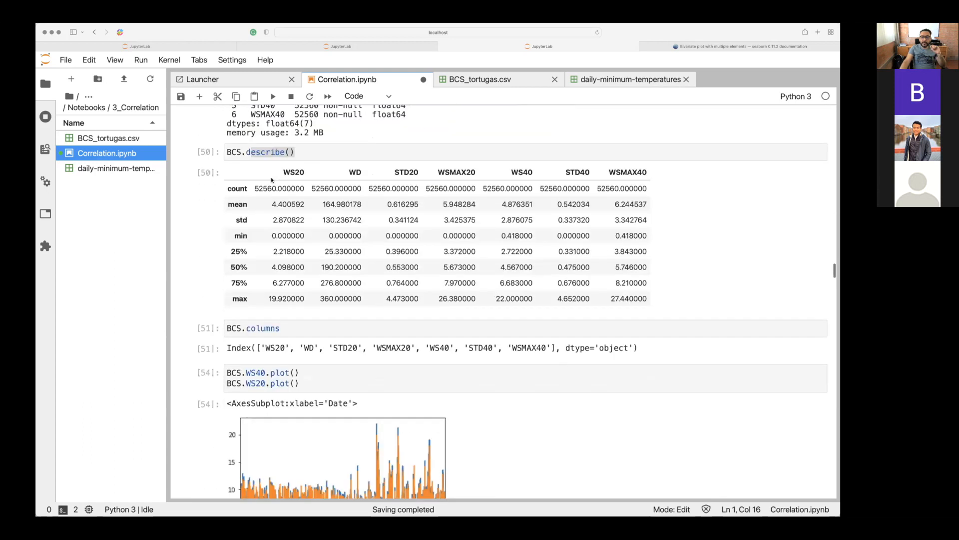
scroll(272, 181, "up", 8)
scroll(272, 180, "up", 8)
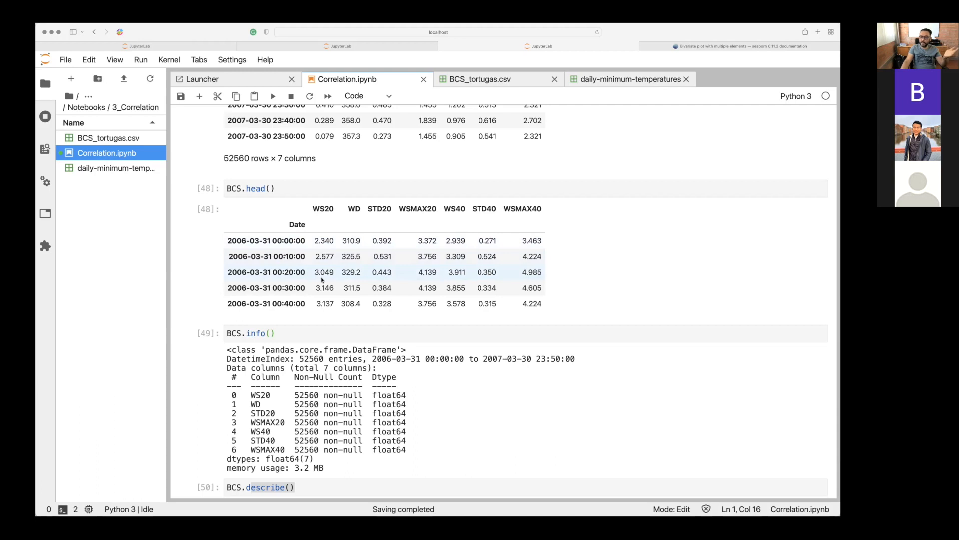
scroll(322, 280, "down", 5)
scroll(322, 280, "up", 4)
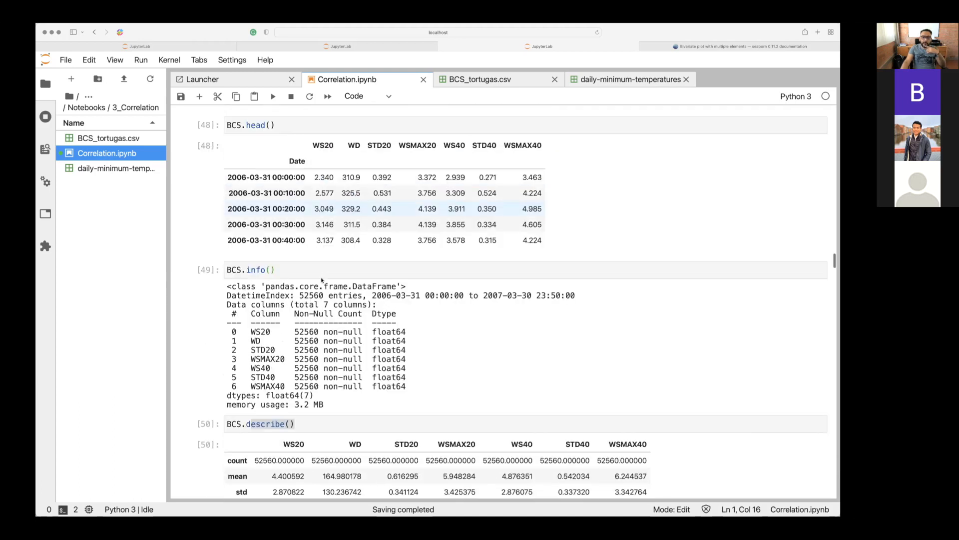
scroll(321, 280, "up", 1)
scroll(461, 250, "down", 10)
scroll(462, 250, "down", 20)
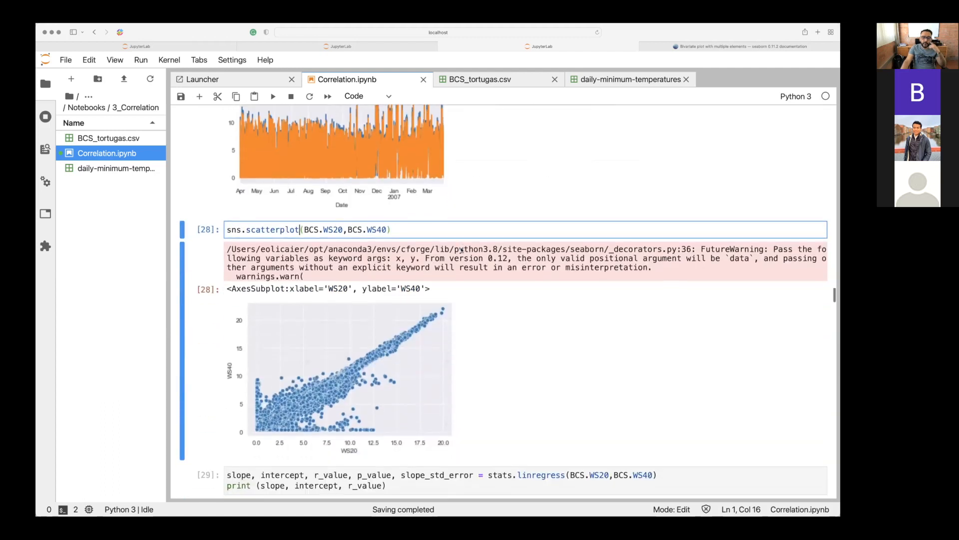
Change the second scatterplot argument to BCS.WS20 and run the cell to plot WS20 against itself.
scroll(462, 250, "down", 2)
key("End")
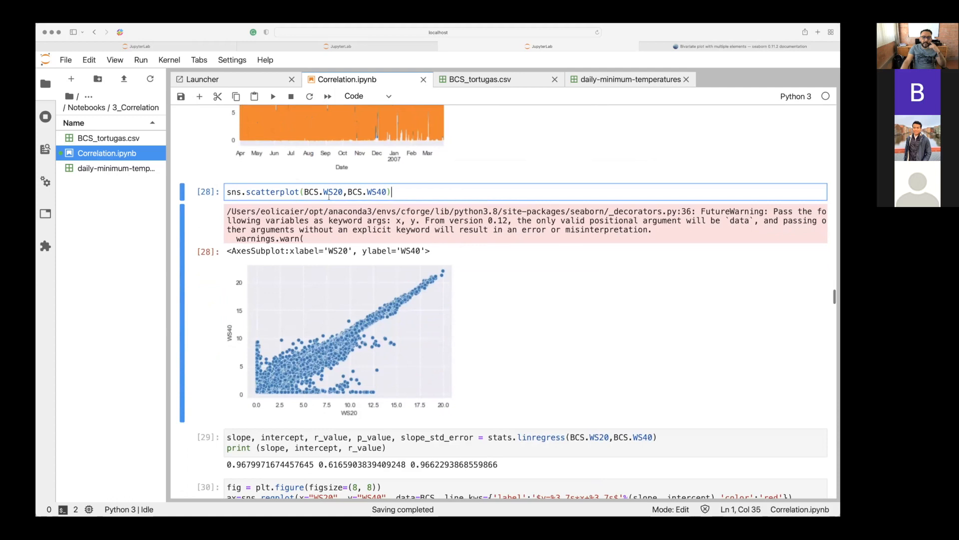
left_click(305, 192)
key("Right")
key("Right")
key("Right")
key("Right")
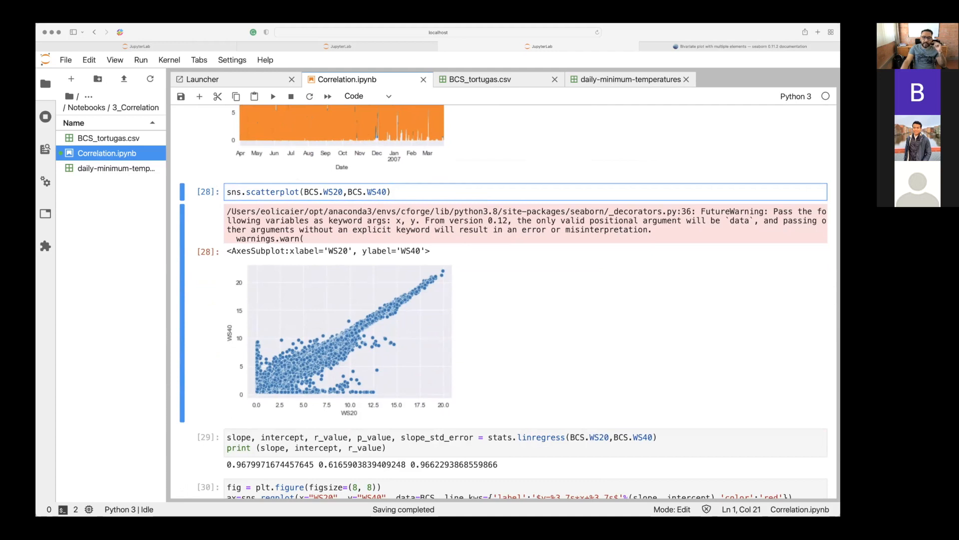
left_click(388, 193)
key("Left")
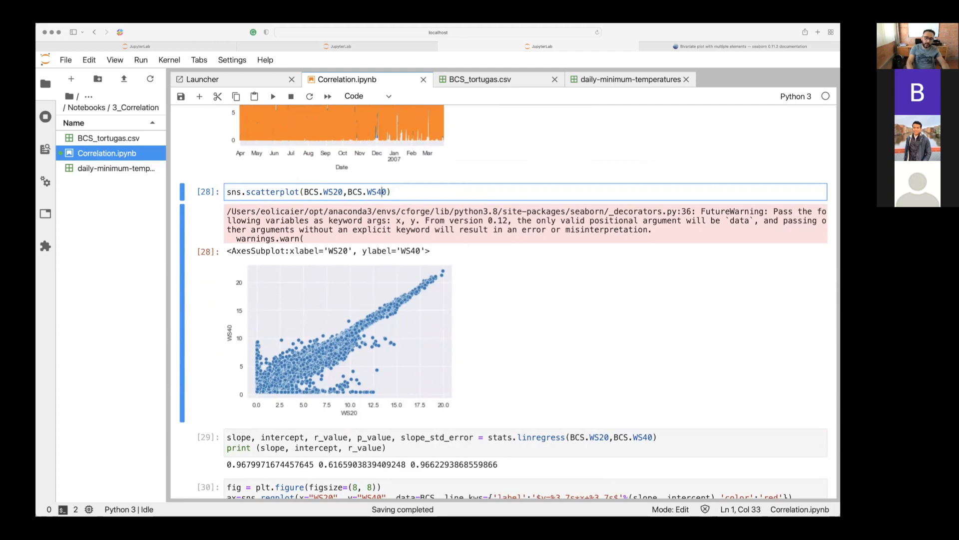
key("BackSpace")
type("2")
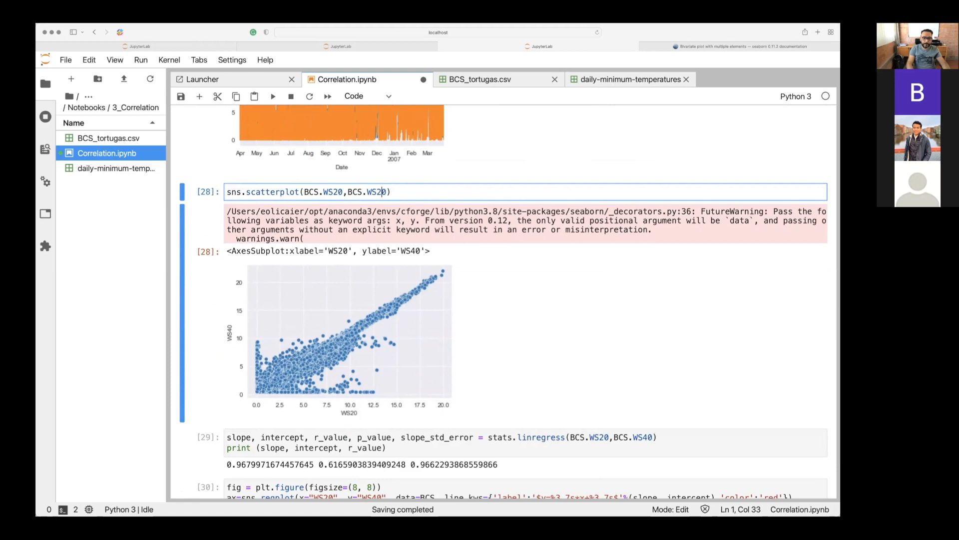
key("shift+Return")
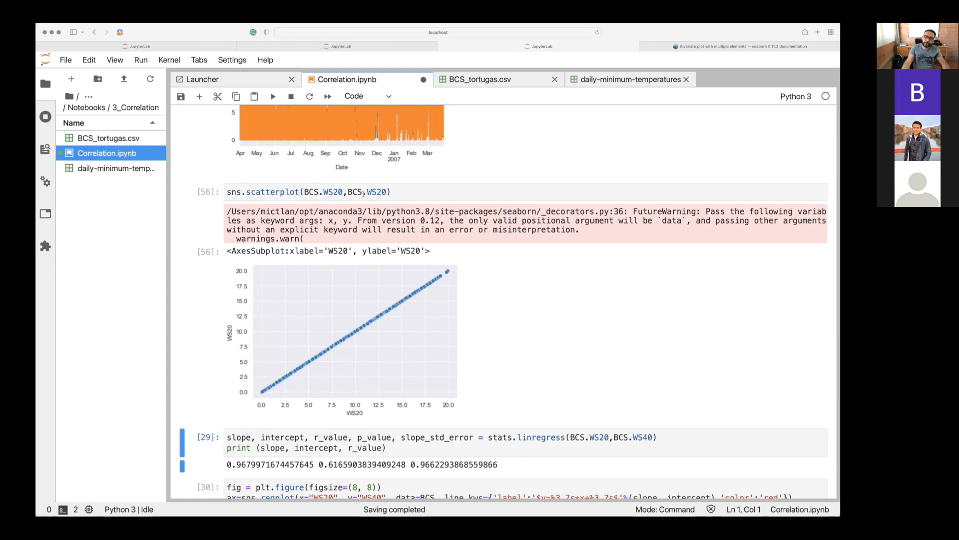
Check the column names and time series plots, set the second scatterplot argument back to BCS.WS40, and rerun the cell.
left_click(383, 192)
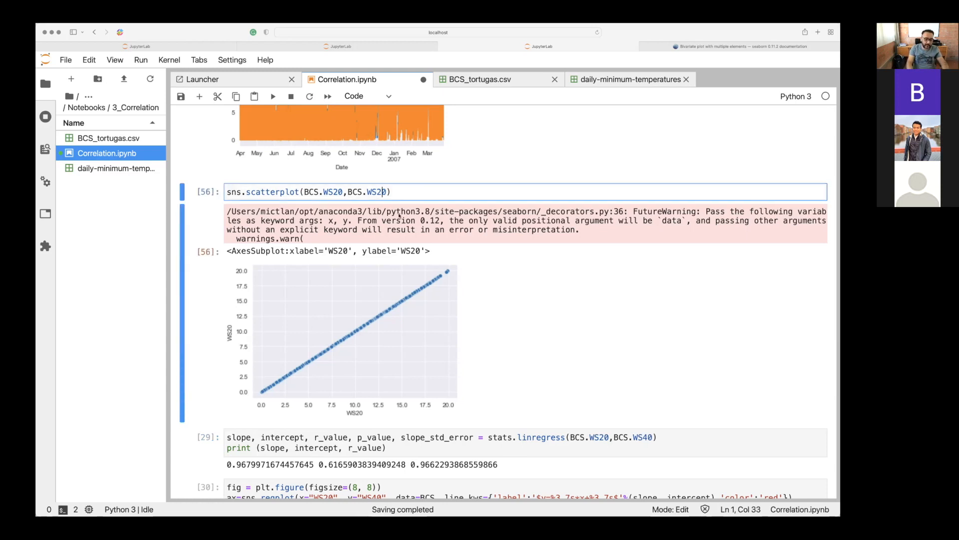
scroll(399, 215, "up", 10)
scroll(399, 215, "up", 5)
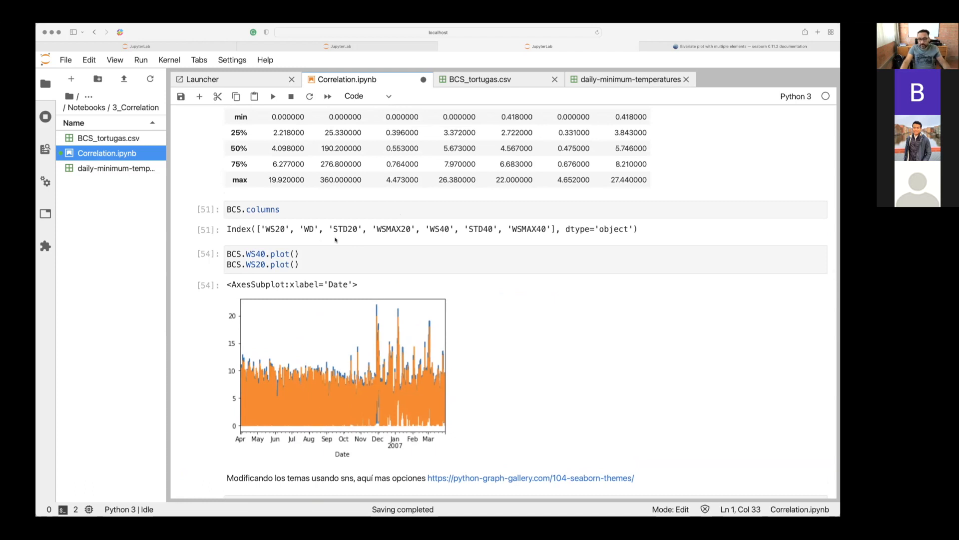
scroll(335, 240, "down", 5)
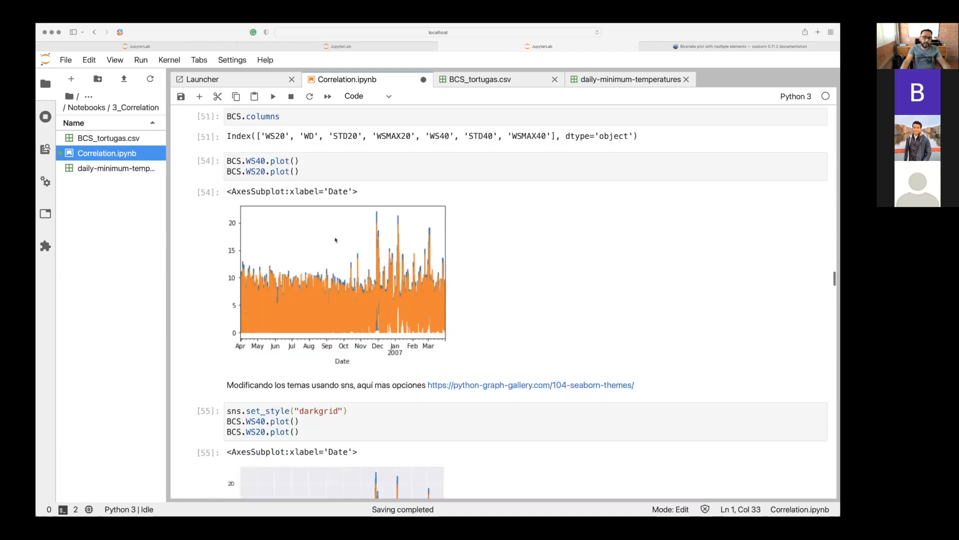
scroll(335, 240, "down", 3)
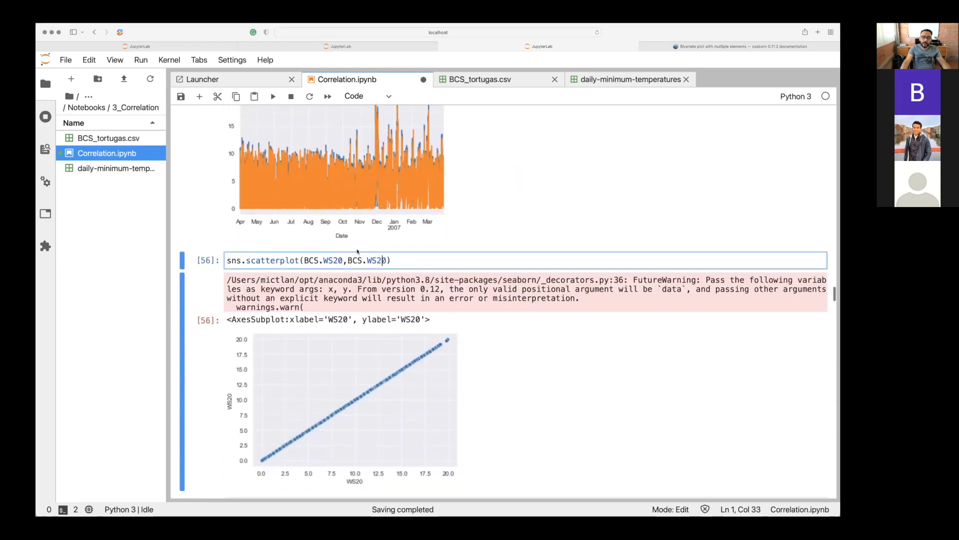
key("BackSpace")
type("4")
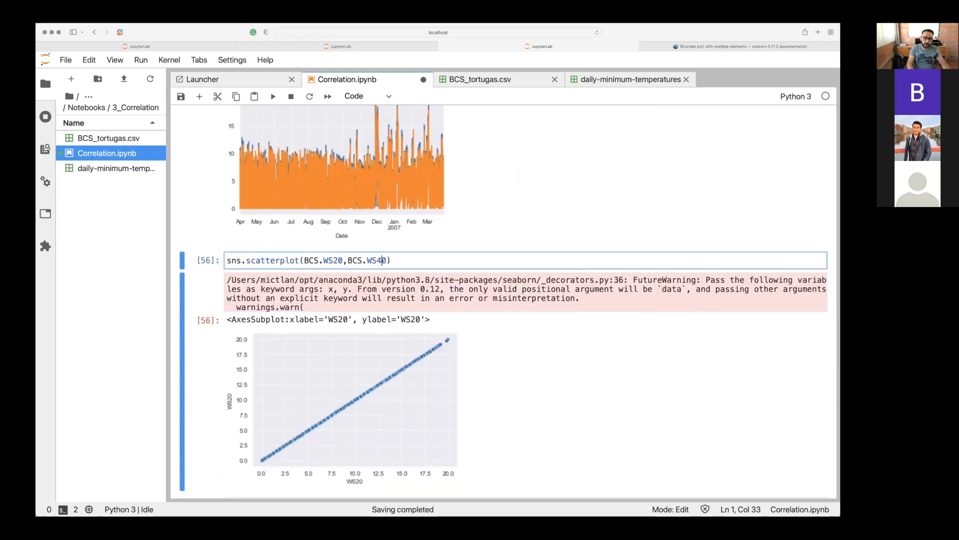
key("shift+Return")
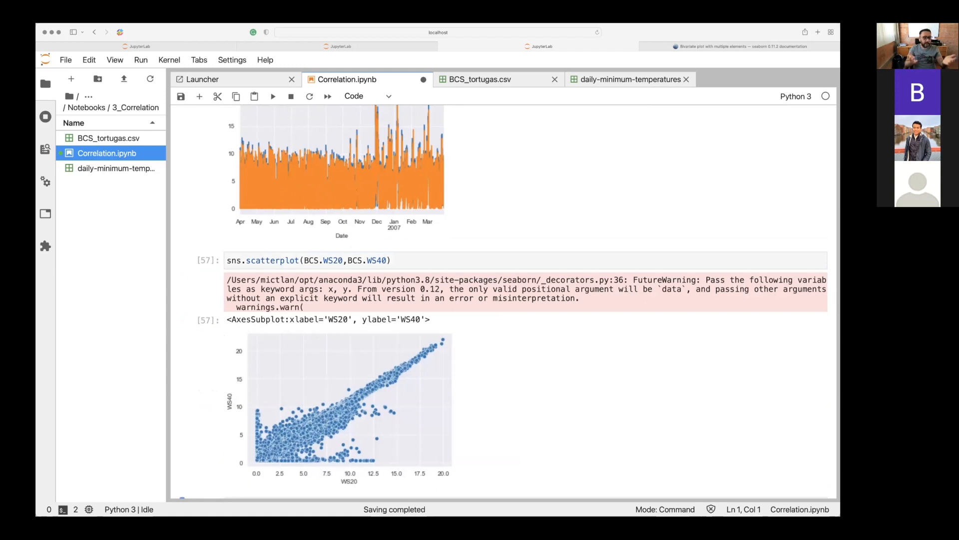
Review the stats.linregress cell below the scatter plot, highlighting its WS20 and WS40 arguments and the function name.
scroll(500, 300, "down", 5)
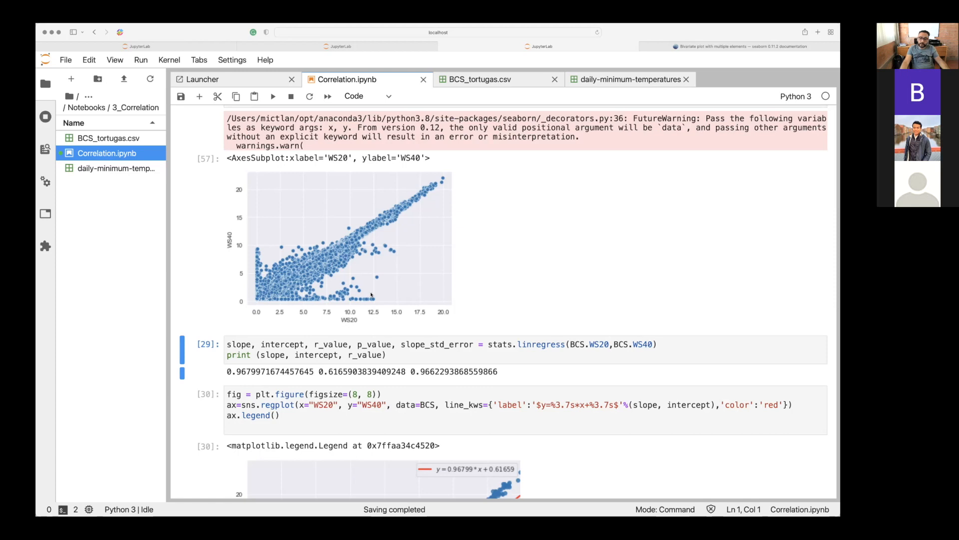
scroll(371, 295, "down", 1)
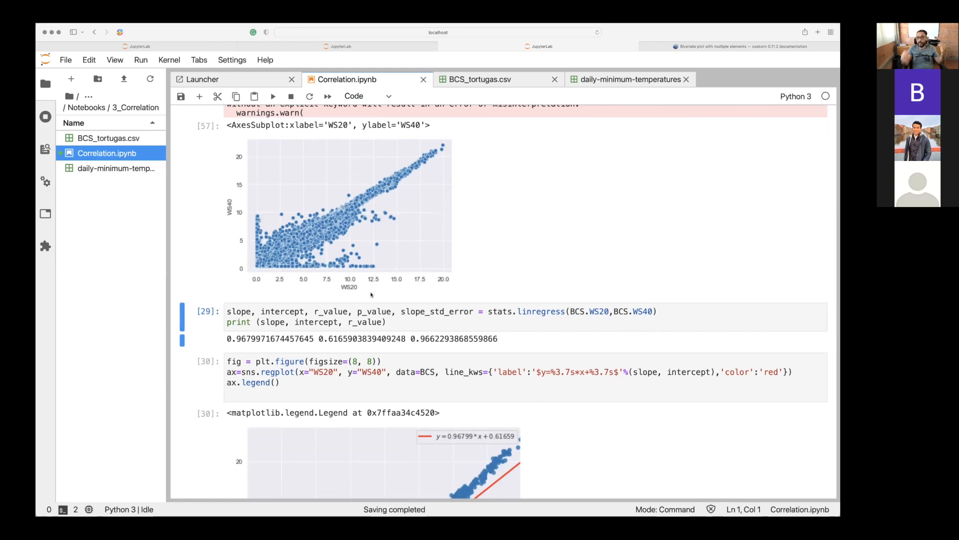
scroll(371, 295, "down", 1)
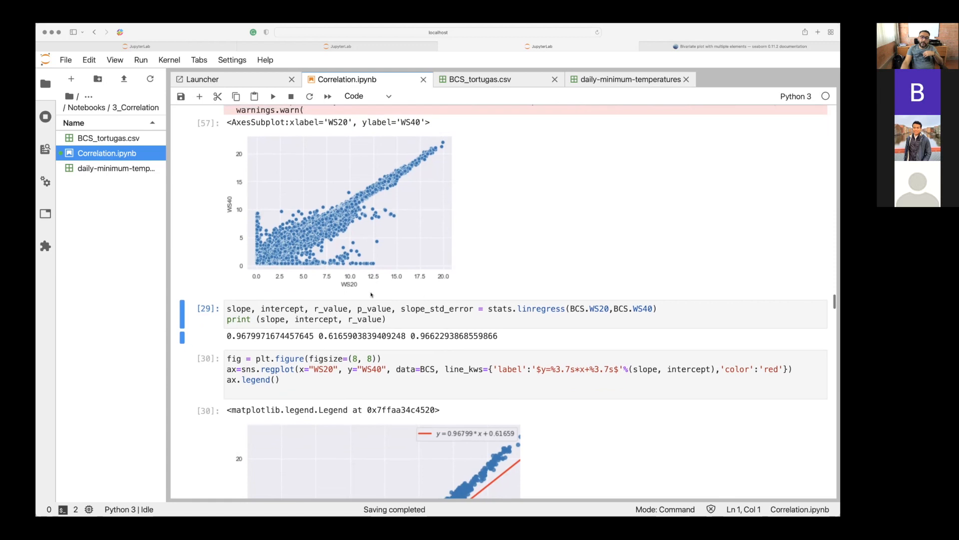
scroll(371, 294, "up", 2)
left_click(239, 355)
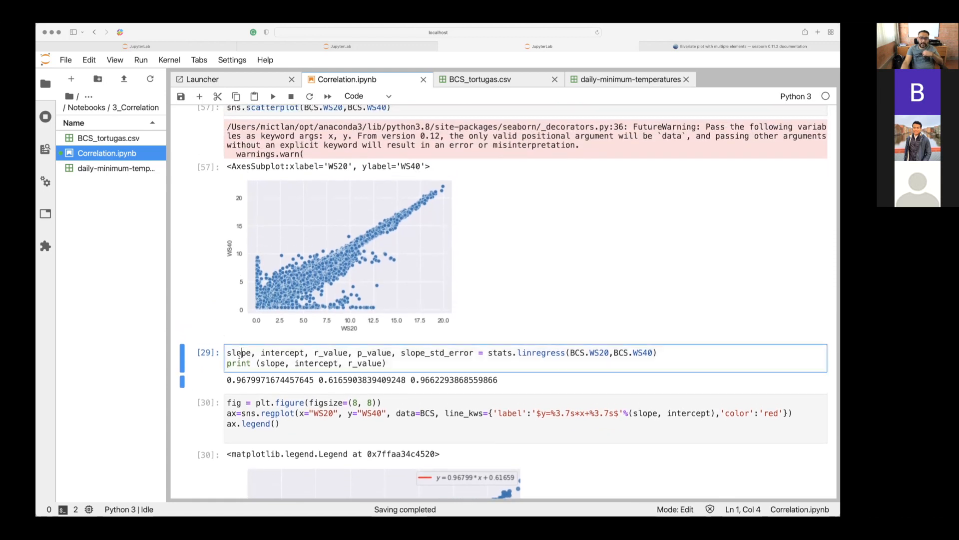
scroll(240, 352, "up", 1)
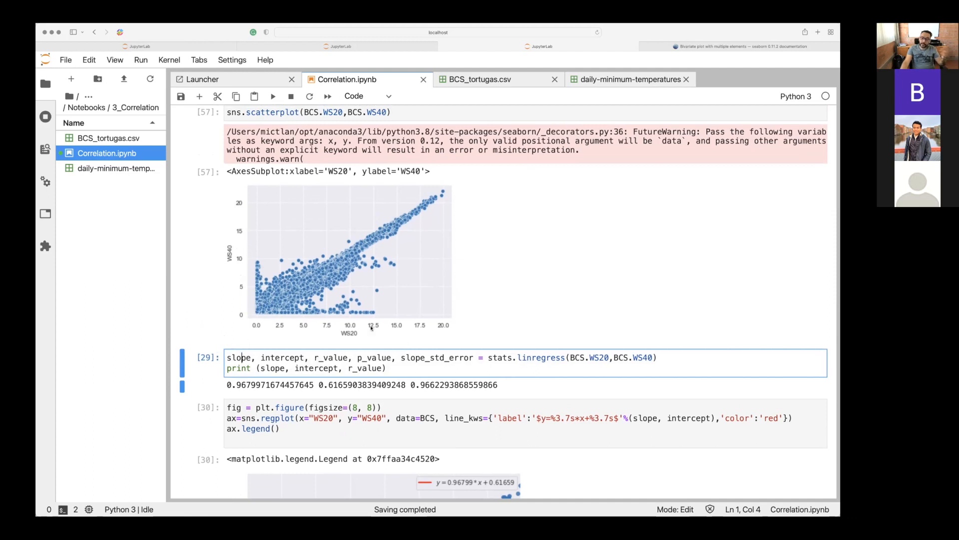
left_click_drag(574, 357, 653, 358)
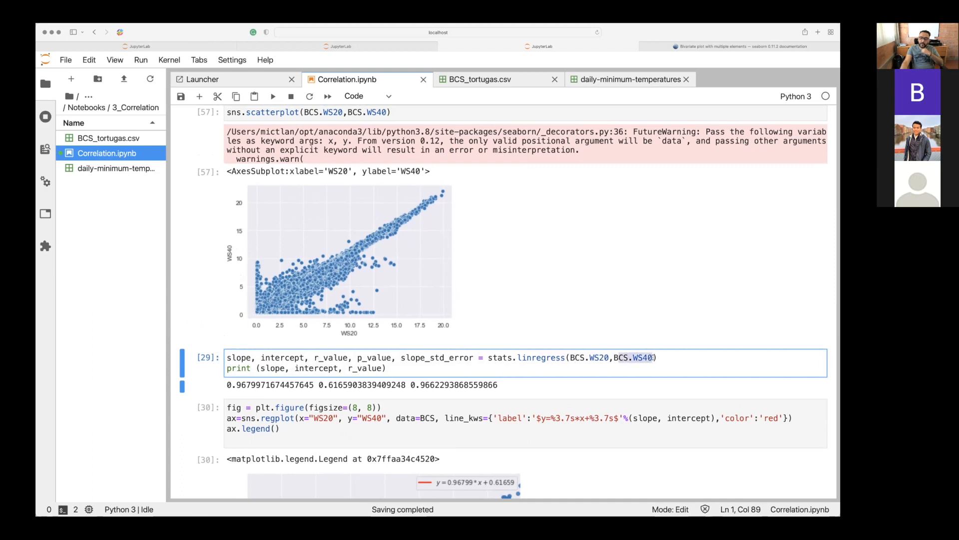
left_click_drag(493, 357, 531, 357)
left_click(531, 358)
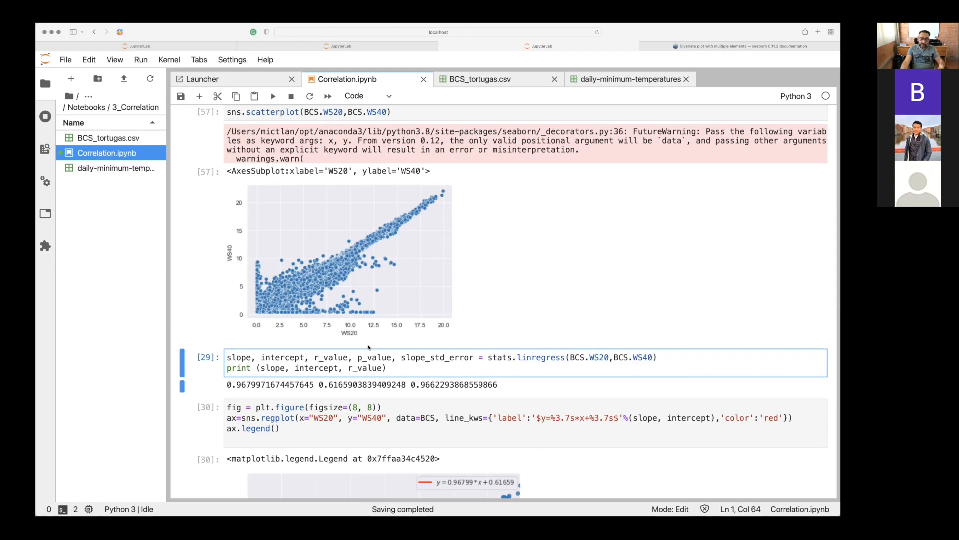
Review the variables returned by the stats.linregress cell and its printed slope, intercept and r_value.
left_click(247, 357)
left_click(340, 357)
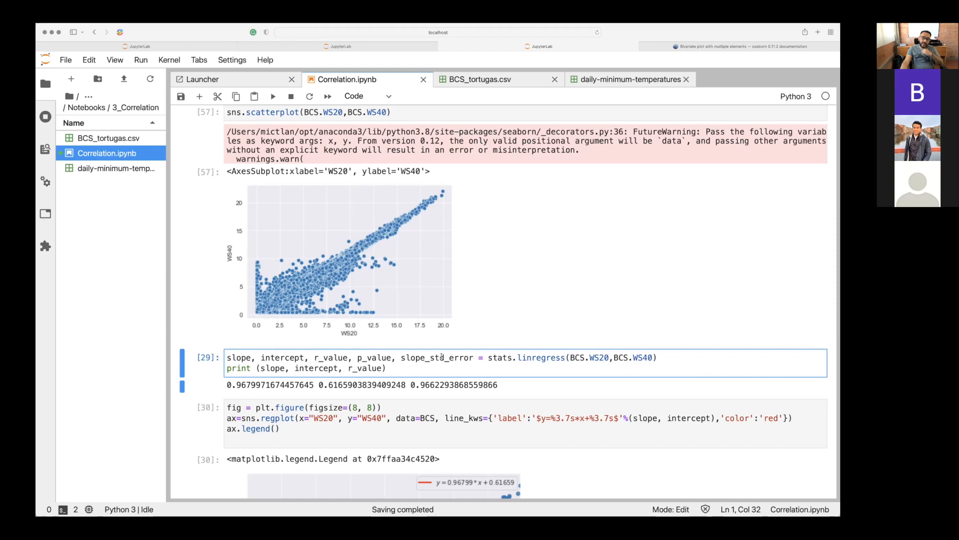
scroll(439, 357, "down", 1)
scroll(441, 356, "down", 2)
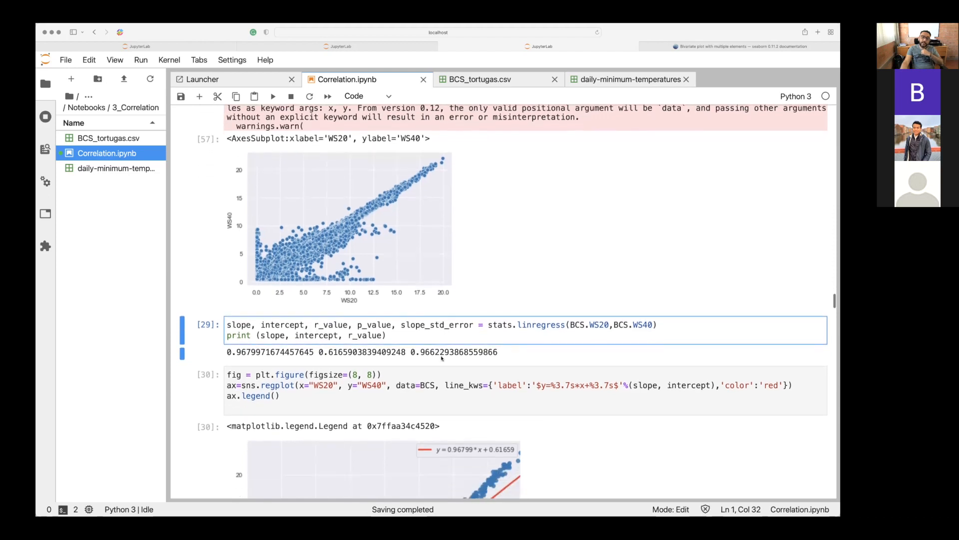
scroll(441, 357, "down", 4)
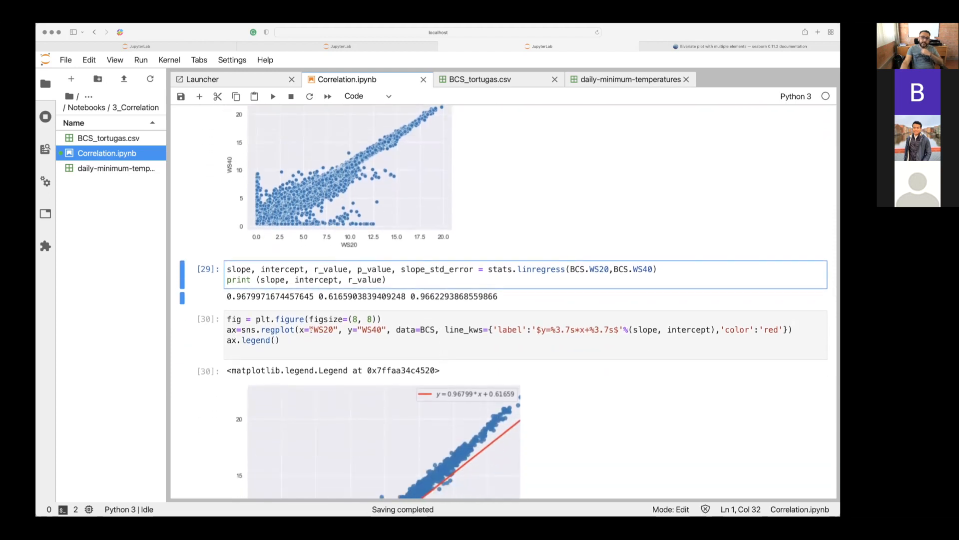
Examine the plt.figure call and its figsize argument in the regression plot cell.
left_click(263, 320)
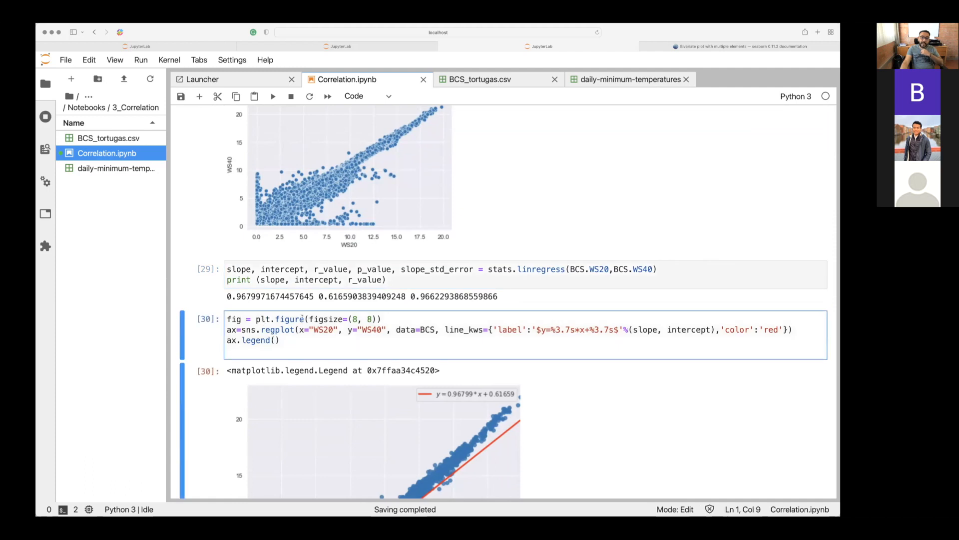
left_click(311, 319)
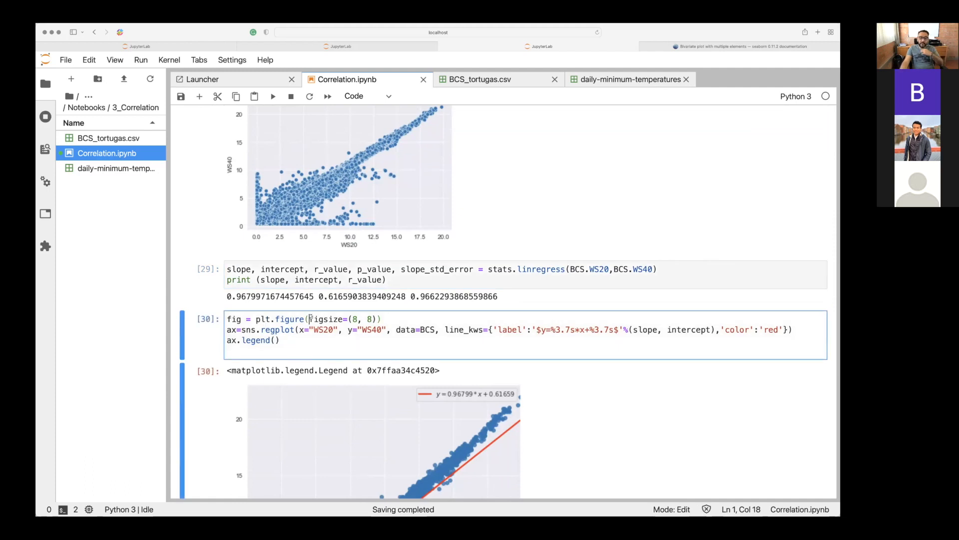
scroll(312, 318, "down", 3)
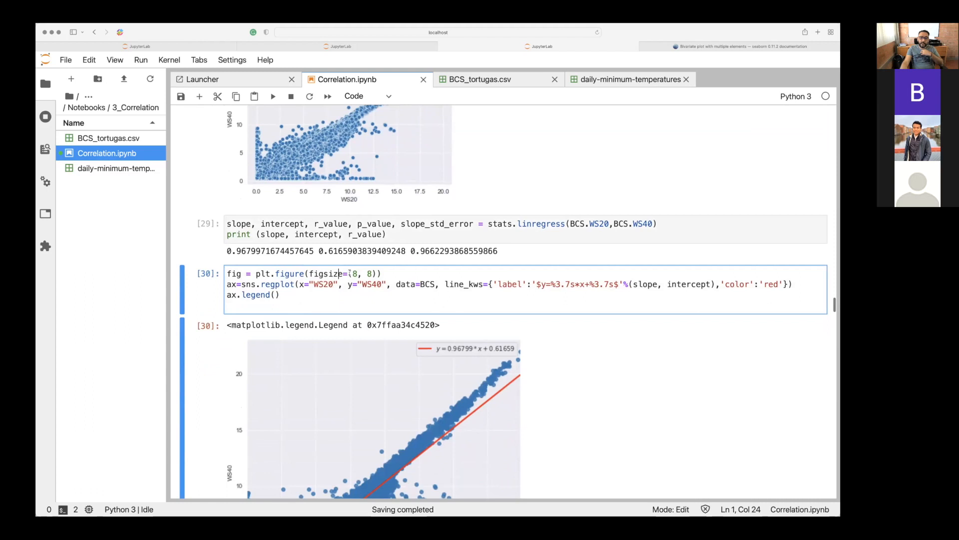
left_click(361, 274)
scroll(360, 272, "down", 5)
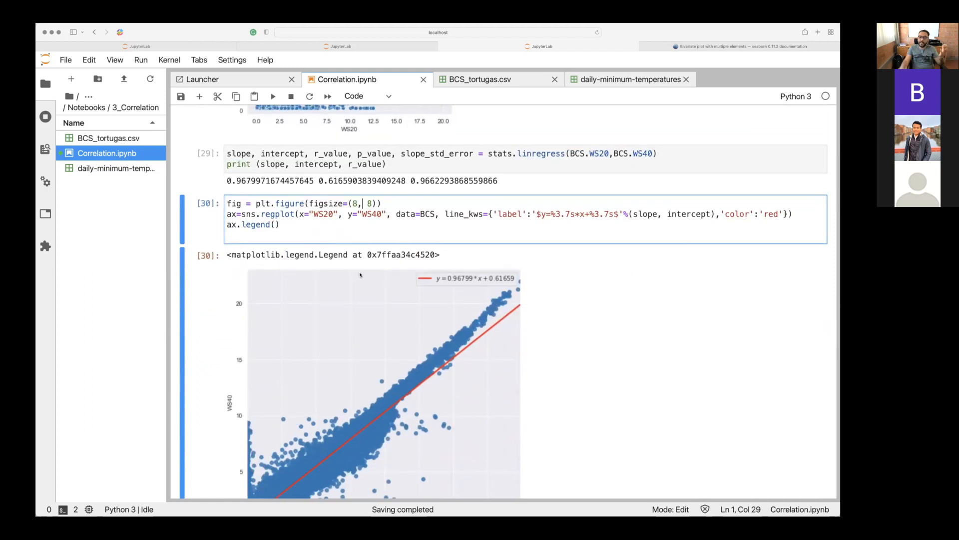
Compare the WS20–WS40 scatter plot with the regression plot below and check both numbers of the figsize setting.
scroll(360, 274, "up", 10)
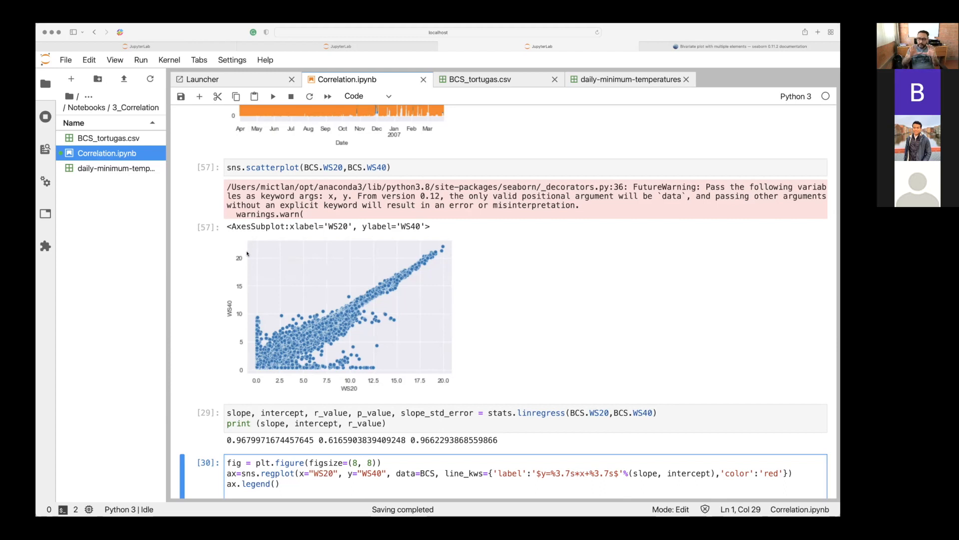
scroll(247, 254, "down", 5)
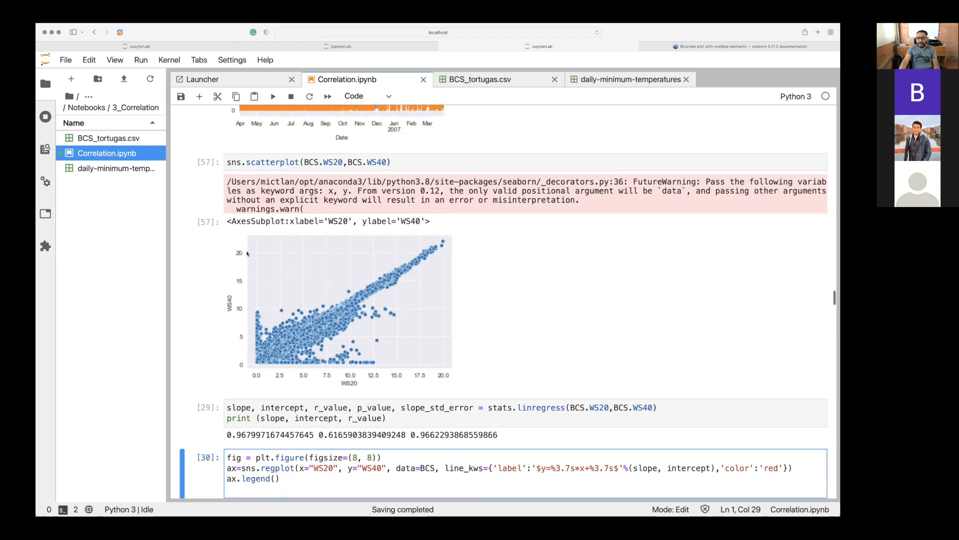
scroll(247, 253, "down", 1)
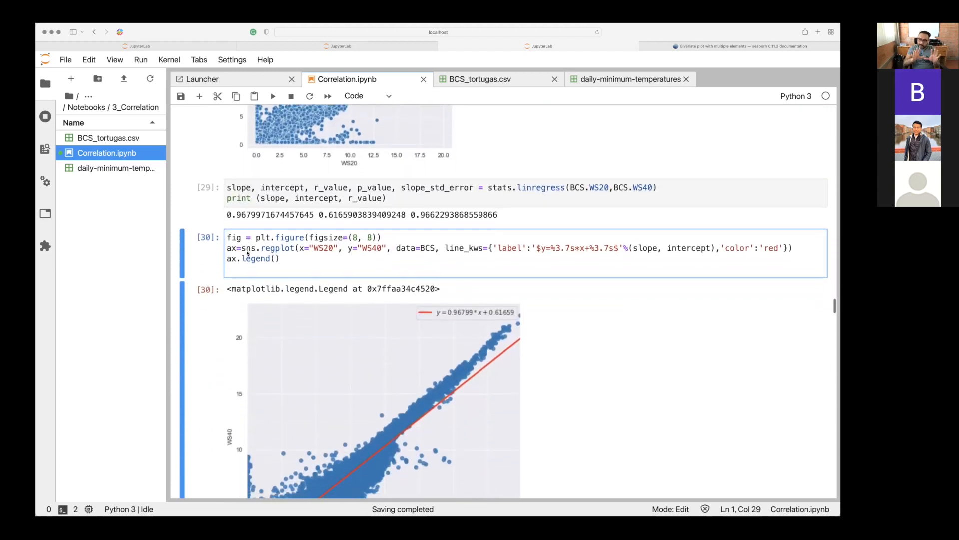
scroll(247, 252, "down", 2)
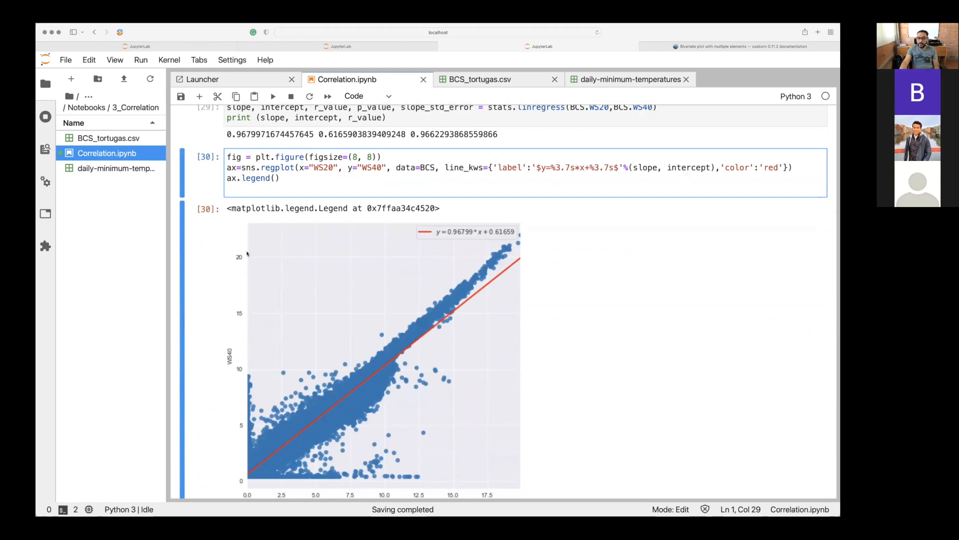
scroll(355, 192, "up", 1)
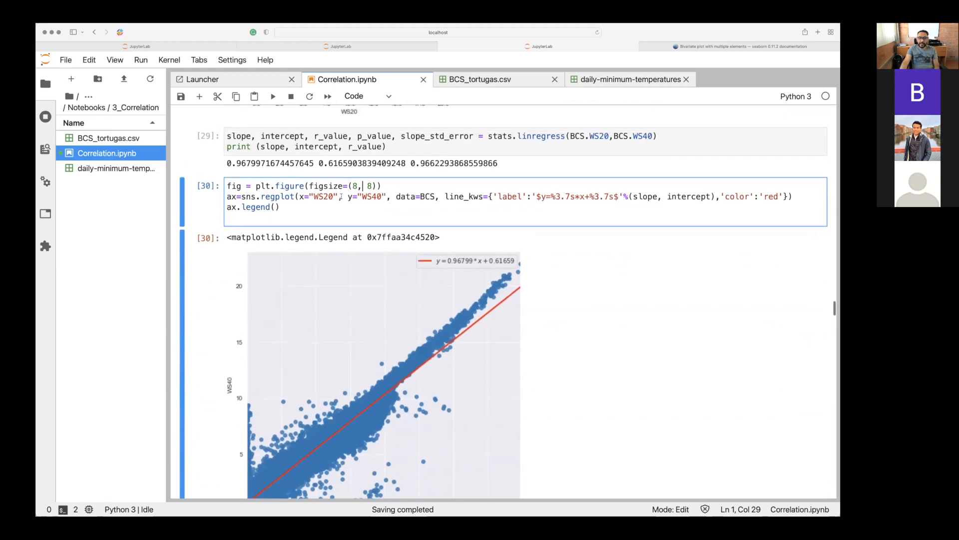
left_click(356, 192)
left_click(356, 186)
left_click(372, 186)
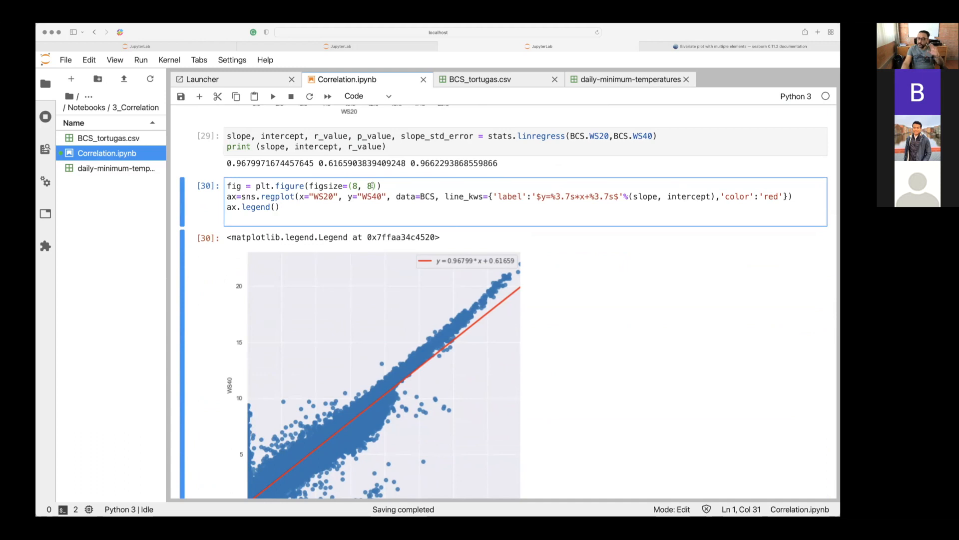
scroll(371, 185, "down", 1)
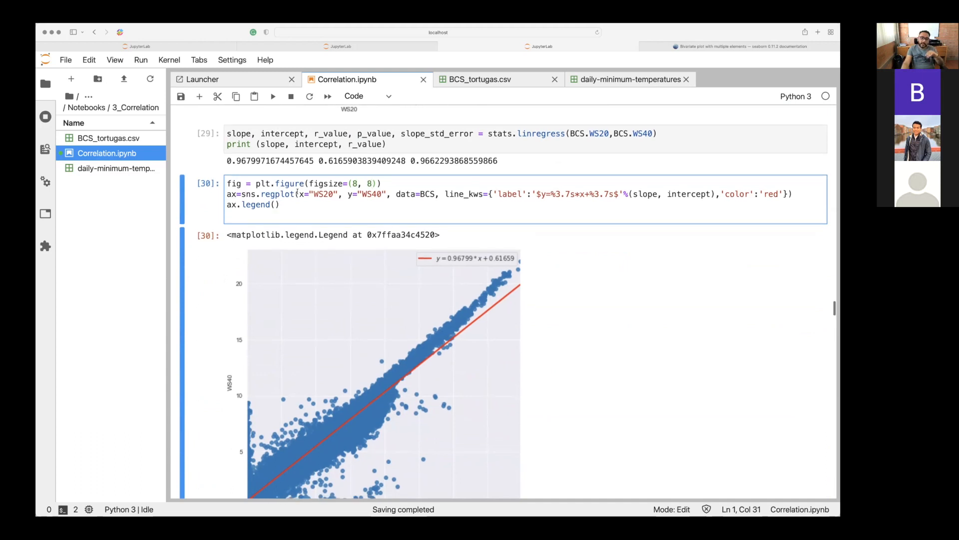
Examine the sns.regplot call, highlighting the function name and its data=BCS, x="WS20" and y="WS40" arguments.
left_click(250, 194)
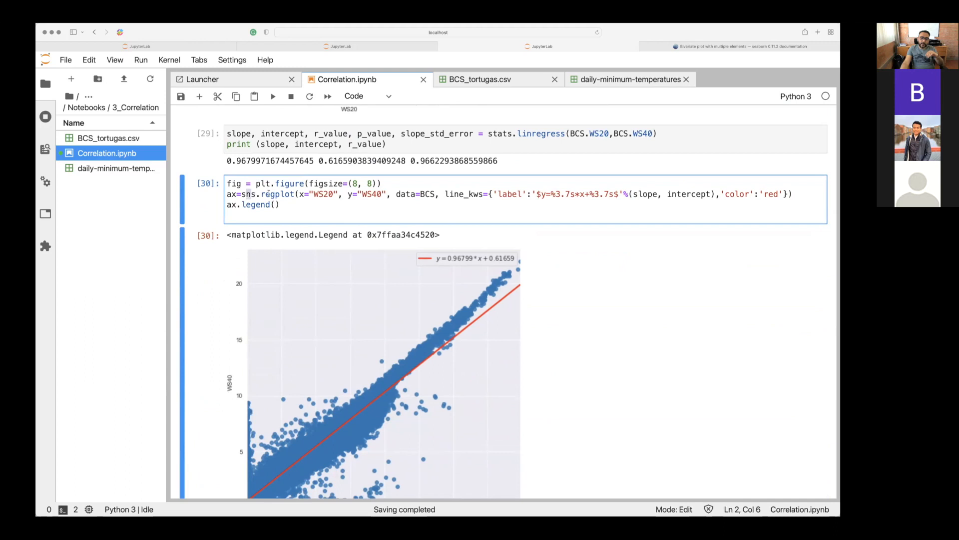
left_click_drag(268, 194, 287, 194)
left_click(288, 194)
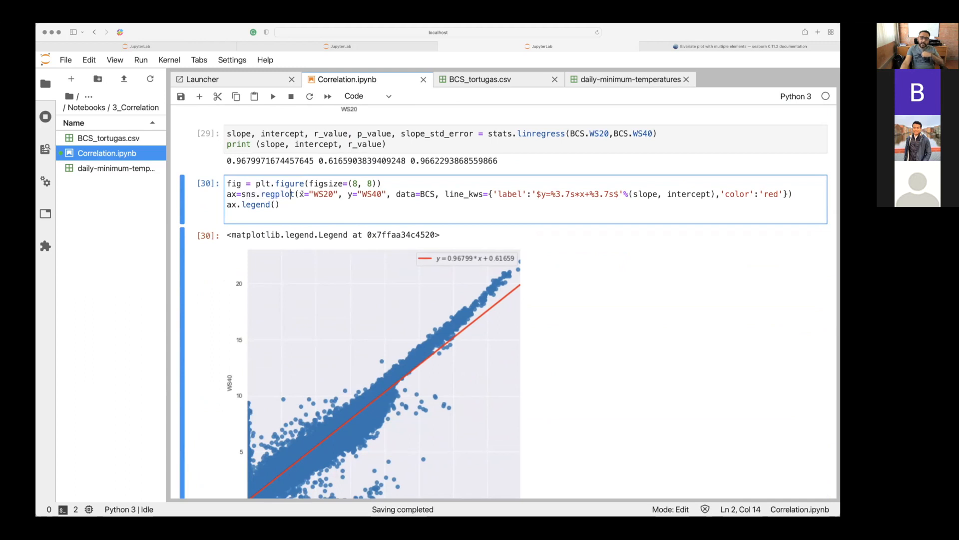
scroll(302, 194, "up", 2)
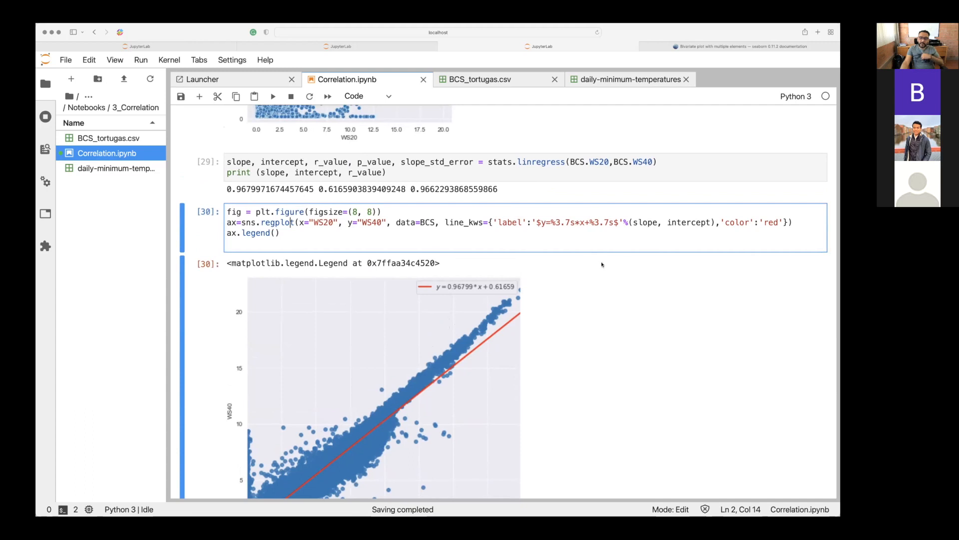
left_click(687, 222)
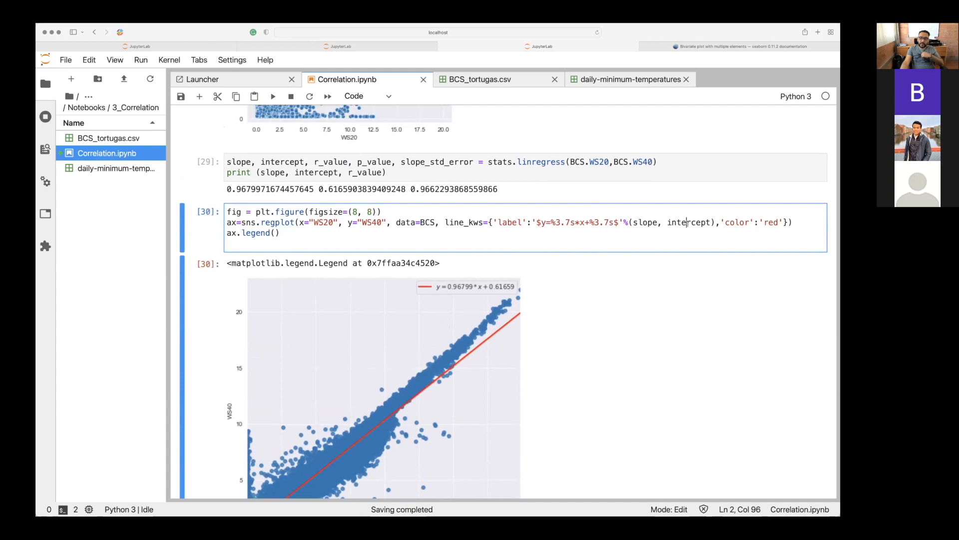
left_click(416, 222)
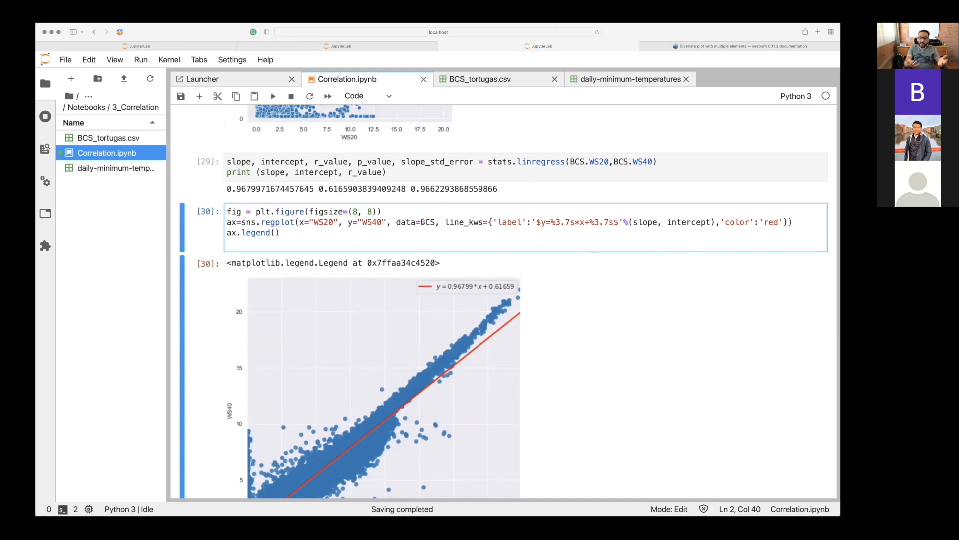
left_click(407, 222)
left_click_drag(408, 222, 433, 220)
left_click_drag(315, 221, 389, 224)
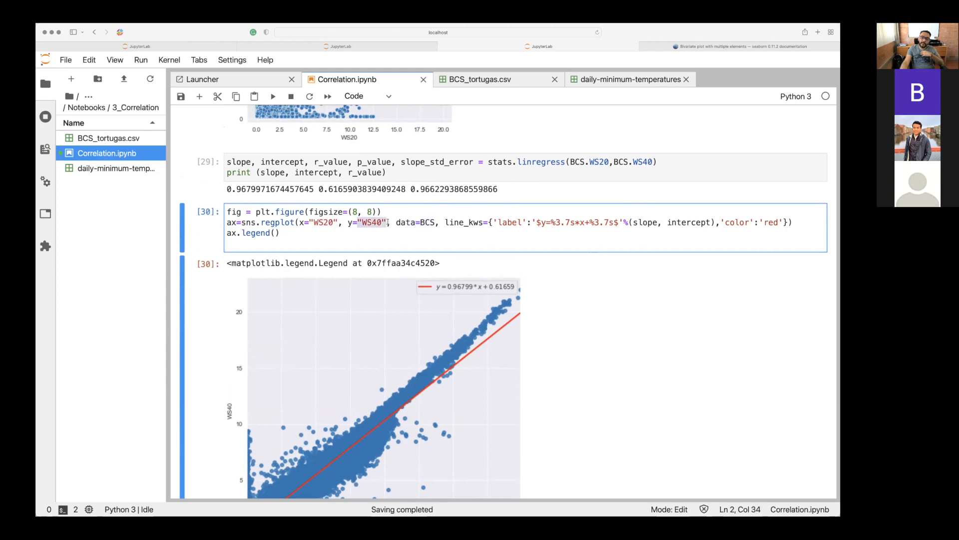
Examine the line_kws dictionary of the regplot call: the label format string, the slope and intercept values, and the color entry.
left_click(493, 222)
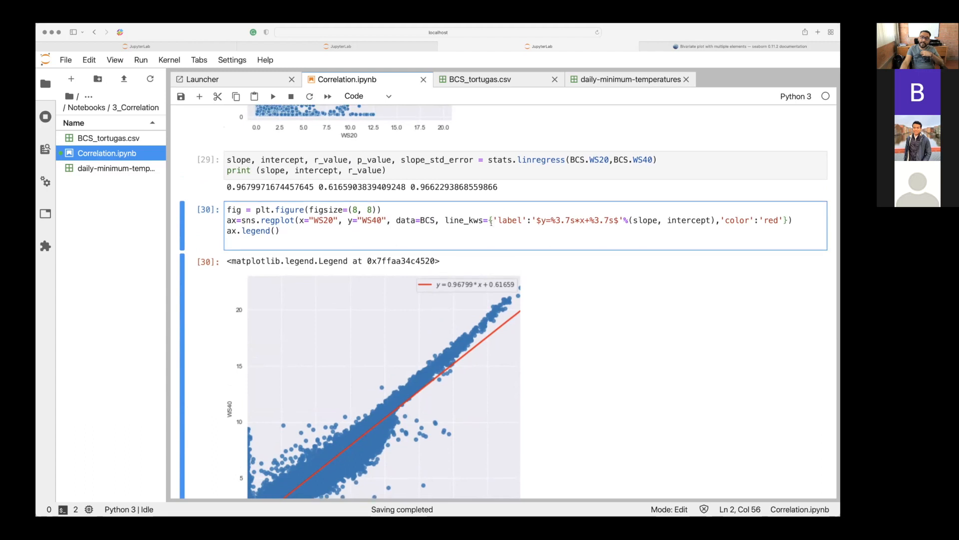
scroll(532, 212, "down", 1)
left_click_drag(541, 209, 614, 210)
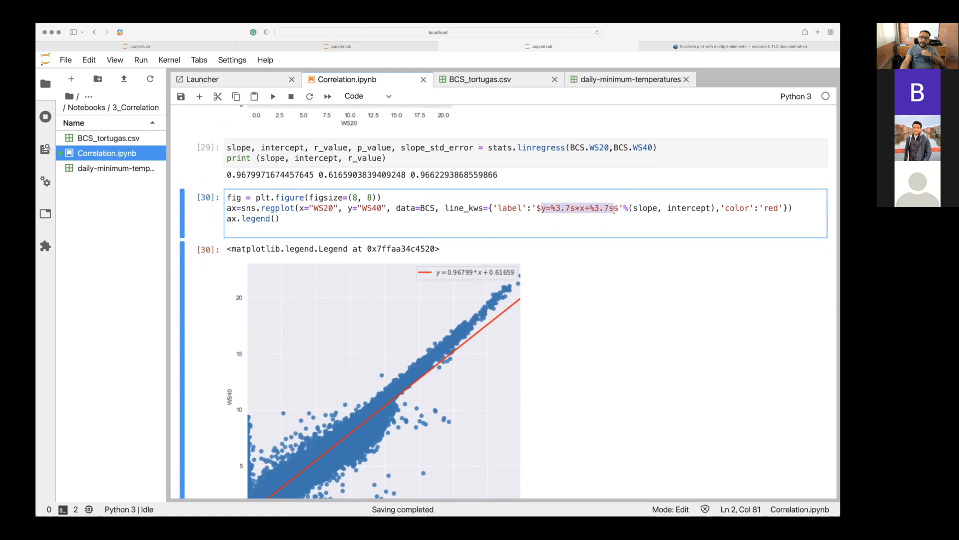
left_click(542, 208)
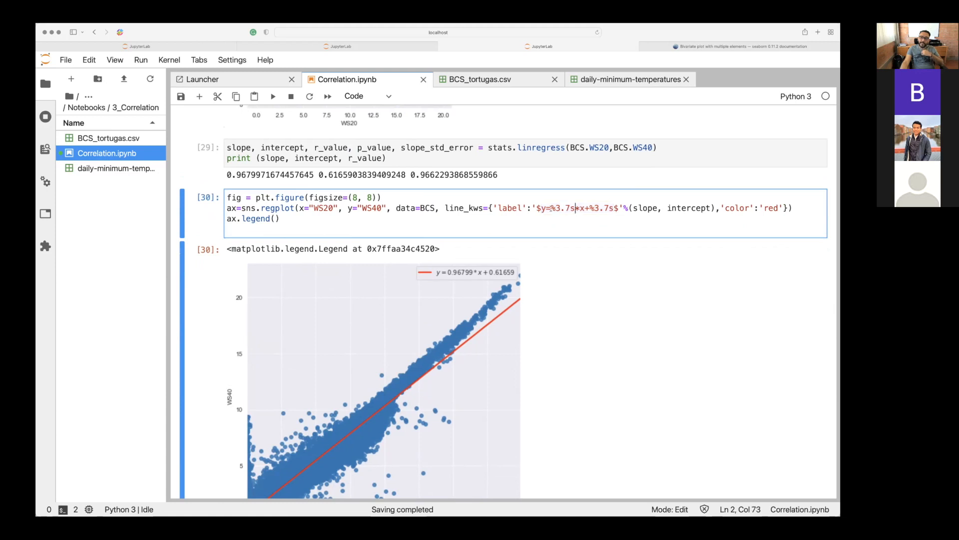
left_click(556, 208)
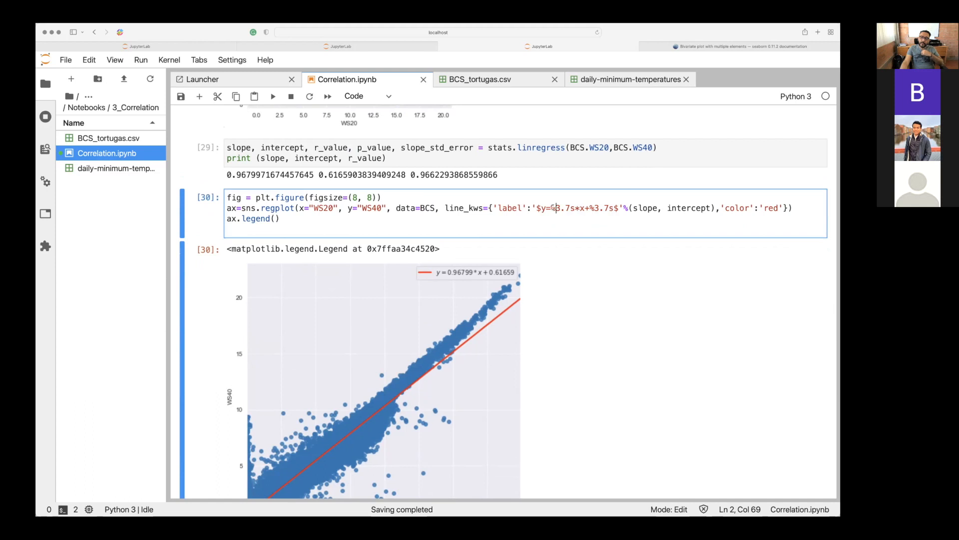
left_click_drag(623, 208, 675, 209)
left_click(647, 208)
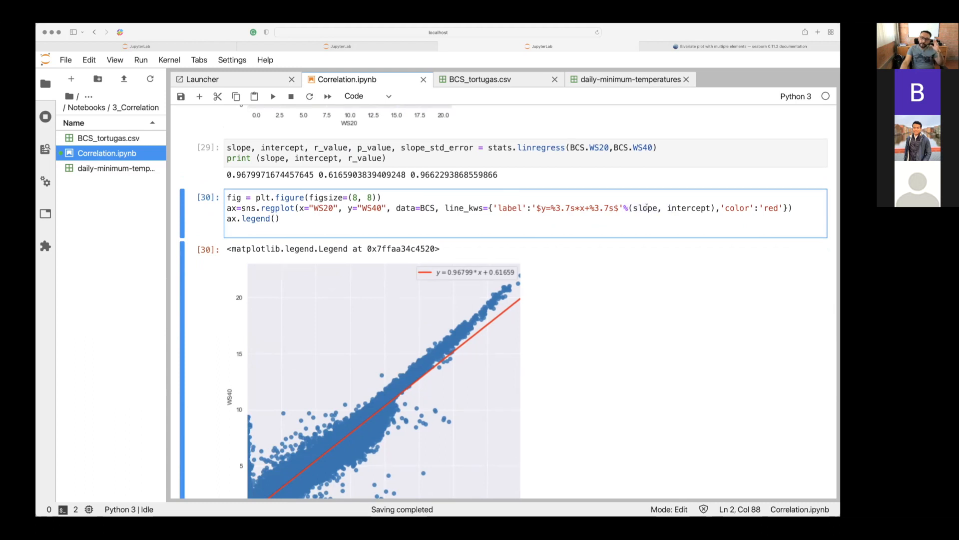
left_click_drag(679, 209, 699, 209)
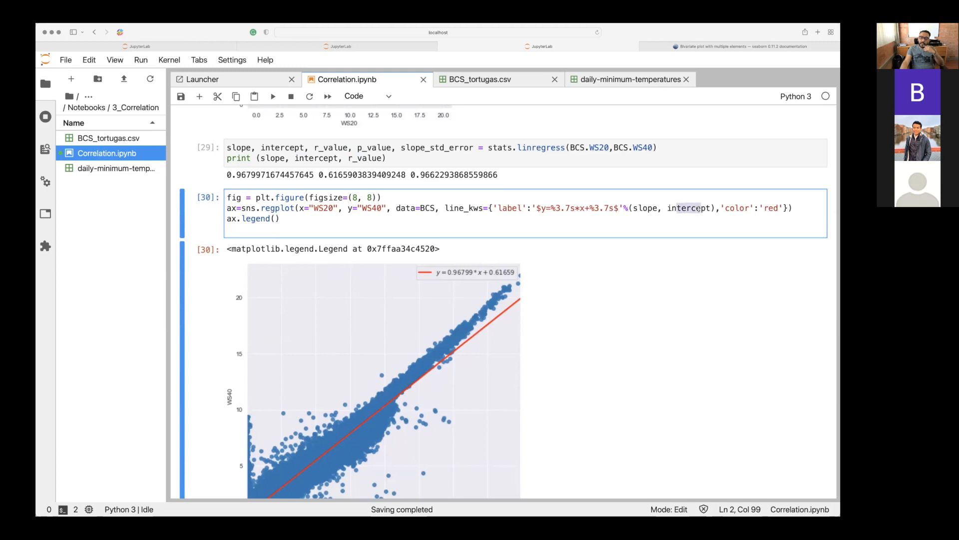
scroll(699, 209, "down", 1)
left_click(746, 195)
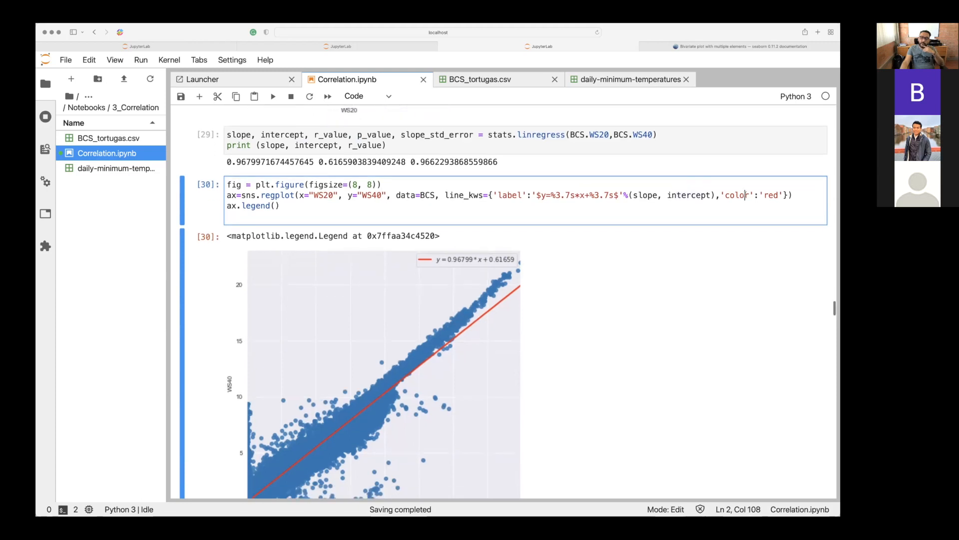
scroll(746, 195, "down", 1)
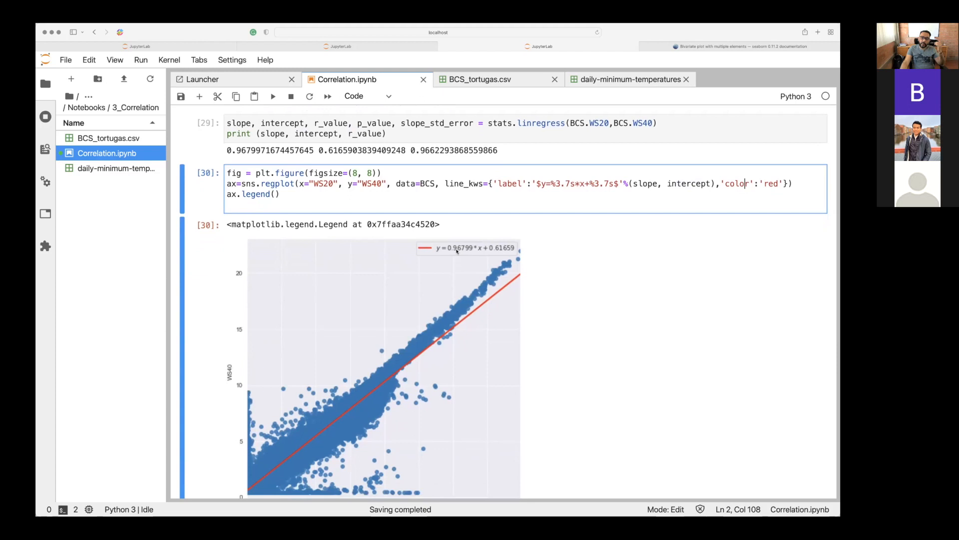
Try the regplot cell, and rerun the scatterplot, stats.linregress and regplot cells in order to regenerate the regression plot.
left_click(308, 193)
key("shift+Return")
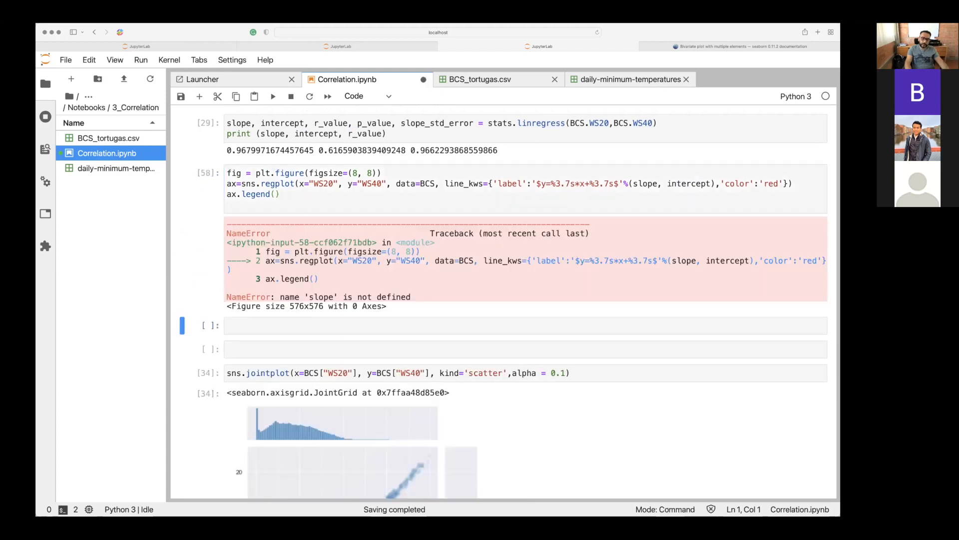
scroll(502, 301, "up", 10)
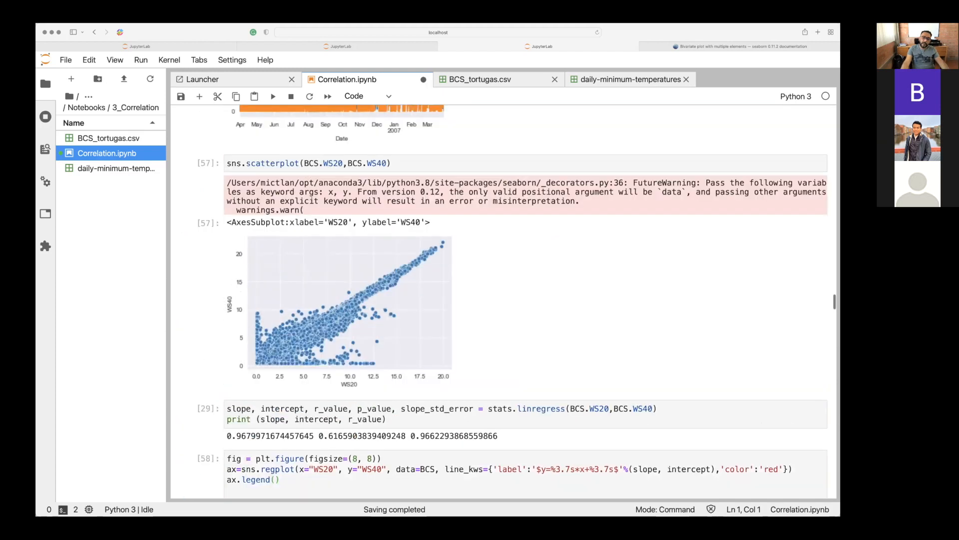
left_click(403, 189)
key("shift+Return")
key("shift+Return")
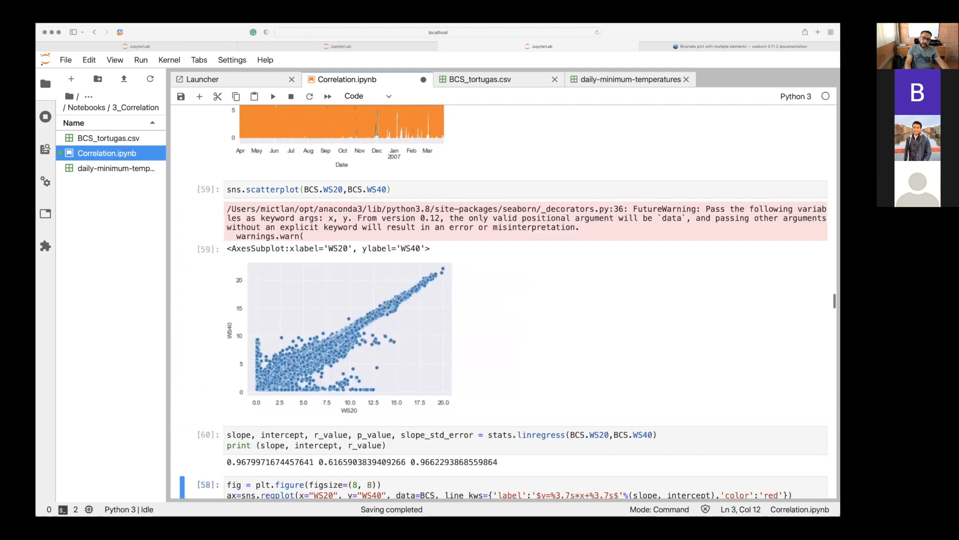
key("shift+Return")
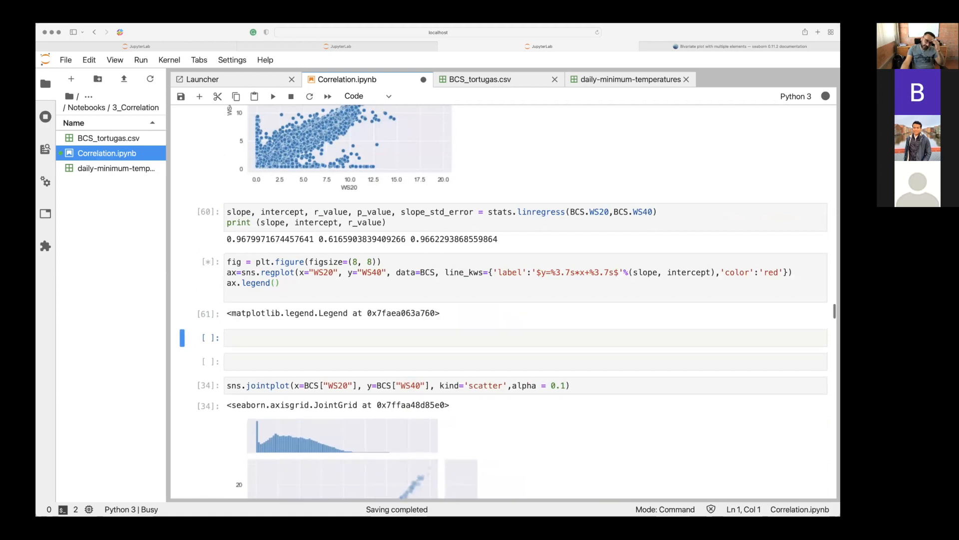
scroll(503, 302, "down", 3)
scroll(502, 302, "down", 2)
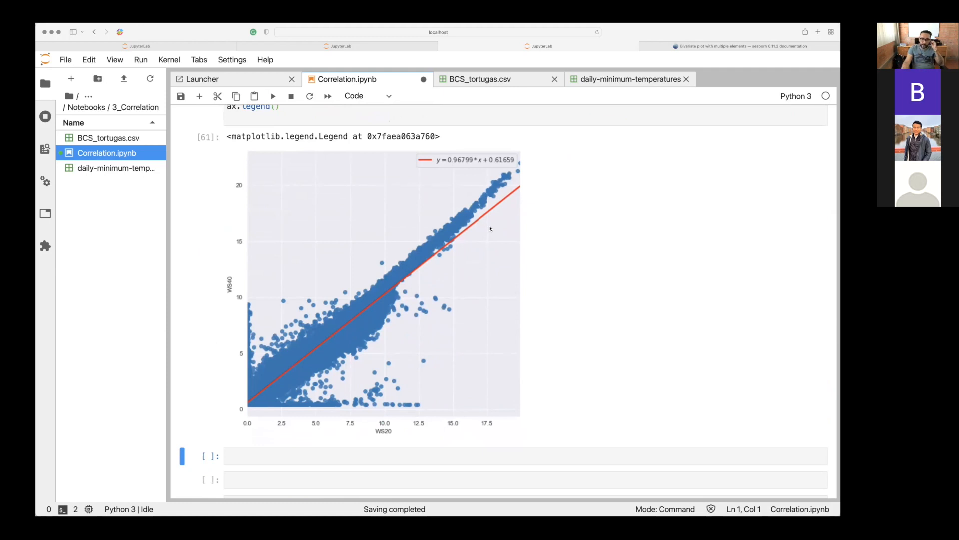
Inspect the label string in the regplot line_kws, highlighting the dollar signs that enclose the equation.
scroll(491, 229, "up", 5)
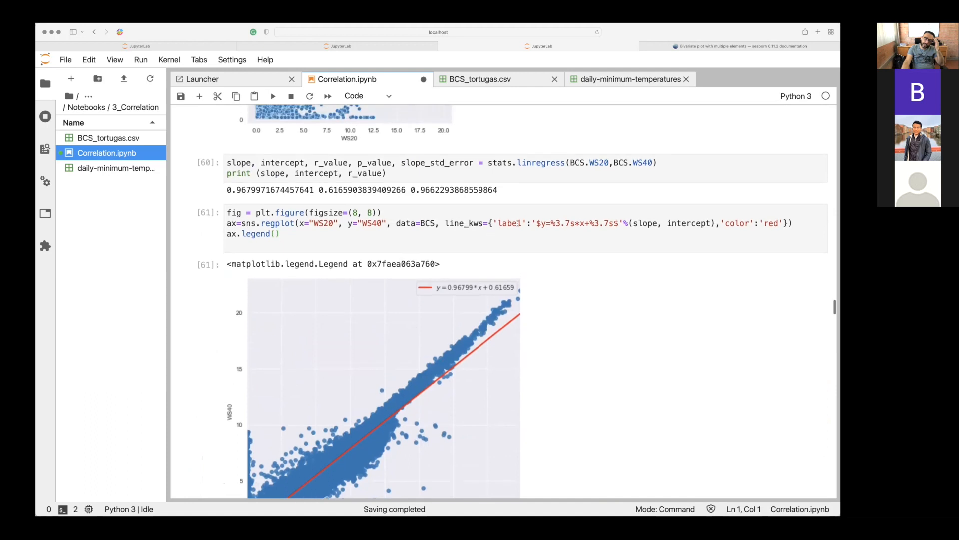
left_click(520, 223)
mouse_move(531, 223)
left_mouse_down()
mouse_move(507, 224)
mouse_move(582, 223)
mouse_move(541, 224)
left_mouse_up()
left_click(552, 223)
left_click(538, 223)
left_click_drag(614, 223, 619, 223)
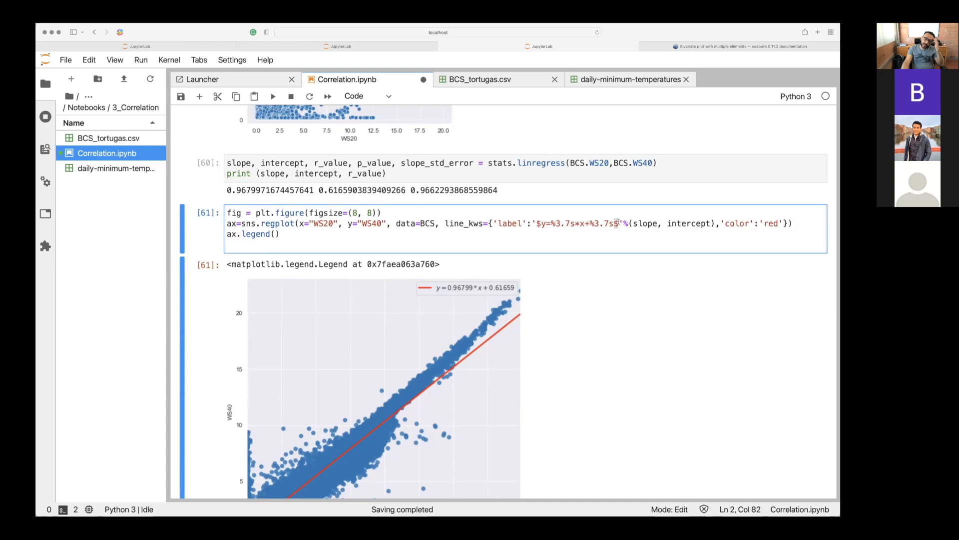
Inspect the first %3.7s placeholder in the regplot label string and the slope and intercept variables that fill the equation.
left_click(559, 223)
left_click_drag(567, 224, 573, 225)
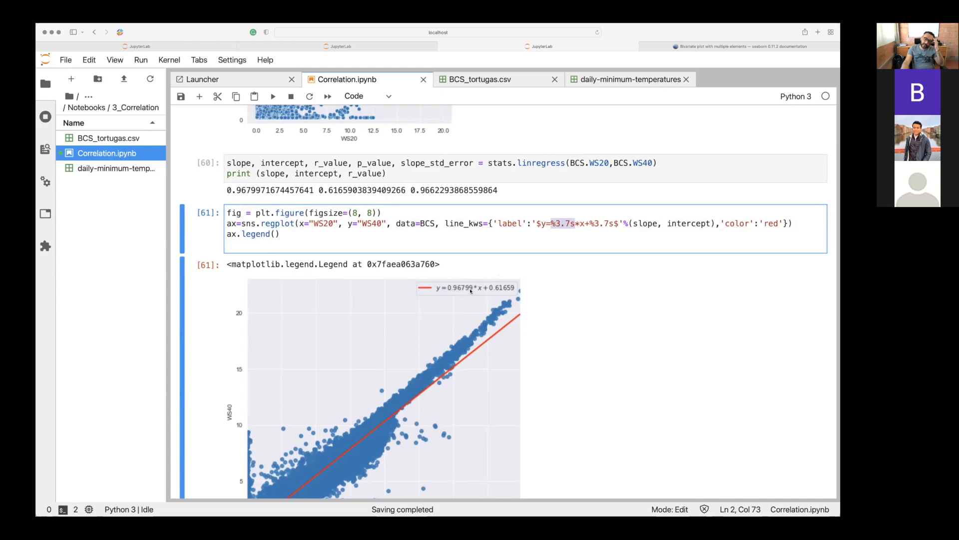
left_click(606, 235)
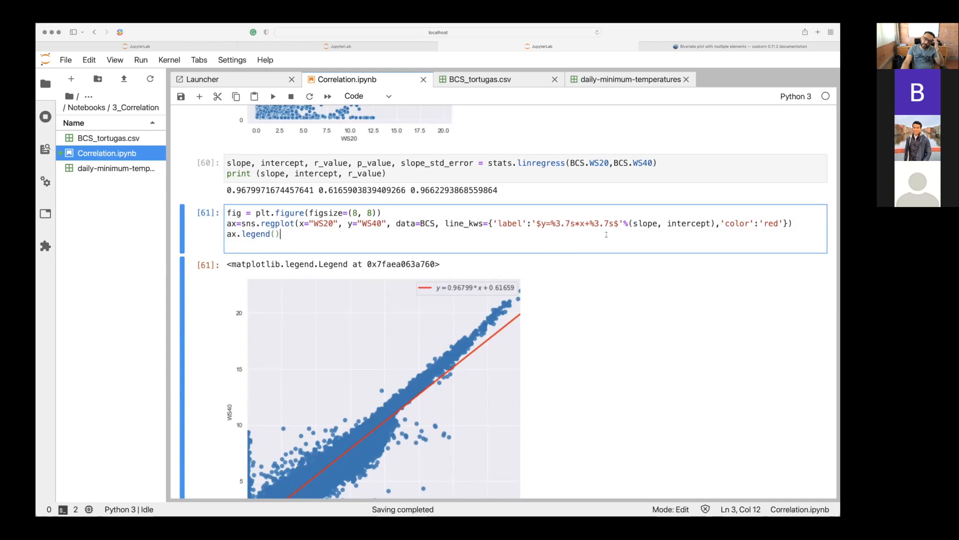
scroll(606, 235, "down", 1)
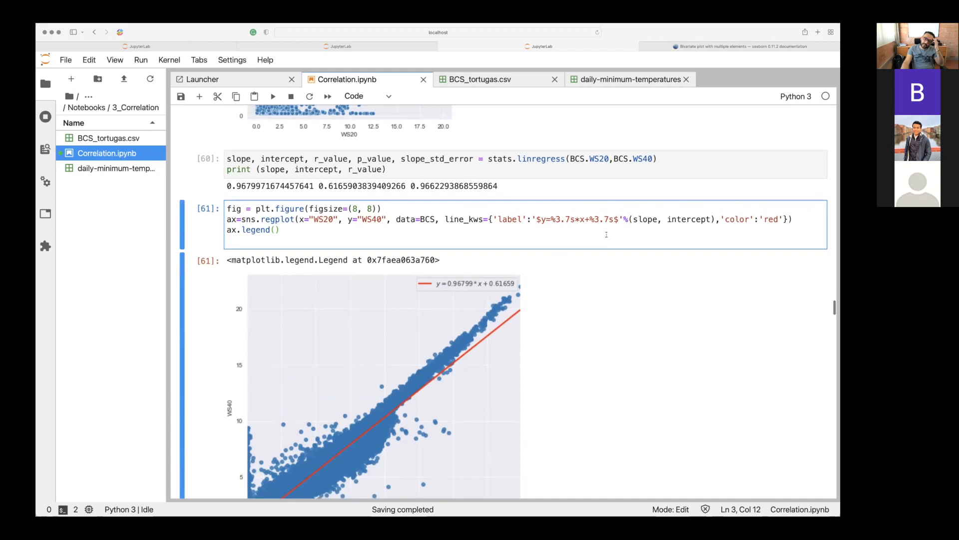
left_click_drag(633, 219, 705, 220)
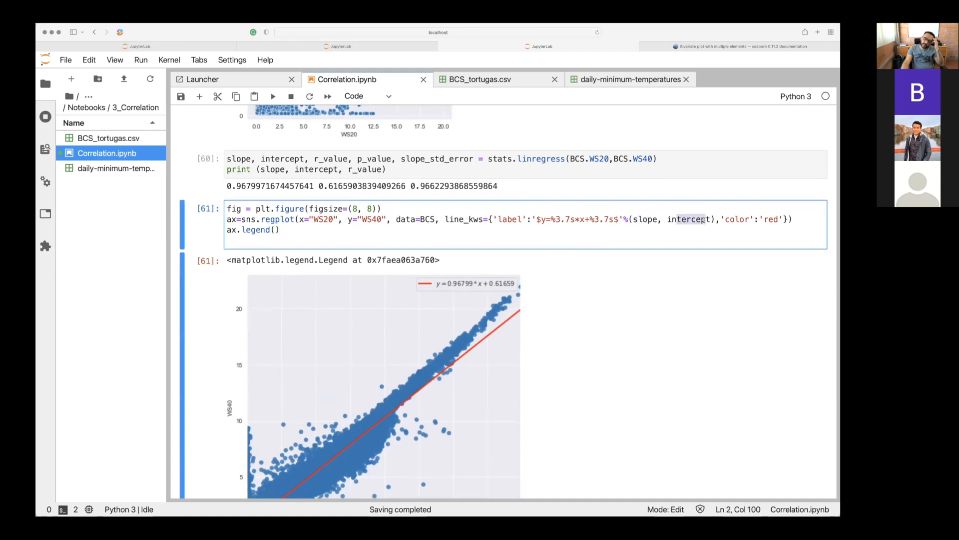
Look over the WS20–WS40 regression plot with its fitted line, and rerun the regplot cell.
scroll(704, 220, "down", 5)
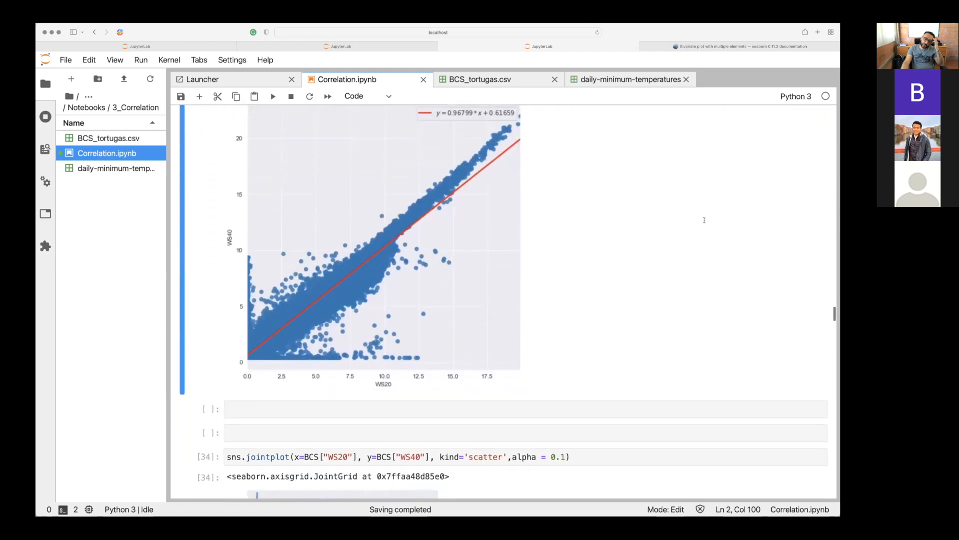
scroll(705, 218, "up", 3)
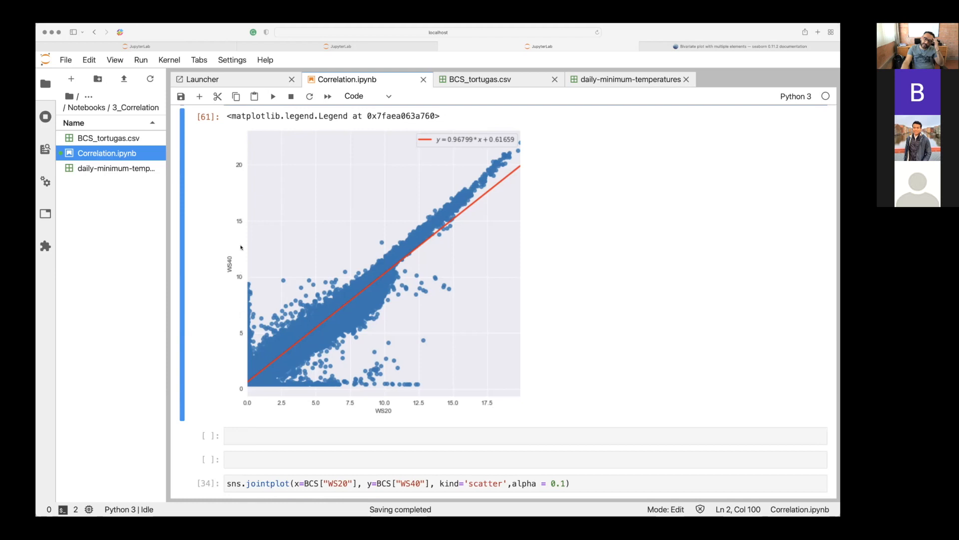
scroll(241, 248, "down", 1)
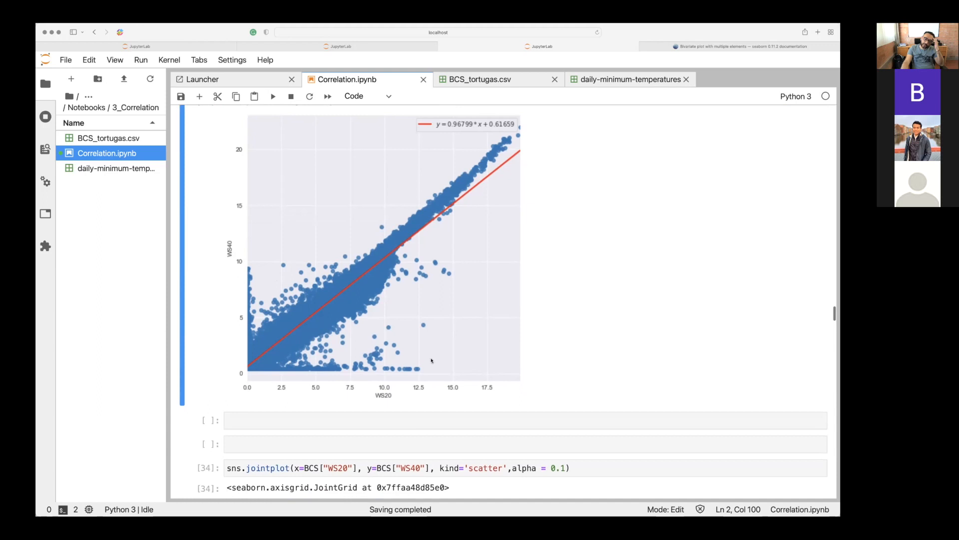
scroll(432, 360, "down", 2)
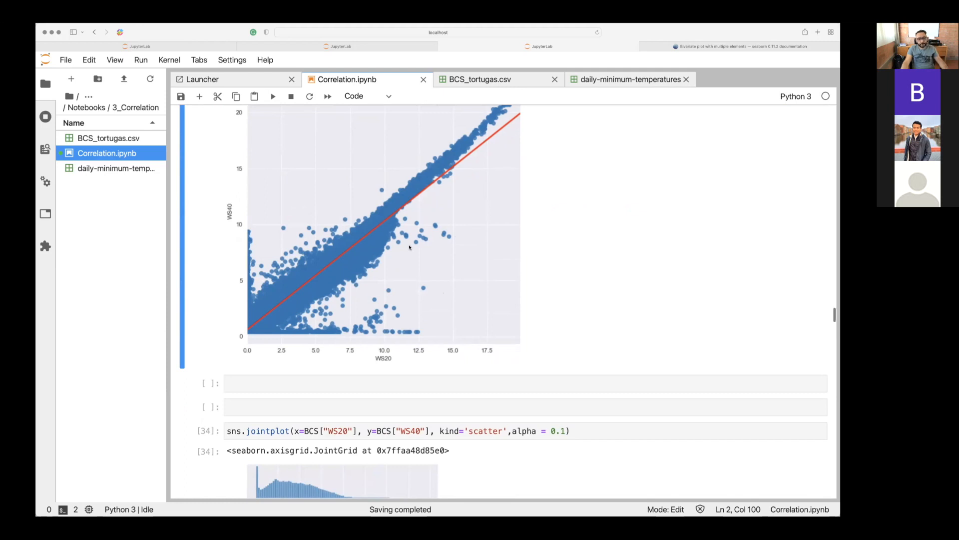
scroll(410, 246, "down", 3)
scroll(409, 247, "down", 3)
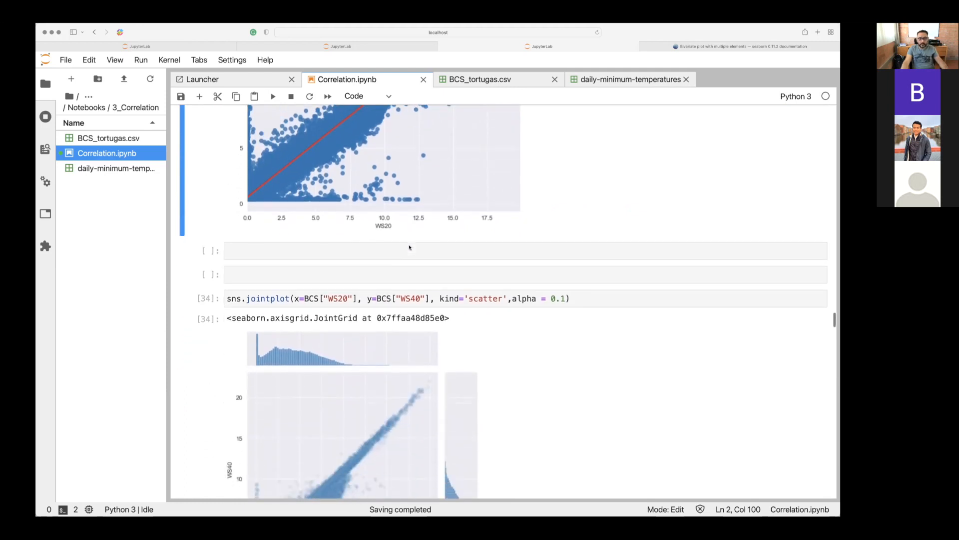
key("shift+Return")
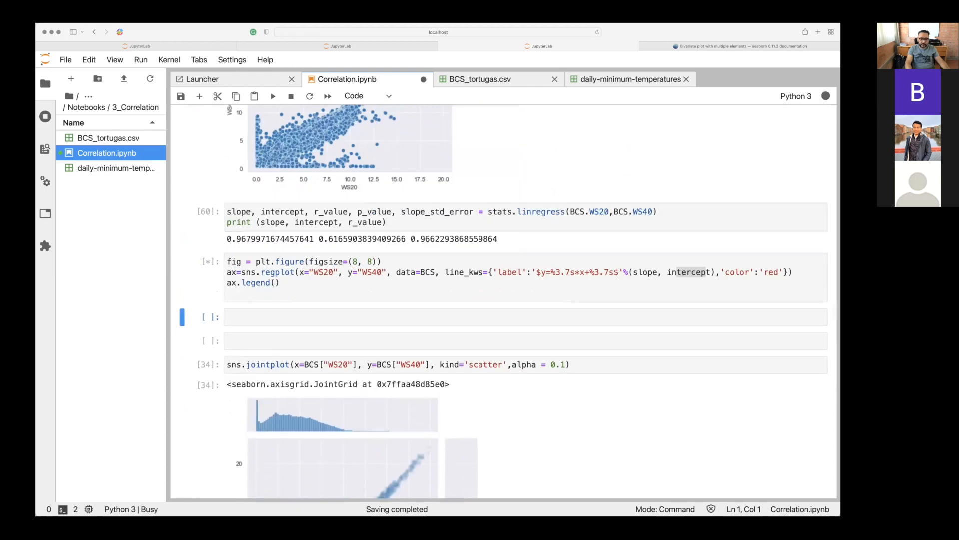
Browse the joint and density plots further down the notebook, and examine the WS20–WS40 jointplot cell with kind='scatter'.
scroll(499, 301, "down", 20)
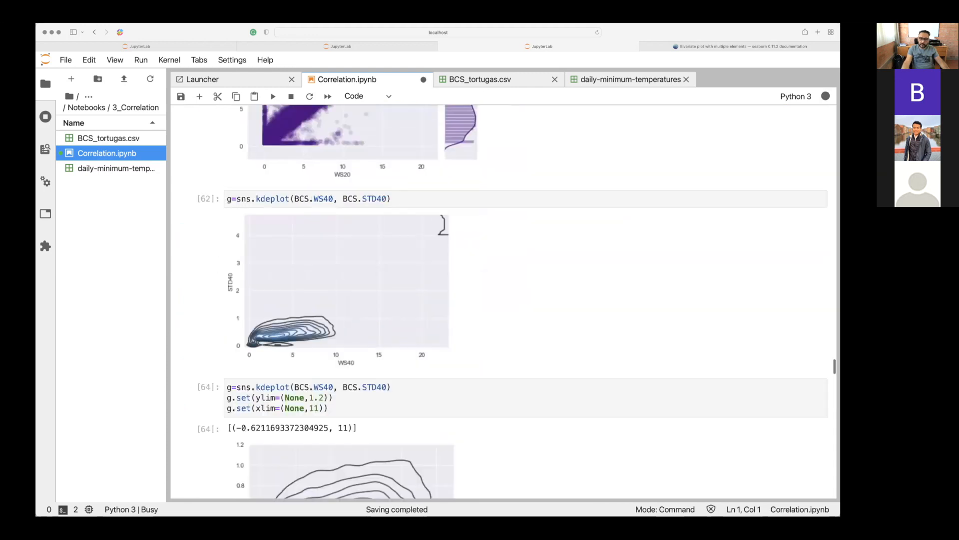
scroll(499, 302, "up", 20)
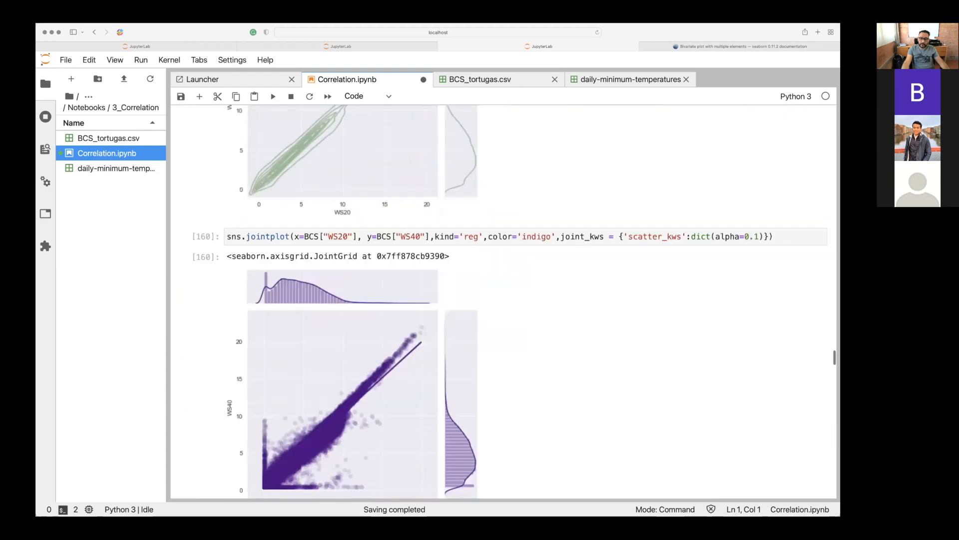
scroll(465, 105, "down", 8)
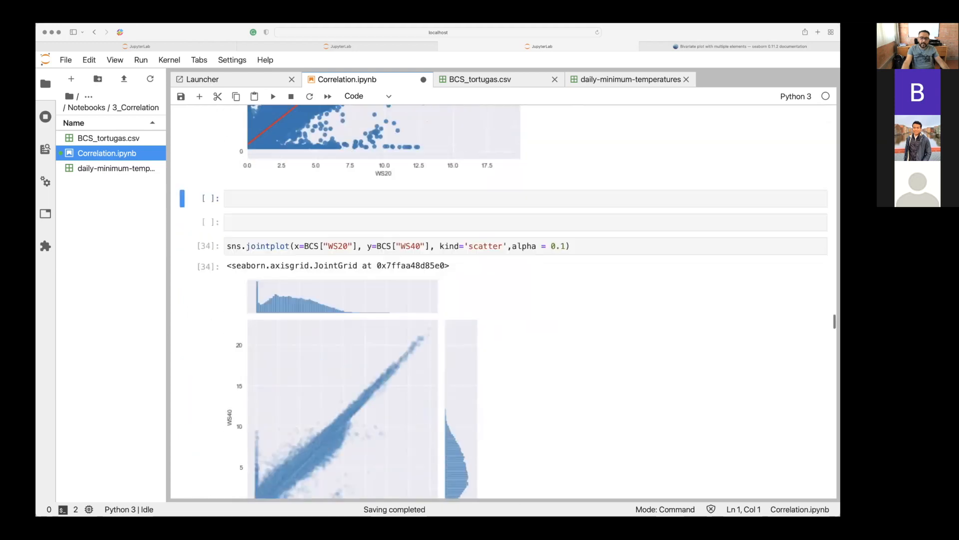
left_click(485, 148)
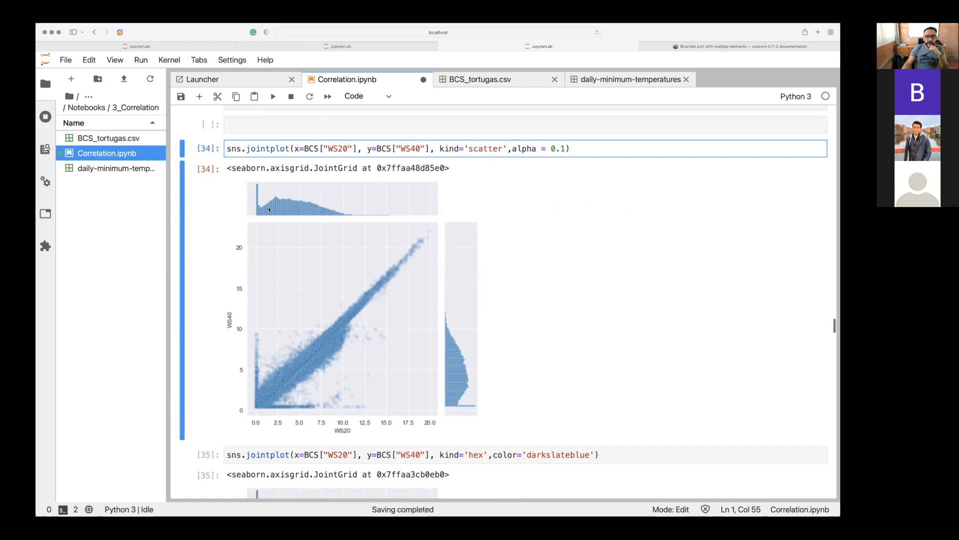
Compare the earlier sns.scatterplot cell with the sns.regplot cell, highlighting the regplot function name.
scroll(269, 209, "up", 15)
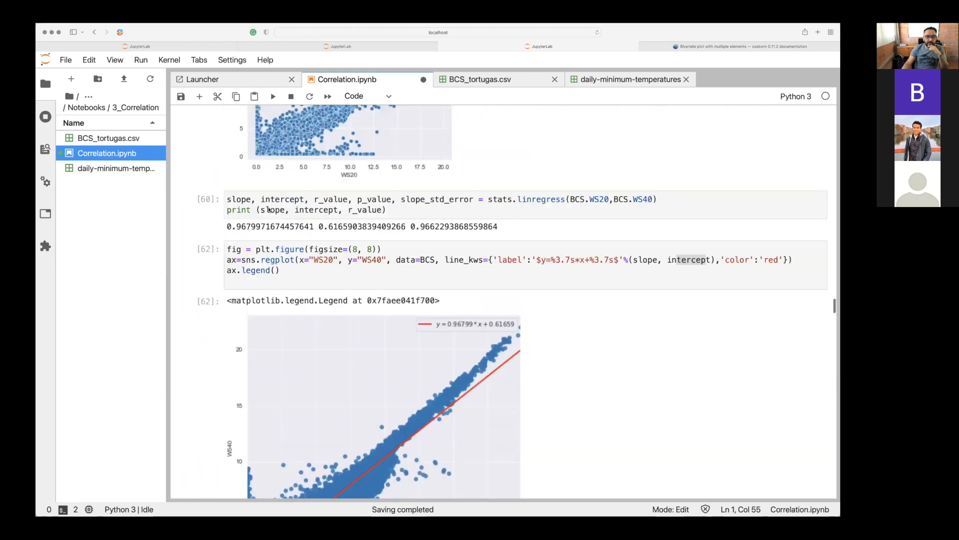
scroll(269, 209, "up", 3)
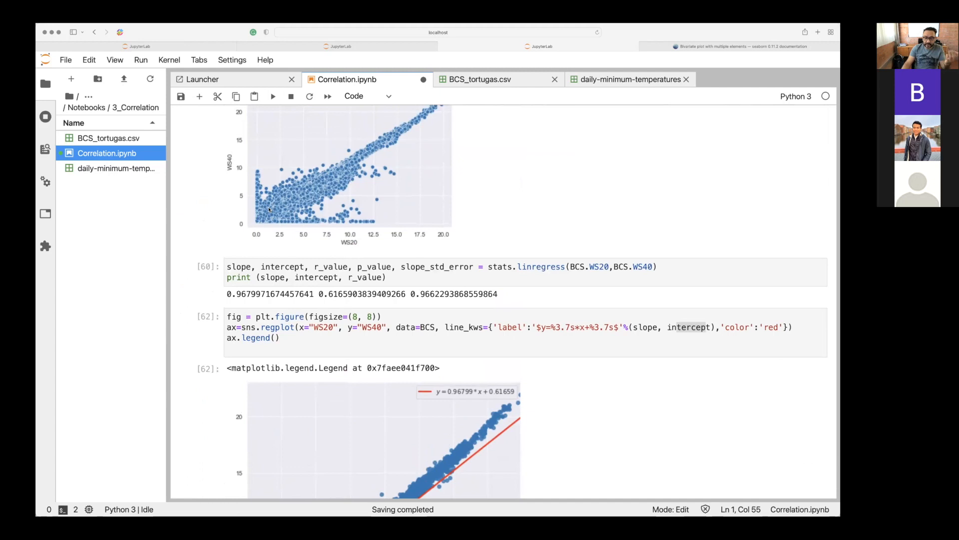
scroll(269, 210, "up", 9)
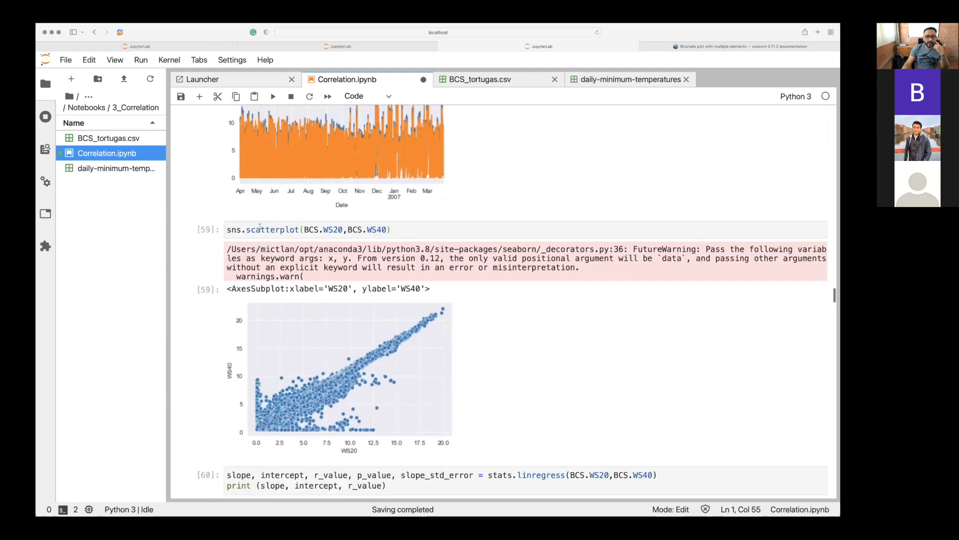
left_click(260, 229)
left_click(238, 229)
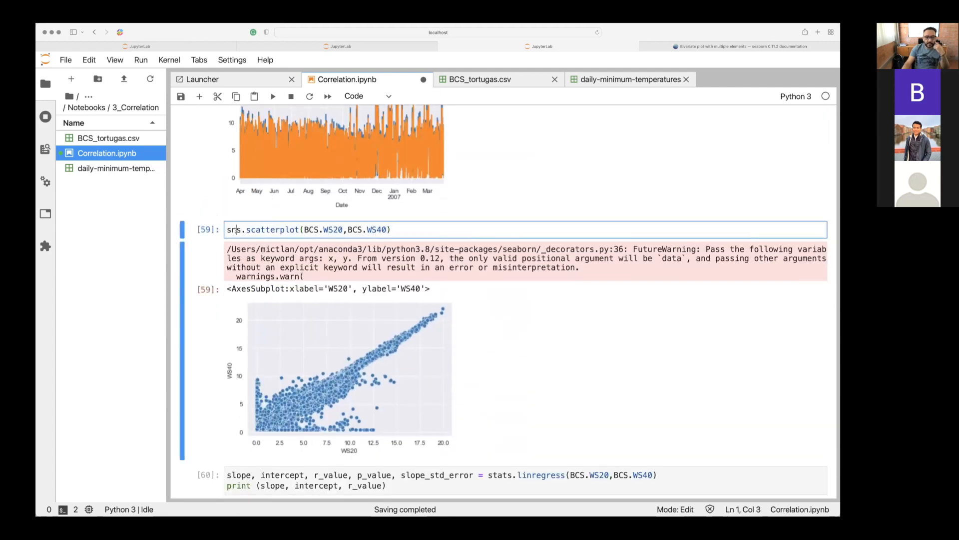
scroll(238, 230, "down", 6)
scroll(236, 230, "down", 7)
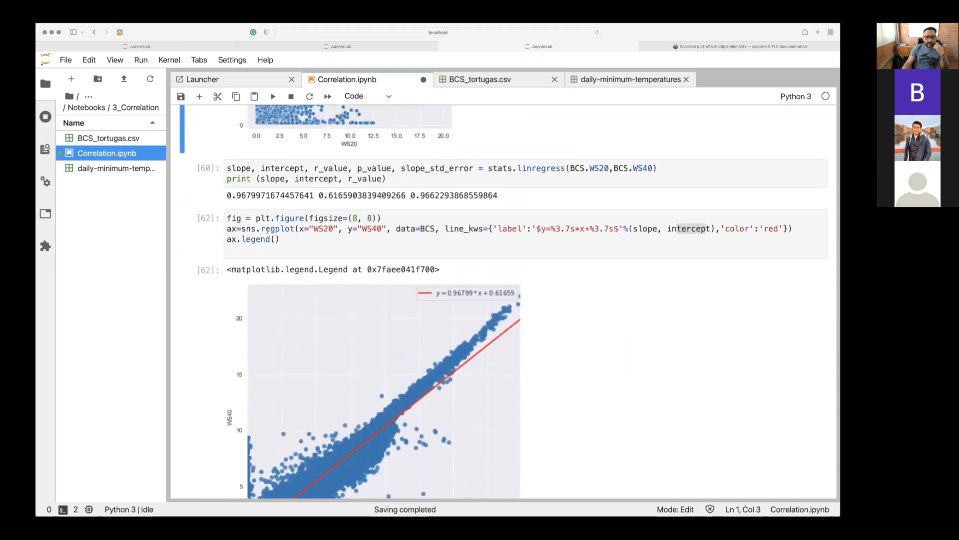
left_click_drag(261, 230, 284, 229)
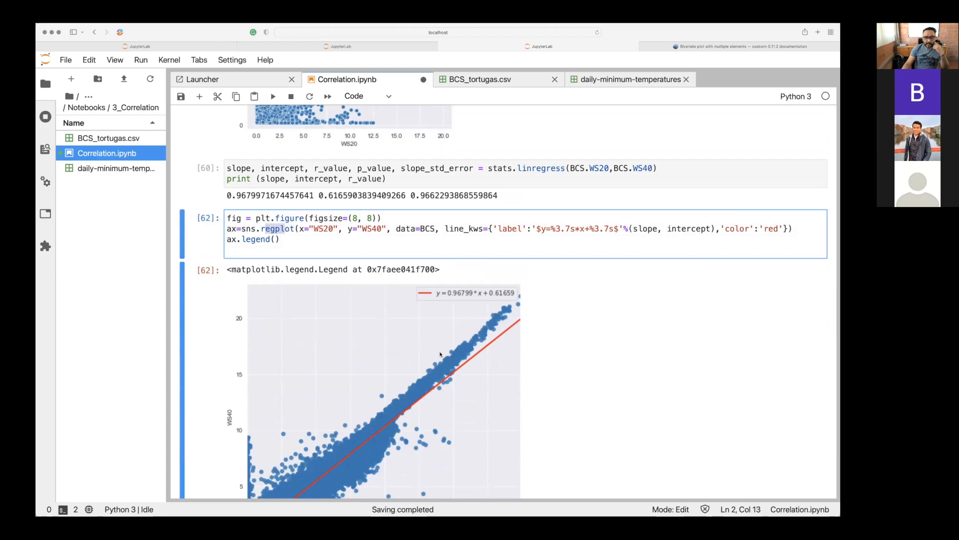
Run the sns.jointplot cell for WS20 and WS40 with kind='scatter' and alpha = 0.1, and view its plot.
scroll(440, 354, "down", 15)
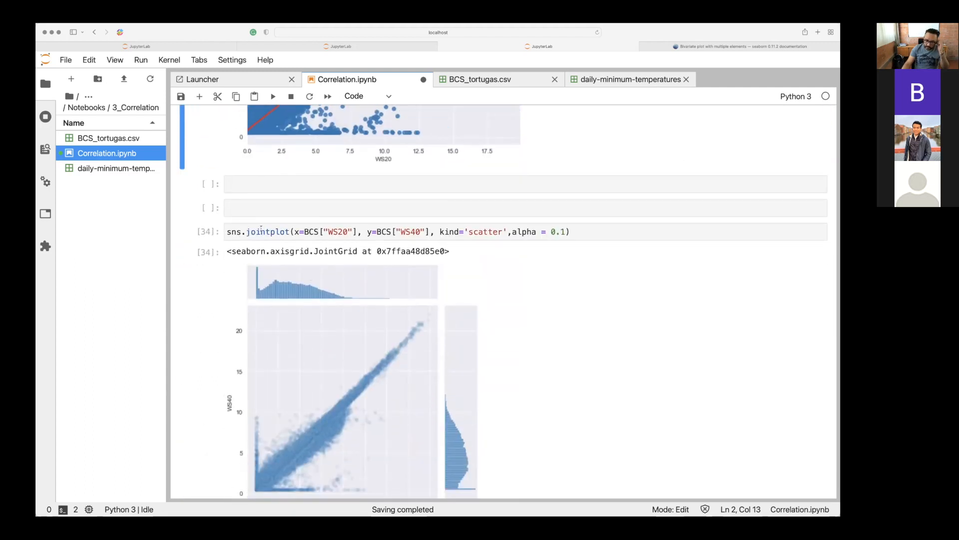
key("shift+Return")
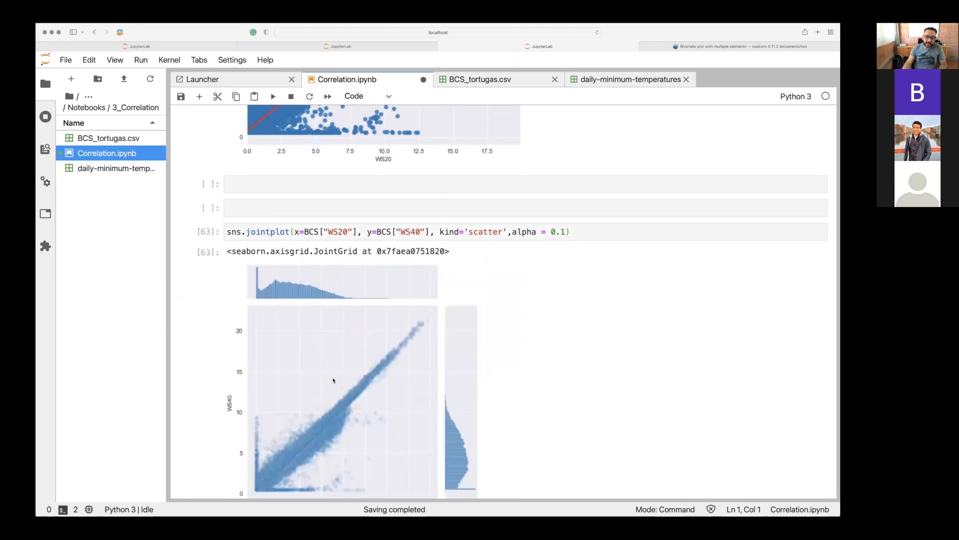
scroll(408, 373, "down", 3)
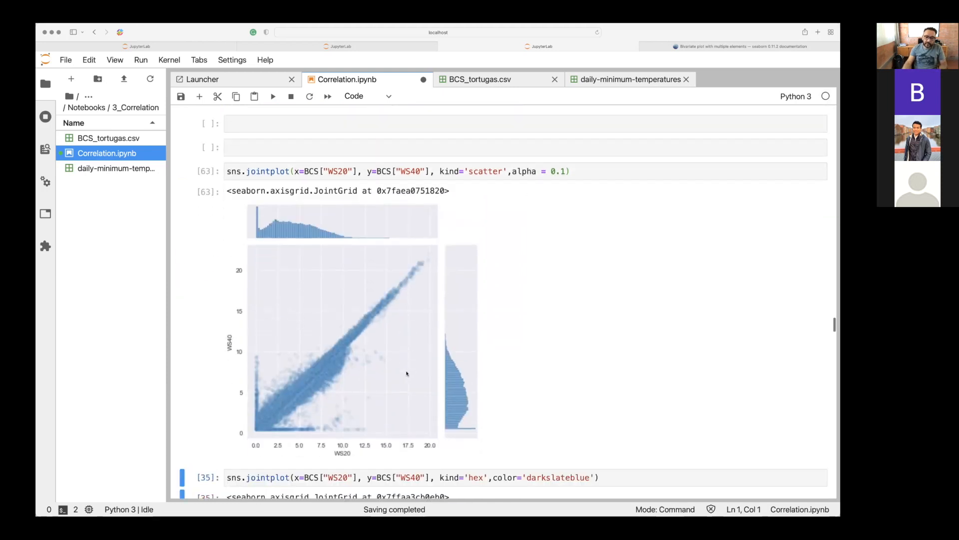
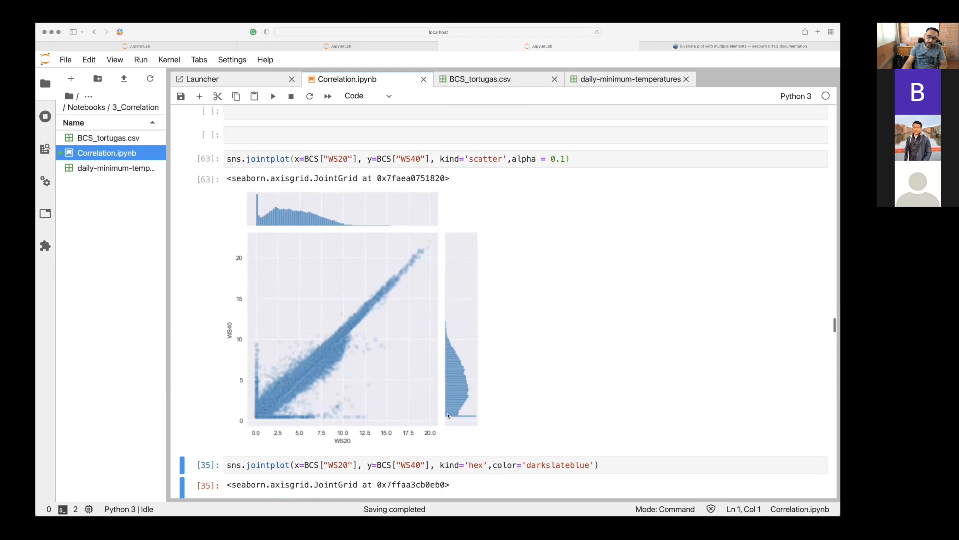
Run the sns.jointplot cell with kind='hex' and color='darkslateblue', and compare its code and plot with the kind='scatter' version.
scroll(447, 415, "down", 4)
scroll(448, 415, "down", 5)
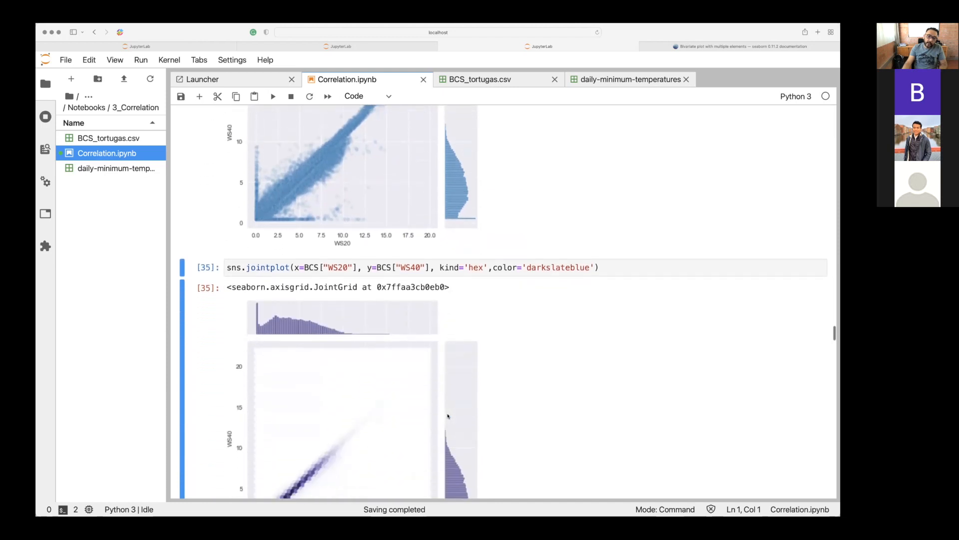
scroll(327, 292, "up", 10)
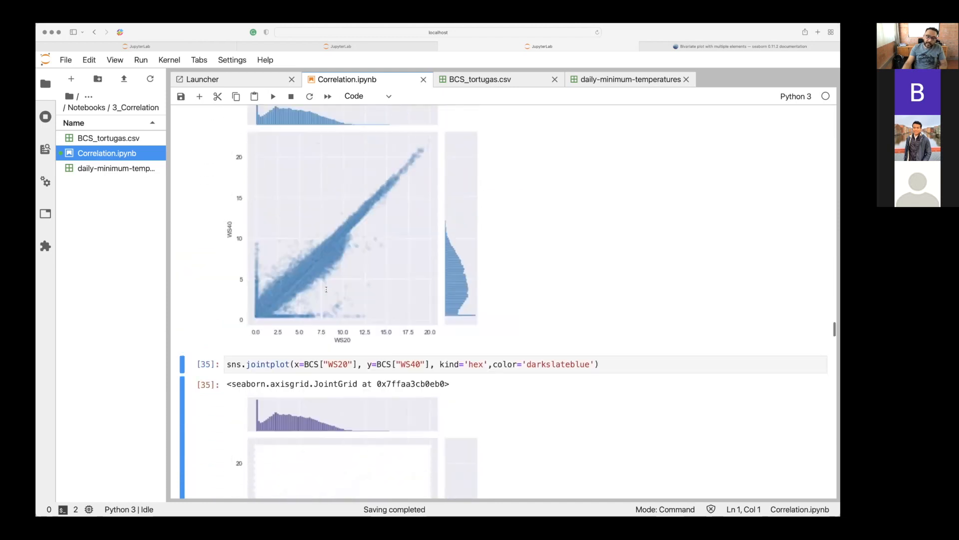
left_click_drag(456, 179, 497, 180)
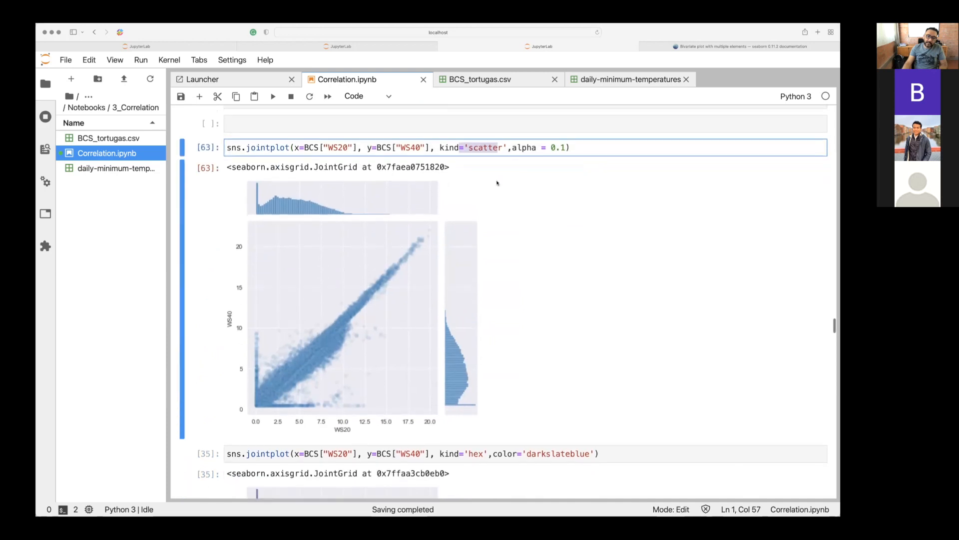
left_click_drag(459, 455, 486, 455)
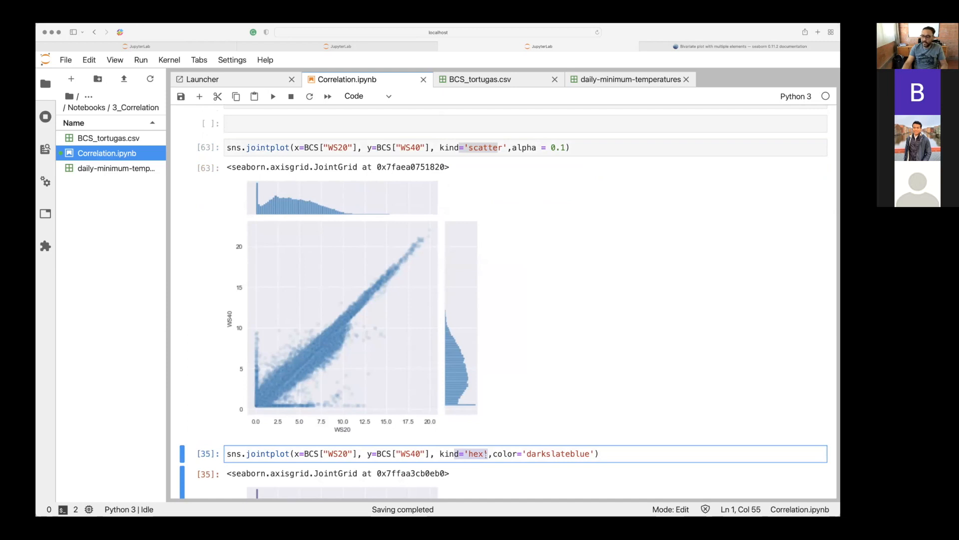
key("shift+Return")
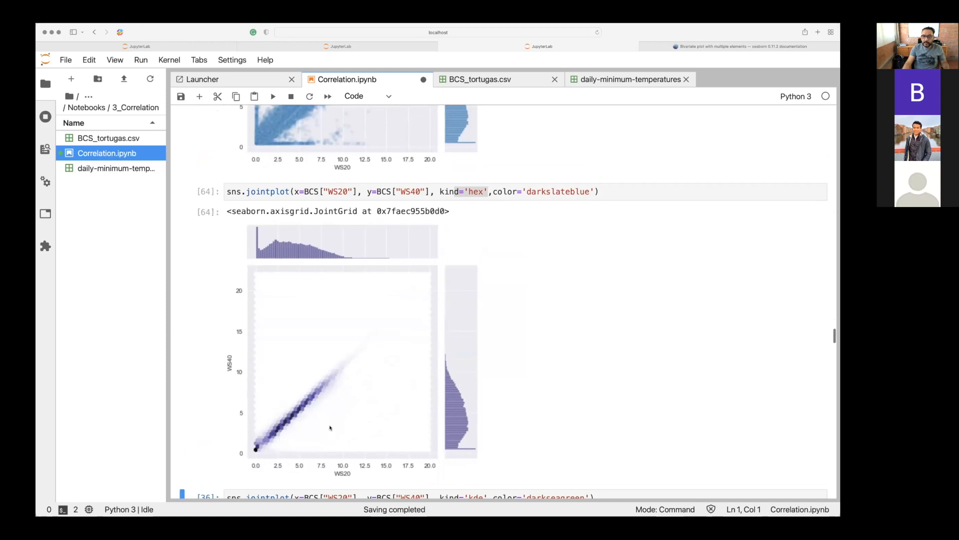
scroll(329, 428, "up", 2)
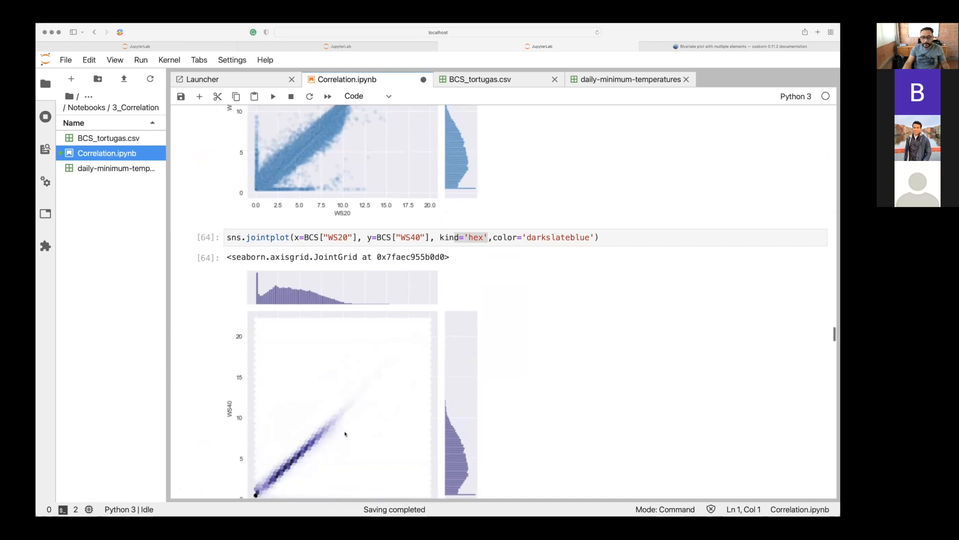
scroll(343, 436, "down", 2)
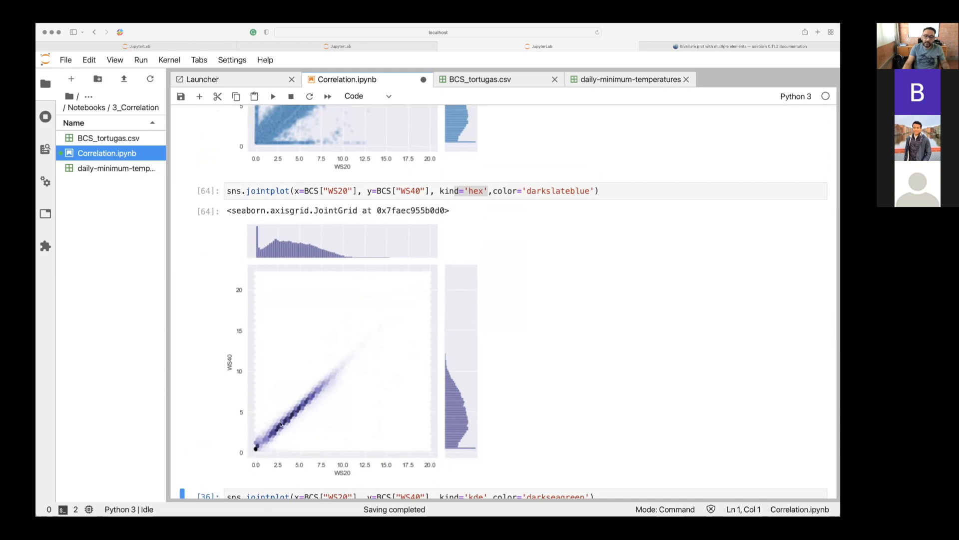
scroll(276, 432, "up", 3)
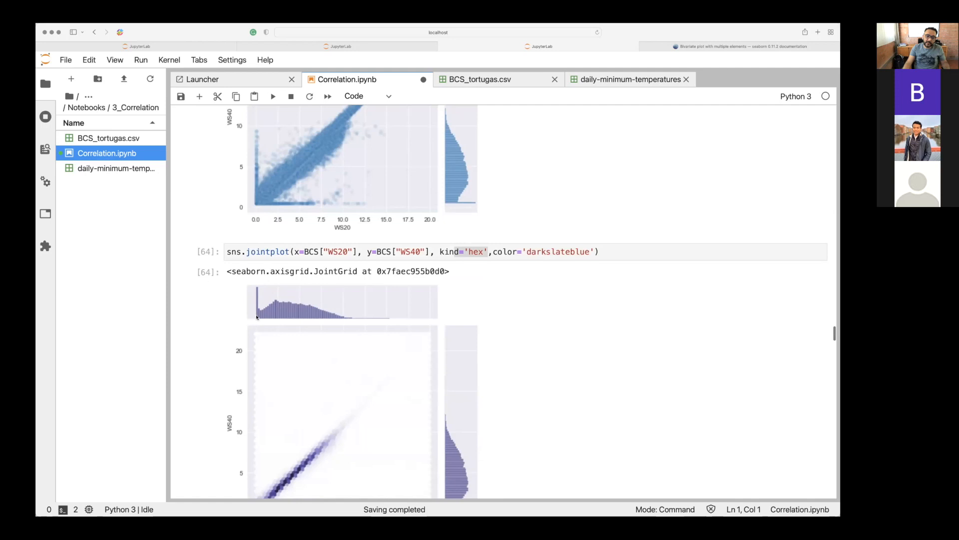
scroll(258, 250, "up", 3)
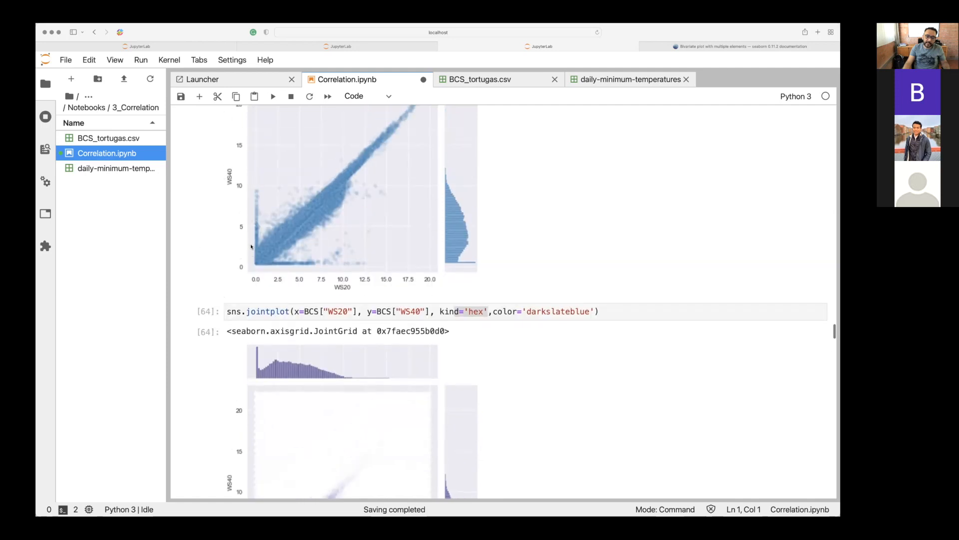
Run the WS20–WS40 sns.jointplot cell with kind='kde' and color='darkseagreen', and view its contour plot.
scroll(362, 266, "down", 10)
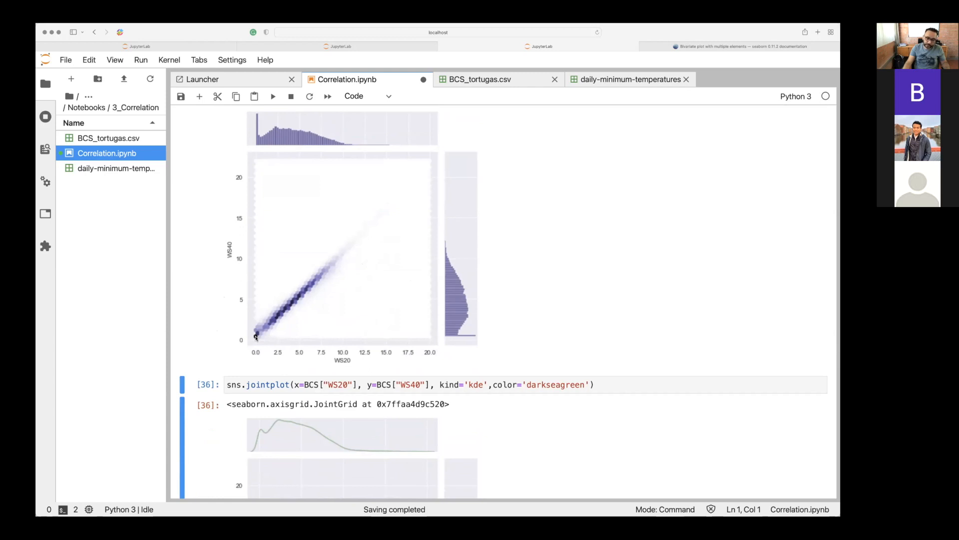
scroll(256, 337, "down", 5)
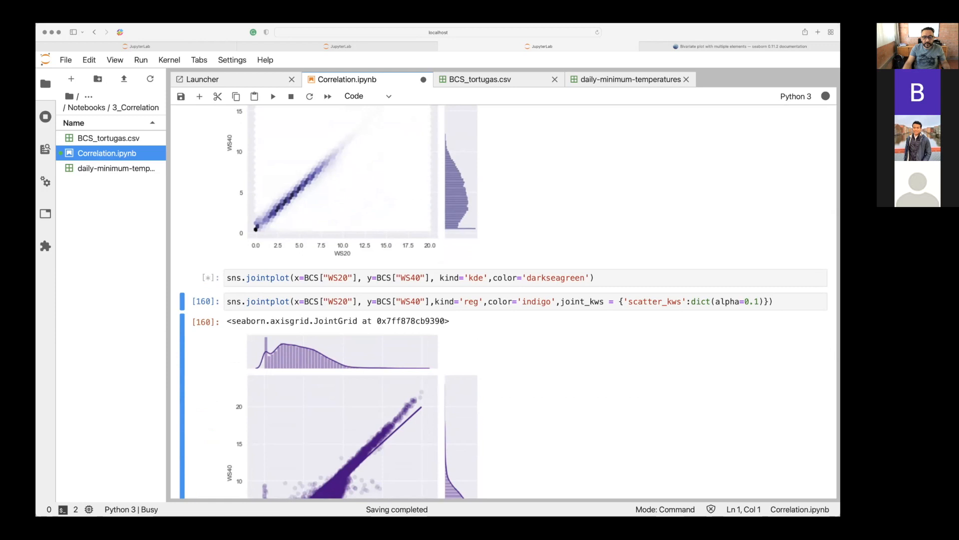
scroll(507, 302, "down", 4)
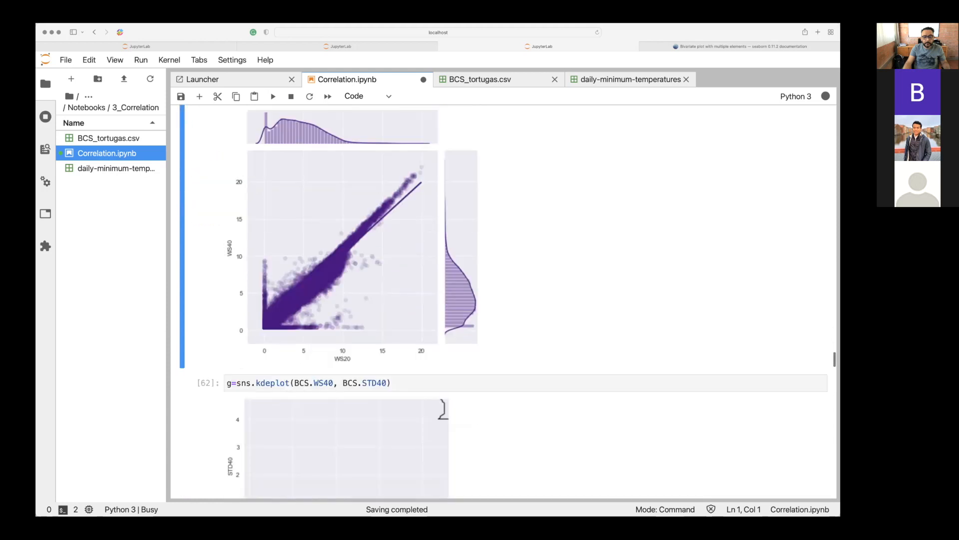
scroll(503, 302, "up", 1)
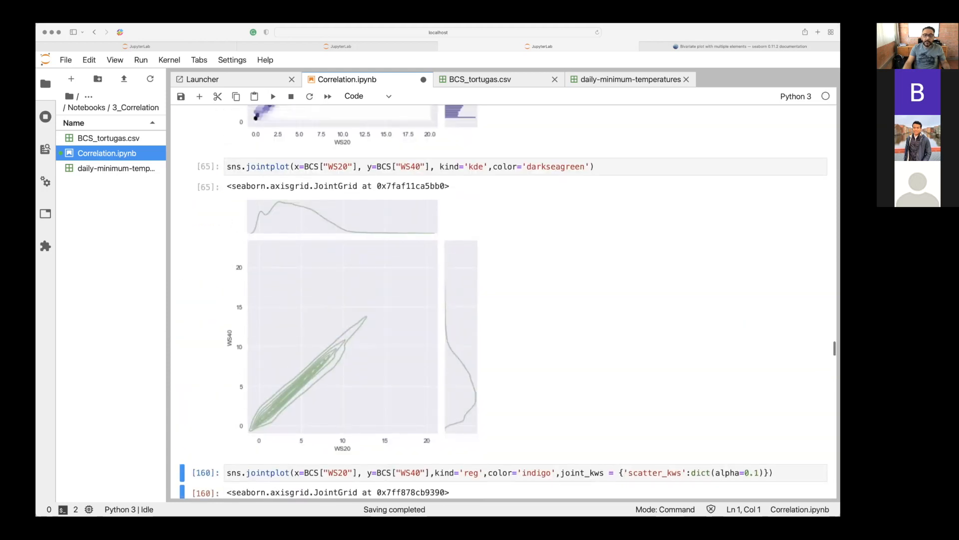
scroll(503, 302, "down", 1)
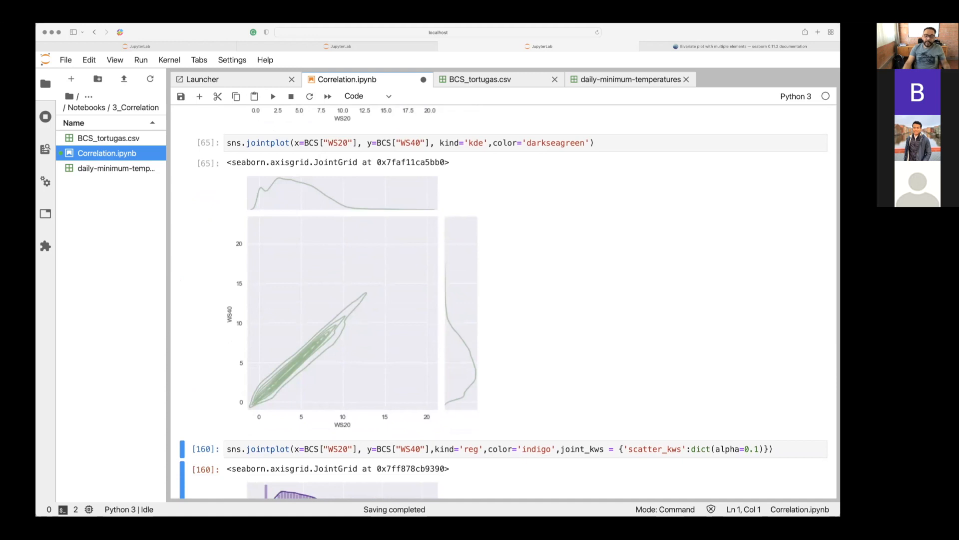
scroll(503, 302, "up", 5)
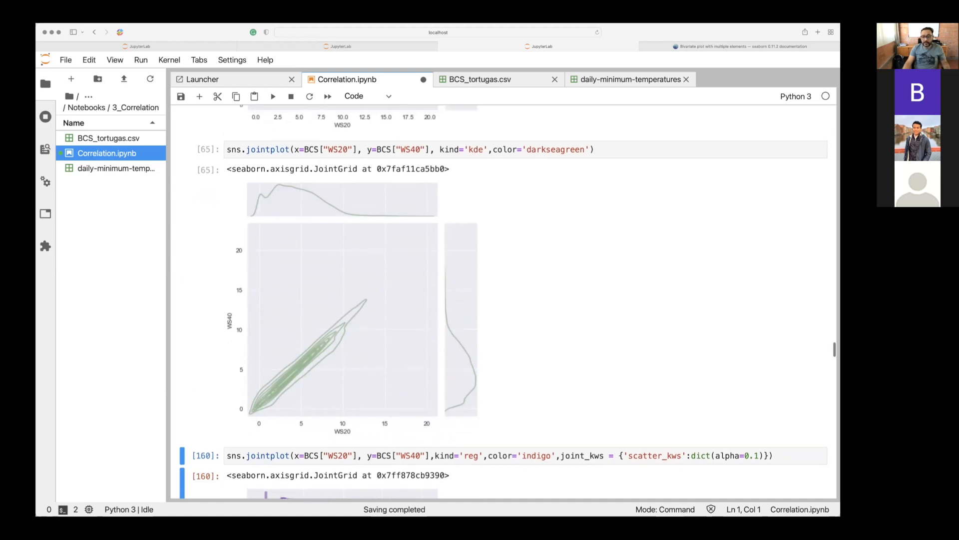
scroll(503, 302, "up", 1)
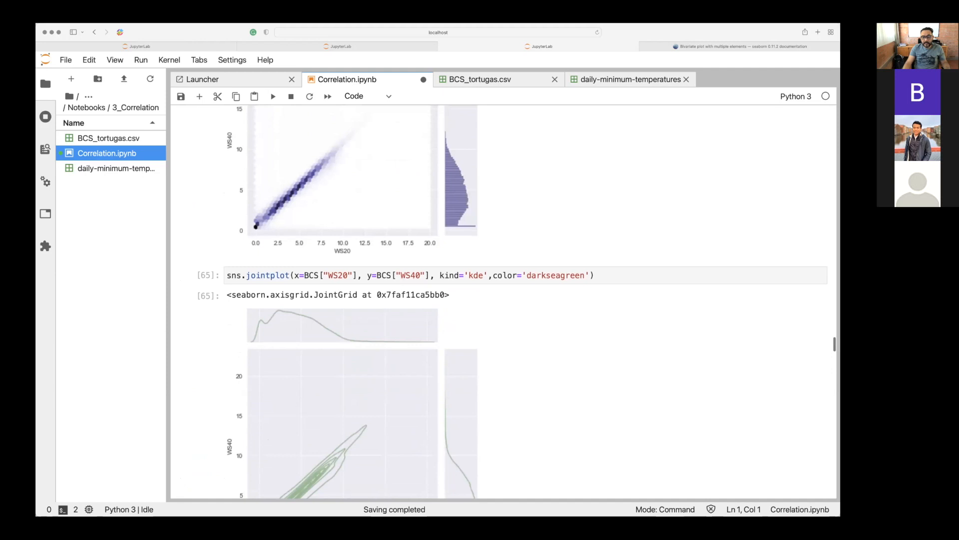
Compare the kde joint plot of WS20 and WS40 with the neighbouring hex and regression joint plots.
scroll(268, 353, "up", 10)
scroll(281, 380, "down", 12)
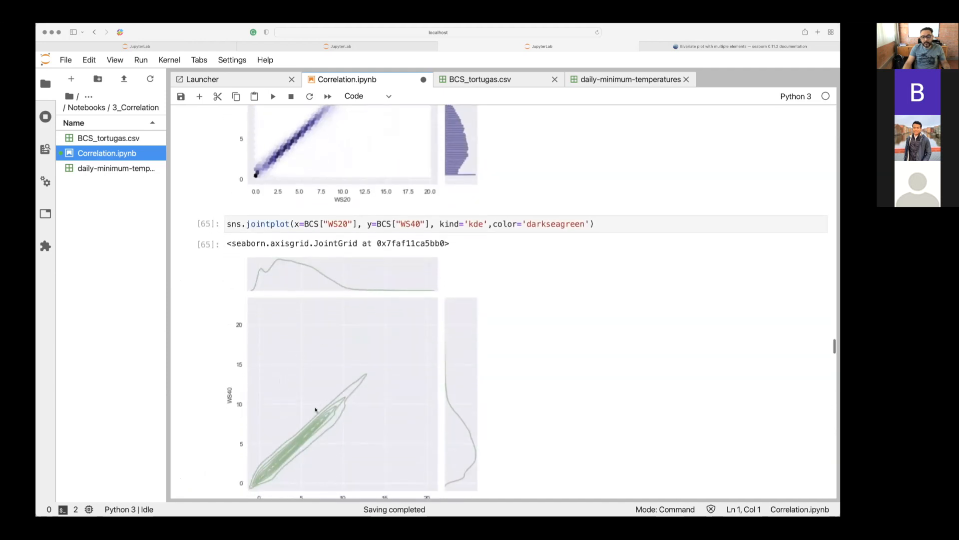
scroll(315, 409, "up", 5)
scroll(315, 409, "down", 20)
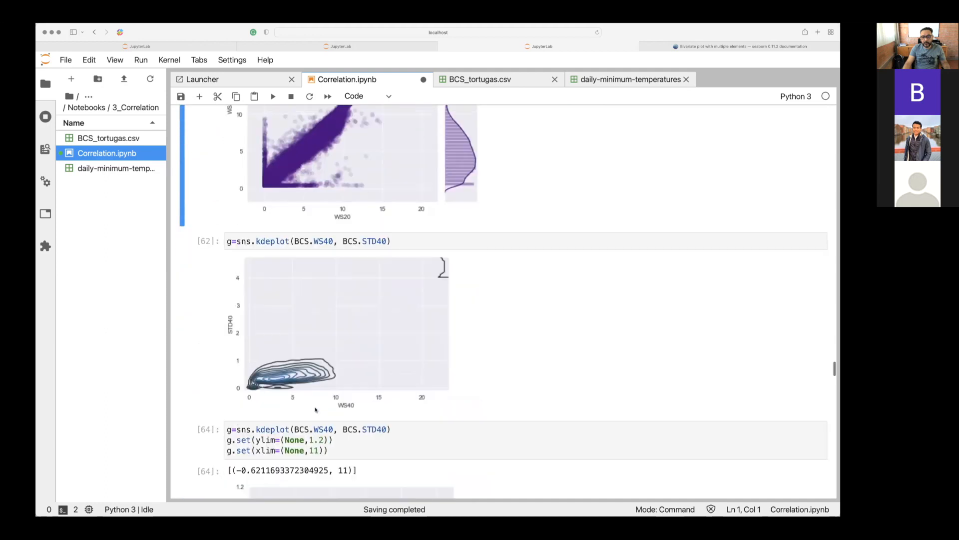
scroll(316, 409, "down", 9)
scroll(315, 409, "up", 20)
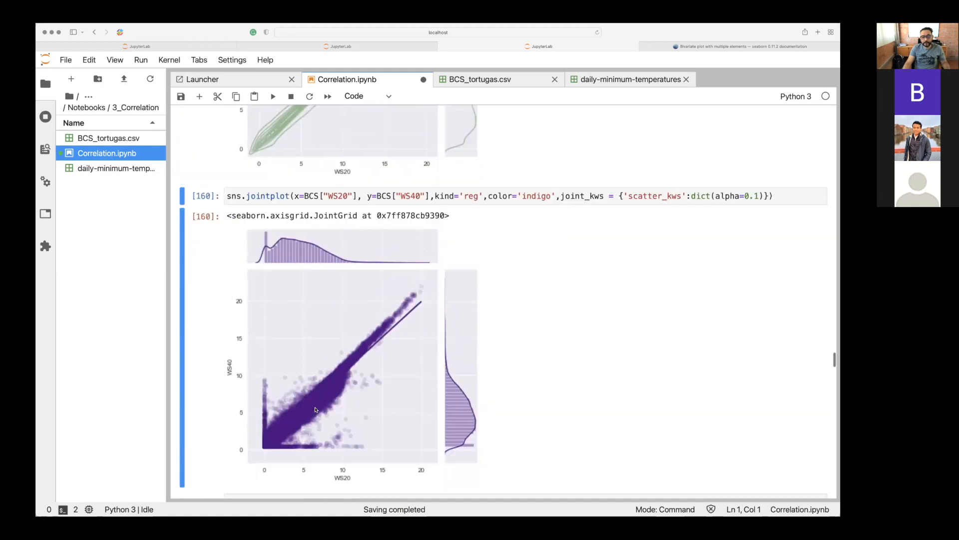
scroll(315, 409, "up", 20)
scroll(315, 409, "down", 9)
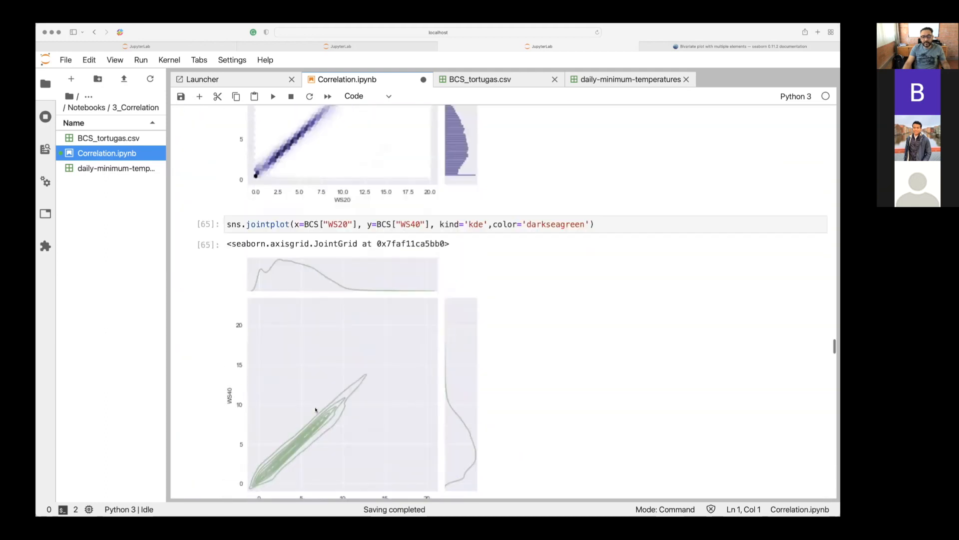
scroll(389, 412, "down", 4)
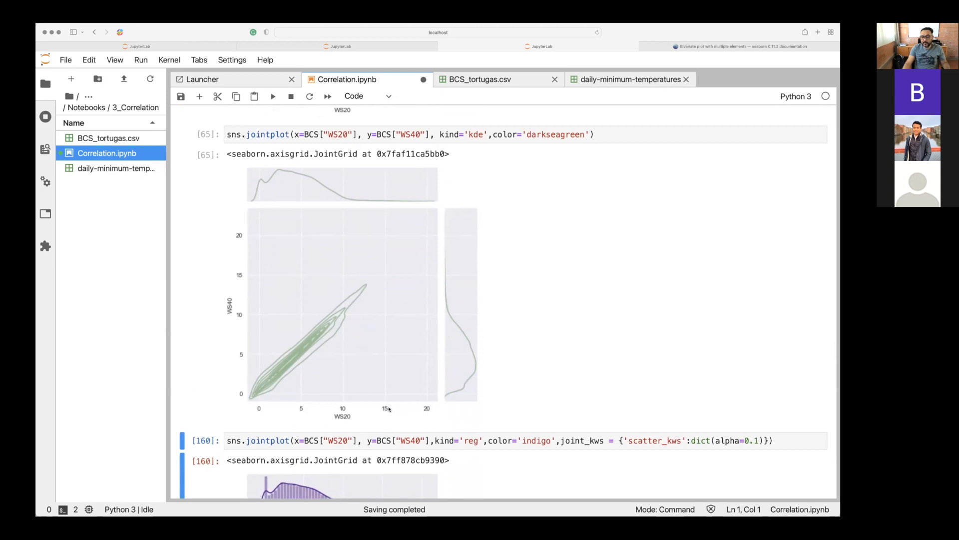
Run the sns.jointplot cell with kind='reg', color='indigo' and scatter alpha=0.1, highlighting its color argument.
scroll(389, 409, "down", 2)
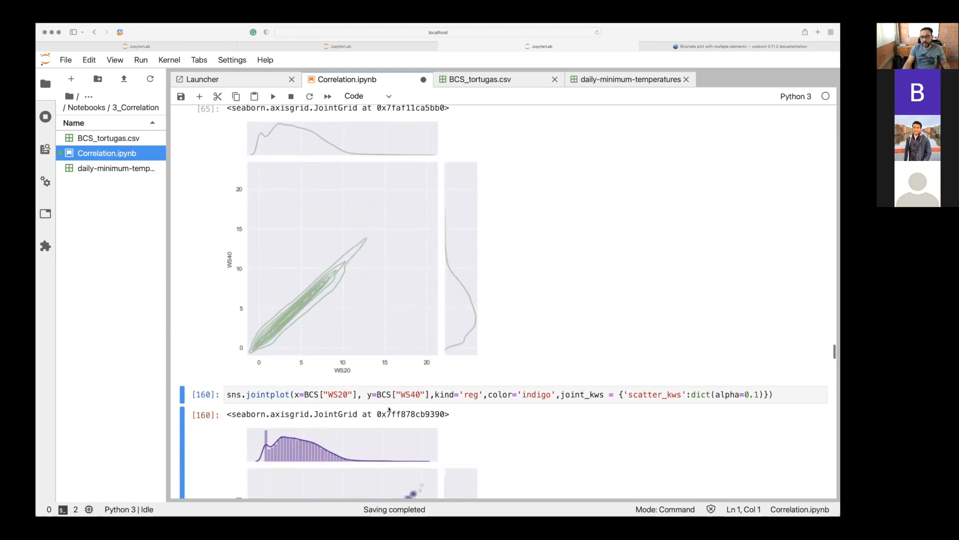
scroll(390, 409, "down", 7)
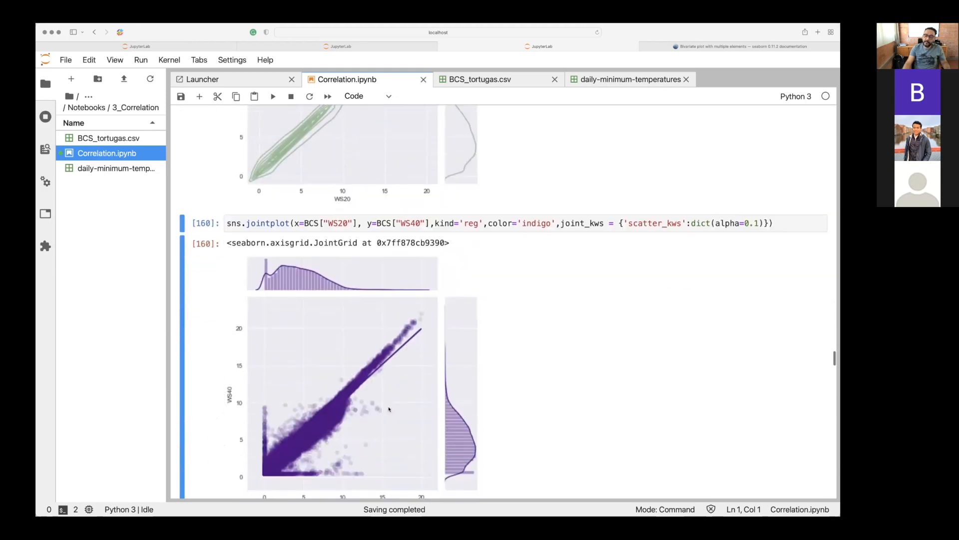
left_click(478, 233)
left_click_drag(488, 232, 571, 232)
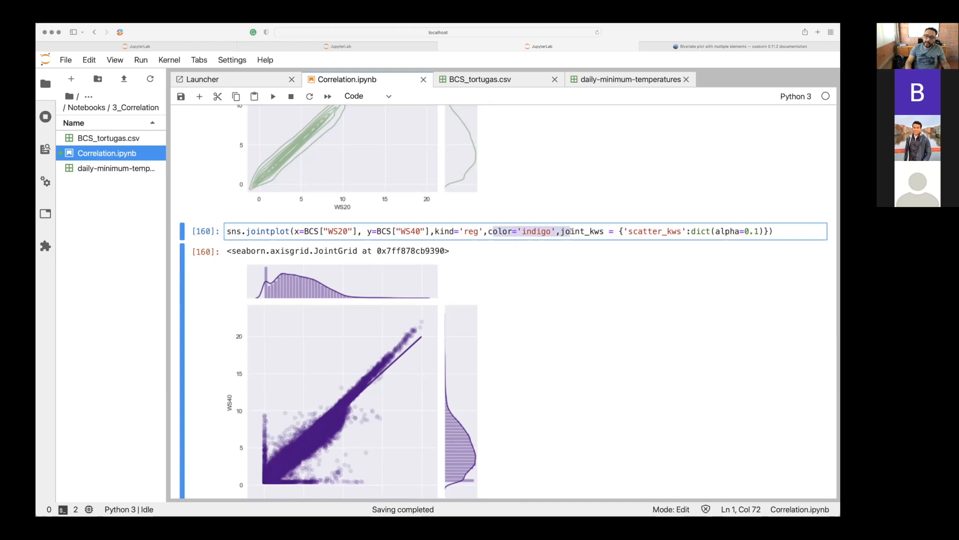
key("shift+Return")
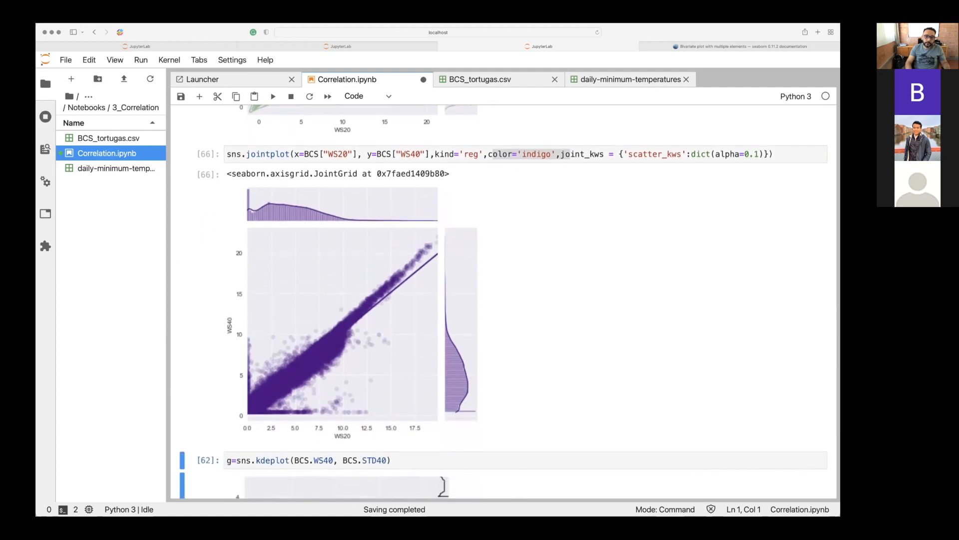
Run the sns.kdeplot cell for BCS.WS40 and BCS.STD40 without axis limits, and view its density contours.
key("shift+Return")
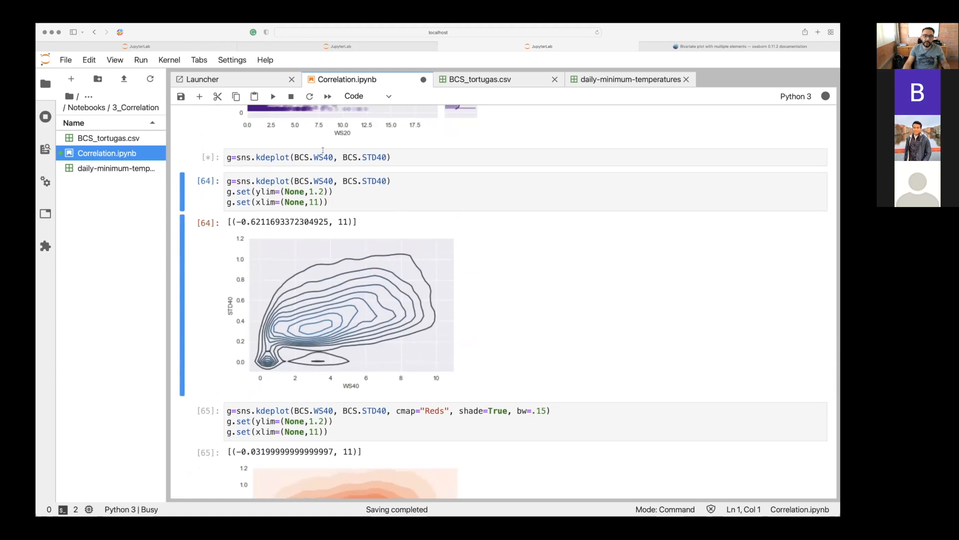
left_click(317, 155)
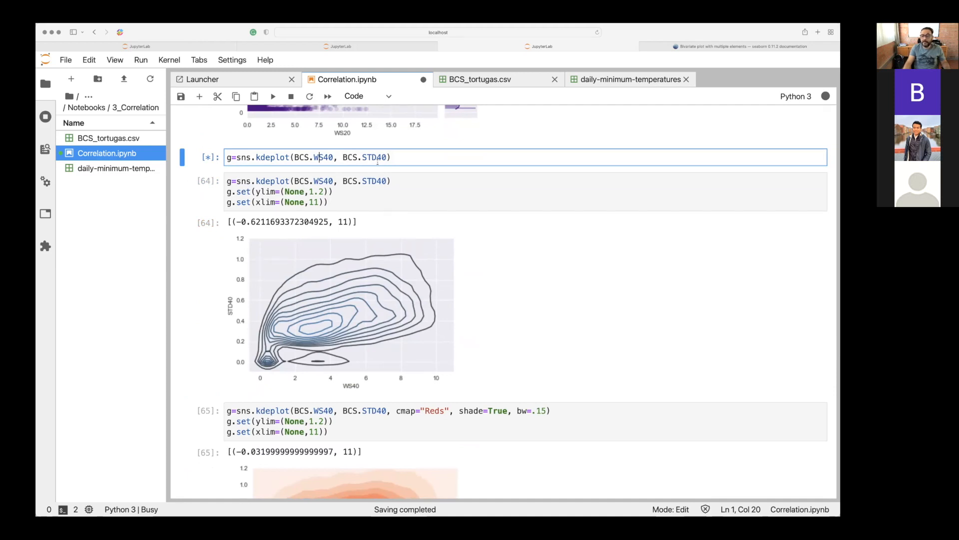
scroll(378, 163, "down", 1)
scroll(379, 165, "up", 1)
scroll(378, 164, "up", 2)
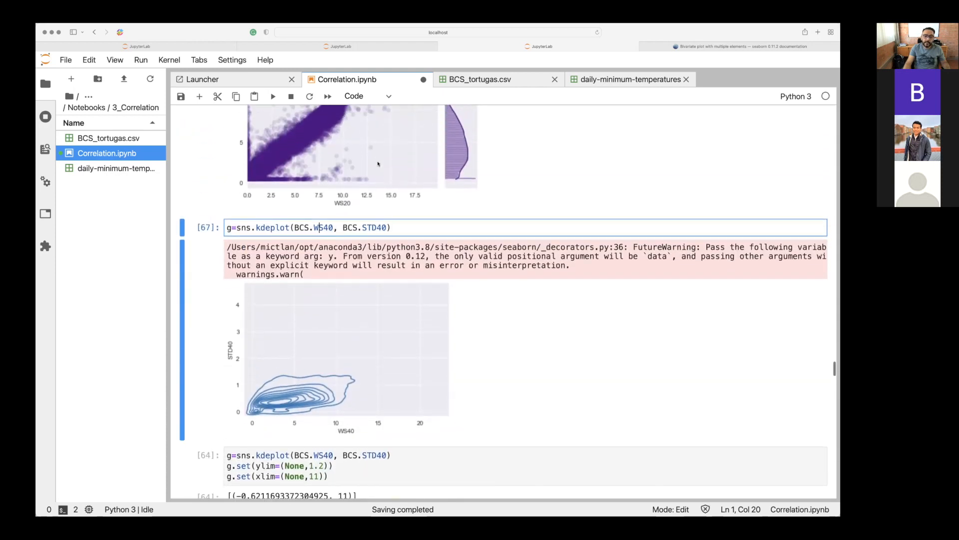
scroll(378, 164, "down", 2)
left_click(345, 151)
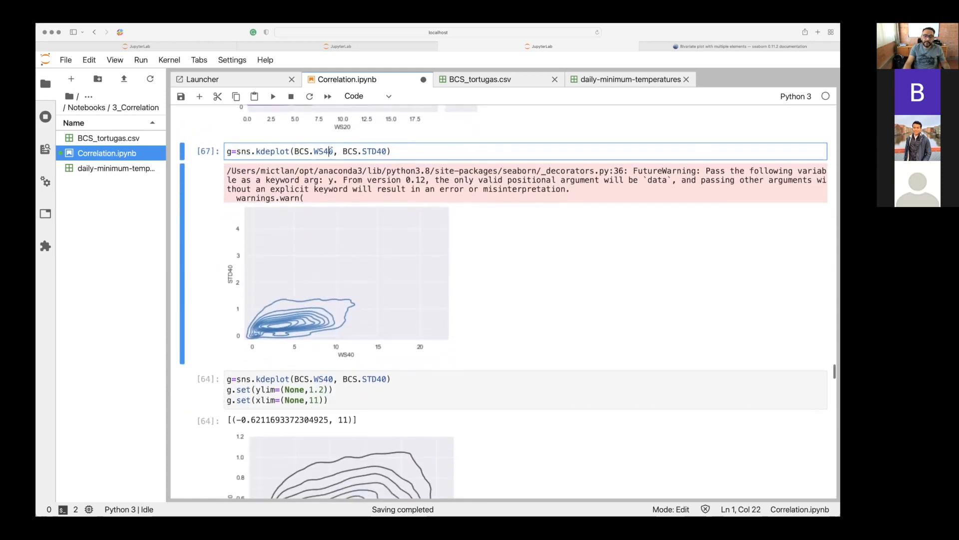
Run the WS40–STD40 kdeplot cell that sets ylim=(None,1.2) and xlim=(None,11) on the default contours.
scroll(345, 151, "down", 4)
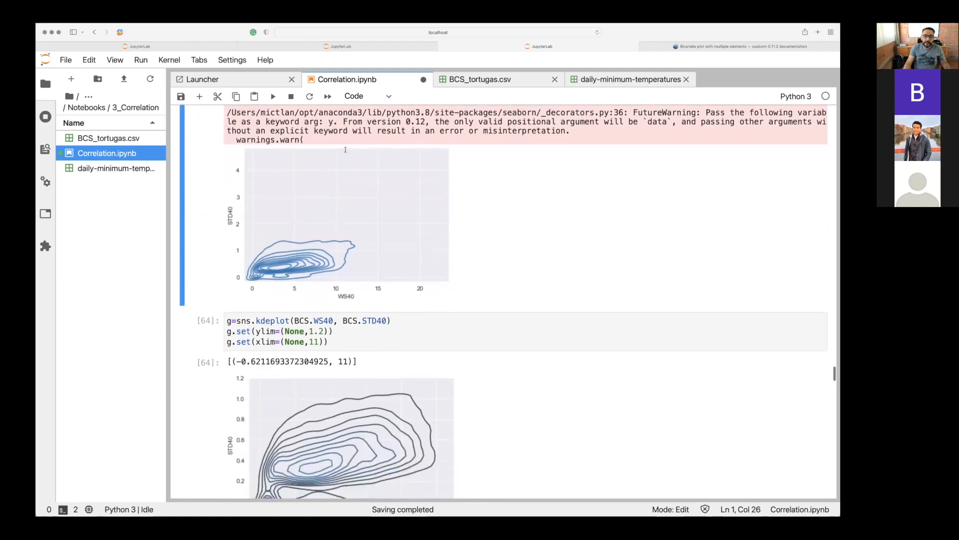
scroll(344, 150, "down", 2)
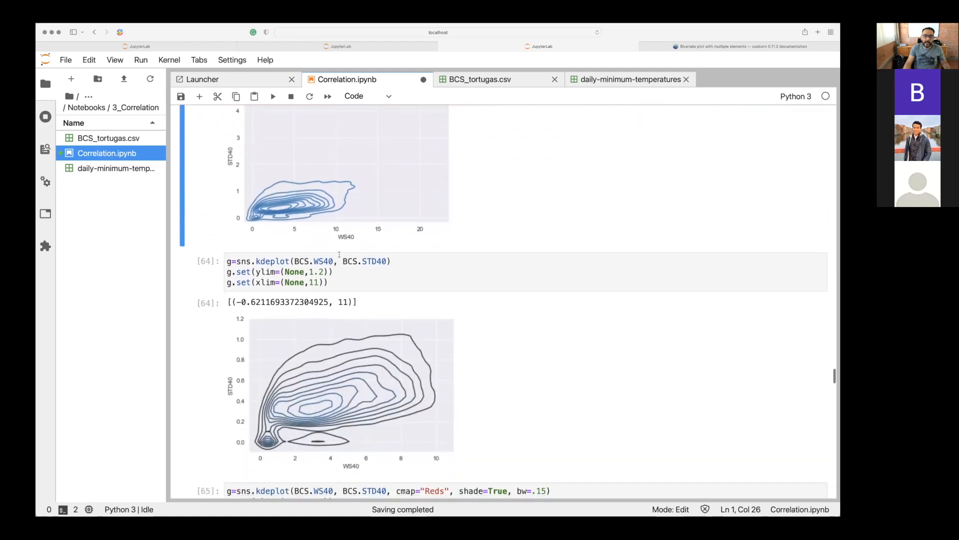
left_click(340, 275)
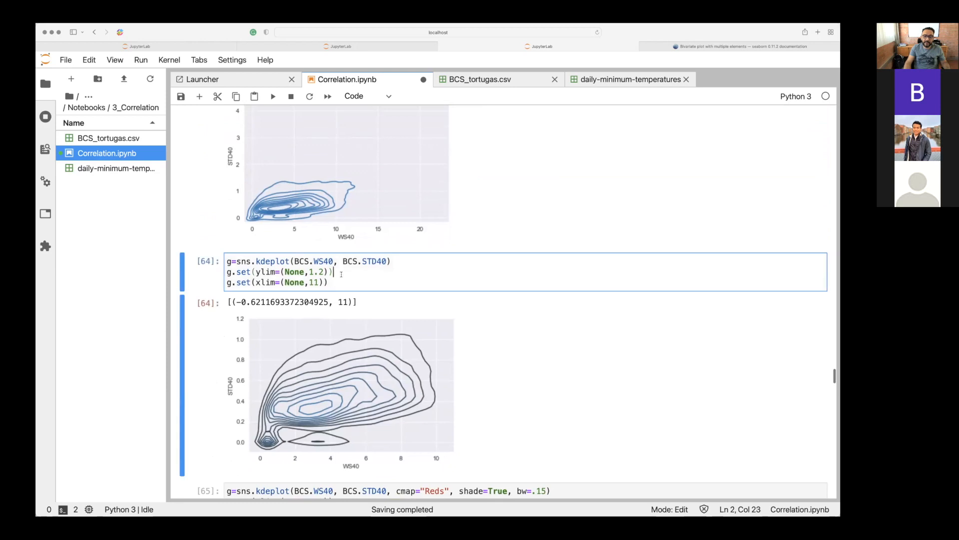
key("shift+Return")
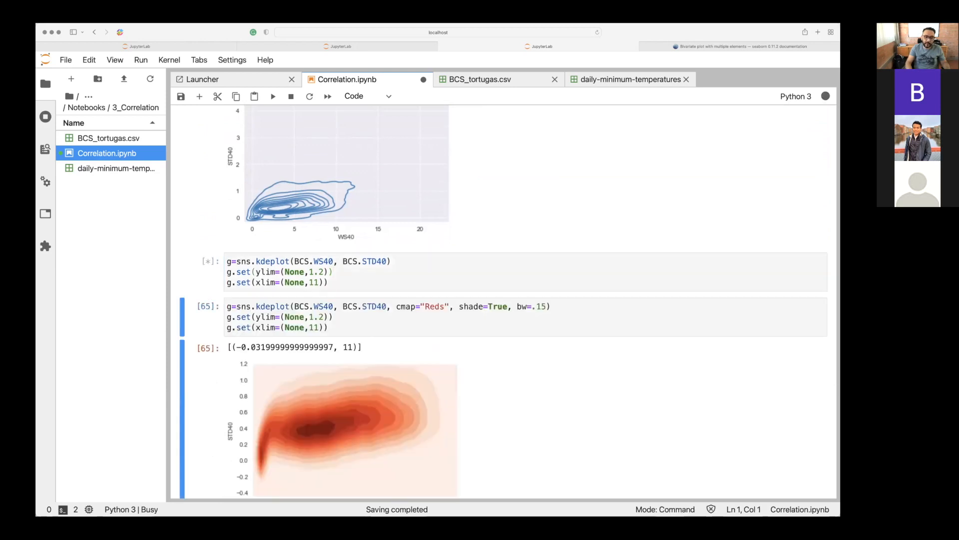
Run the shaded WS40–STD40 kdeplot cell with cmap="Reds", shade=True and bw=.15, and look at the pairplot cell below it.
key("shift+Return")
scroll(507, 320, "down", 1)
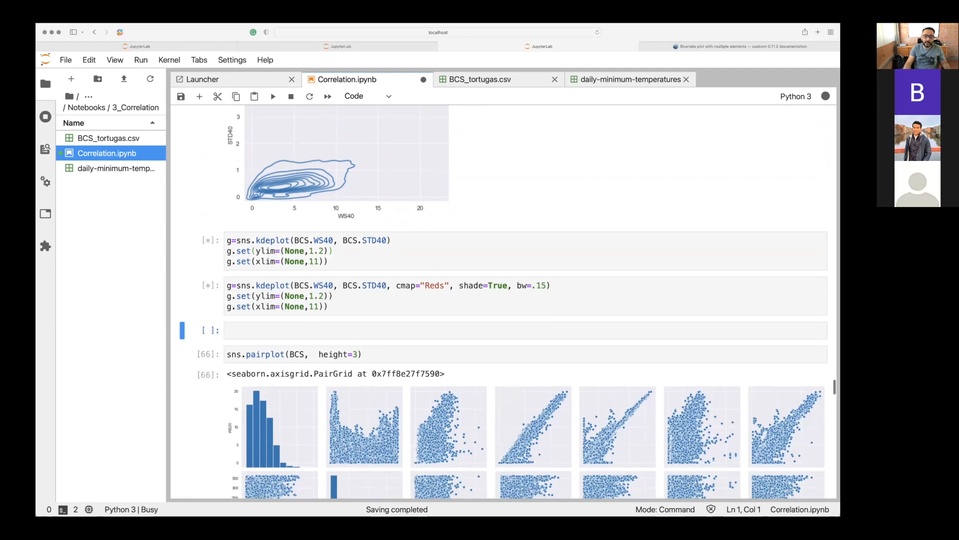
scroll(246, 205, "down", 2)
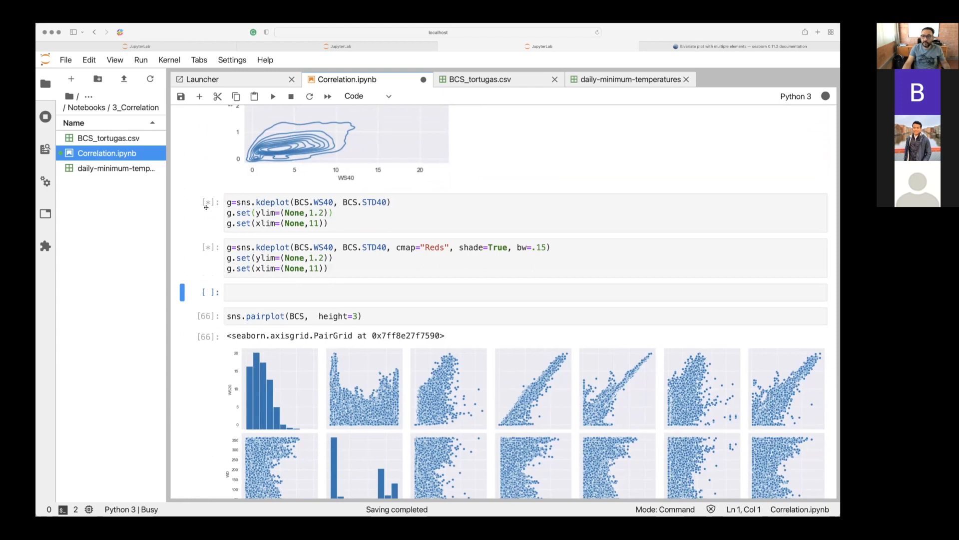
Look over the existing pairplot grid and the PairGrid cell beneath it, along with the WS40–STD40 kdeplot cells above.
scroll(206, 207, "down", 1)
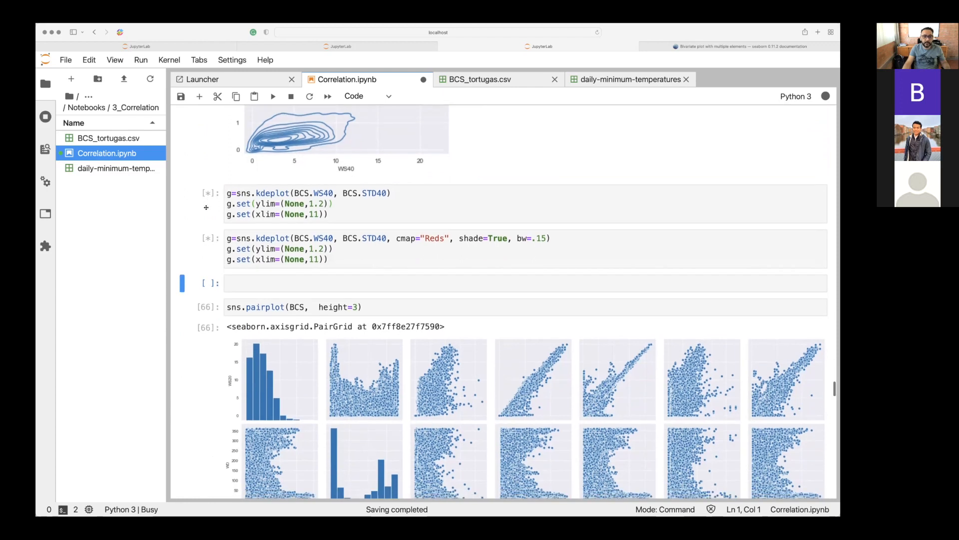
scroll(206, 206, "down", 5)
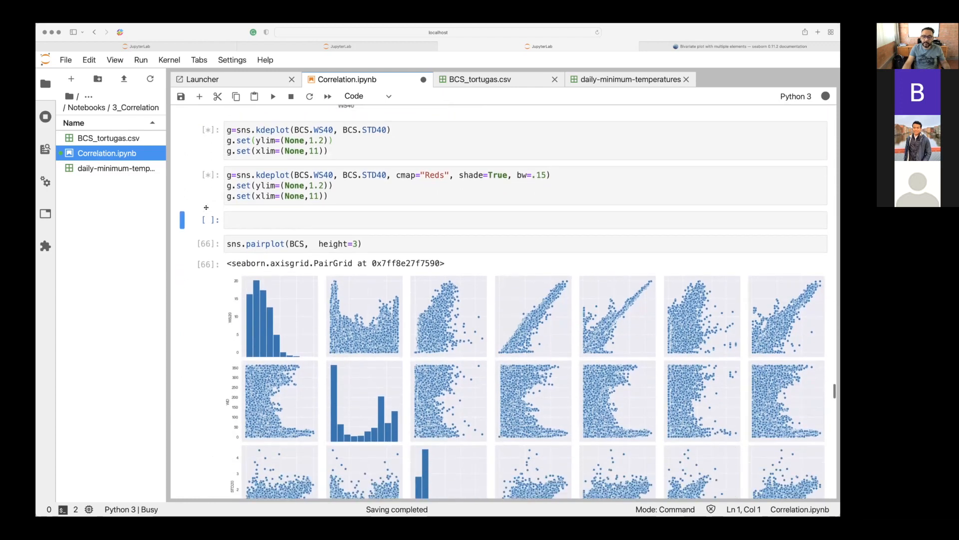
scroll(206, 207, "up", 5)
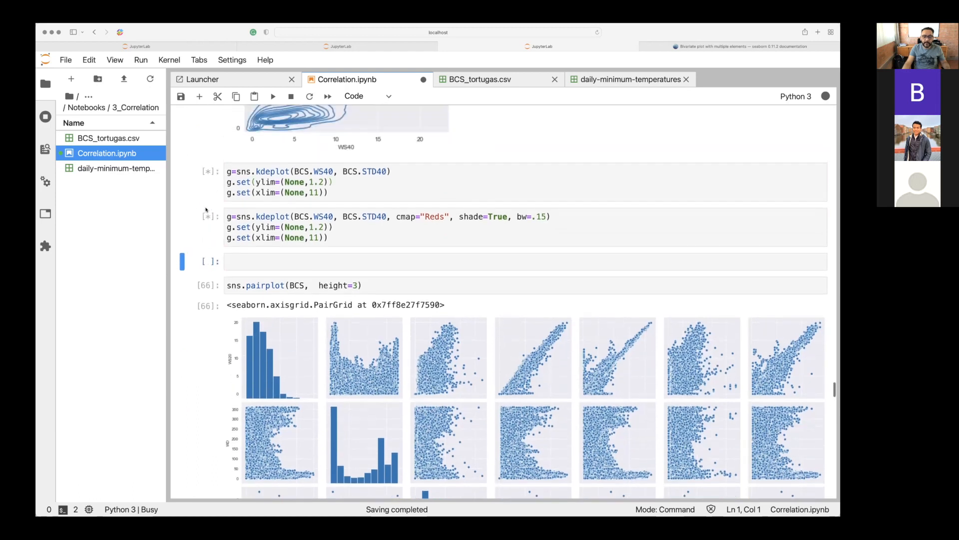
scroll(206, 207, "down", 3)
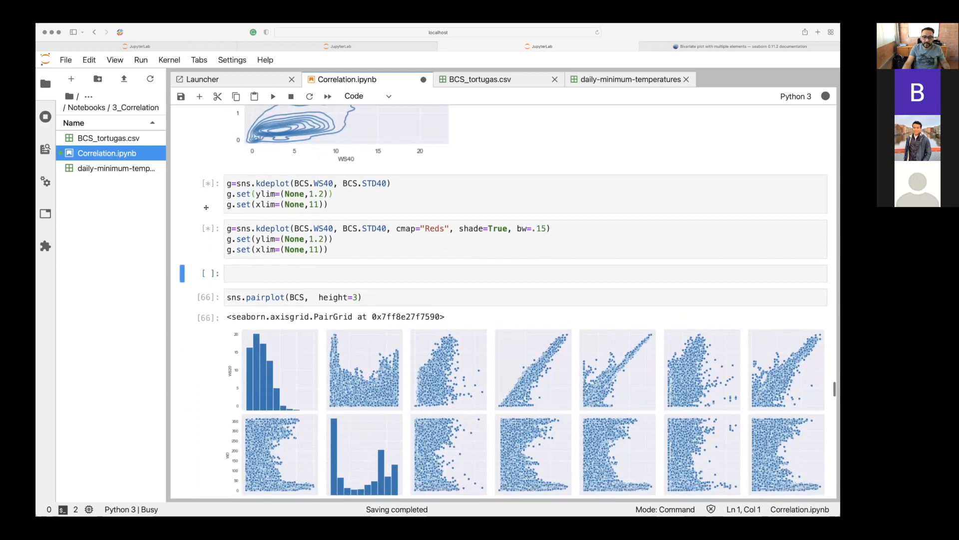
scroll(206, 208, "down", 20)
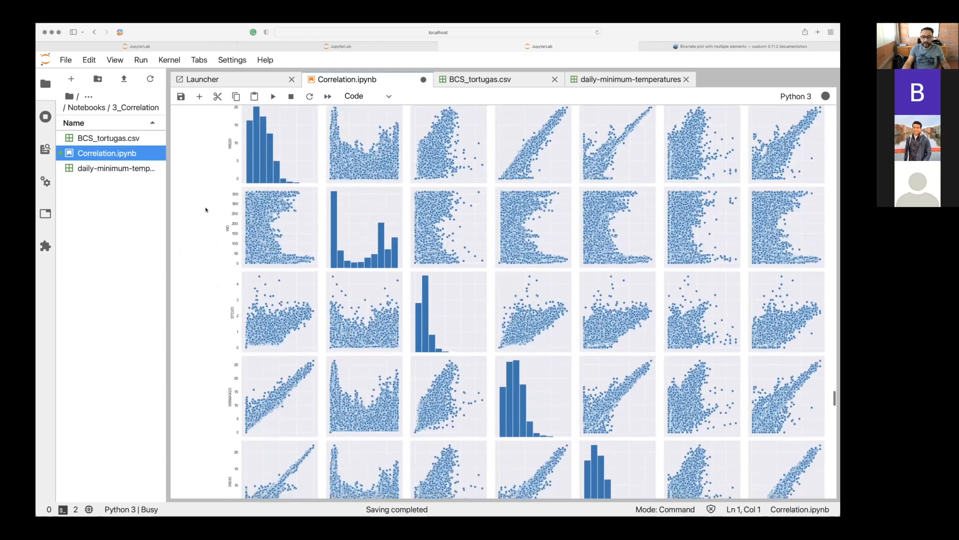
scroll(206, 210, "down", 5)
scroll(205, 210, "up", 5)
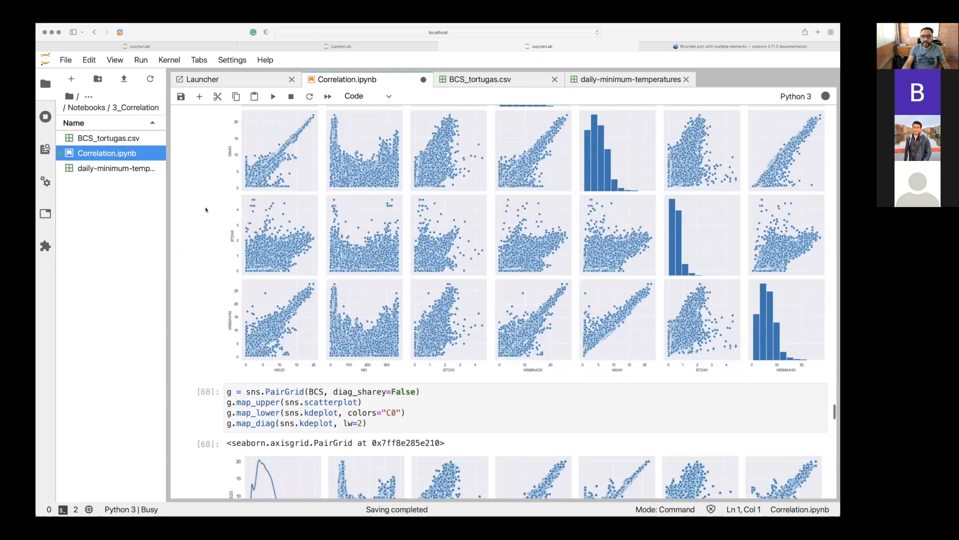
scroll(206, 210, "up", 15)
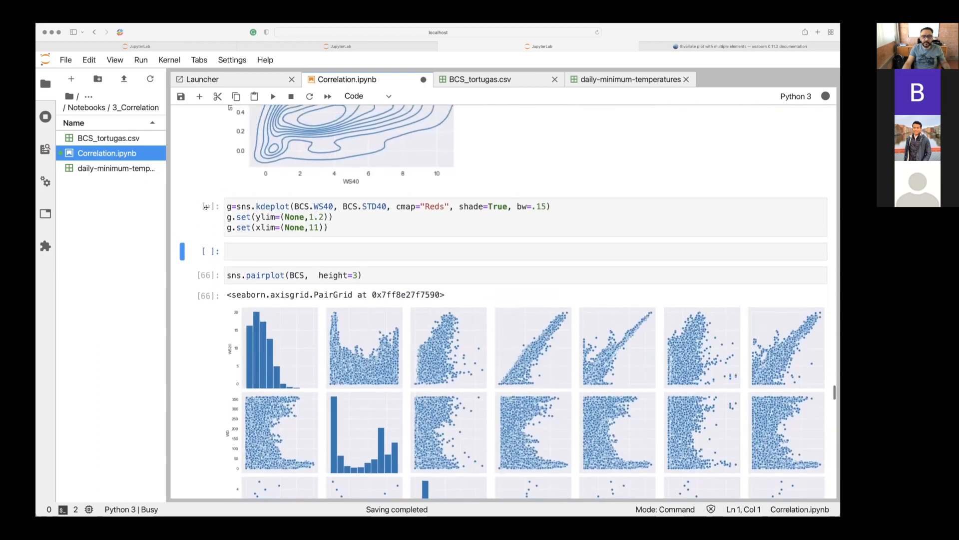
scroll(205, 208, "up", 1)
scroll(233, 393, "down", 10)
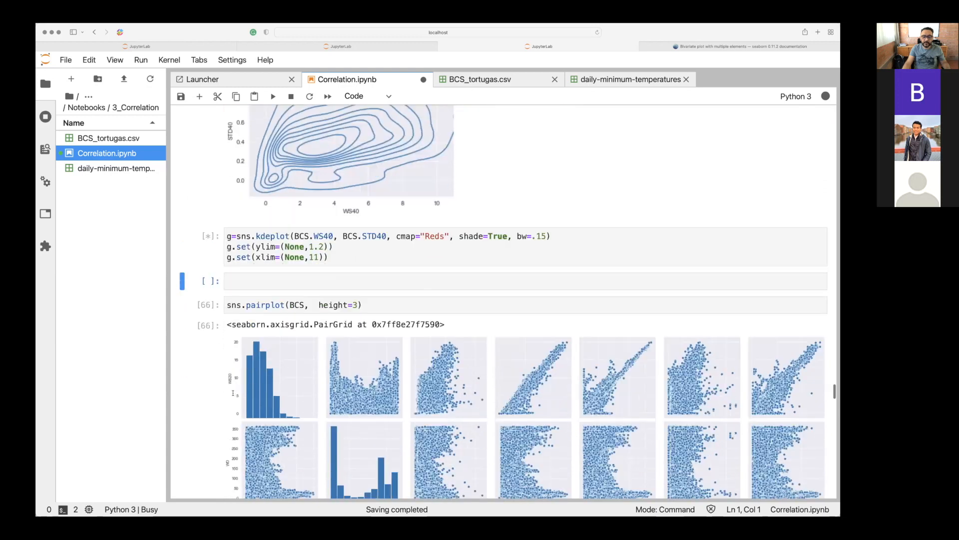
Make the sns.pairplot(BCS, height=3) cell active and hide the file browser to widen the notebook area.
left_click(236, 294)
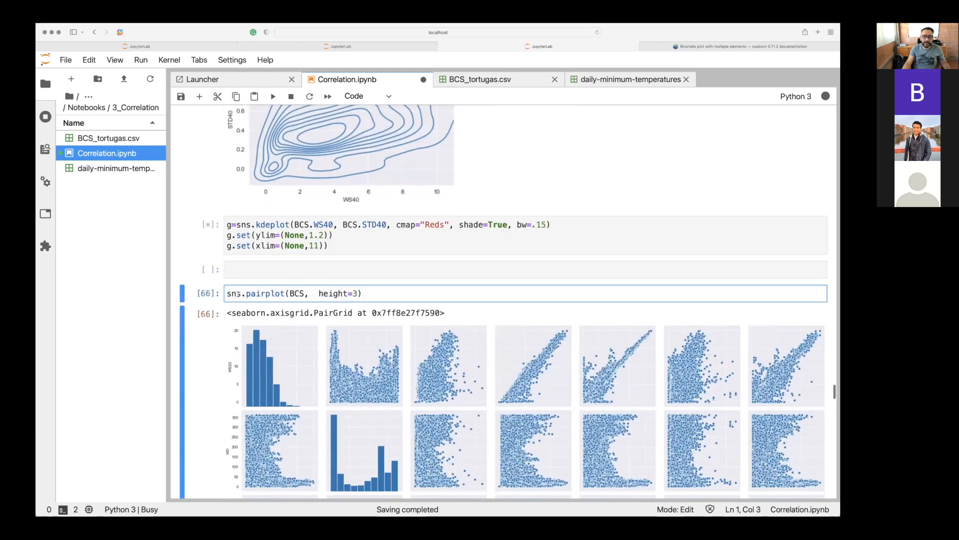
left_click(260, 294)
scroll(260, 295, "down", 10)
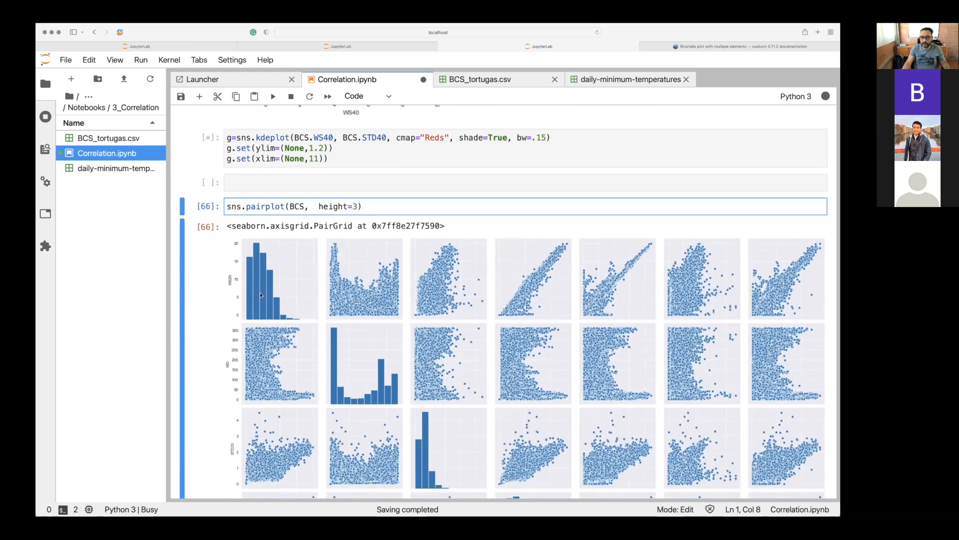
scroll(234, 249, "down", 3)
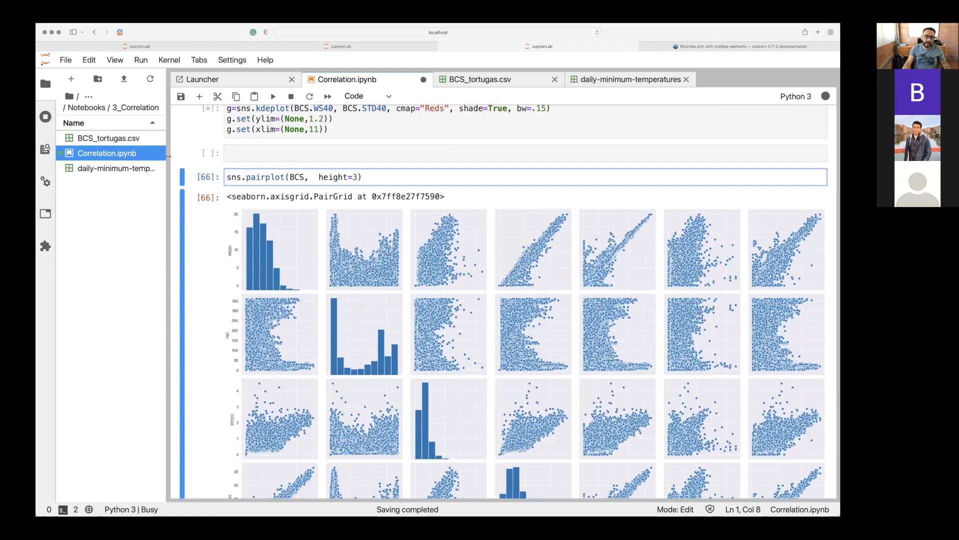
left_click(44, 86)
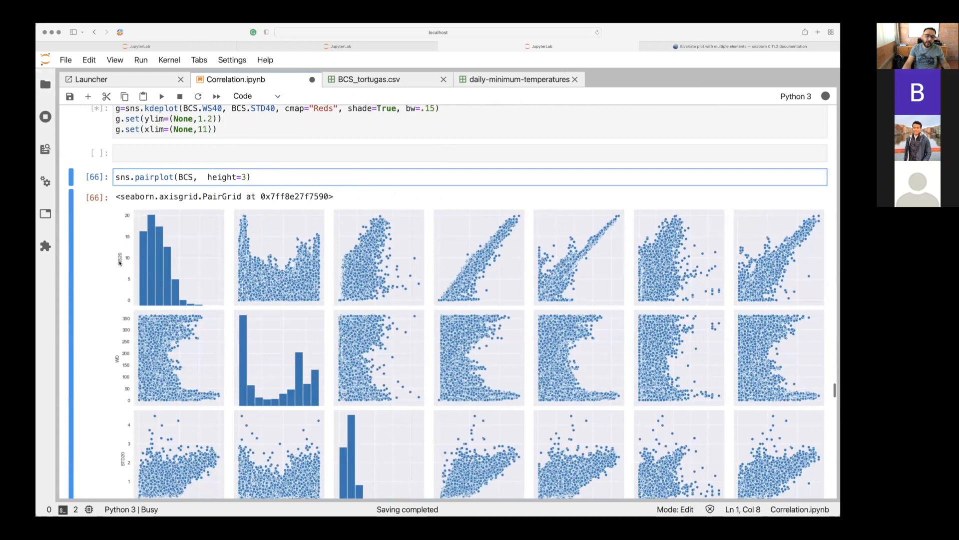
Examine the pairplot's scatter panels and diagonal histograms across all variables, from WS20 through WSMAX40.
scroll(120, 263, "down", 10)
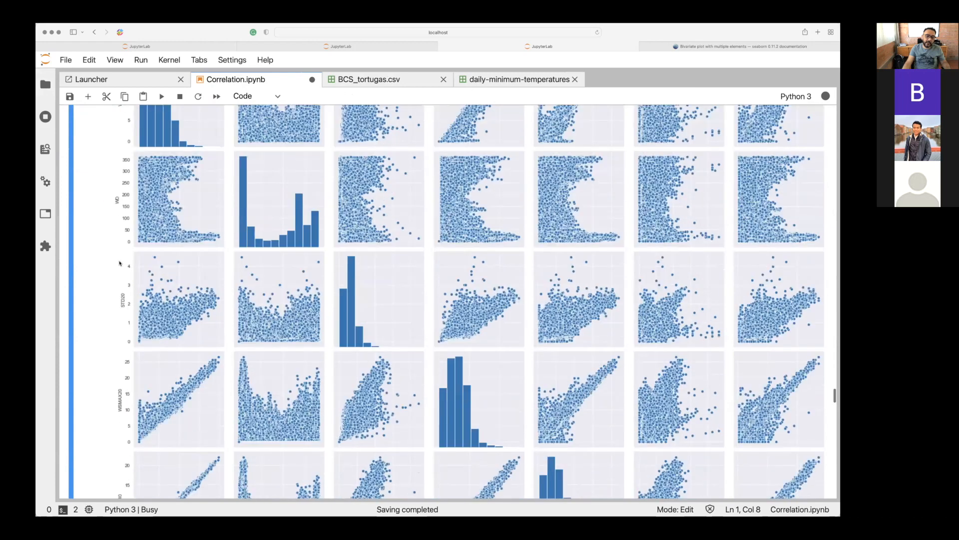
scroll(120, 263, "down", 5)
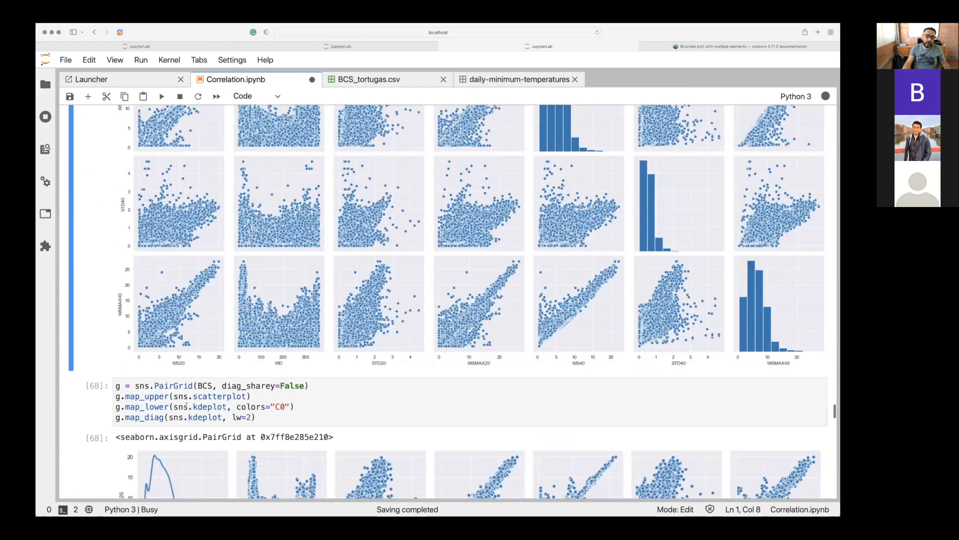
scroll(182, 428, "up", 8)
scroll(181, 428, "down", 4)
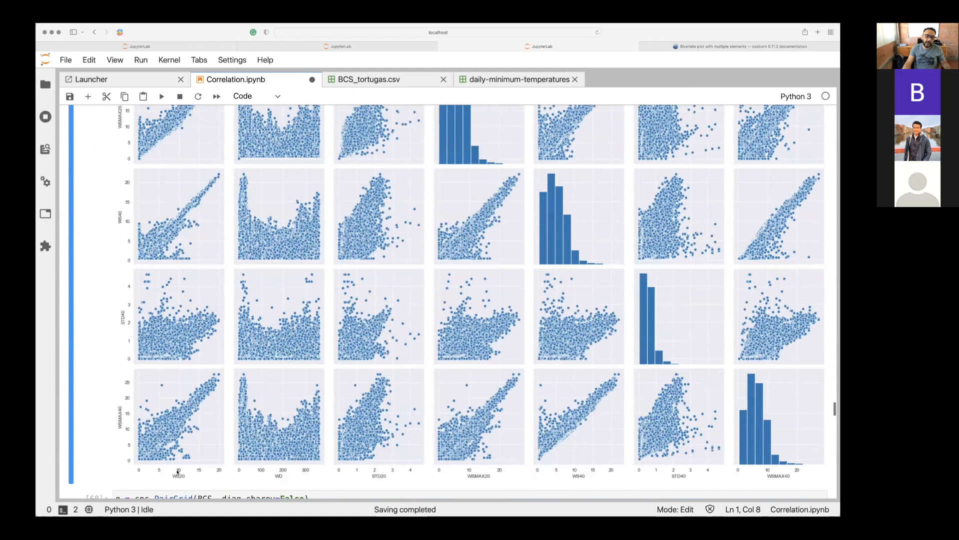
scroll(180, 479, "up", 10)
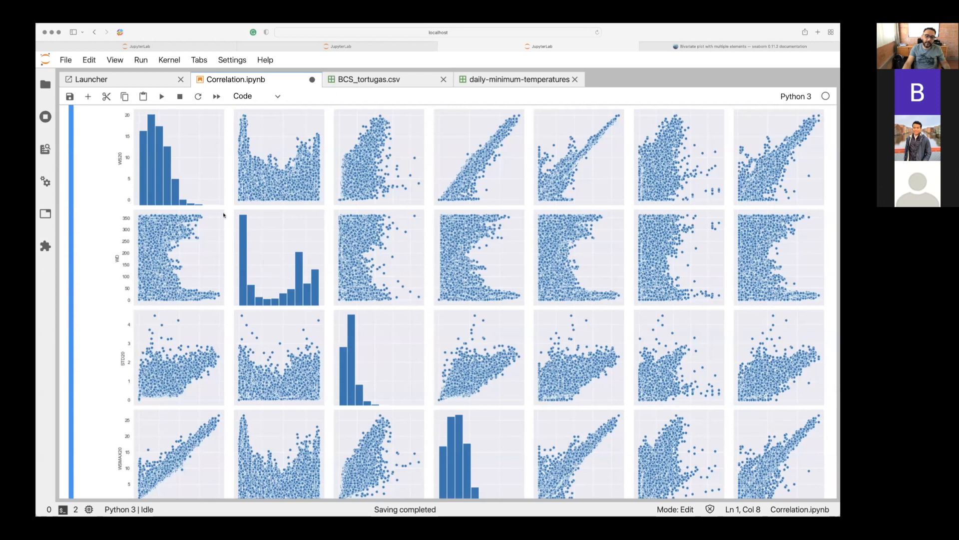
scroll(428, 392, "down", 10)
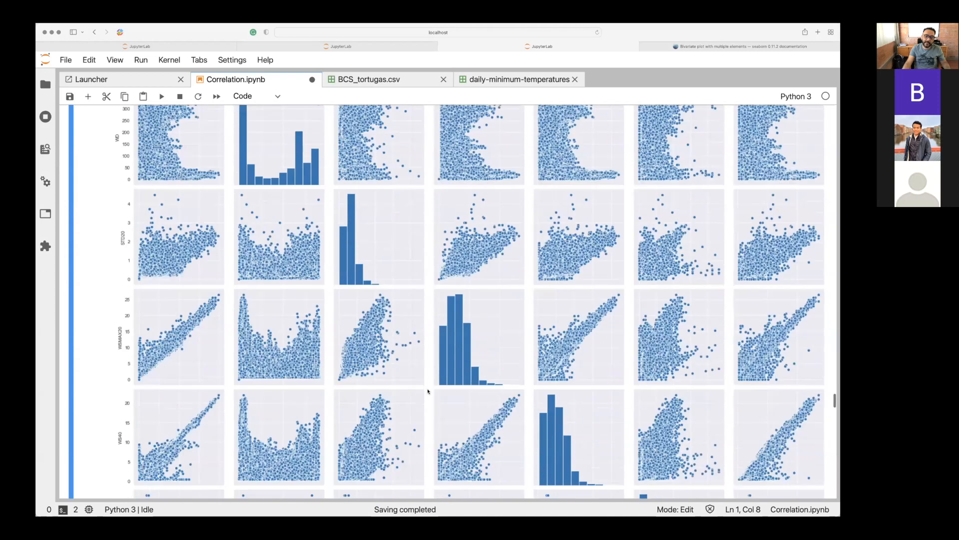
scroll(428, 392, "down", 2)
scroll(427, 391, "up", 8)
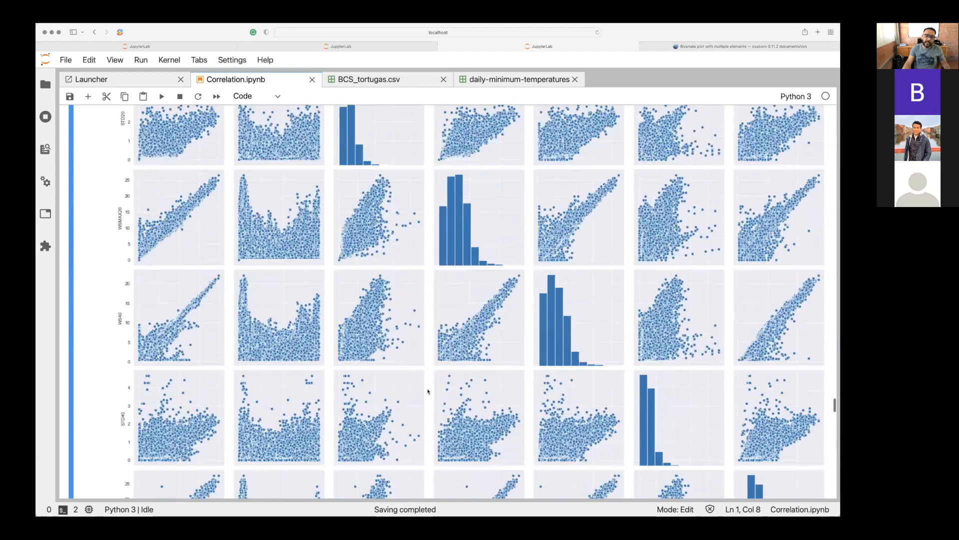
scroll(428, 391, "up", 3)
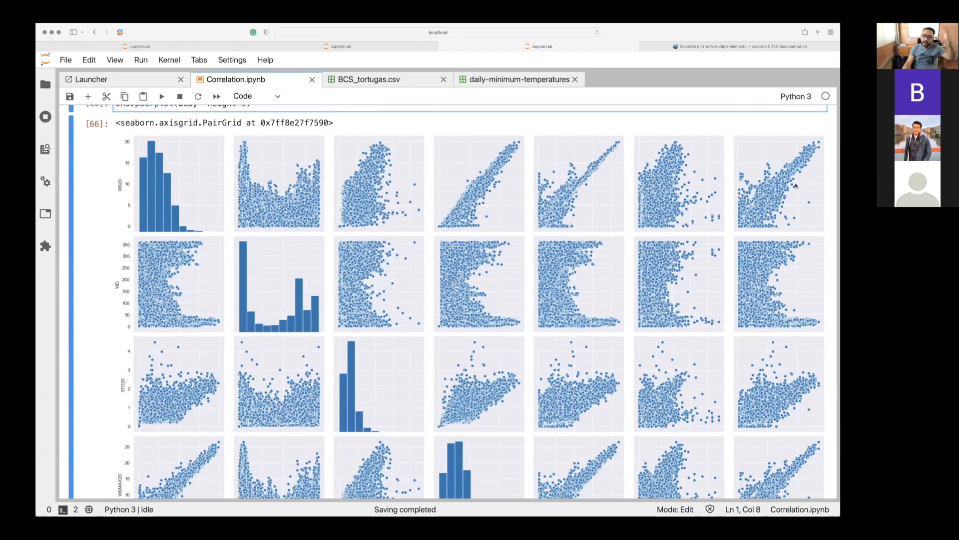
scroll(796, 186, "down", 10)
scroll(796, 186, "down", 2)
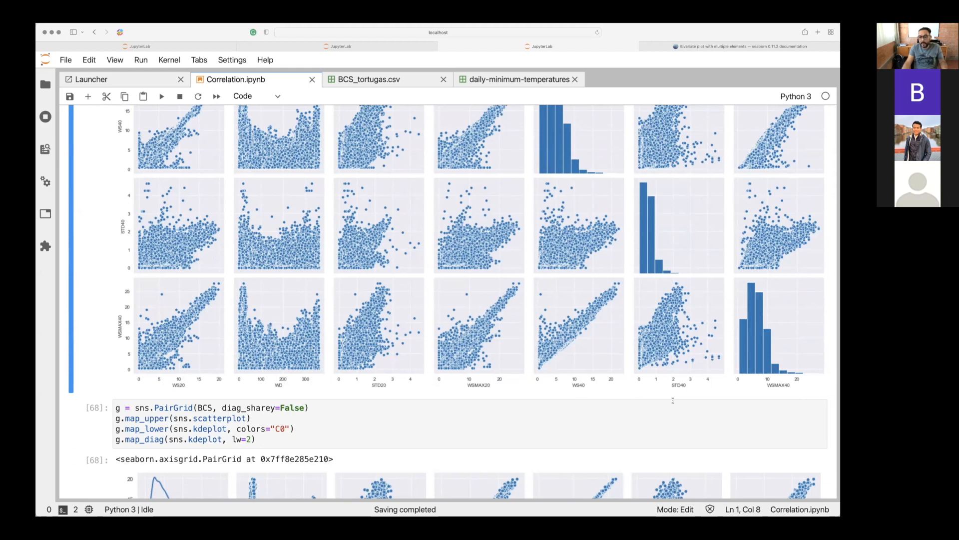
Run the sns.pairplot(BCS, height=3) cell to regenerate the pairwise plot grid.
scroll(673, 400, "up", 10)
scroll(673, 400, "up", 4)
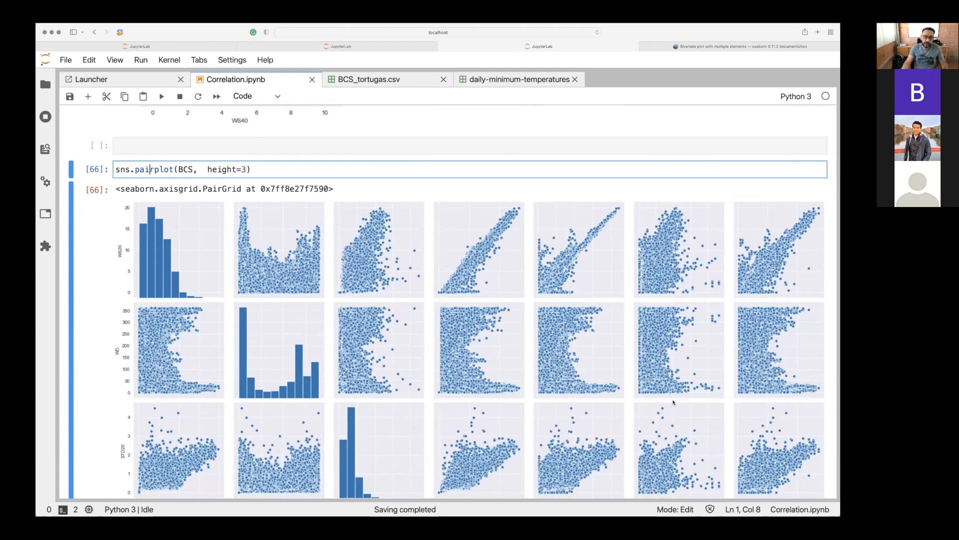
key("shift+Return")
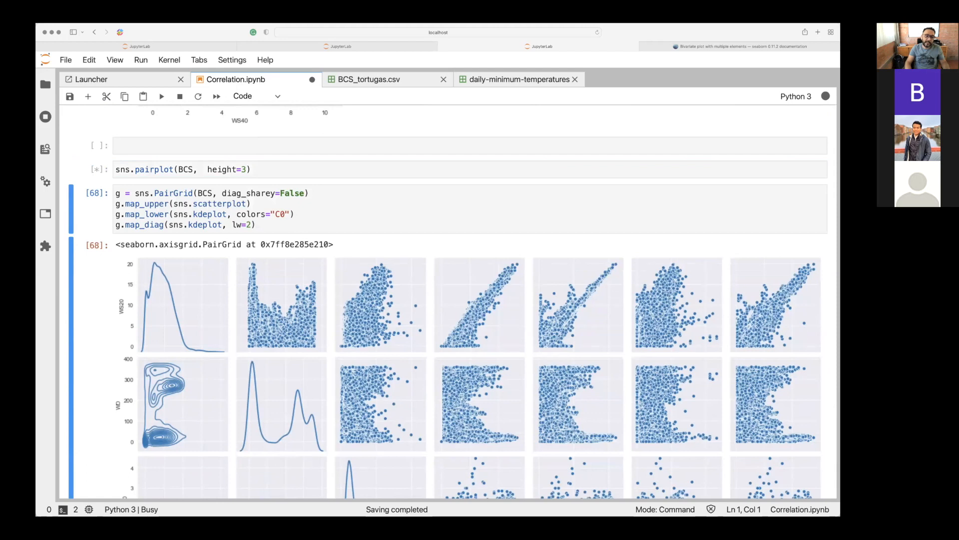
scroll(434, 230, "down", 2)
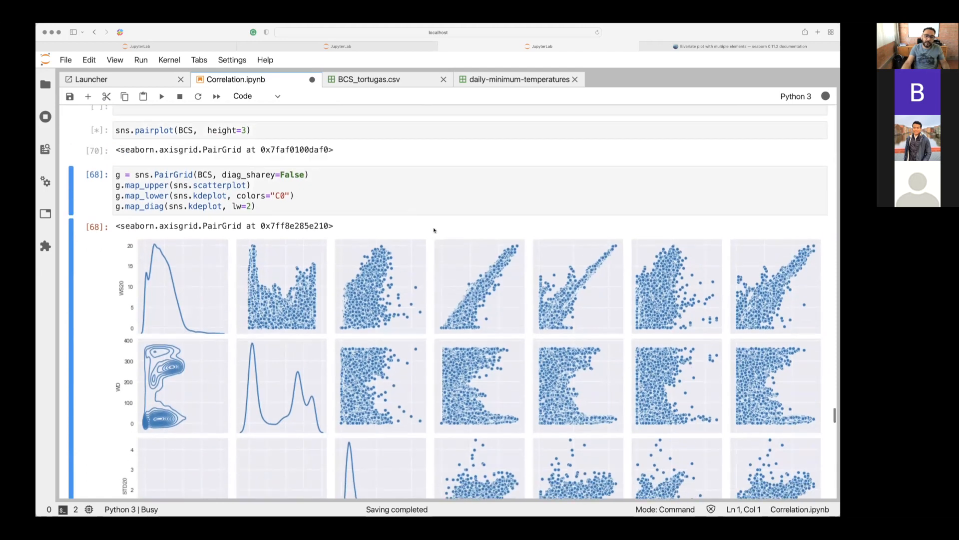
scroll(410, 212, "up", 15)
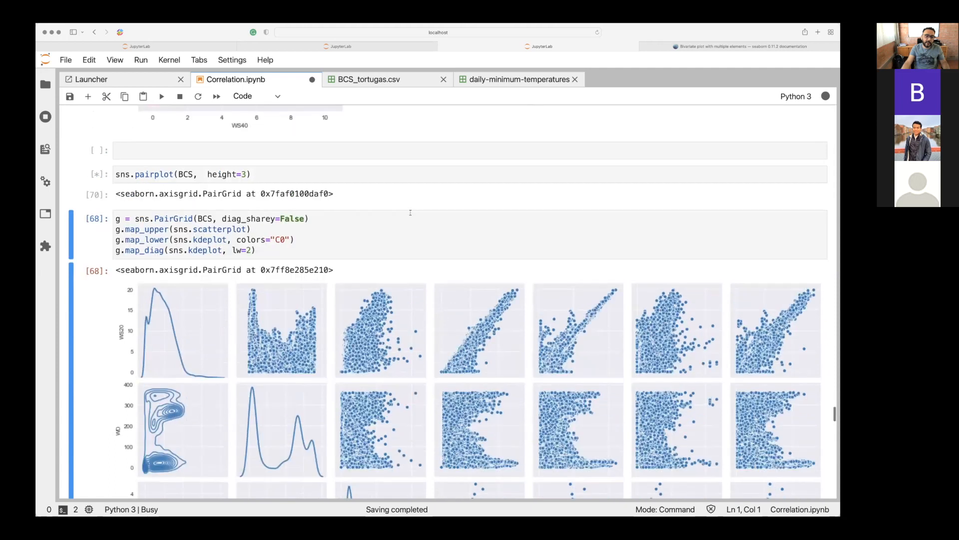
Examine the shaded WS40–STD40 density plot and the cmap="Reds" argument in its kdeplot cell.
scroll(410, 212, "up", 4)
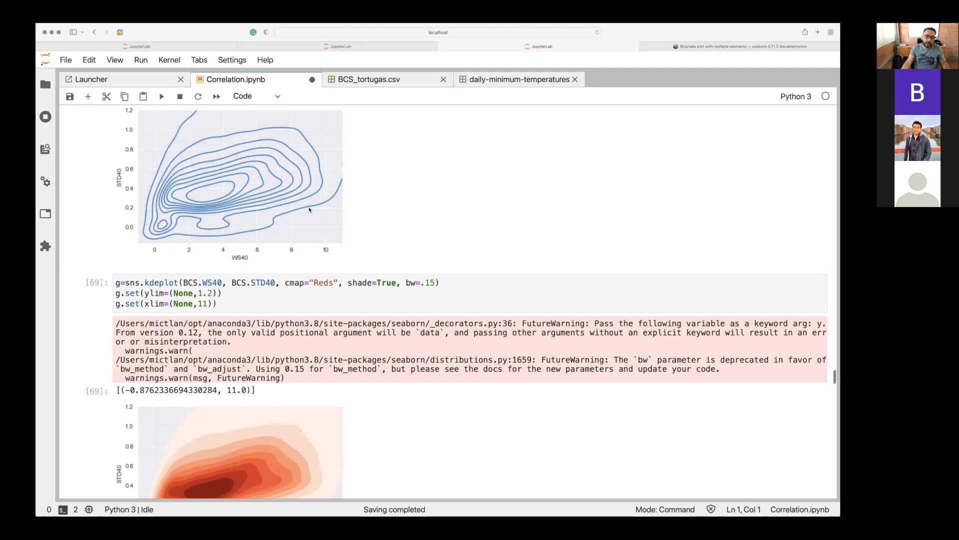
scroll(191, 245, "down", 4)
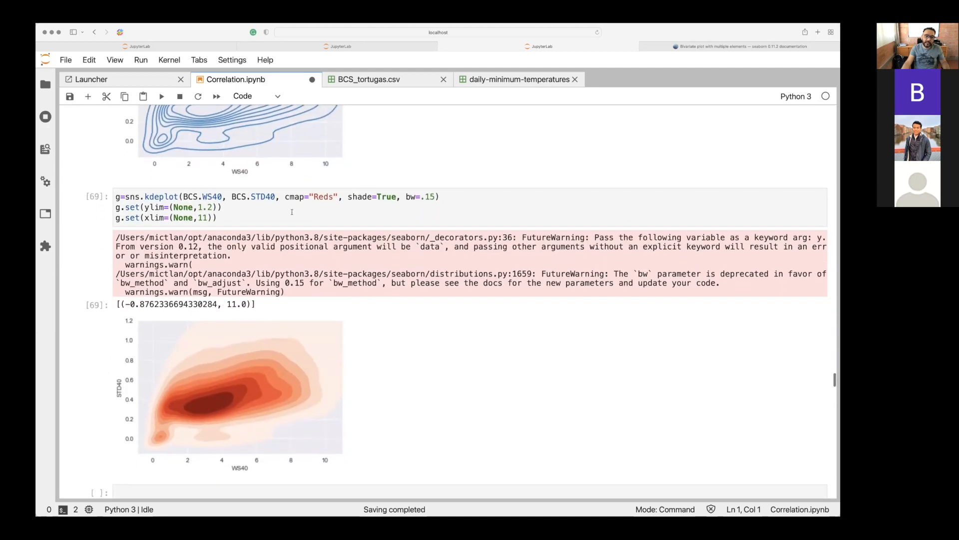
left_click(305, 198)
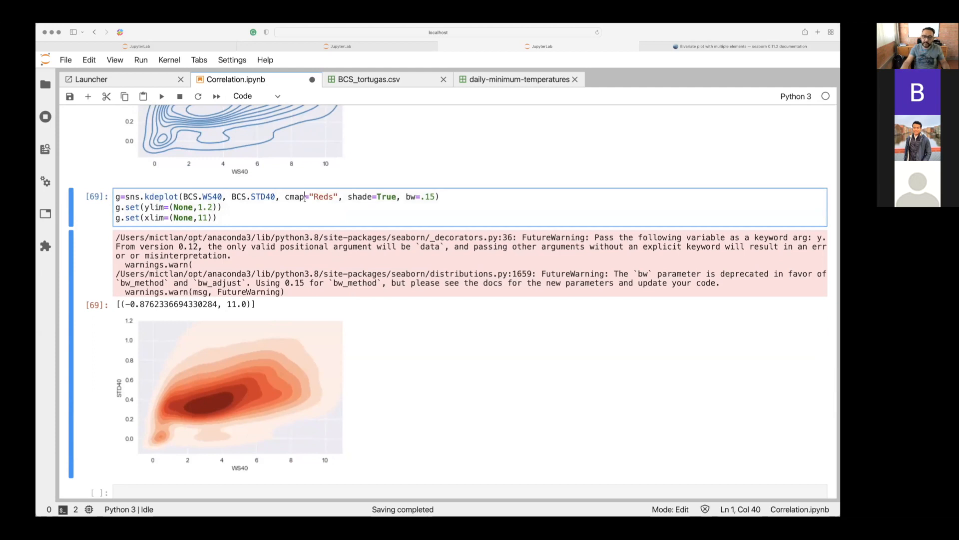
scroll(305, 198, "down", 2)
scroll(305, 198, "down", 1)
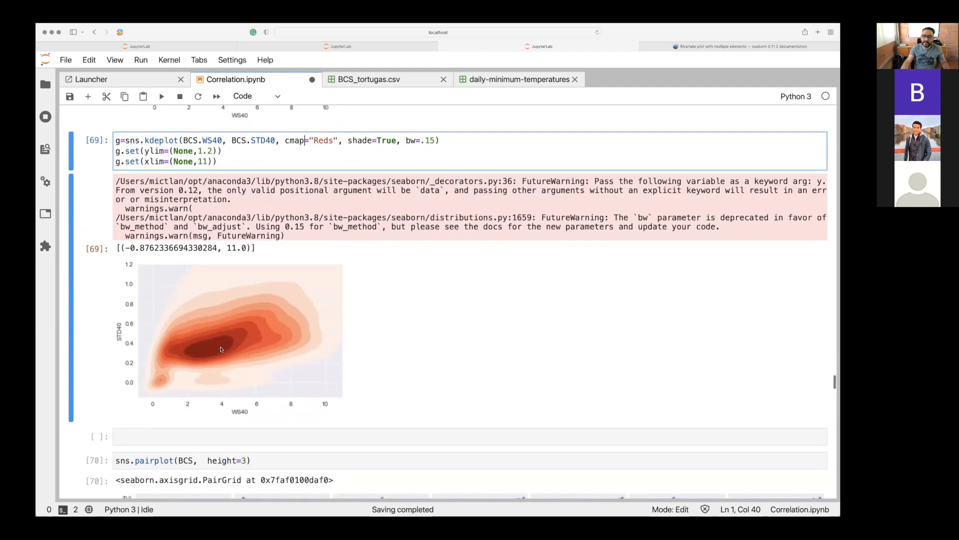
Review the regenerated pairplot, the PairGrid with scatter and kdeplot panels, and the WS20 distplot with bins=15.
scroll(222, 349, "down", 10)
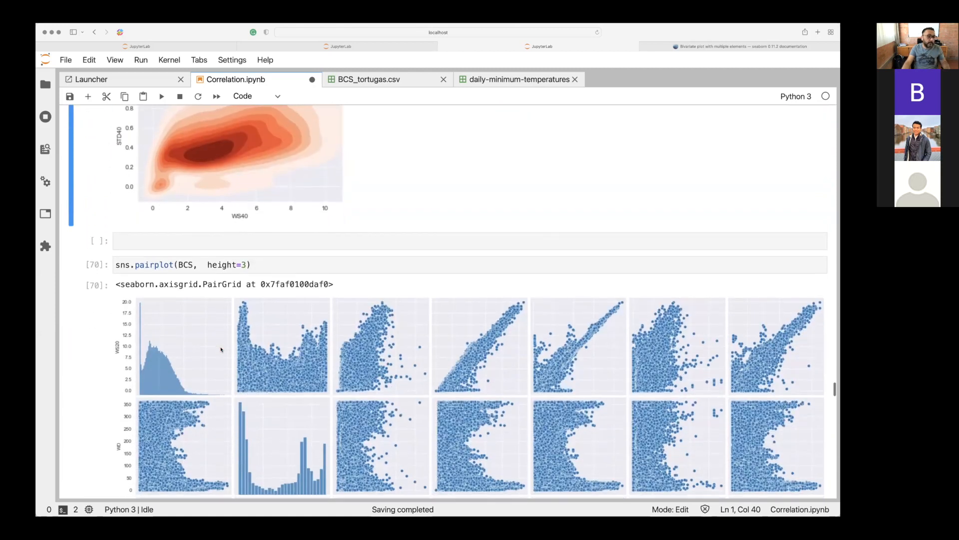
scroll(221, 349, "down", 20)
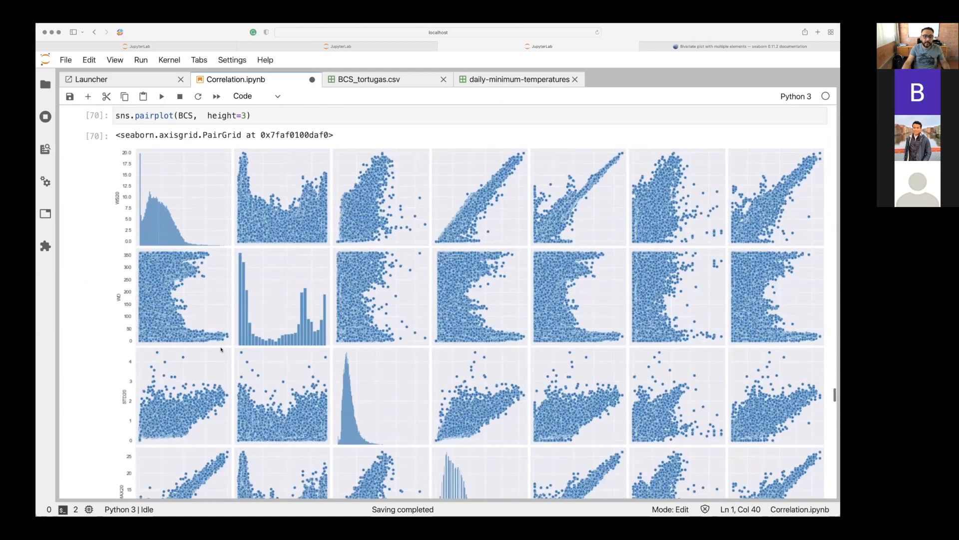
scroll(222, 349, "down", 13)
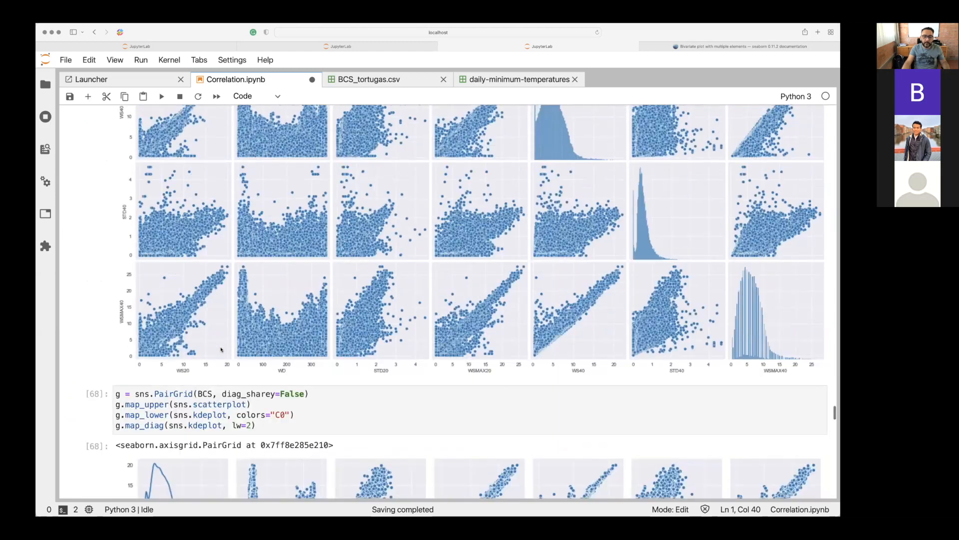
scroll(221, 348, "down", 19)
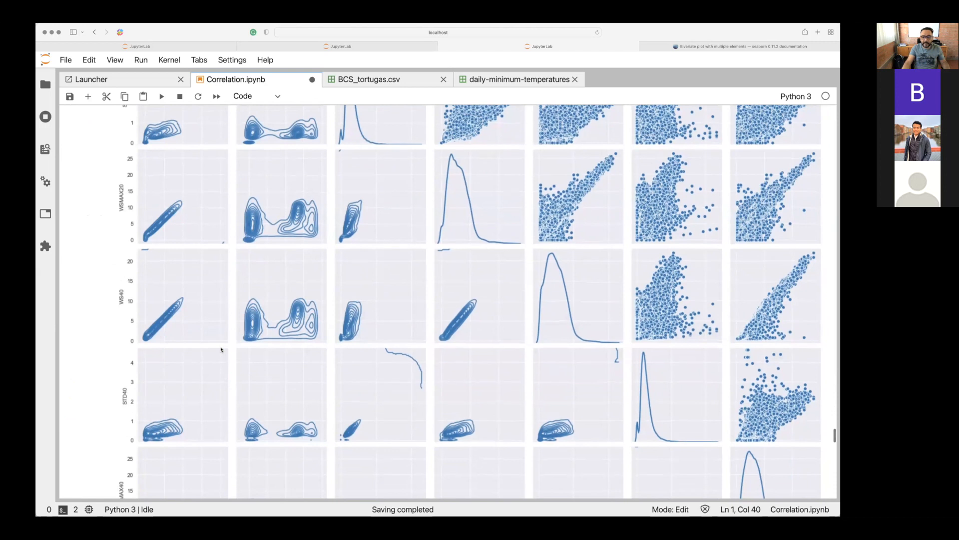
scroll(222, 348, "up", 20)
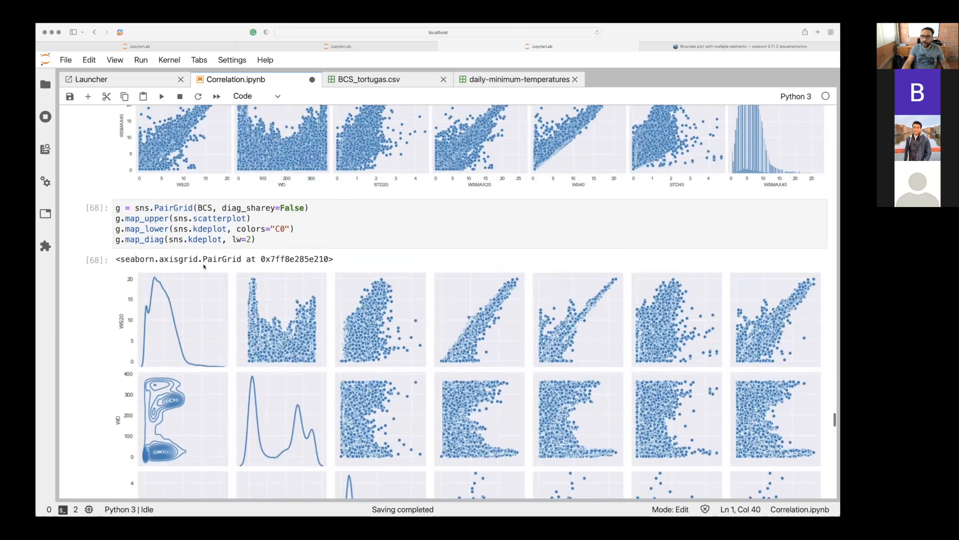
scroll(203, 267, "down", 20)
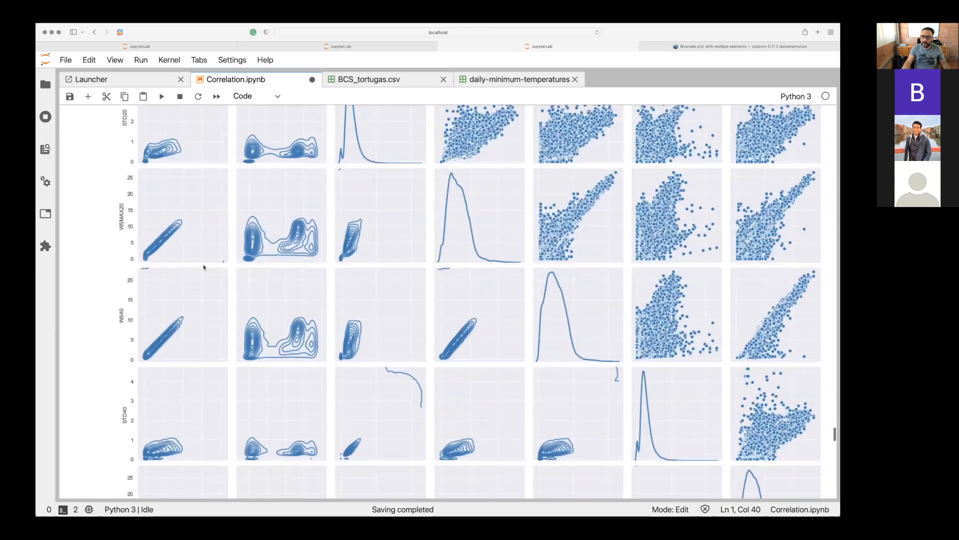
scroll(203, 267, "down", 14)
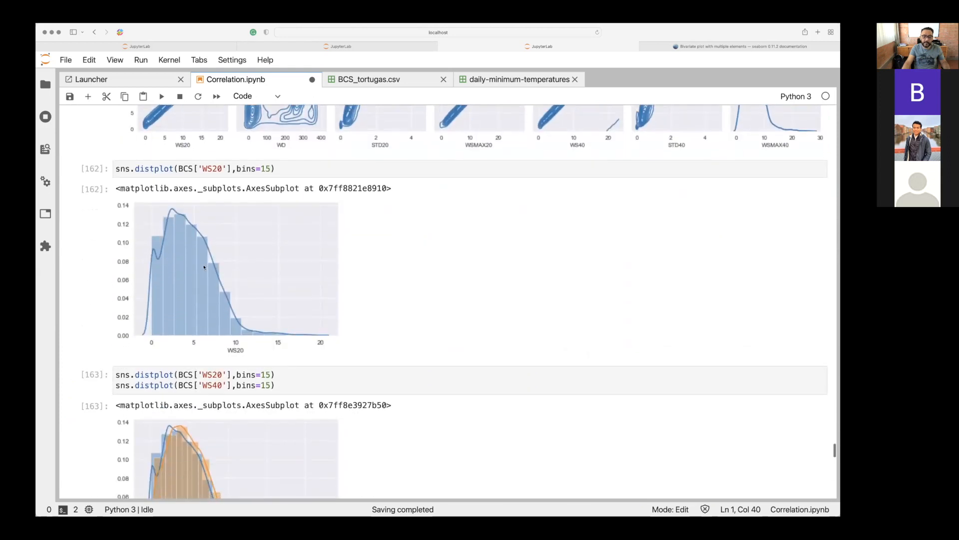
Review the overlaid WS20 and WS40 distplots and the correlation table produced by the R=BCS.corr() cell.
scroll(204, 267, "down", 13)
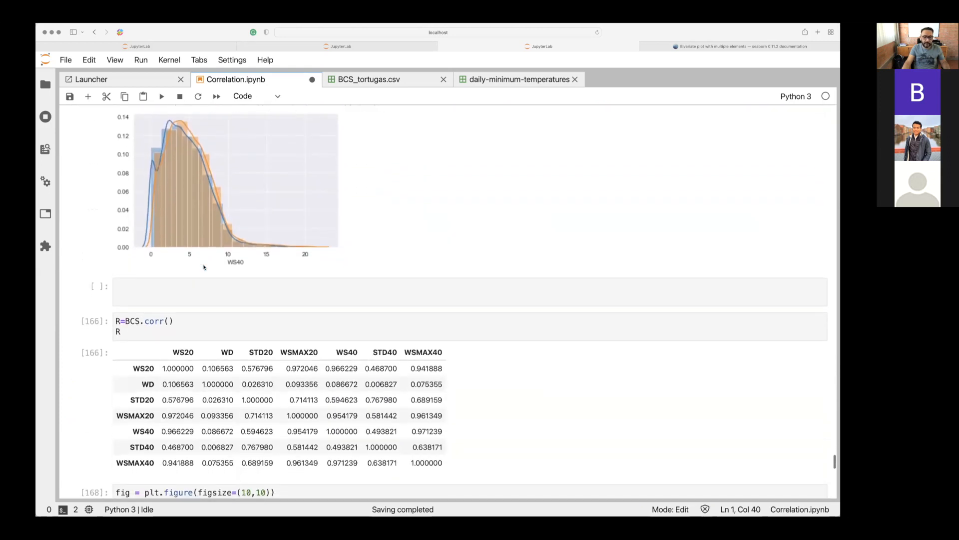
scroll(204, 268, "down", 5)
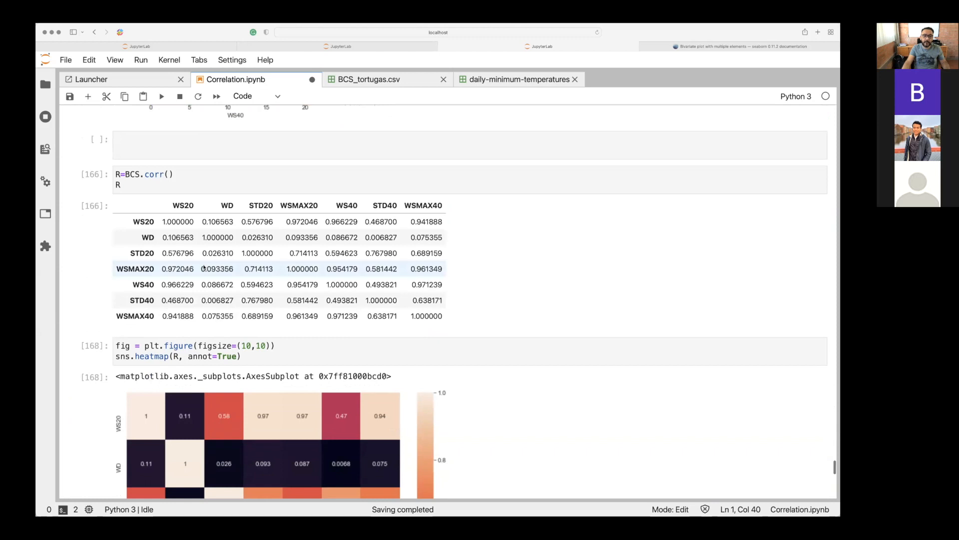
scroll(203, 268, "down", 1)
scroll(166, 165, "up", 12)
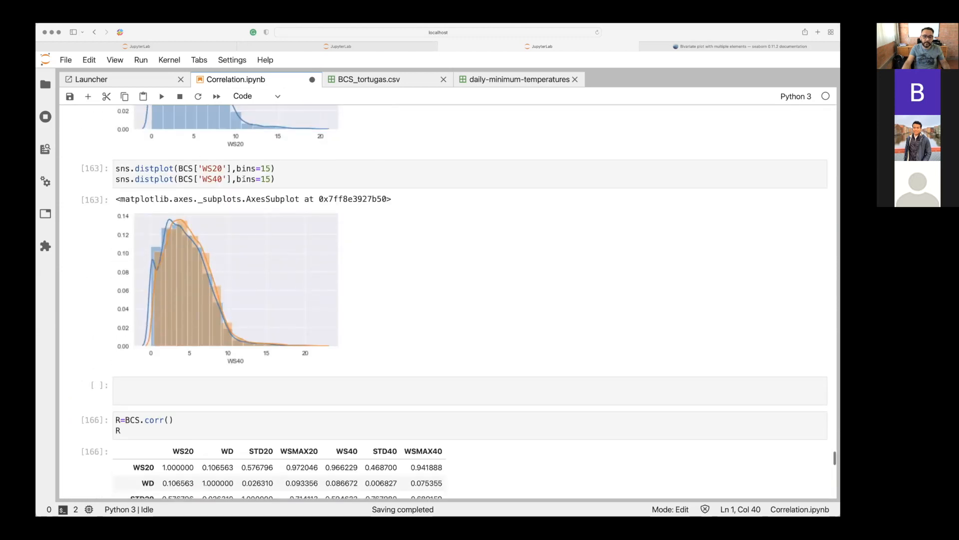
scroll(243, 178, "down", 8)
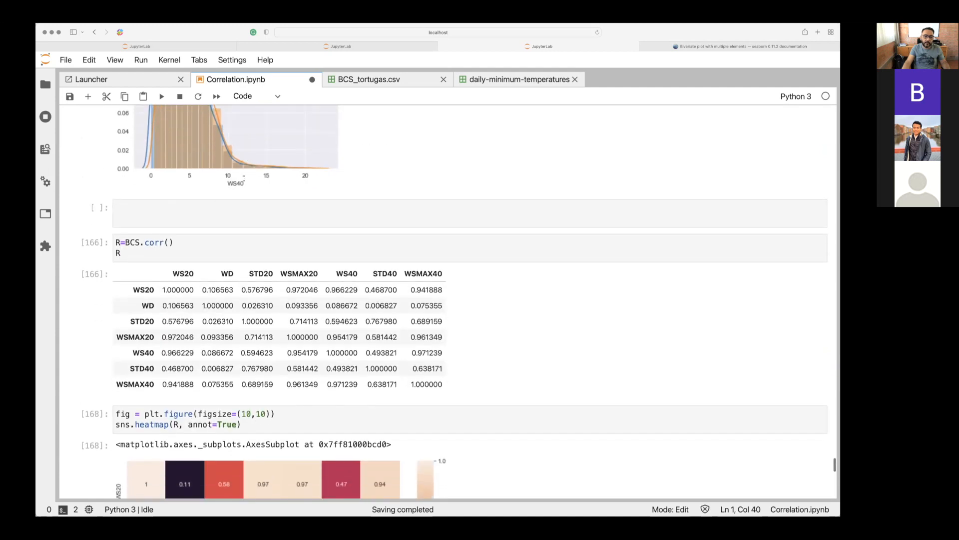
scroll(244, 178, "down", 3)
left_click(175, 180)
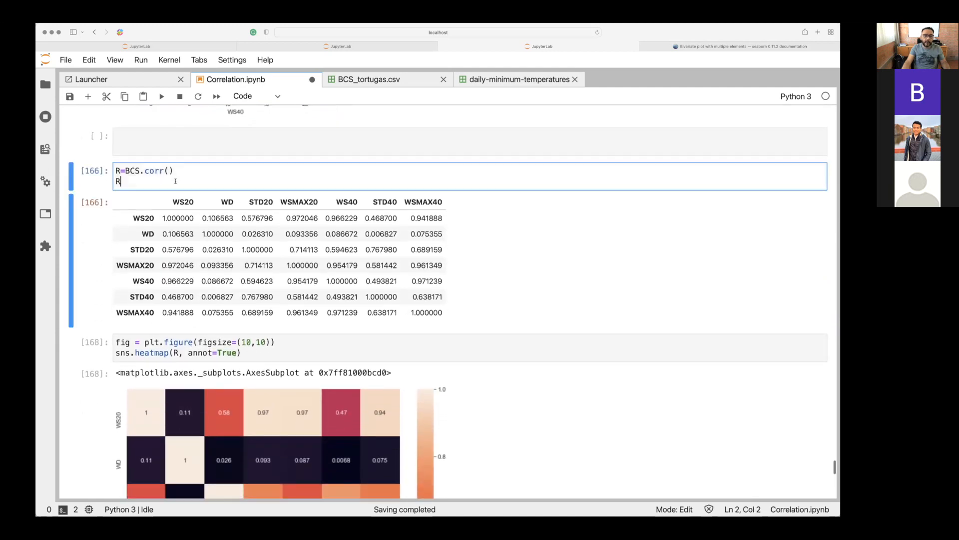
left_click(145, 171)
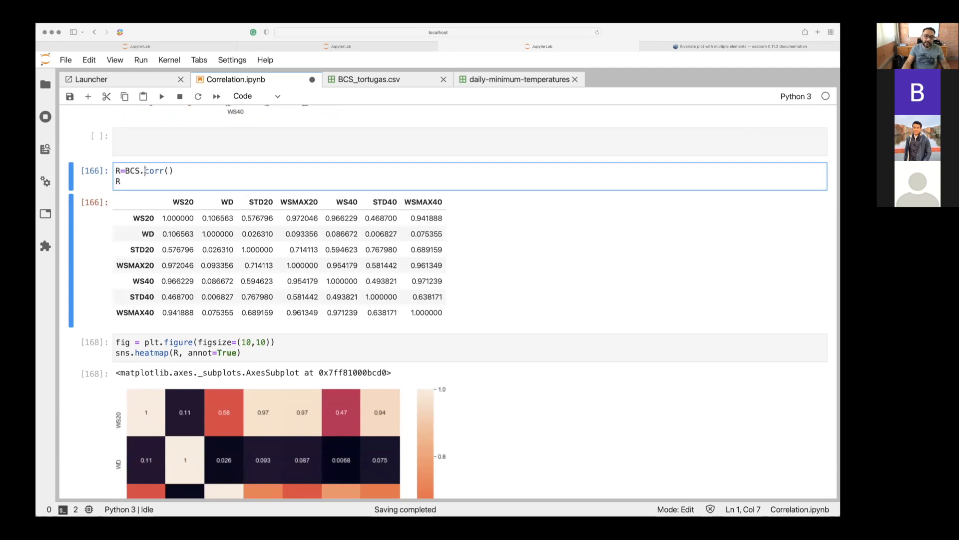
Revisit the pairplot and PairGrid panels to compare the variables' relationships with the BCS.corr() correlation table.
scroll(145, 171, "up", 20)
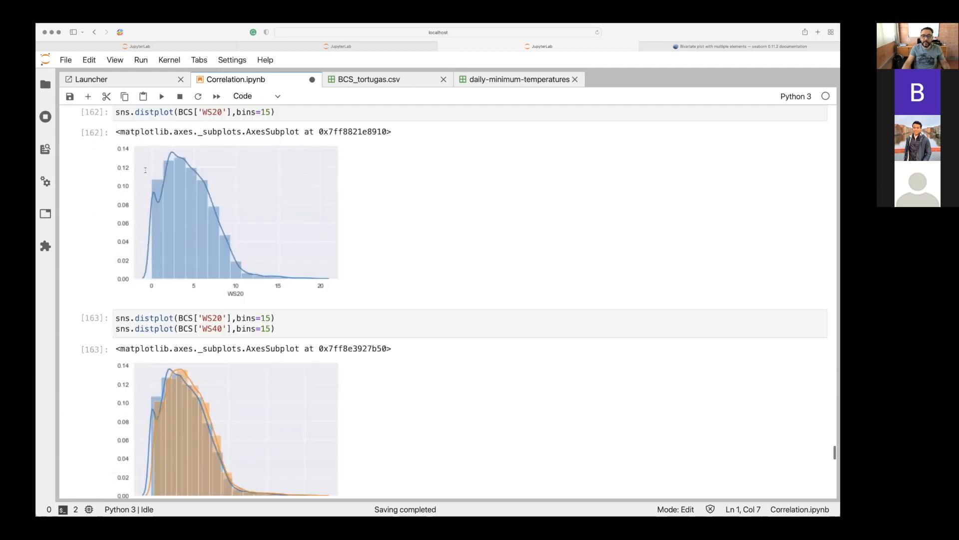
scroll(145, 170, "up", 15)
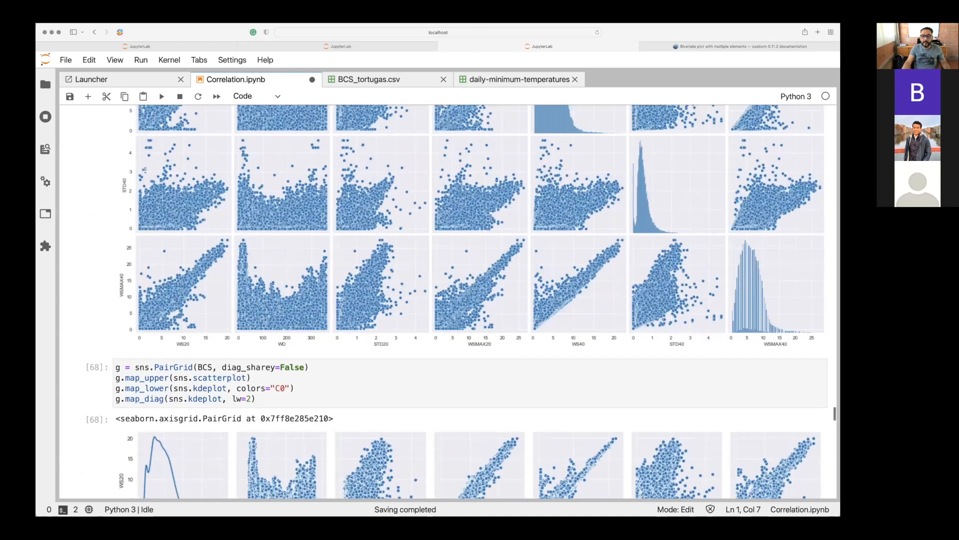
scroll(145, 170, "up", 3)
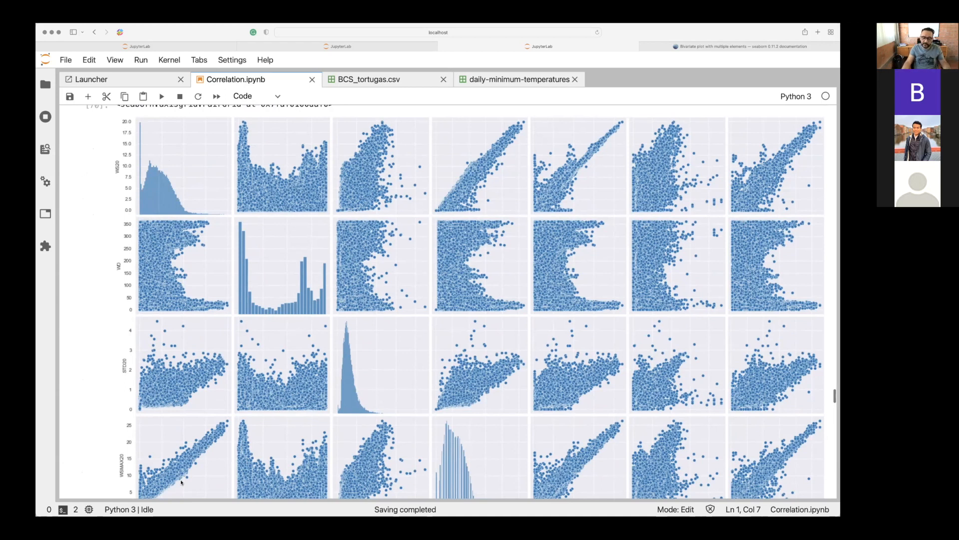
scroll(181, 482, "down", 15)
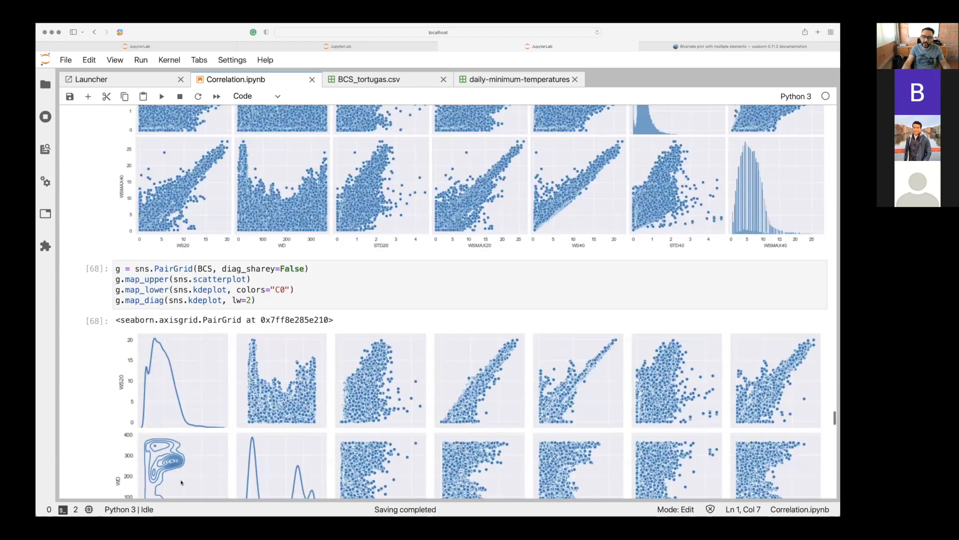
scroll(180, 482, "up", 15)
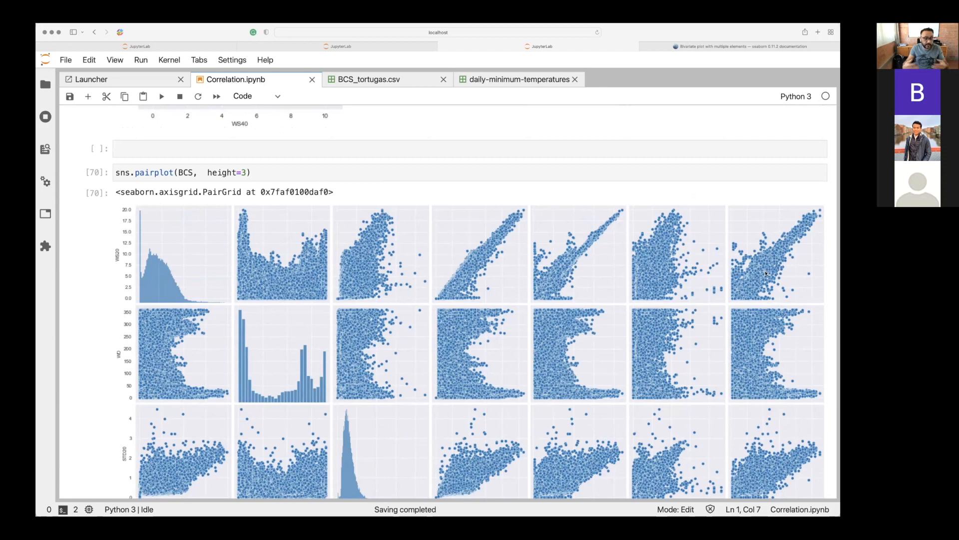
scroll(765, 273, "down", 10)
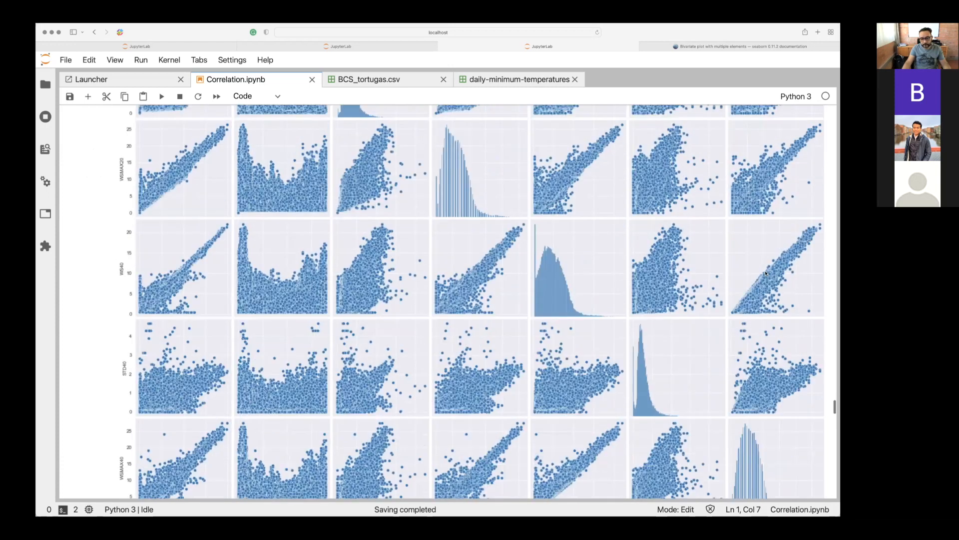
scroll(765, 273, "down", 15)
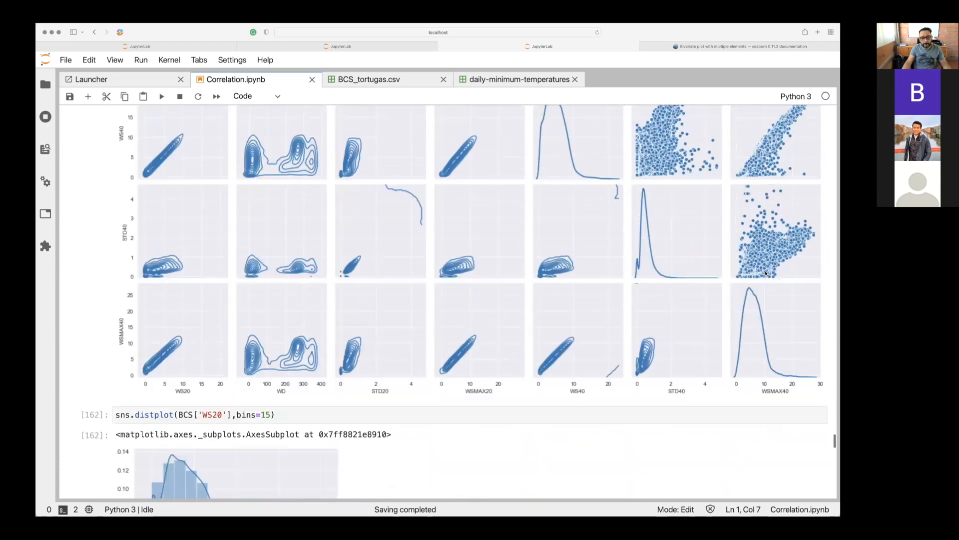
scroll(765, 273, "down", 15)
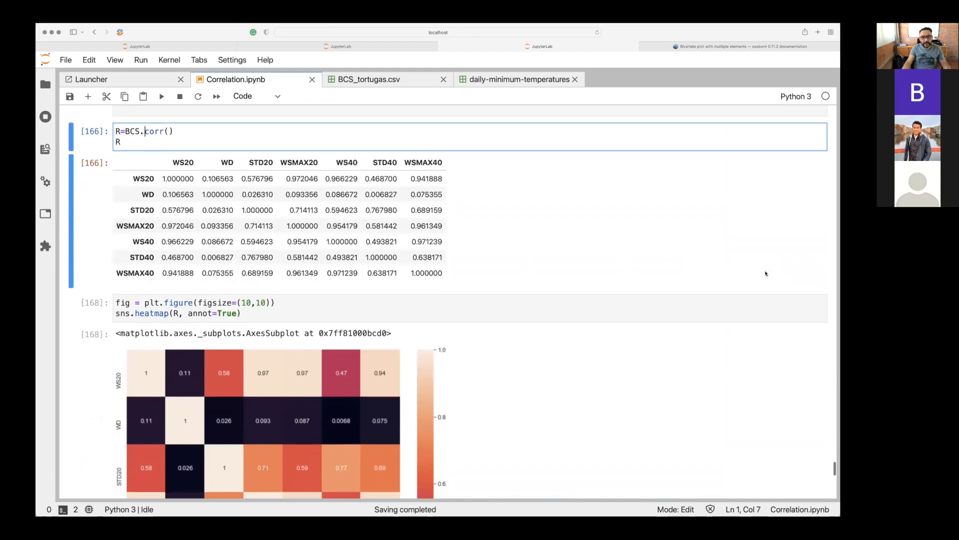
Examine the correlation table and how the sns.heatmap cell takes the matrix R as its input.
left_click(131, 126)
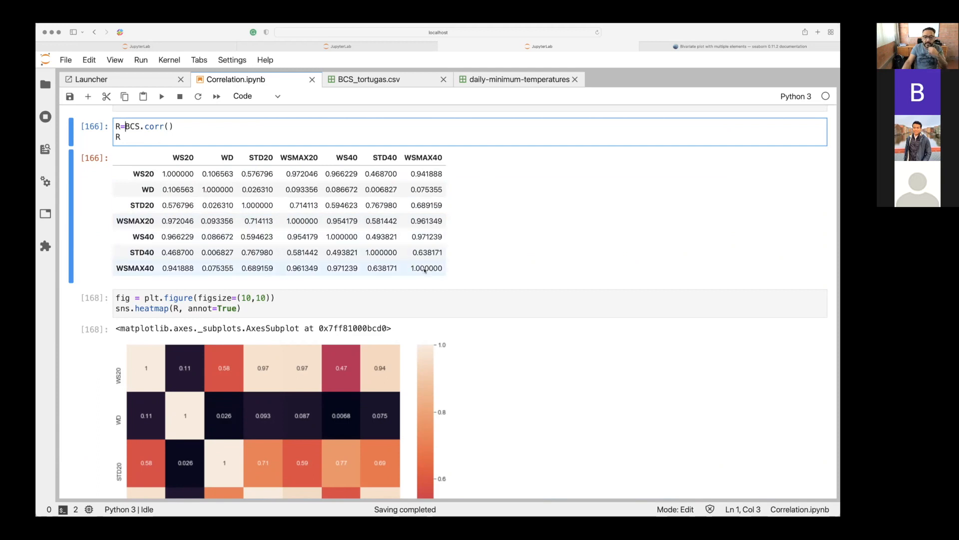
scroll(424, 270, "down", 1)
scroll(425, 270, "down", 3)
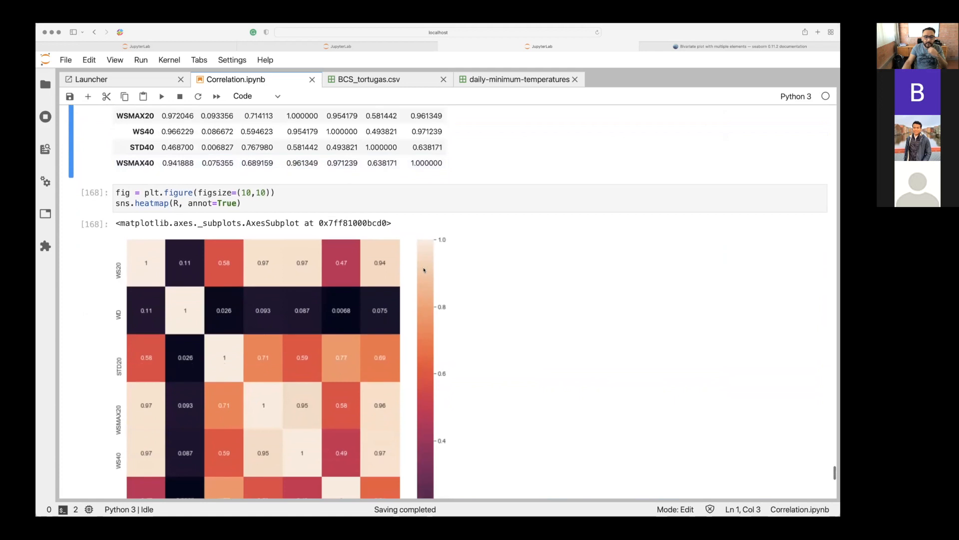
left_click(166, 193)
left_click_drag(145, 203, 164, 203)
left_click(178, 203)
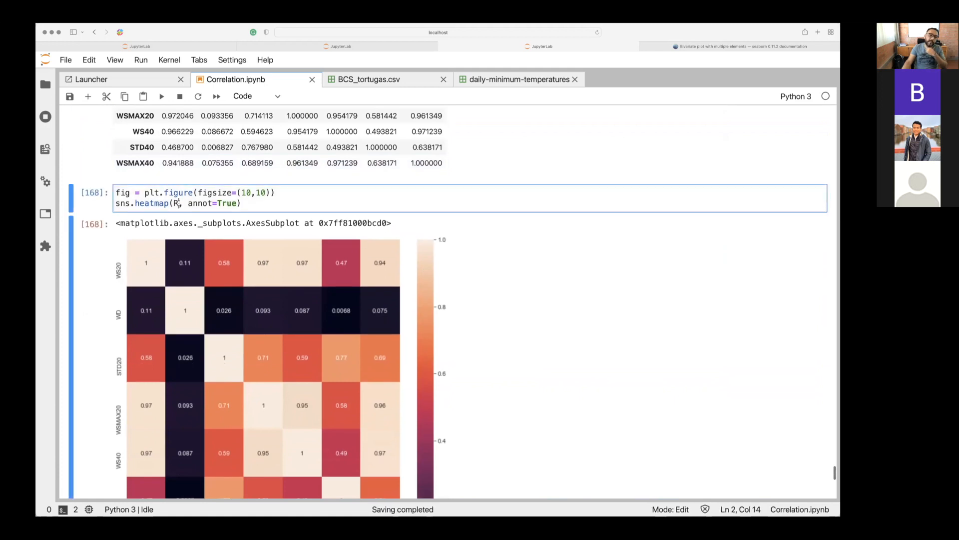
Run the R=BCS.corr() cell again to recompute and display the correlation matrix R.
scroll(179, 203, "up", 8)
left_click(125, 227)
left_click_drag(126, 227, 167, 228)
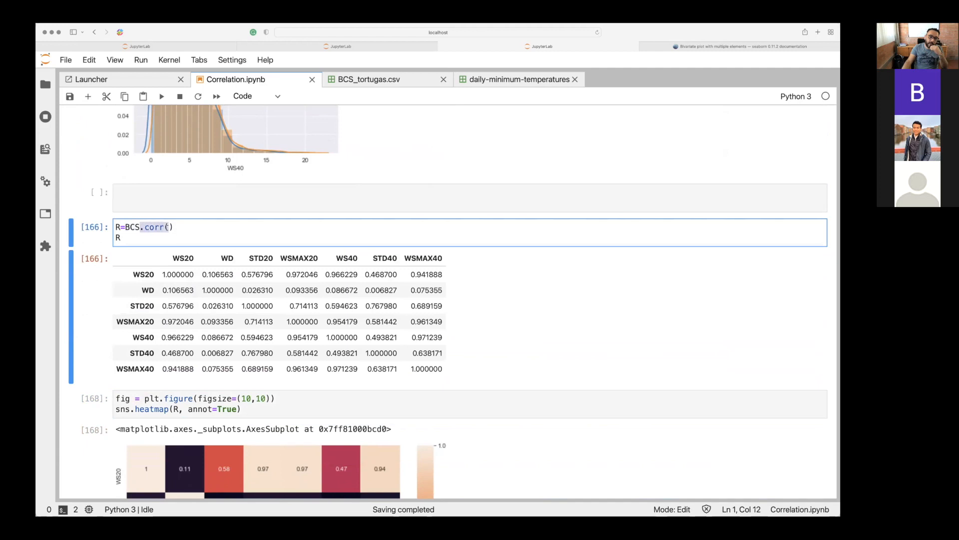
left_click(112, 227)
left_click(114, 238)
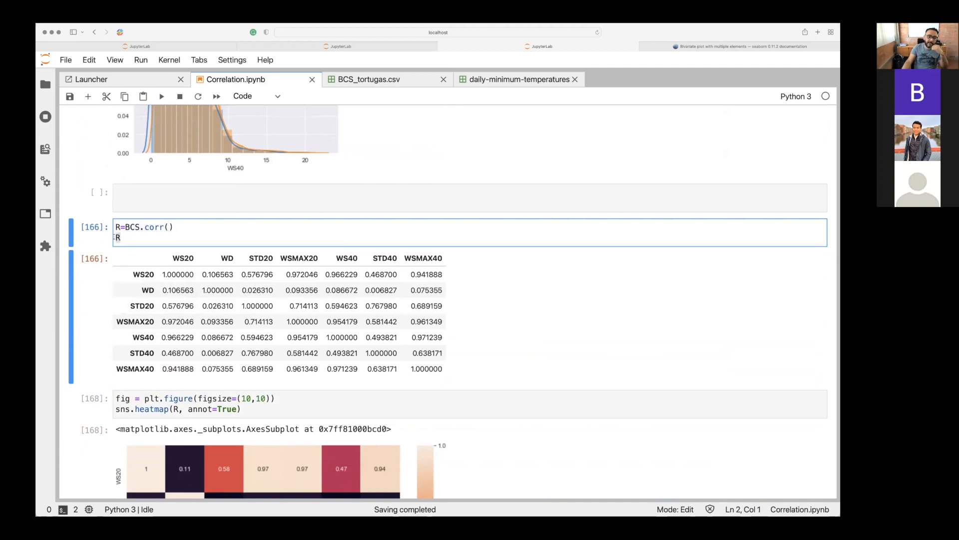
key("shift+Return")
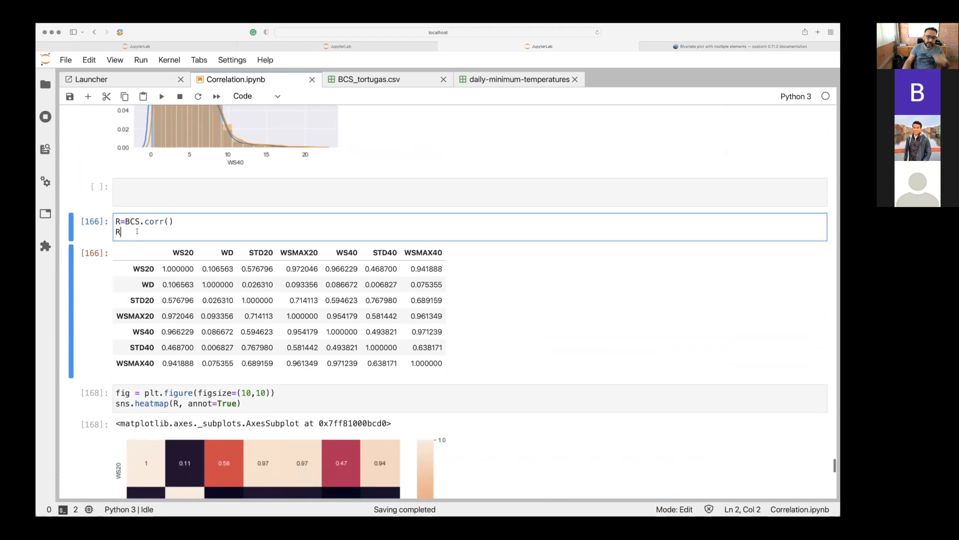
Examine the heatmap cell's figsize=(10,10) setting, the sns.heatmap call, its R input and the annot=True argument.
scroll(116, 235, "down", 1)
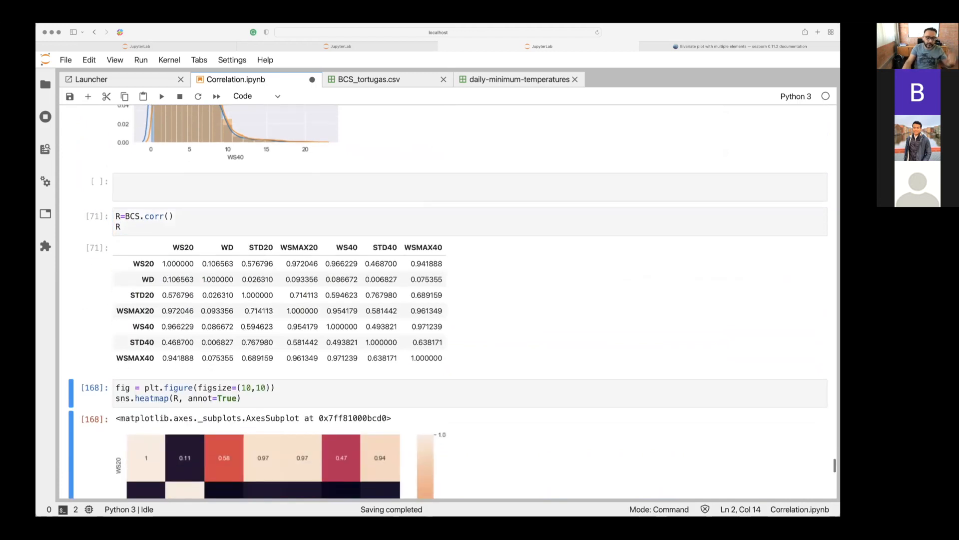
scroll(203, 235, "down", 4)
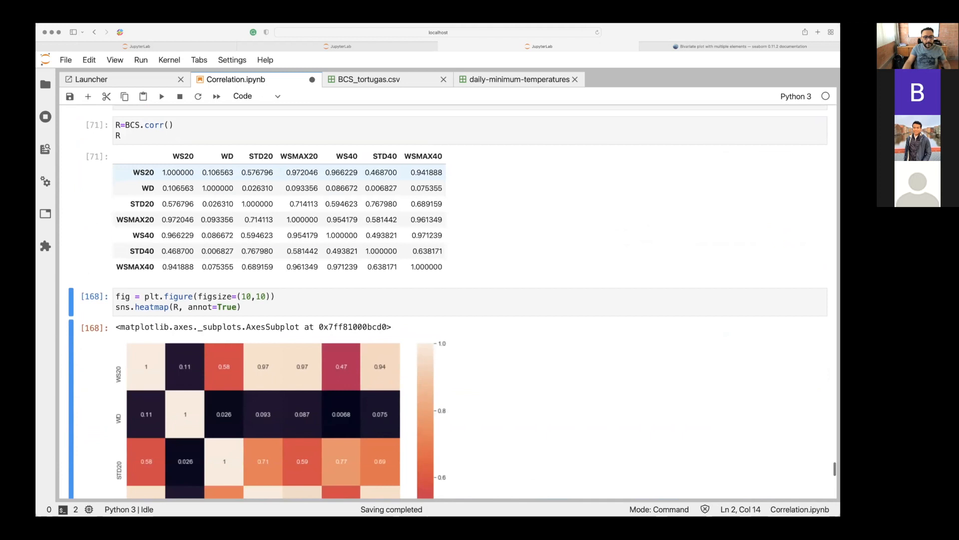
left_click(188, 251)
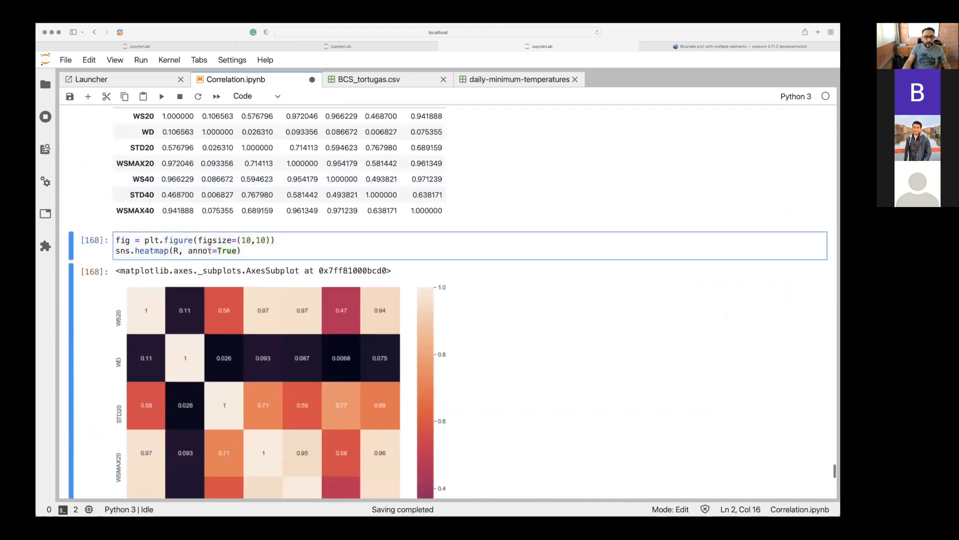
left_click_drag(202, 239, 276, 240)
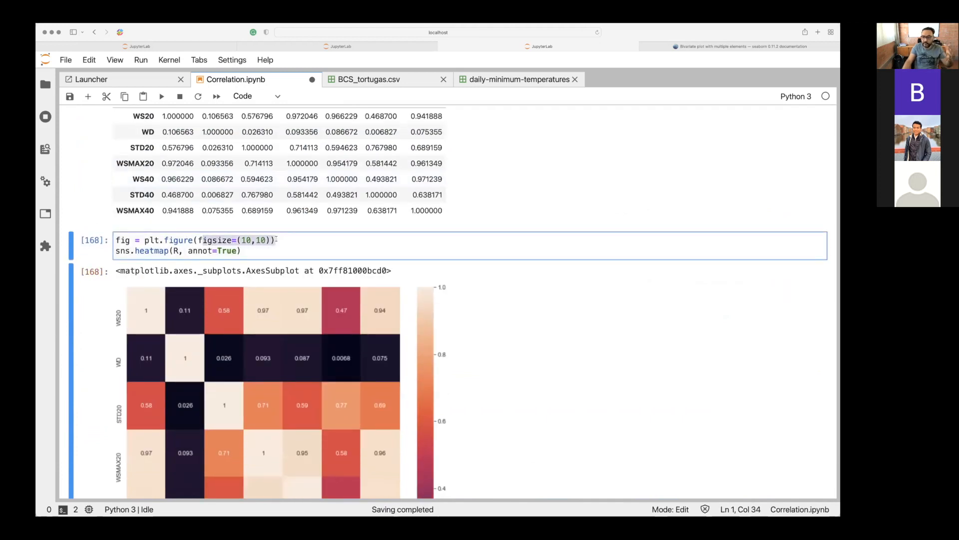
left_click(118, 251)
left_click_drag(123, 250, 169, 252)
left_click(177, 250)
left_click(175, 250)
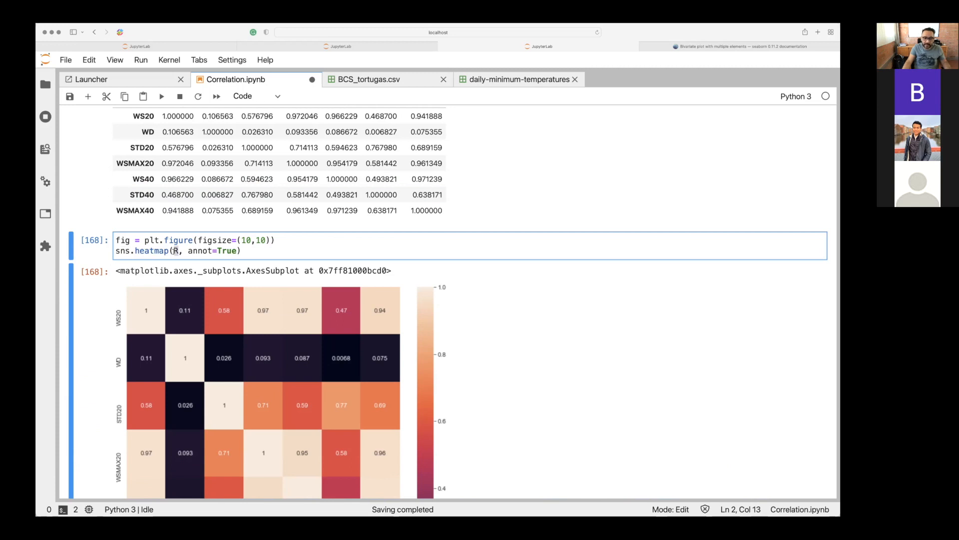
left_click_drag(189, 251, 233, 251)
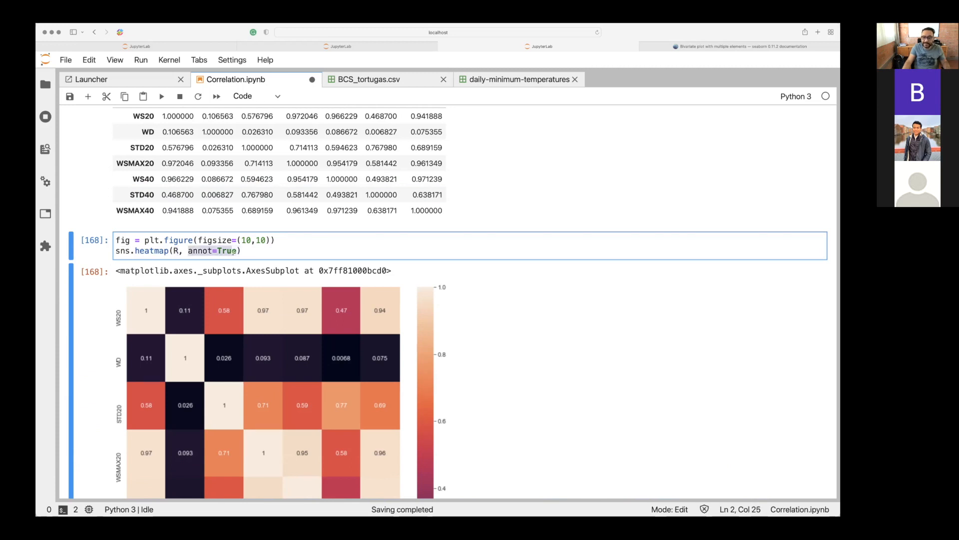
Examine the annotated correlation heatmap across all variables from WS20 through WSMAX40, together with its colour scale.
scroll(234, 252, "down", 3)
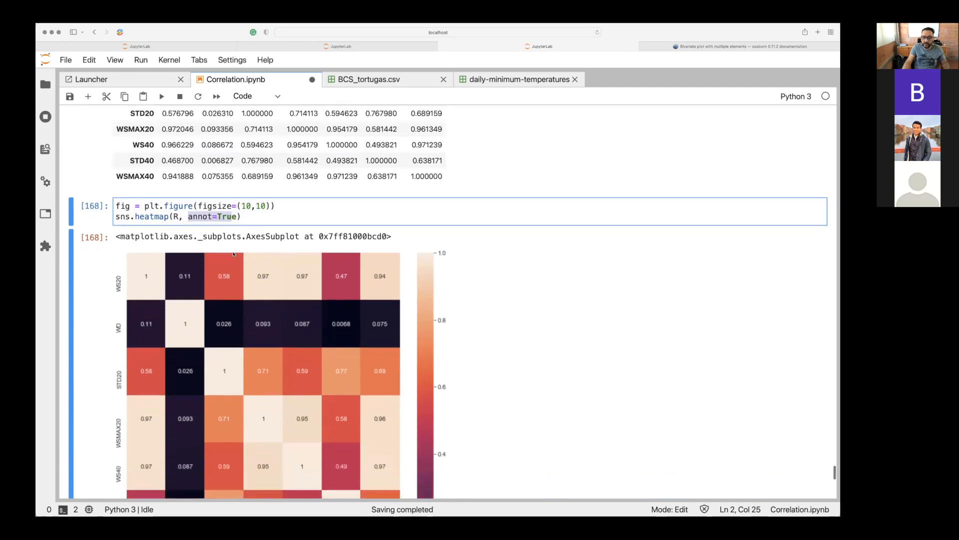
scroll(233, 253, "down", 3)
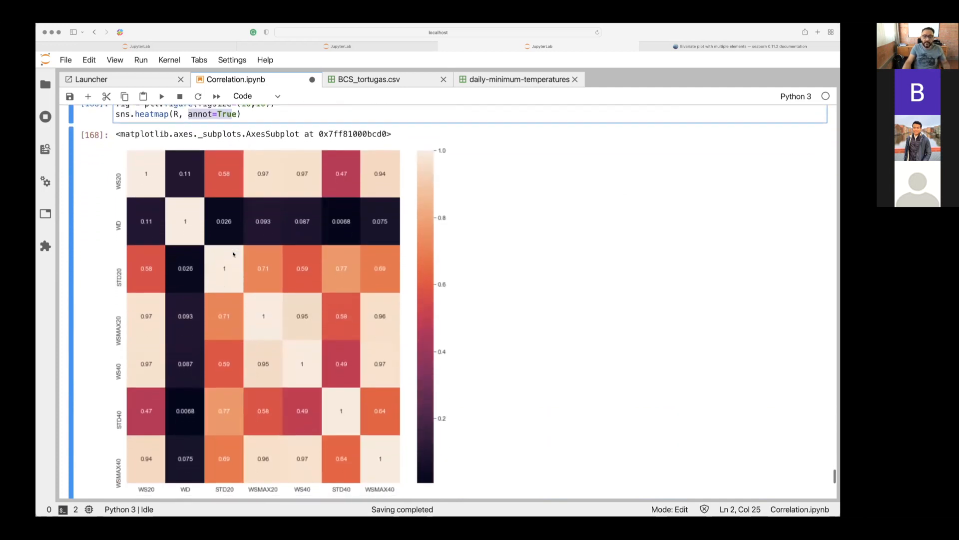
scroll(233, 253, "down", 1)
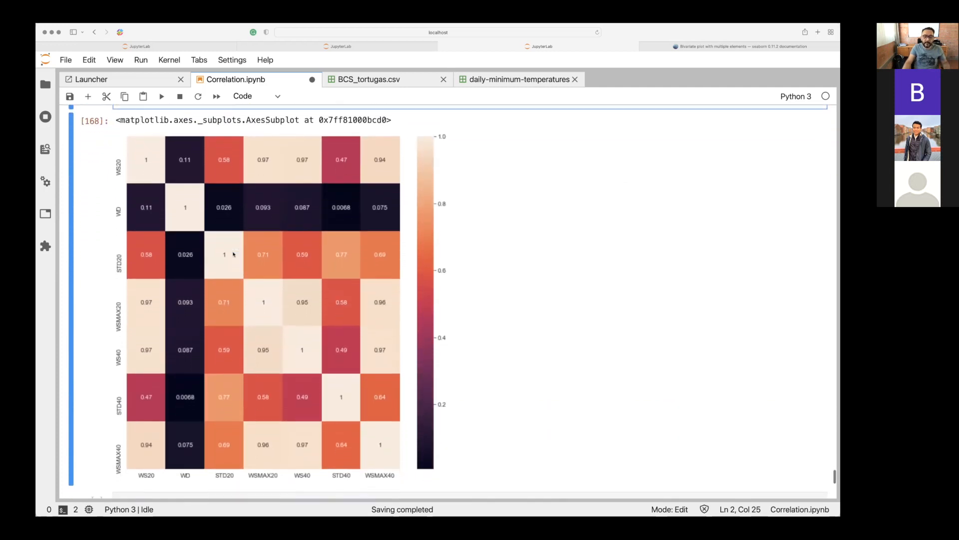
scroll(234, 254, "down", 8)
scroll(234, 253, "up", 9)
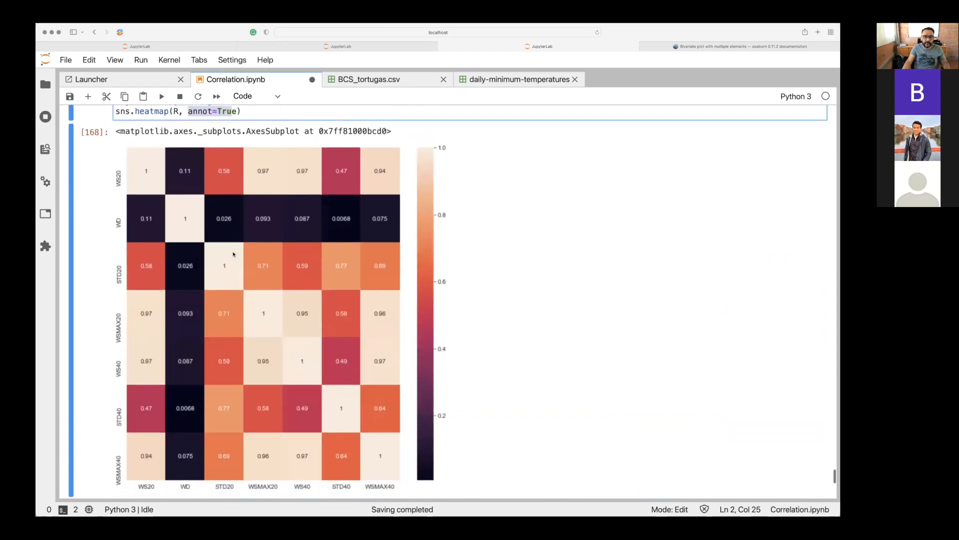
scroll(234, 254, "up", 1)
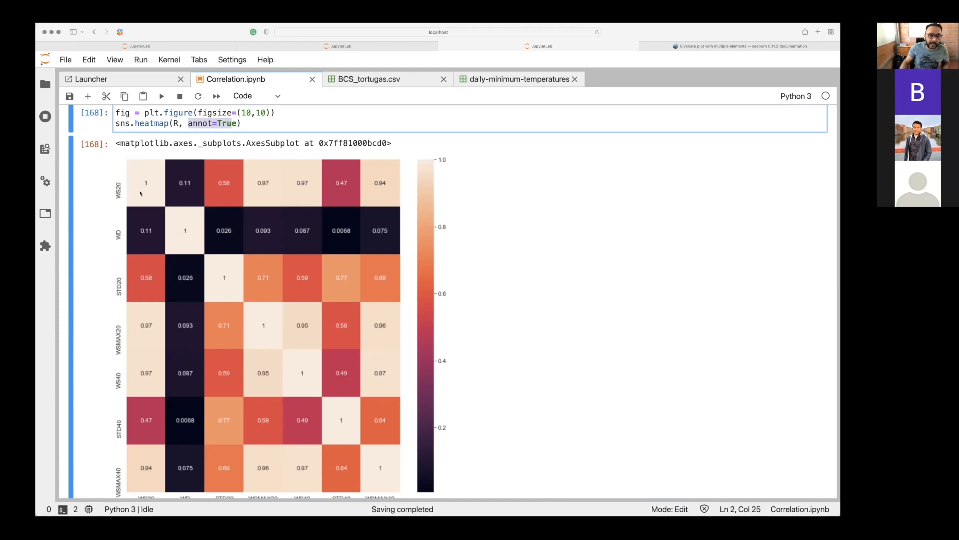
scroll(145, 196, "down", 1)
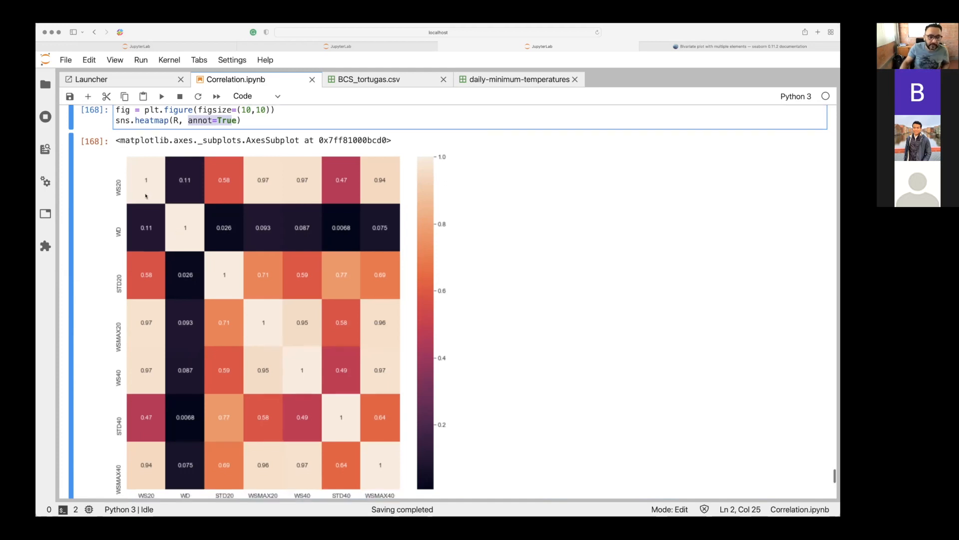